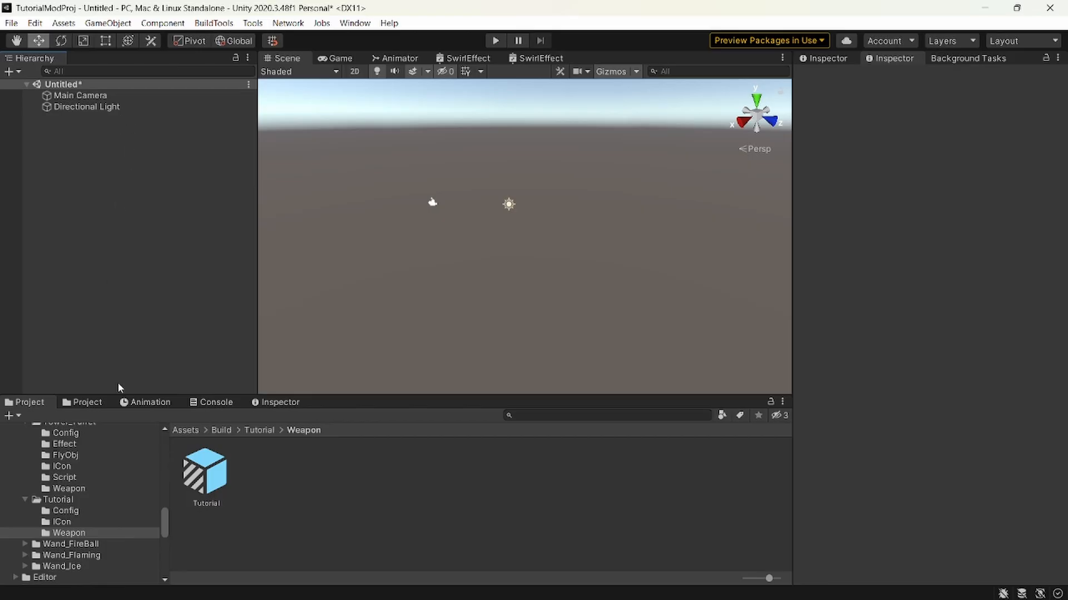
Create a folder named TutorialMace inside the Resources folder of the project assets.
scroll(105, 519, "down", 3)
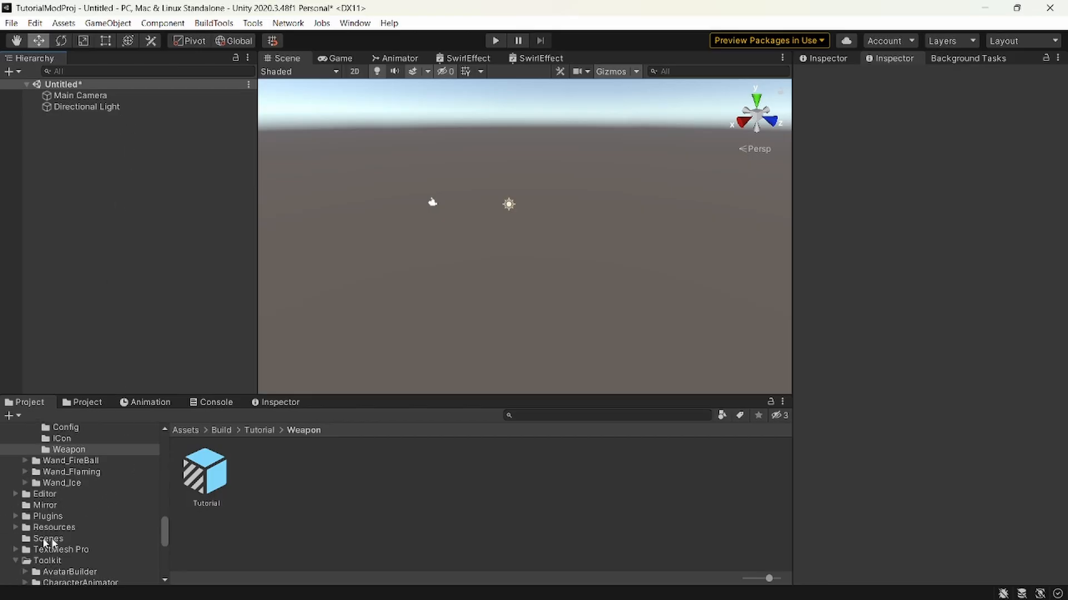
left_click(51, 528)
scroll(438, 494, "down", 5)
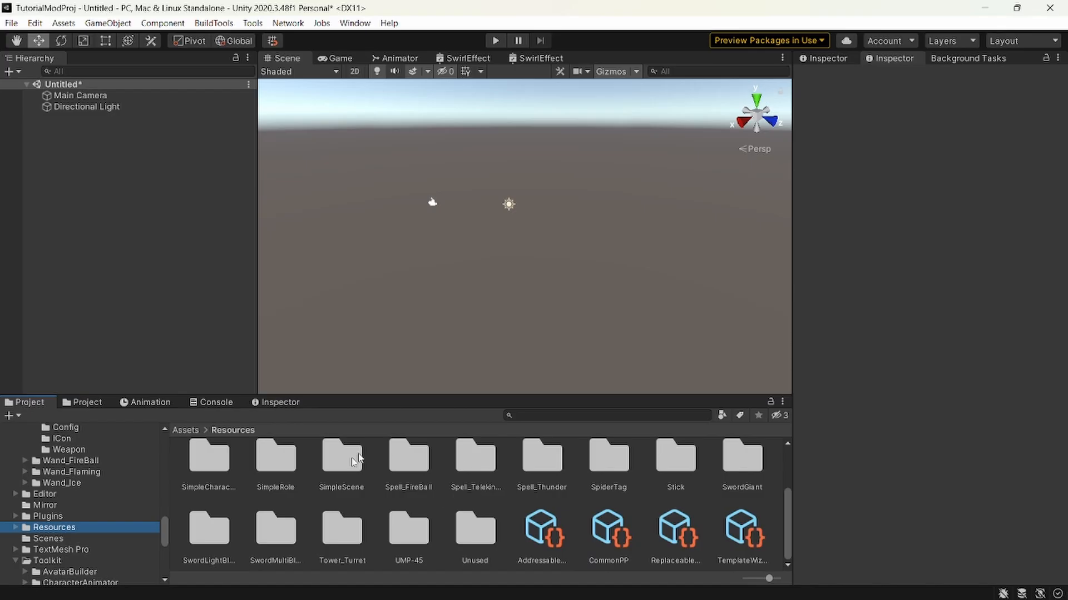
right_click(512, 498)
mouse_move(594, 111)
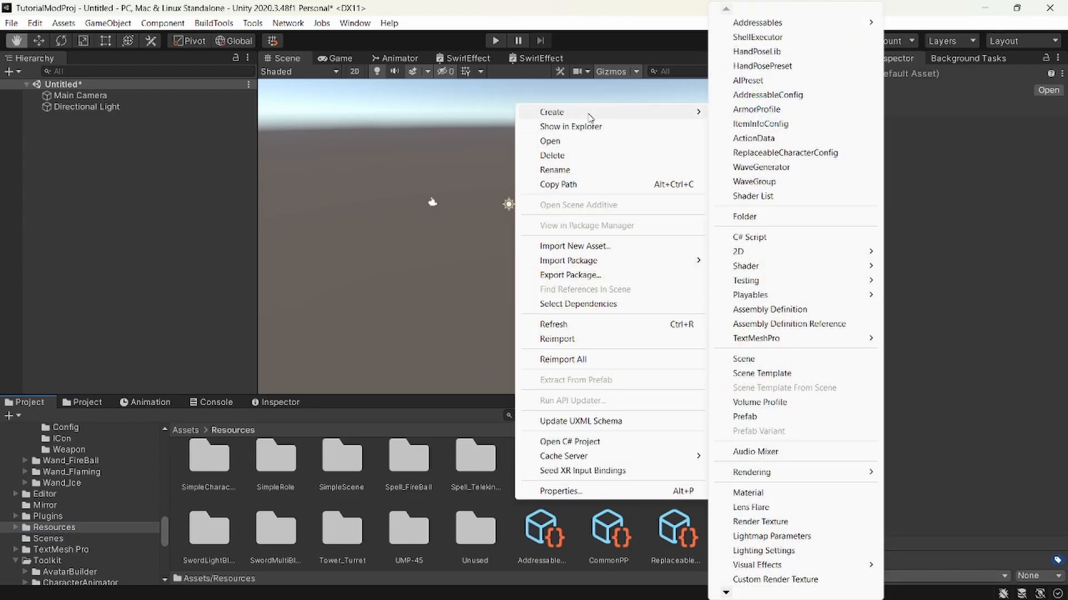
left_click(779, 217)
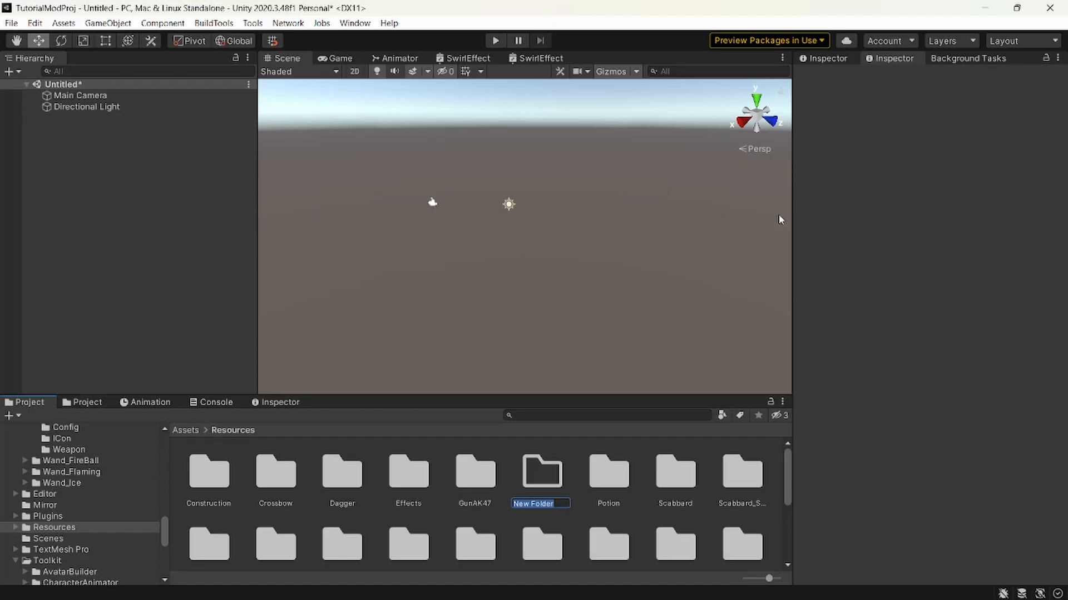
type("TutorialMAce")
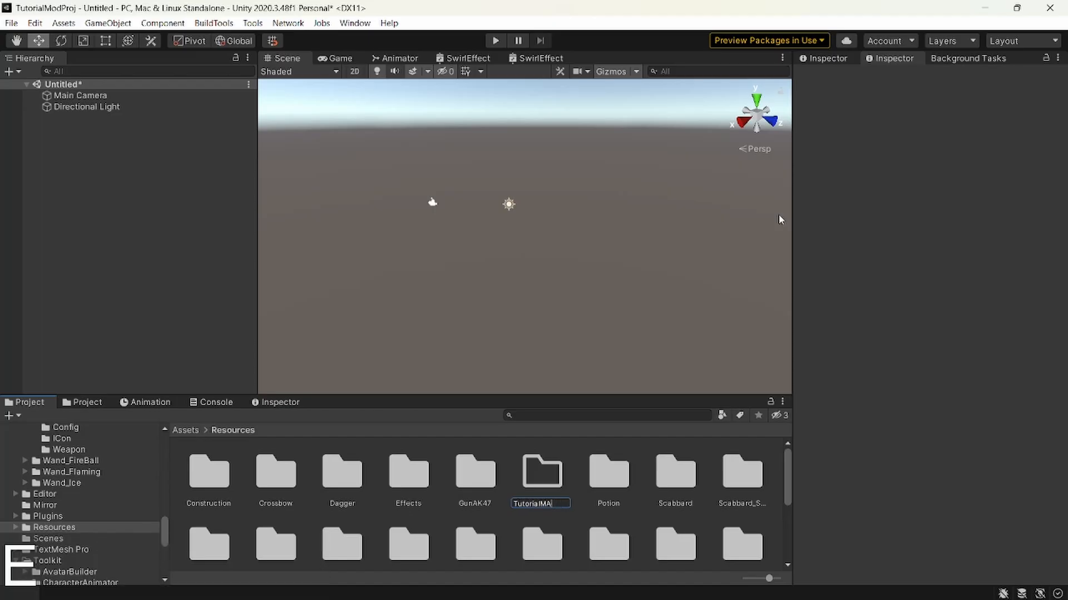
key("BackSpace")
key("BackSpace")
type("ace")
key("Return")
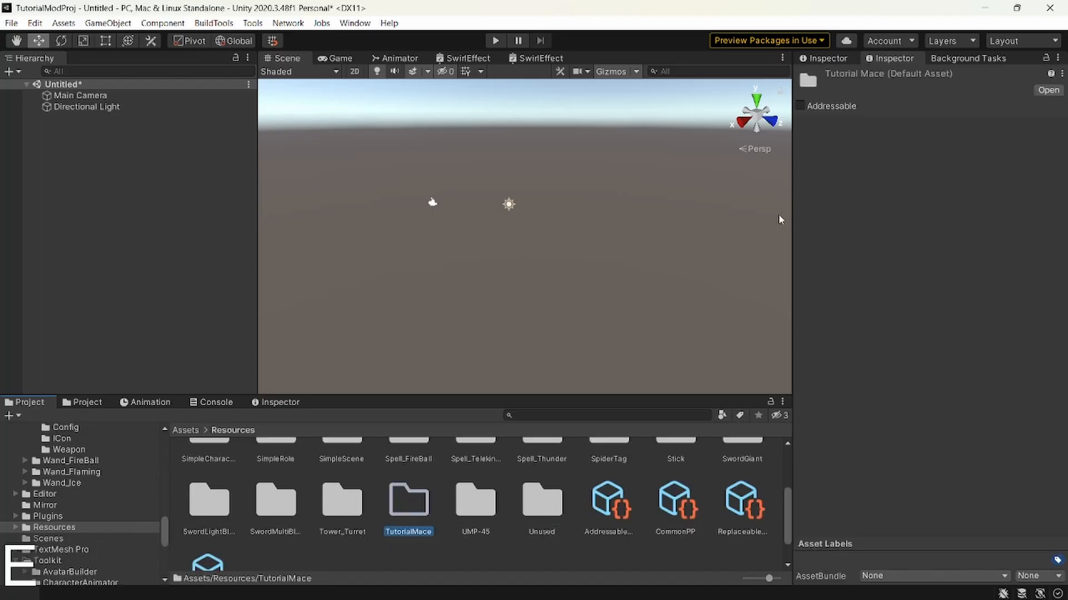
Import the source and textures folders from the mace folder in File Explorer into the TutorialMace folder.
double_click(403, 515)
right_click(321, 486)
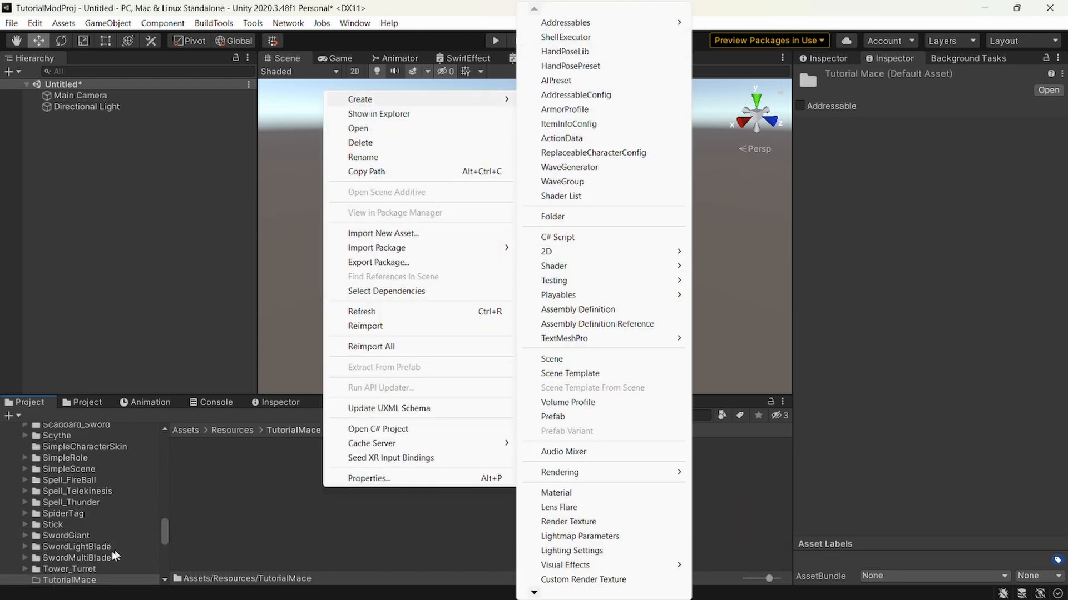
left_click(86, 571)
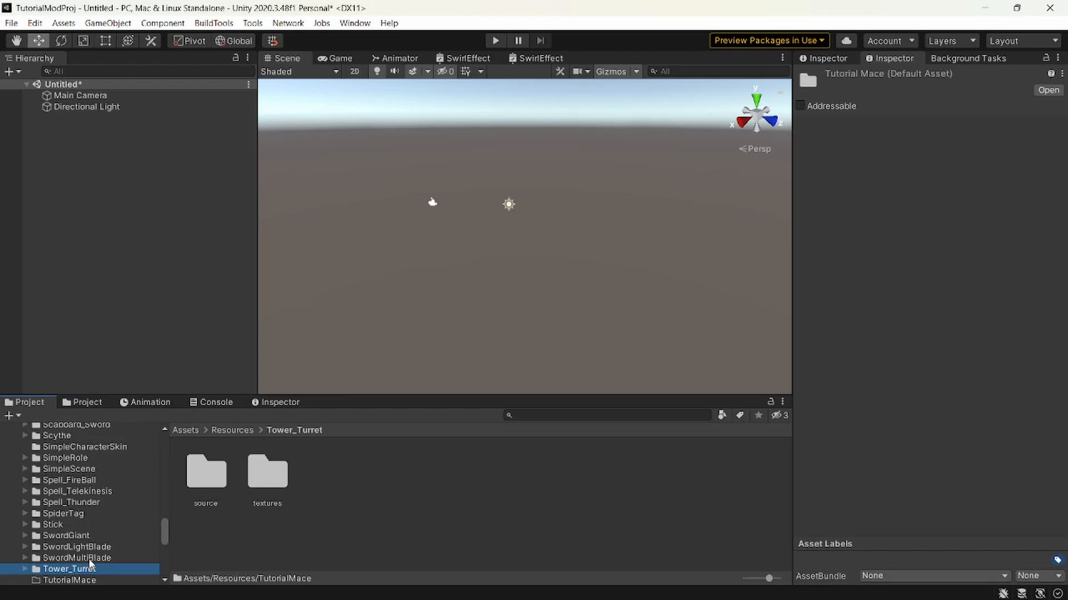
left_click(89, 559)
scroll(85, 514, "down", 2)
left_click(66, 538)
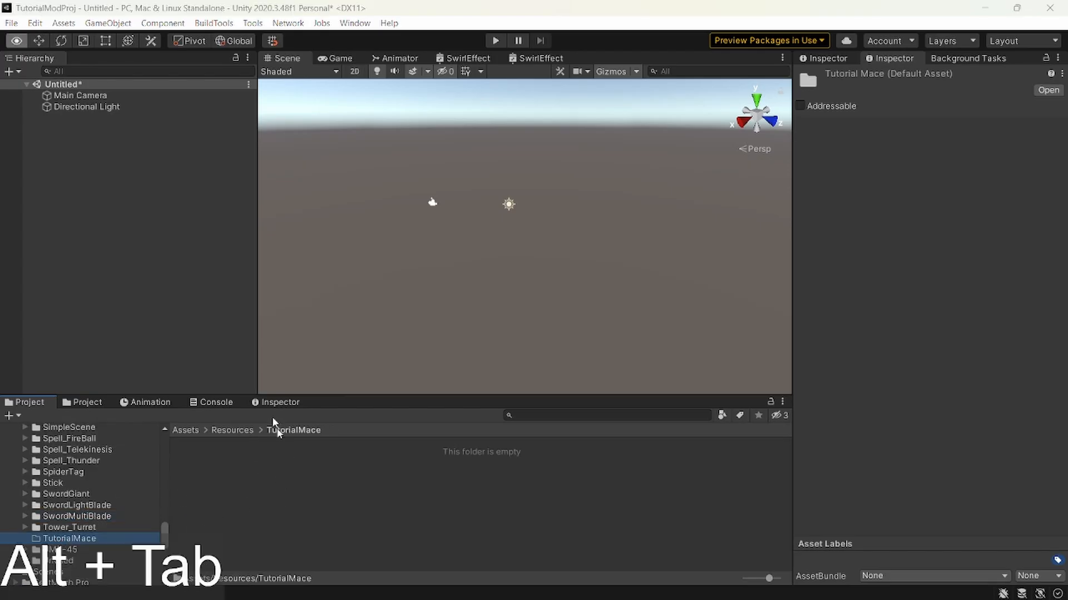
key("alt+Tab")
left_click(609, 295, "alt")
left_click(706, 160)
left_click(639, 146, "shift")
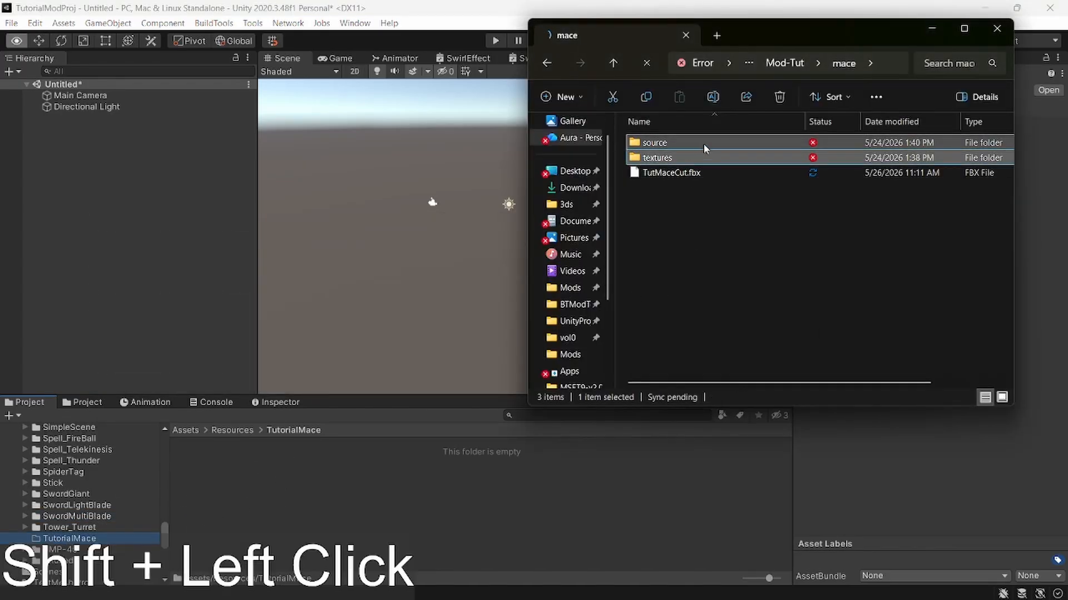
left_click_drag(639, 148, 453, 505)
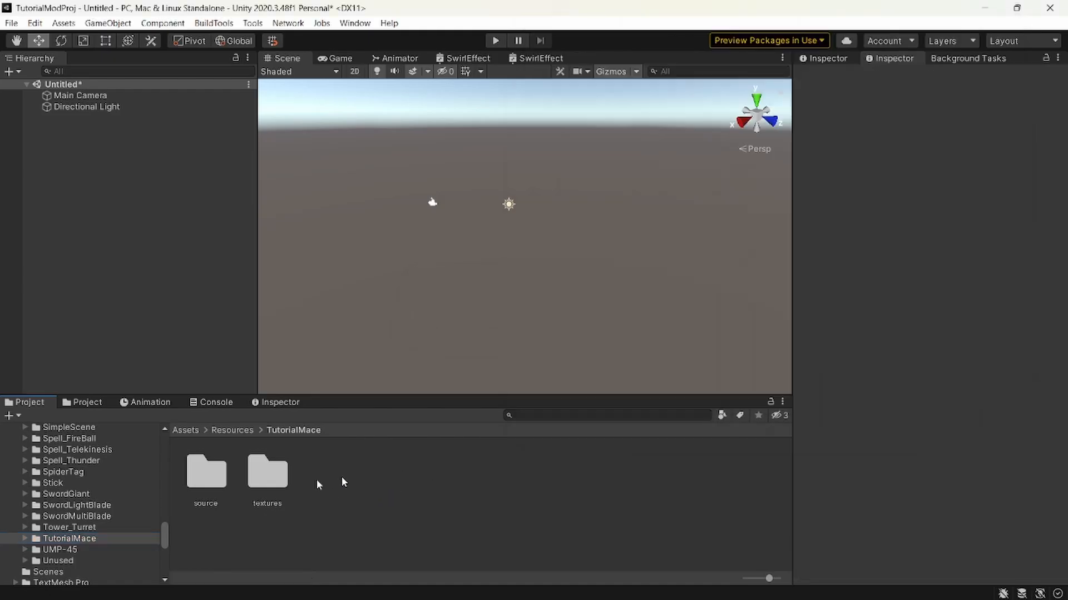
Import TutMaceCut.fbx from File Explorer into the TutorialMace source folder and delete the Bulava model there.
left_click(205, 478)
double_click(207, 481)
key("alt+Tab")
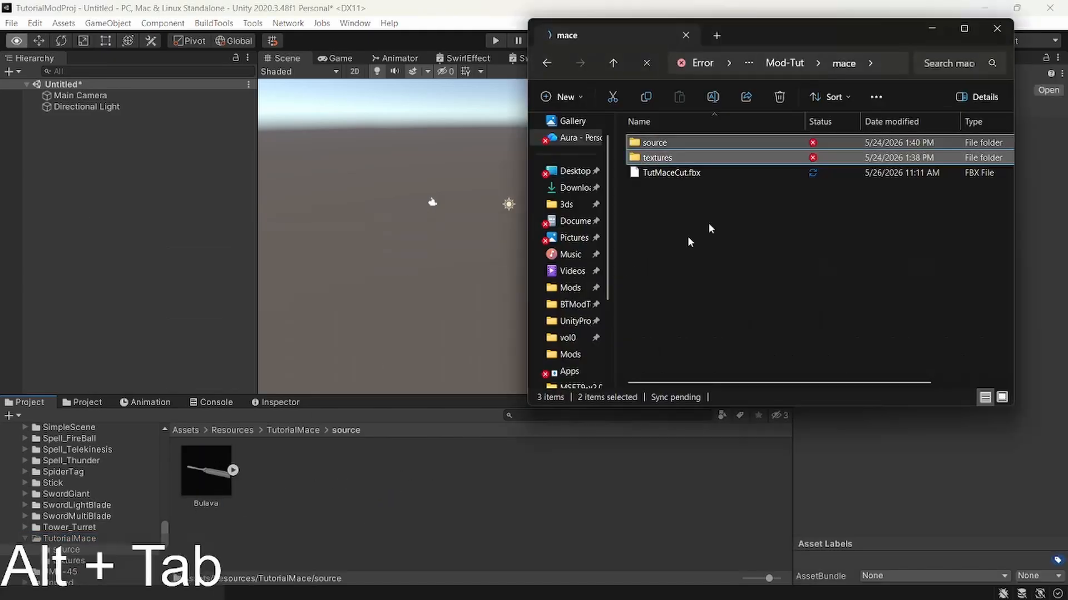
left_click(698, 176)
left_click_drag(686, 173, 369, 524)
left_click(207, 479)
key("Delete")
key("Return")
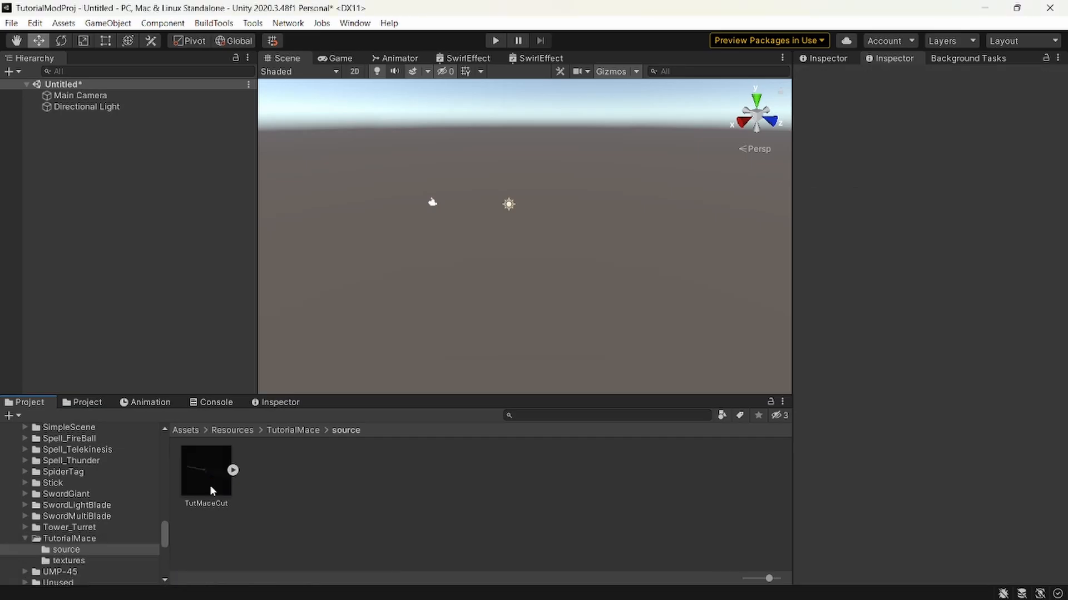
Open the Tutorial weapon prefab stored in Build/Tutorial/Weapon for editing.
left_click(69, 561)
left_click(67, 539)
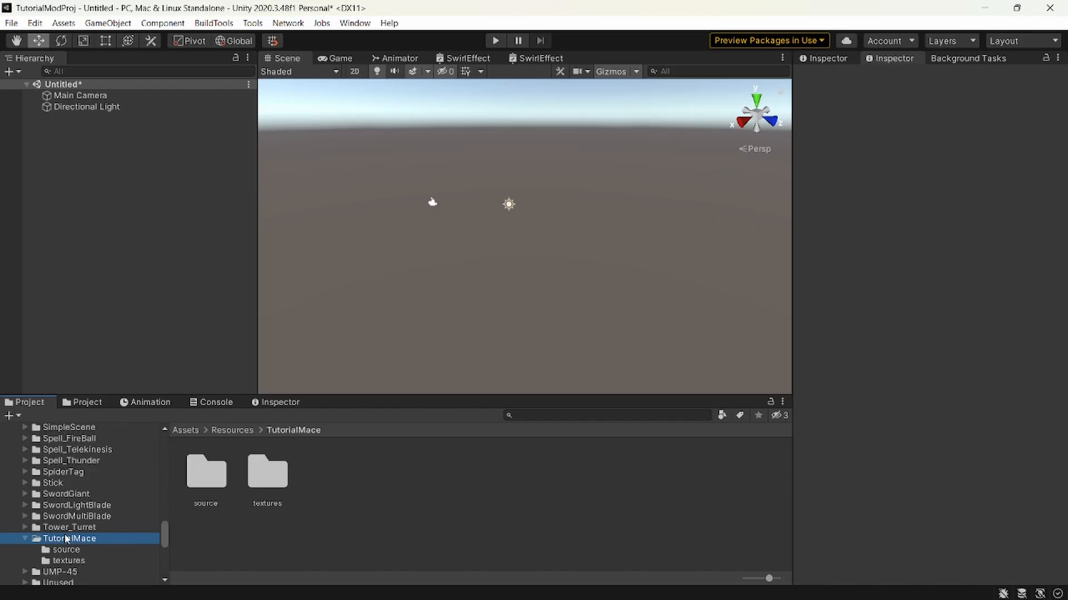
left_click(68, 560)
left_click(67, 539)
scroll(81, 507, "up", 9)
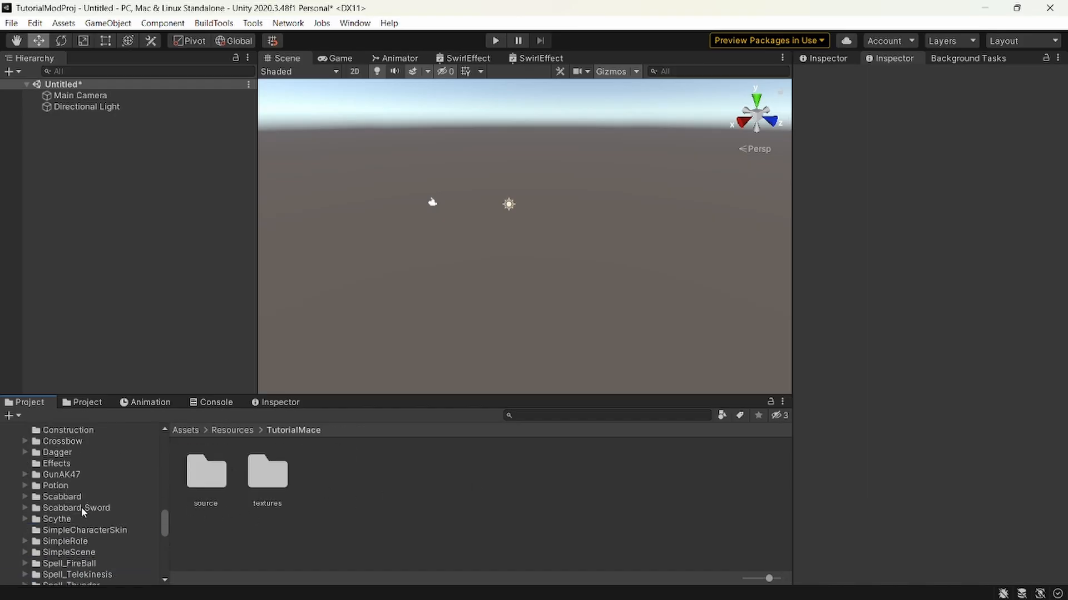
left_click(68, 550)
double_click(205, 473)
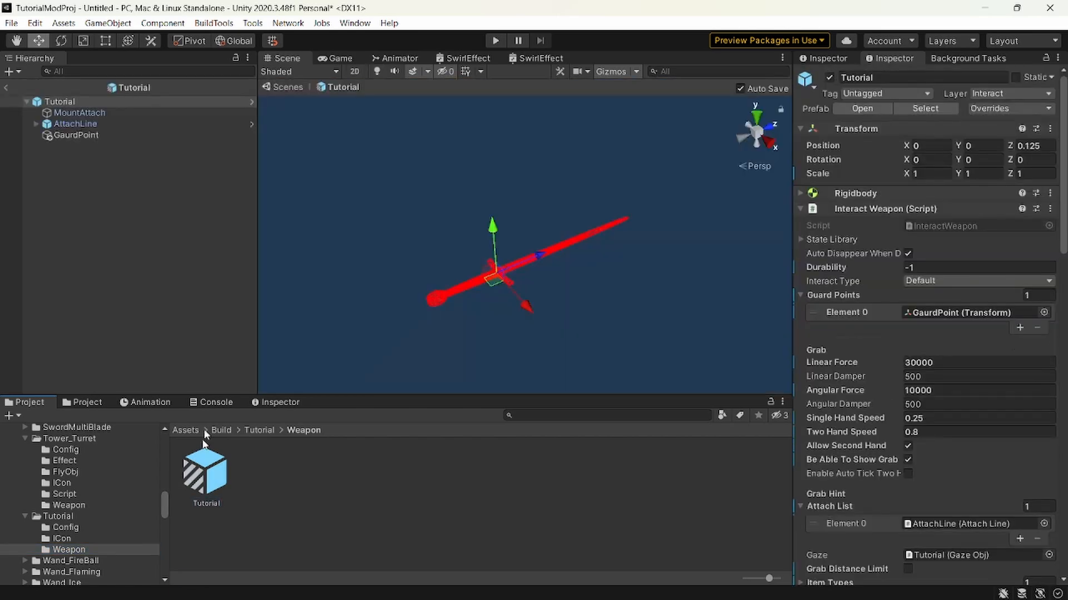
Add the TutMaceCut model from the TutorialMace source folder to the Tutorial prefab.
scroll(65, 522, "down", 10)
left_click(79, 469)
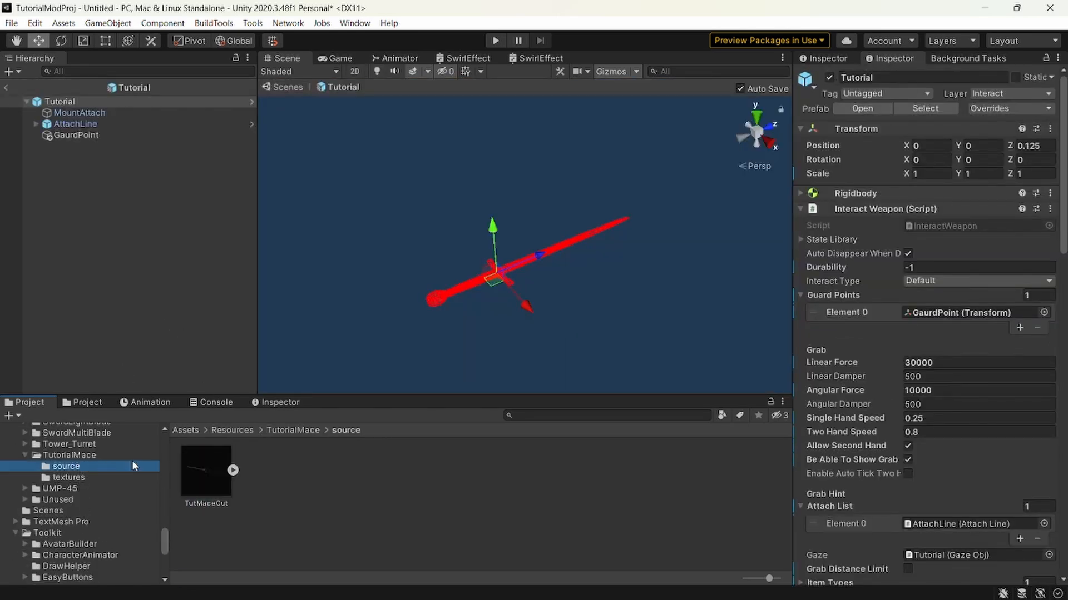
left_click_drag(206, 473, 151, 293)
scroll(495, 279, "up", 5)
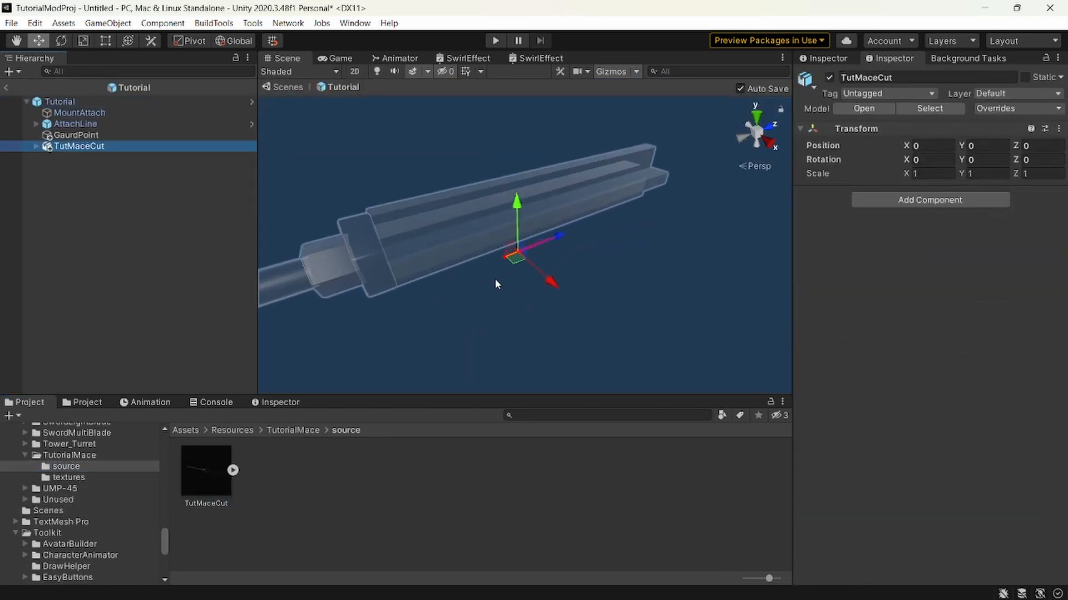
Set the TutMaceCut object's scale to 0.2 on the X, Y and Z axes.
middle_click_drag(495, 279, 501, 245)
key("d")
right_click_drag(501, 245, 425, 178)
key("s")
left_click(920, 173)
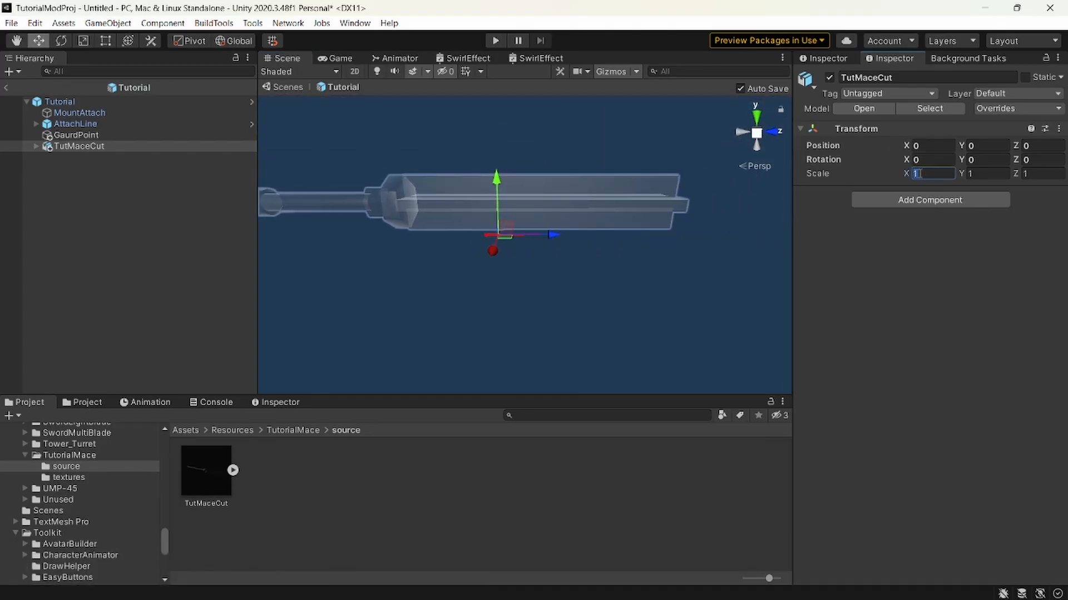
type(".2")
key("ctrl+c")
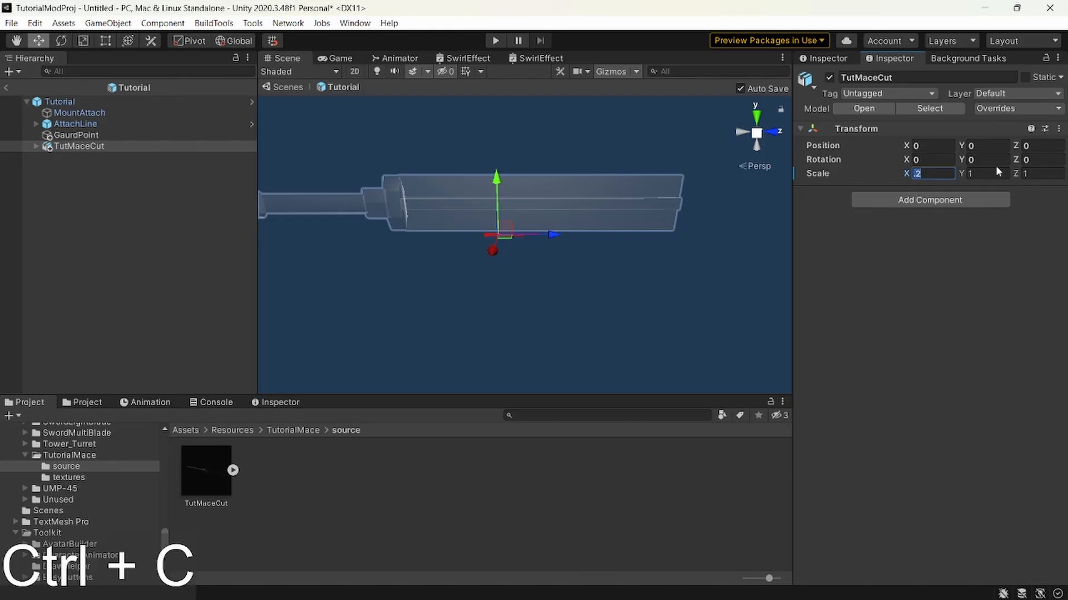
key("Tab")
key("ctrl+v")
key("Tab")
key("ctrl+v")
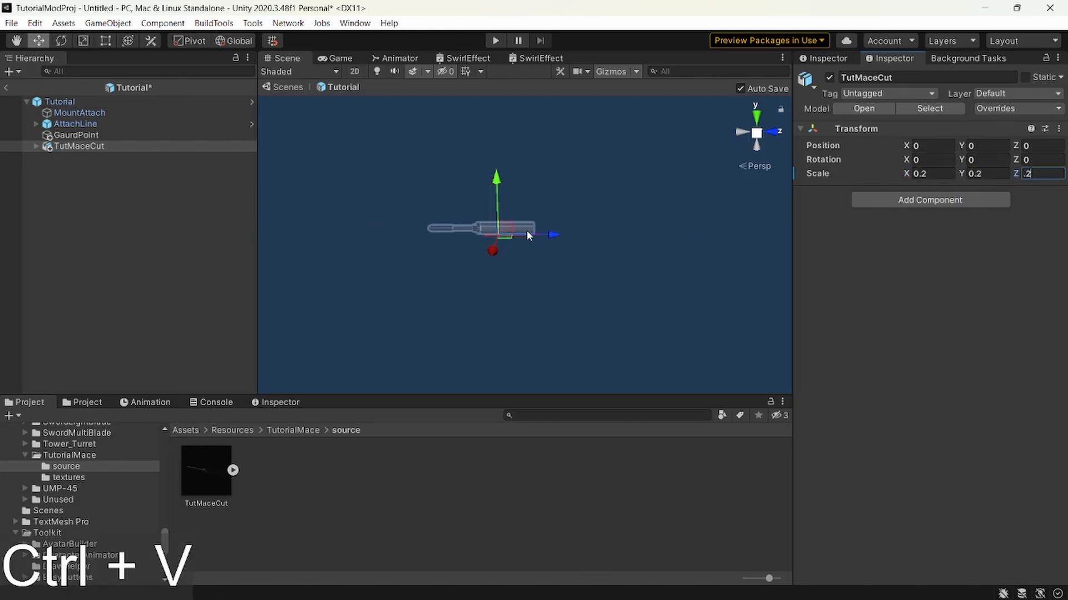
Set the TutMaceCut object's scale to 0.05 on the X, Y and Z axes.
left_click(923, 174)
type("0.05")
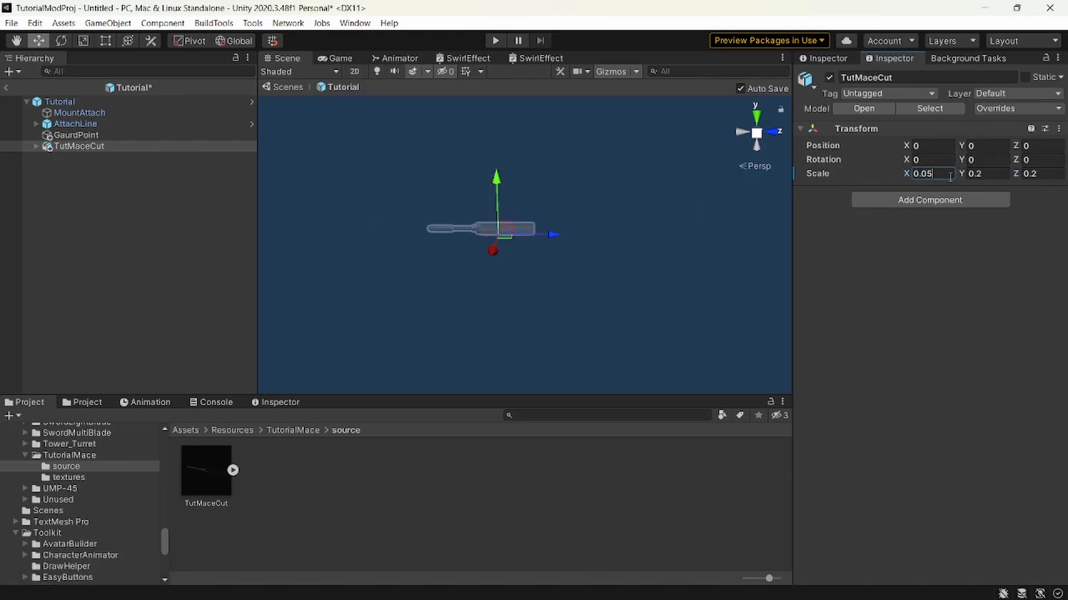
double_click(938, 176)
key("ctrl+c")
key("Tab")
key("ctrl+v")
key("Tab")
key("ctrl+v")
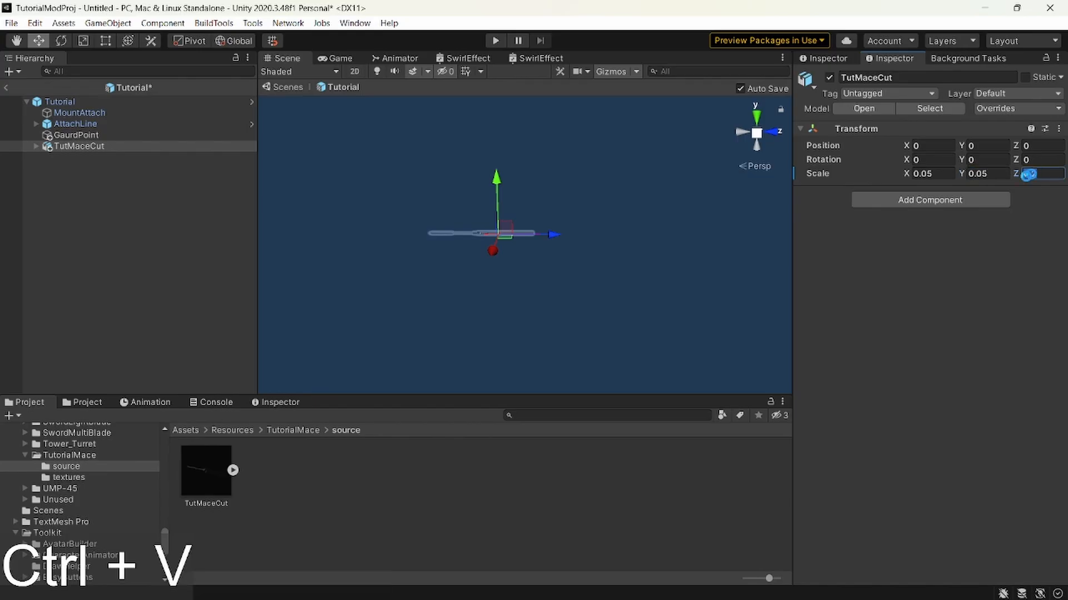
Move TutMaceCut forward along the Z axis to about 0.101, near the red sword guide's handle.
key("shift+w")
right_click_drag(507, 215, 498, 244, "shift")
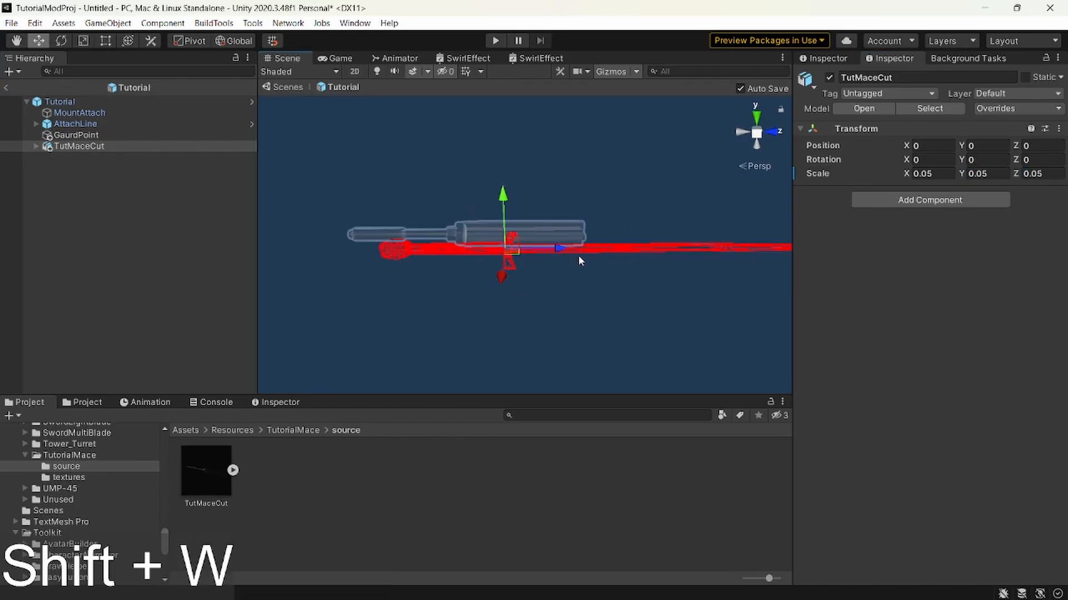
left_click_drag(559, 248, 599, 248)
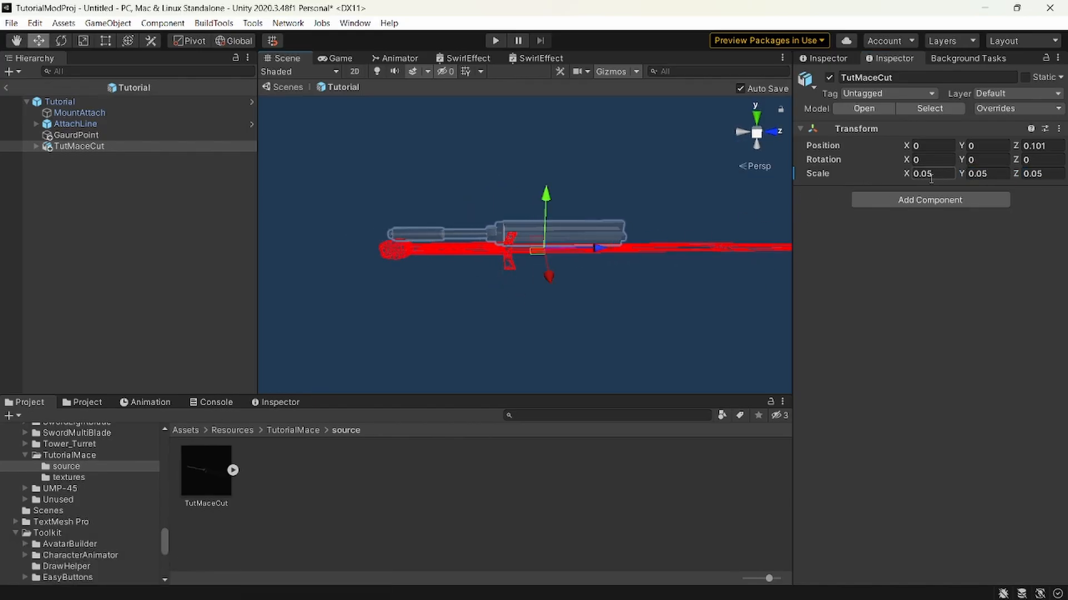
Try scaling TutMaceCut to 0.075 on all axes and shifting it along Z, and undo these changes.
type("0.075")
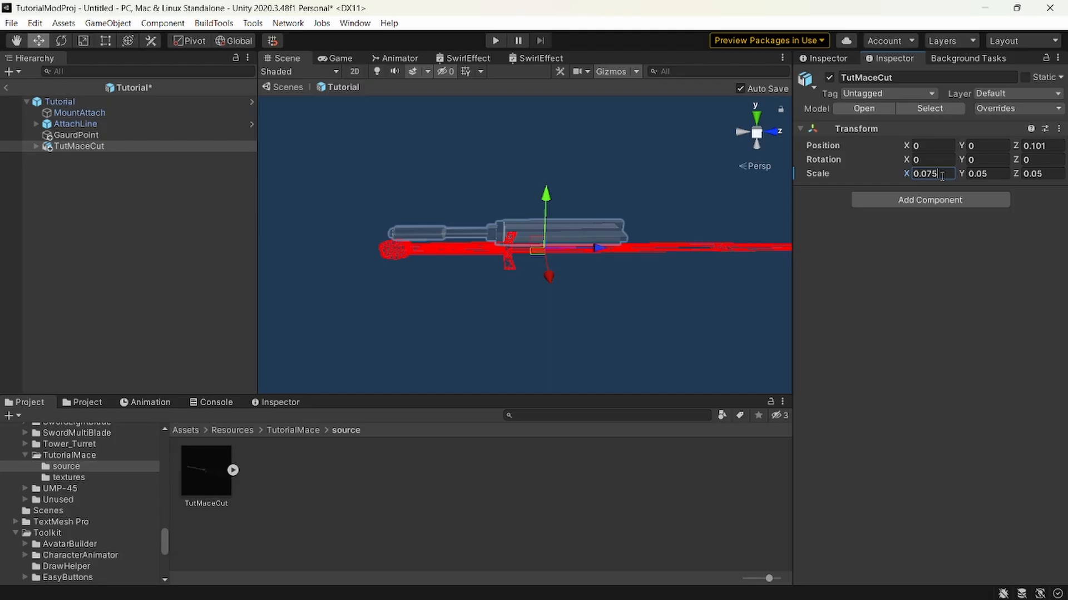
key("ctrl+c")
key("Tab")
key("ctrl+v")
key("Tab")
key("ctrl+v")
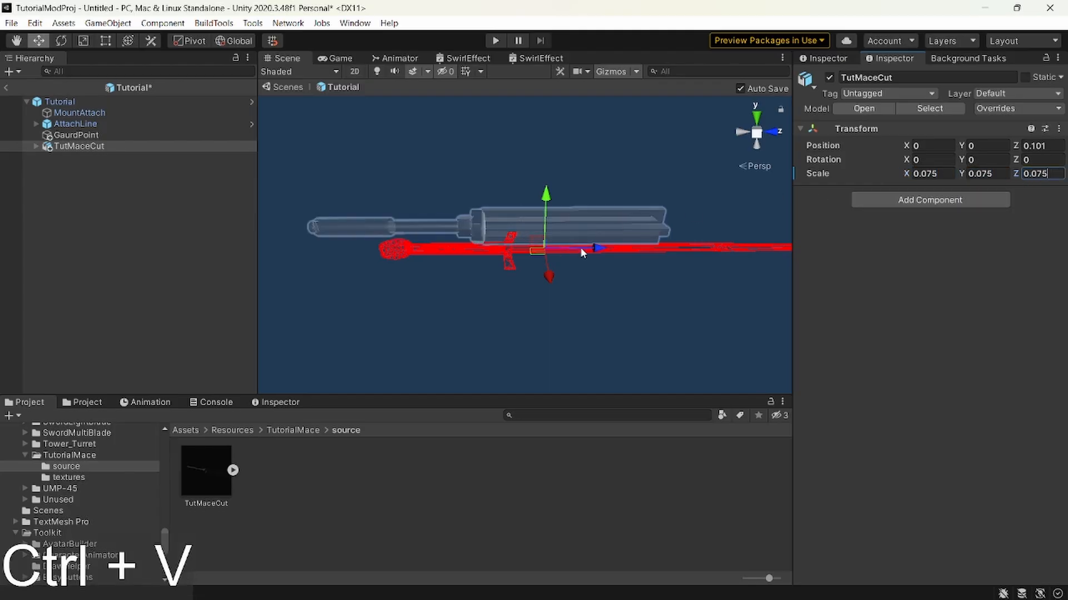
left_click_drag(581, 248, 651, 274)
key("ctrl+z")
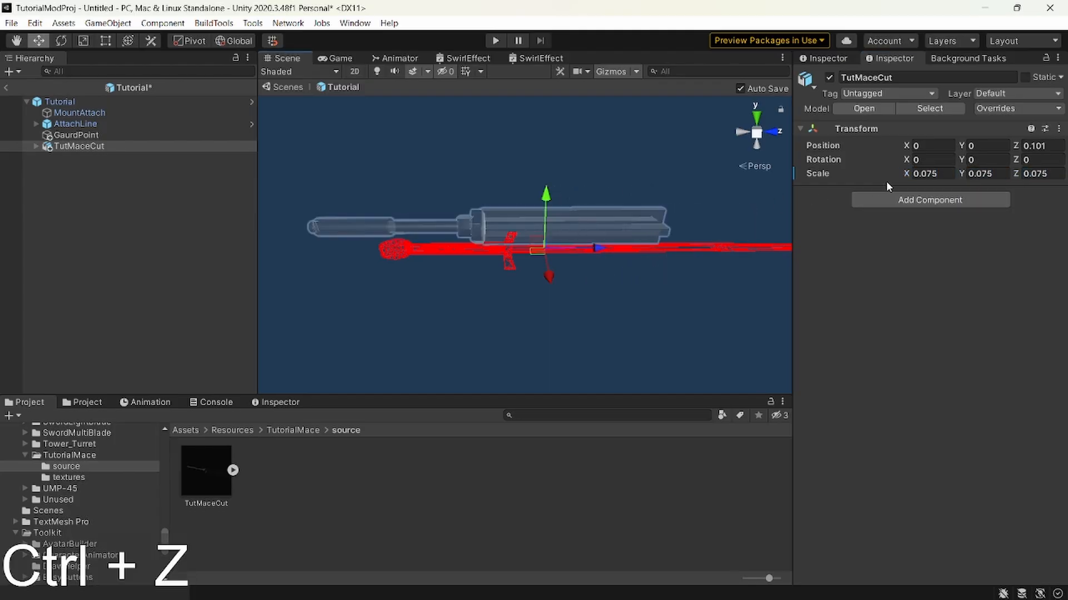
key("ctrl+z")
key("ctrl+z")
key("ctrl+z")
Lower TutMaceCut onto the red sword guide, to a Y position of about -0.045.
left_click_drag(546, 197, 549, 212)
key("a")
right_click_drag(549, 212, 794, 264)
left_click_drag(573, 184, 573, 190)
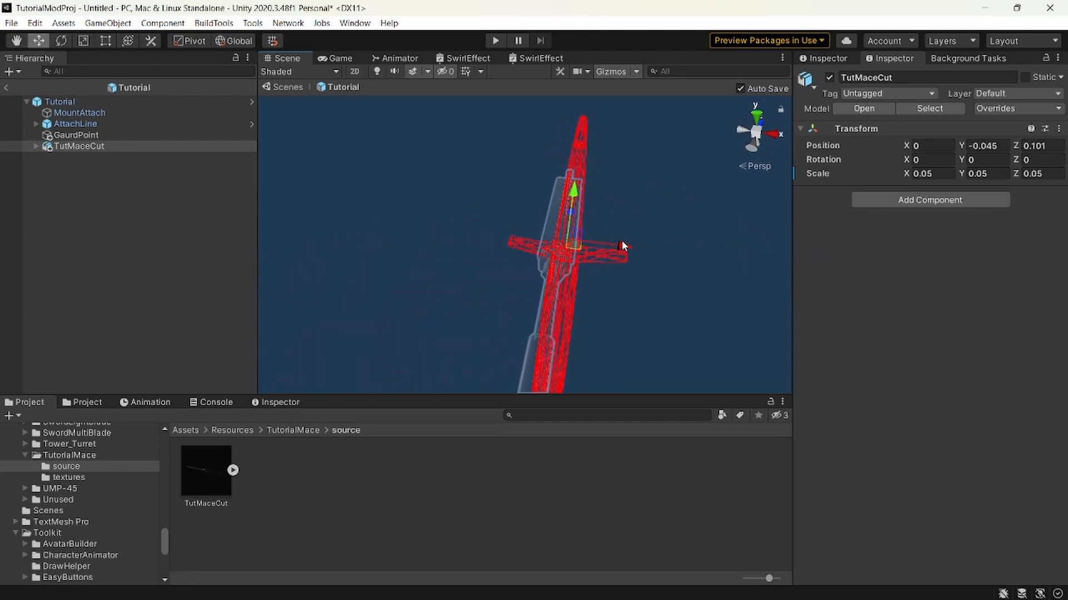
Center TutMaceCut on the red sword guide by moving it to about X 0.014 and Y -0.0374.
left_click_drag(622, 241, 629, 243)
key("d")
right_click_drag(628, 243, 581, 229)
key("w")
key("s")
left_click_drag(593, 233, 596, 209)
key("d")
right_click_drag(596, 209, 587, 229)
key("shift+a")
key("shift+w")
key("shift+s")
key("shift+w")
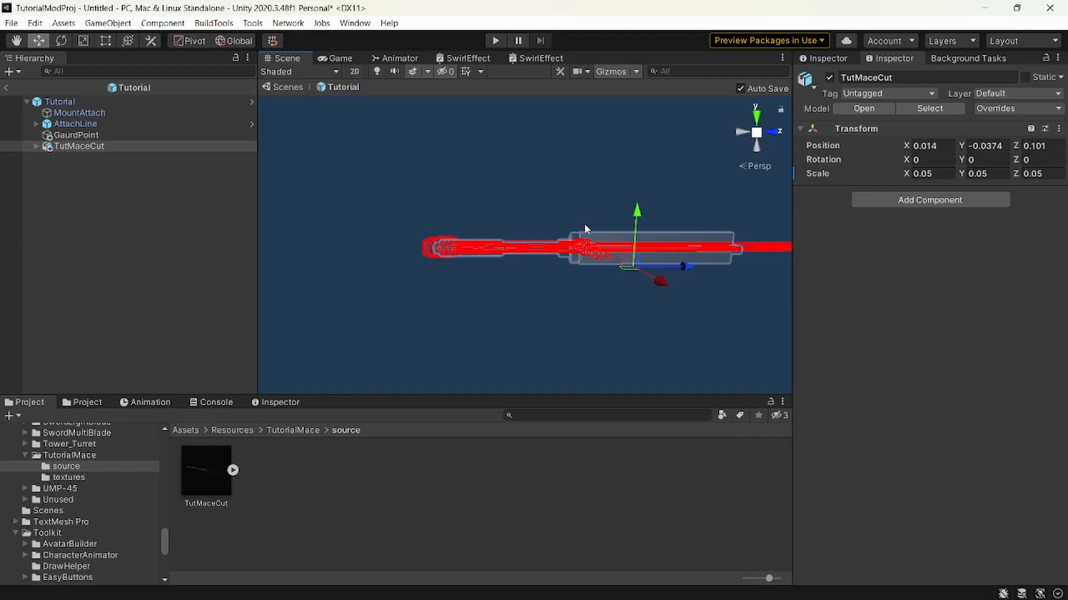
left_click(476, 504)
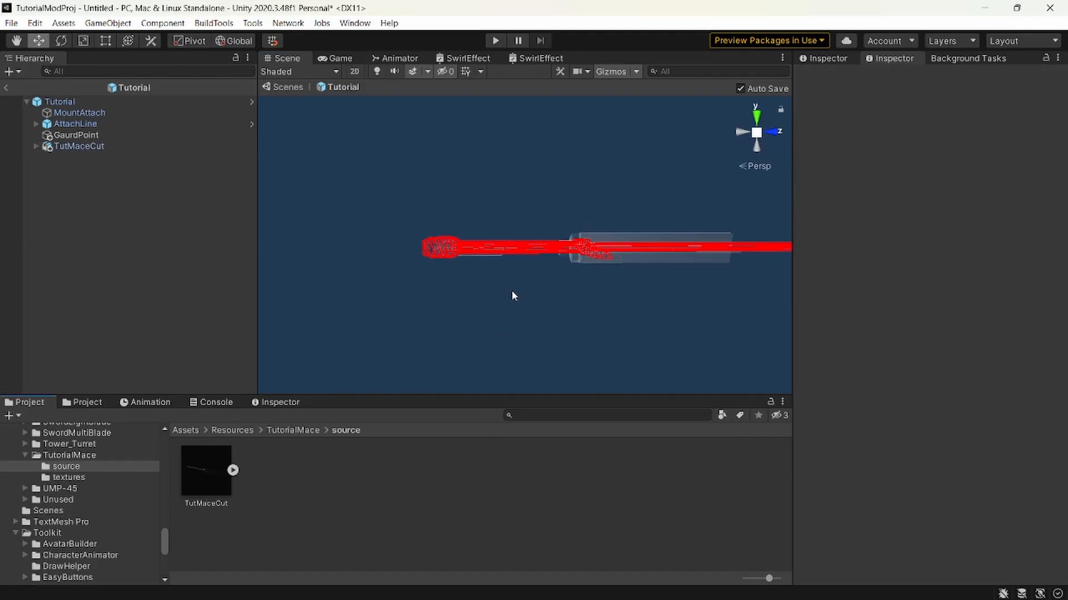
Create a new material named hammer in the Resources/TutorialMace folder.
scroll(78, 495, "down", 5)
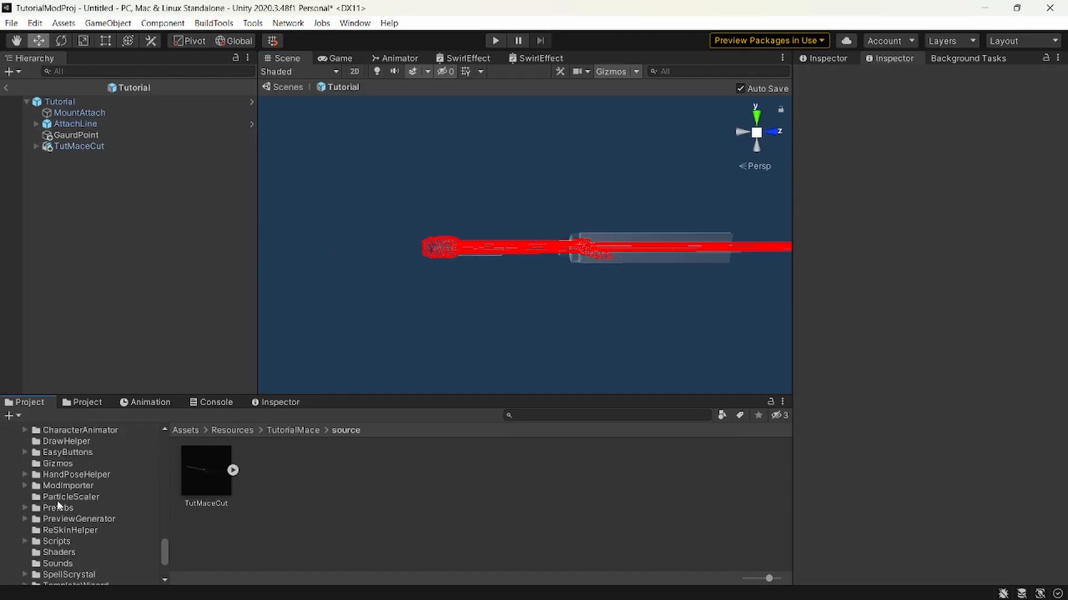
scroll(76, 494, "up", 5)
left_click(87, 458)
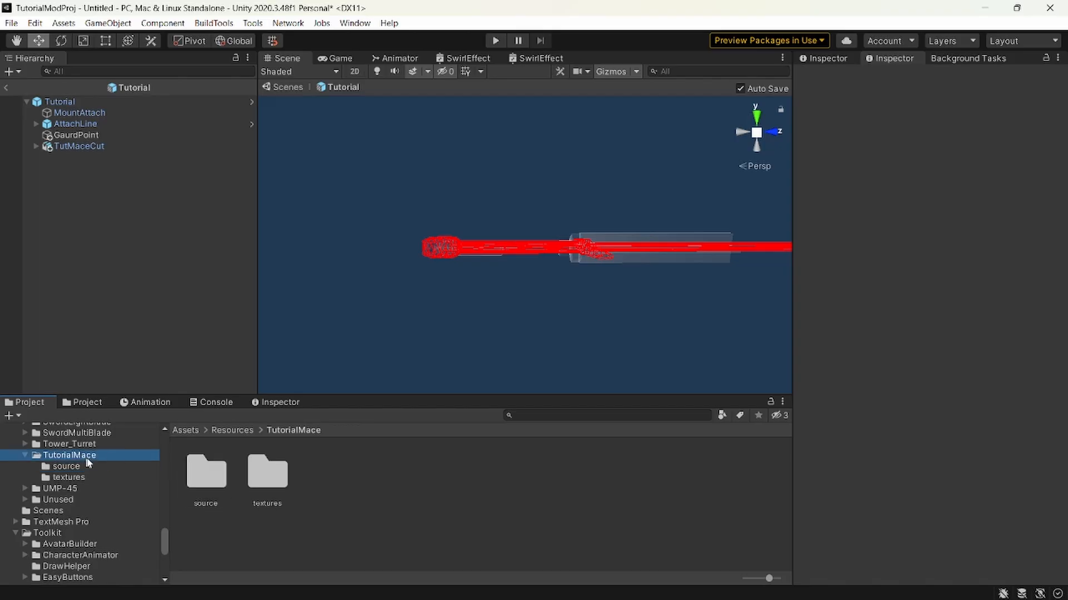
right_click(382, 494)
mouse_move(422, 105)
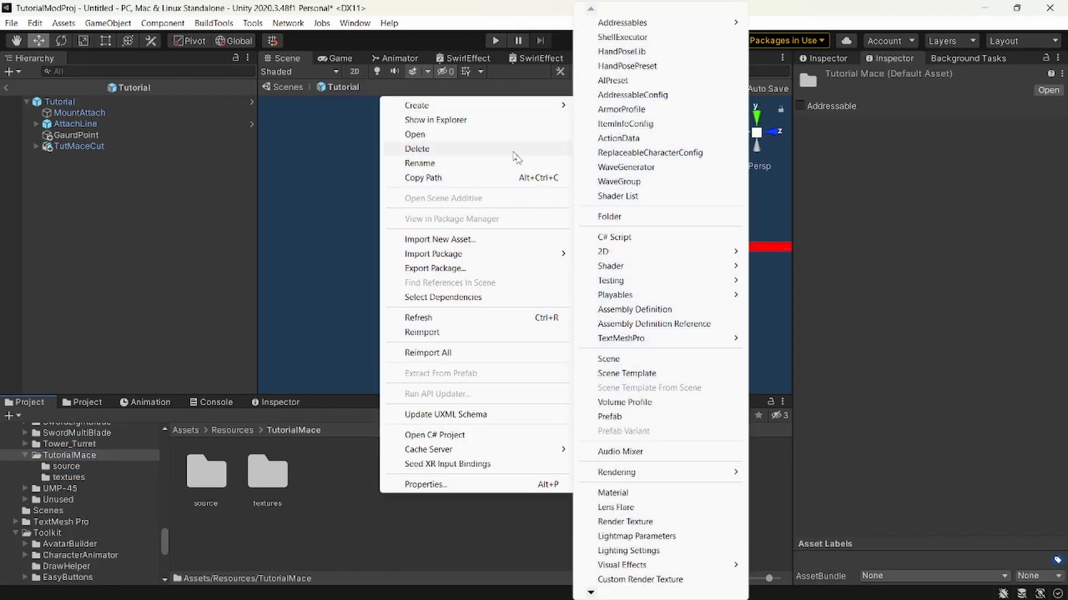
left_click(634, 492)
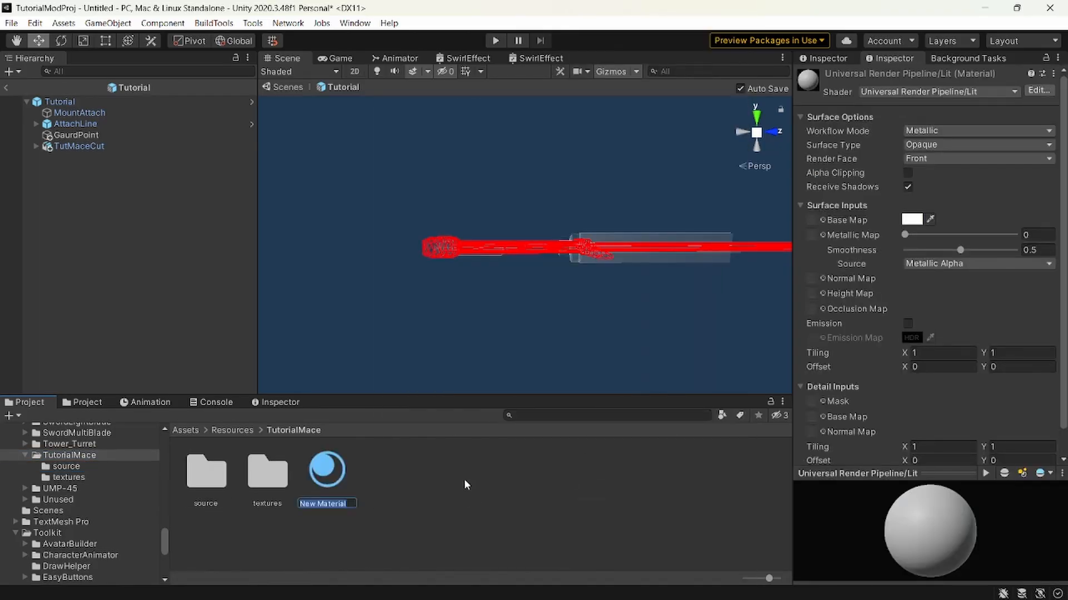
type("Tutro")
key("BackSpace")
key("BackSpace")
key("BackSpace")
key("BackSpace")
key("BackSpace")
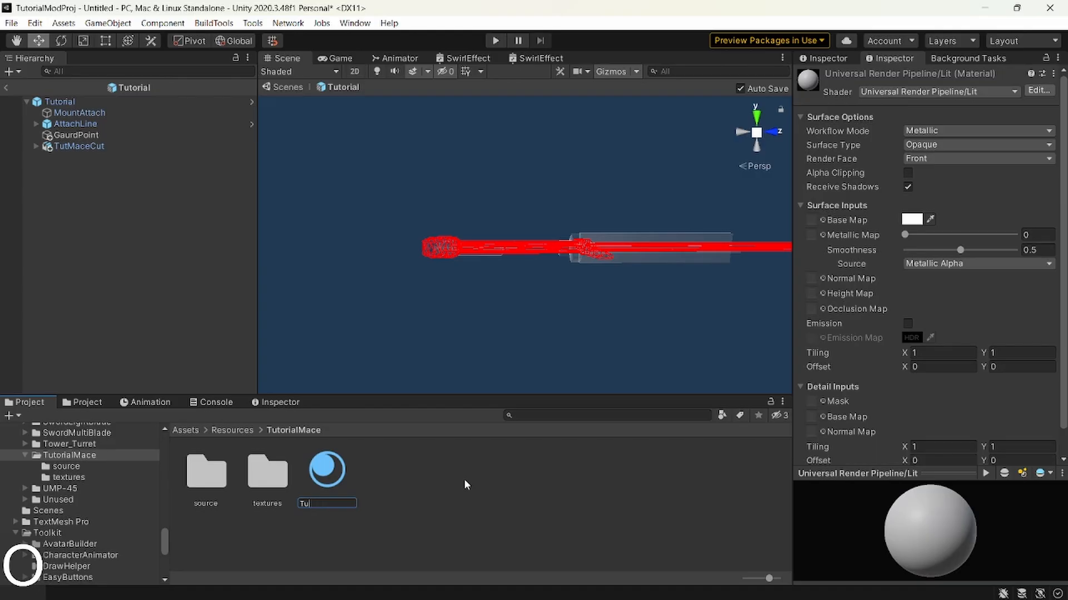
type("hammer")
key("Return")
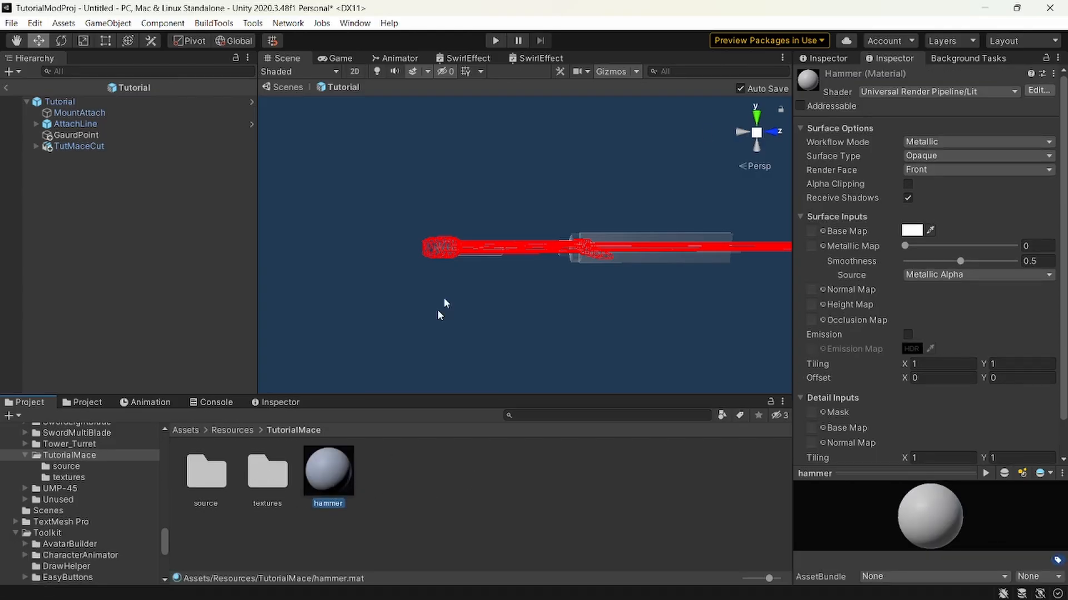
Lock the hammer material's properties in view and assign texture 1 from the textures folder as its Base Map.
left_click(1047, 59)
double_click(278, 487)
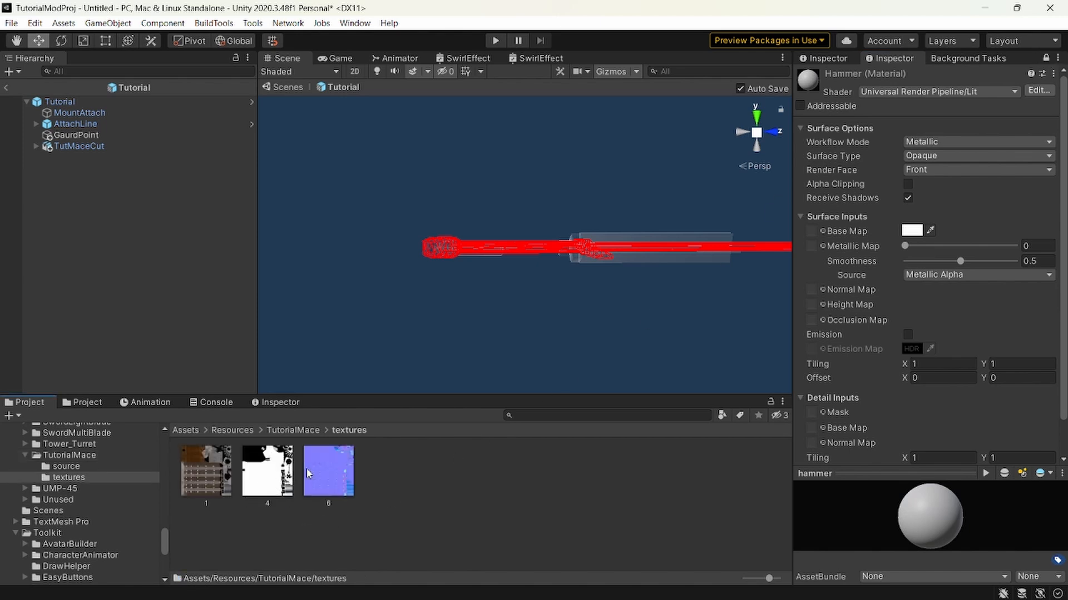
left_click(332, 489)
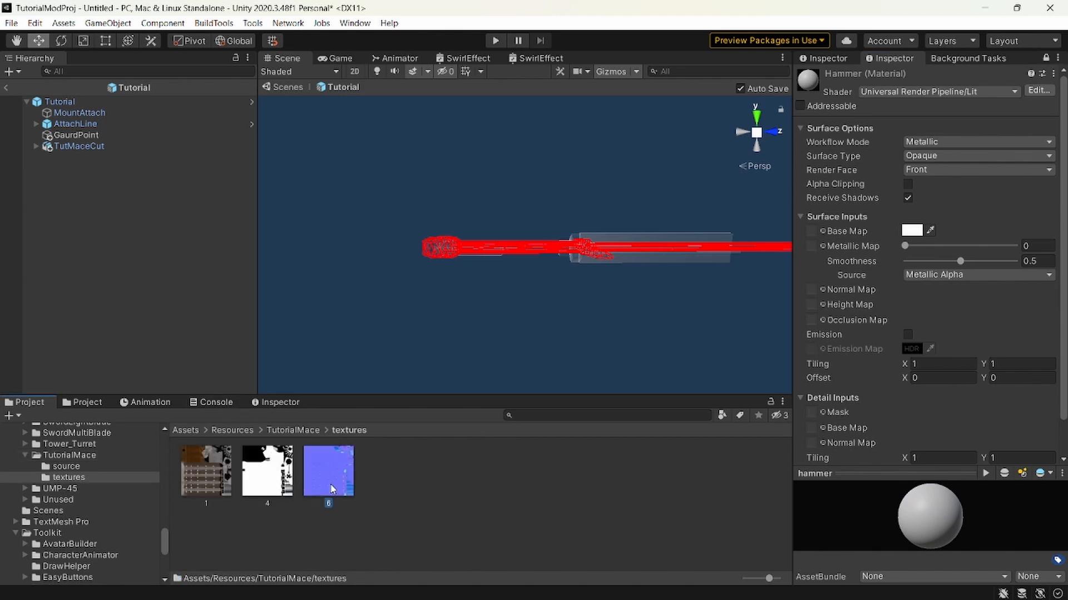
left_click(194, 470)
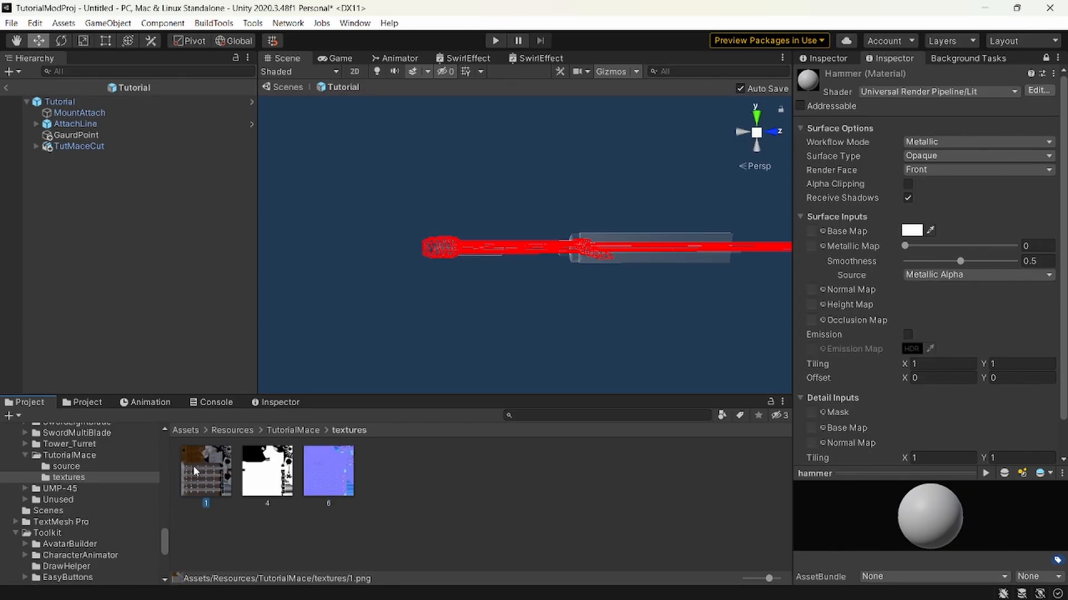
left_click(263, 472)
left_click(312, 463)
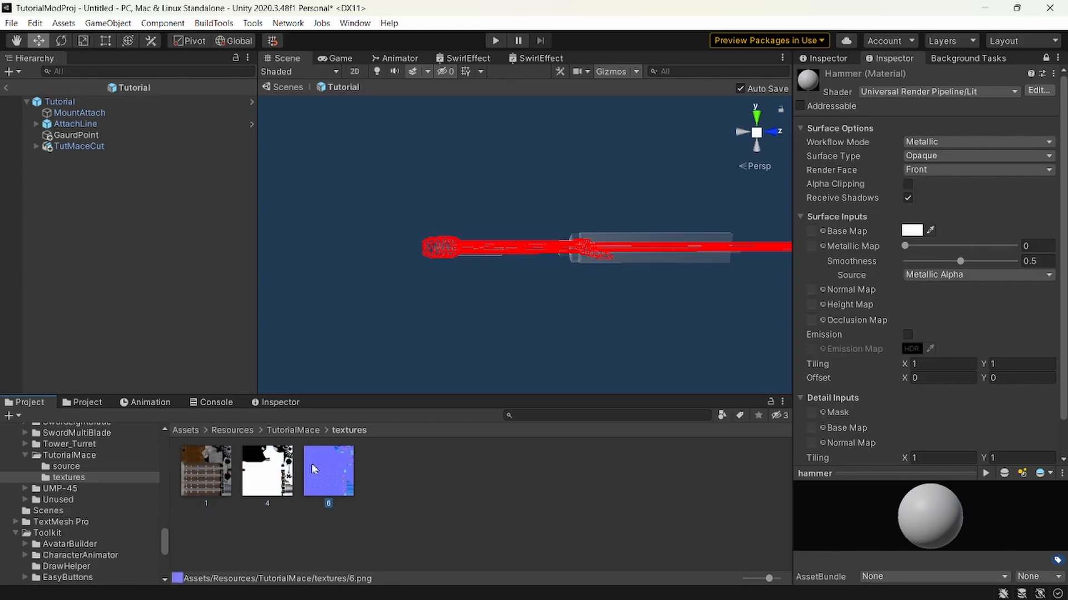
left_click(220, 475)
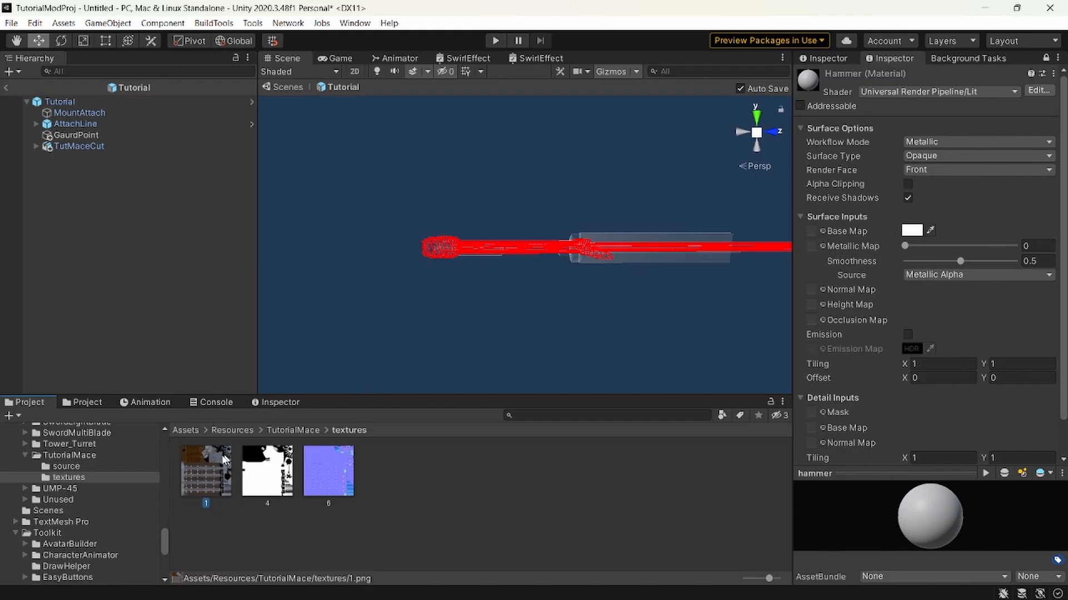
left_click_drag(830, 263, 812, 230)
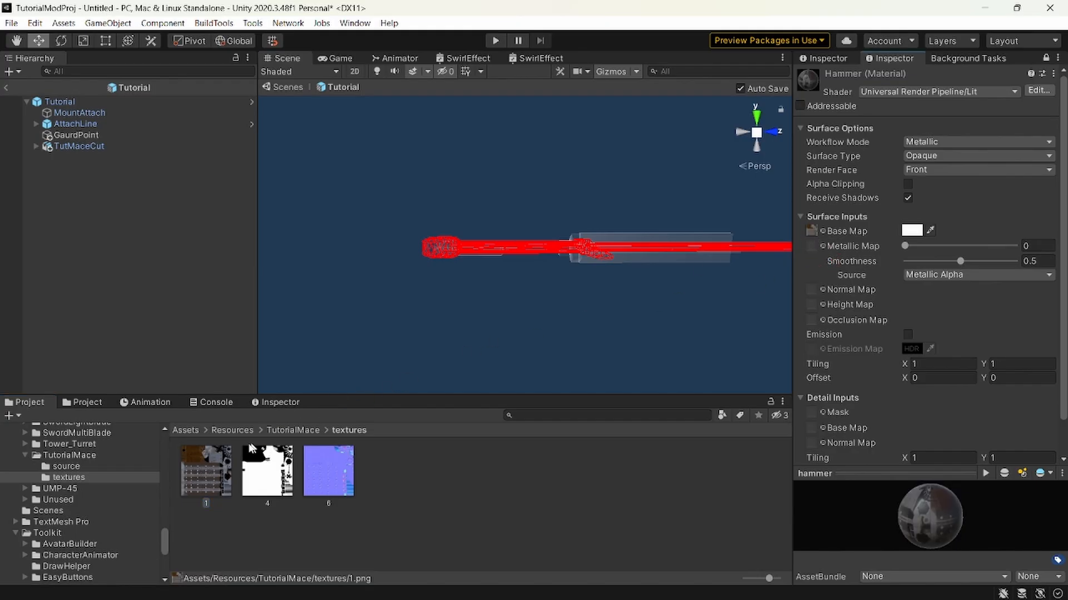
Hide the scene gizmos and apply the hammer material to the parts of the mace model.
left_click(69, 454)
right_click_drag(487, 360, 664, 220)
key("w")
left_click(618, 72)
key("w")
right_click_drag(483, 344, 473, 367)
left_click_drag(347, 492, 421, 299)
left_click_drag(312, 479, 298, 306)
key("s")
right_click_drag(462, 325, 470, 325)
key("d")
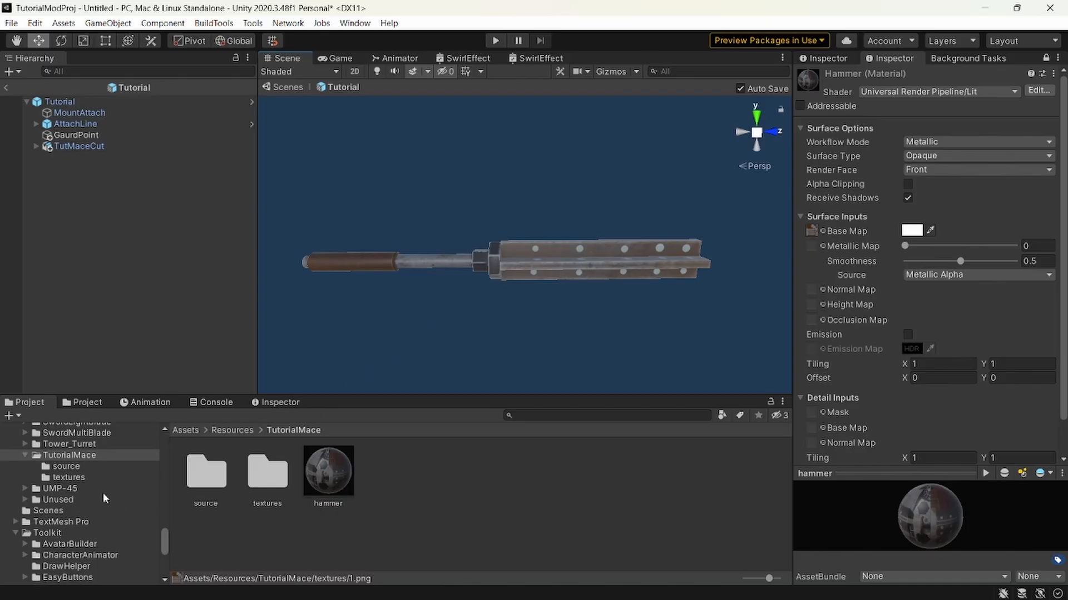
Assign texture 4 from the textures folder as the hammer material's Metallic Map.
left_click(117, 476)
left_click_drag(260, 478, 812, 245)
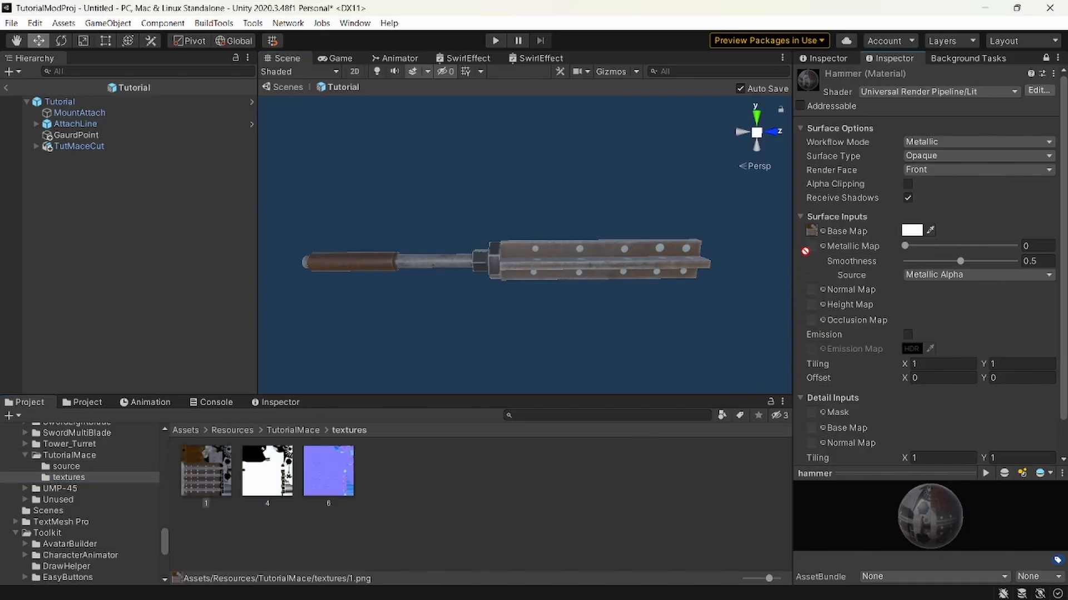
key("w")
right_click_drag(686, 306, 758, 310)
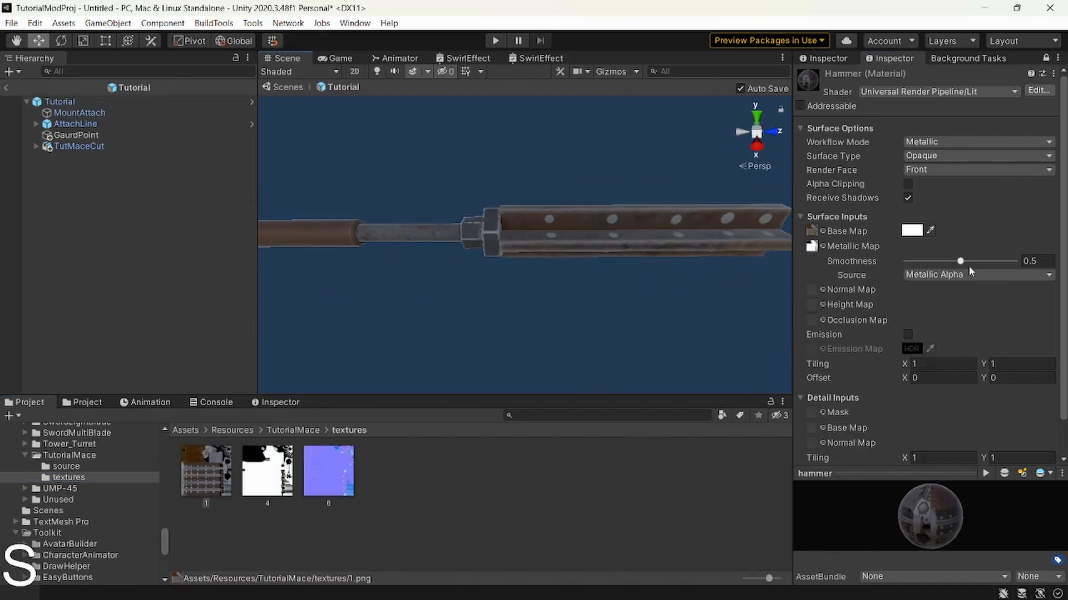
Try raising the hammer material's smoothness and undo the change.
left_click_drag(960, 261, 1005, 259)
key("ctrl+z")
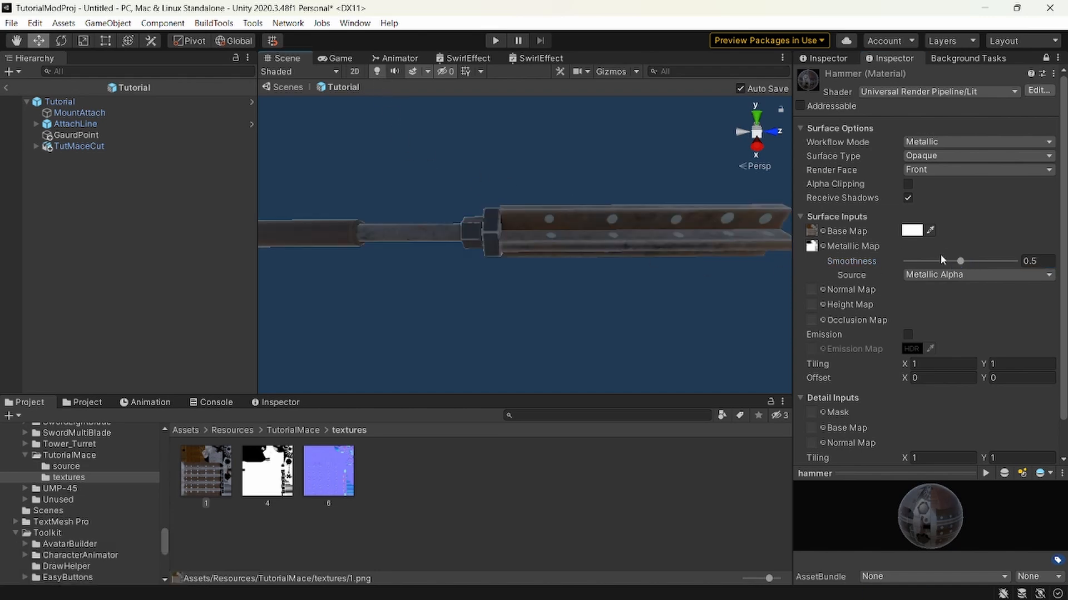
key("ctrl+z")
Try adding a point light inside the Tutorial prefab and undo it.
right_click(154, 251)
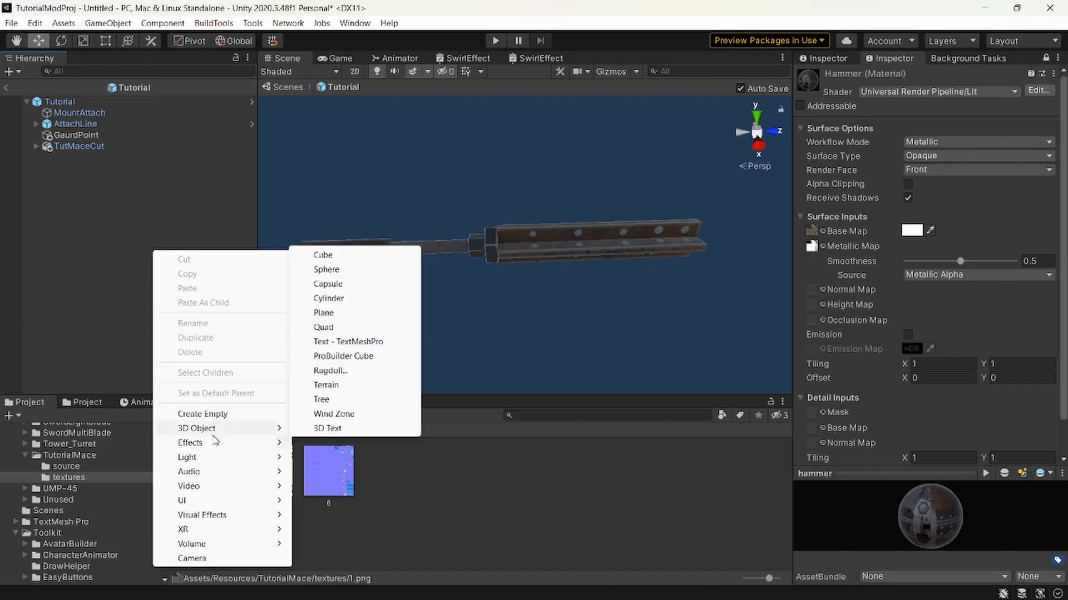
mouse_move(223, 457)
left_click(333, 472)
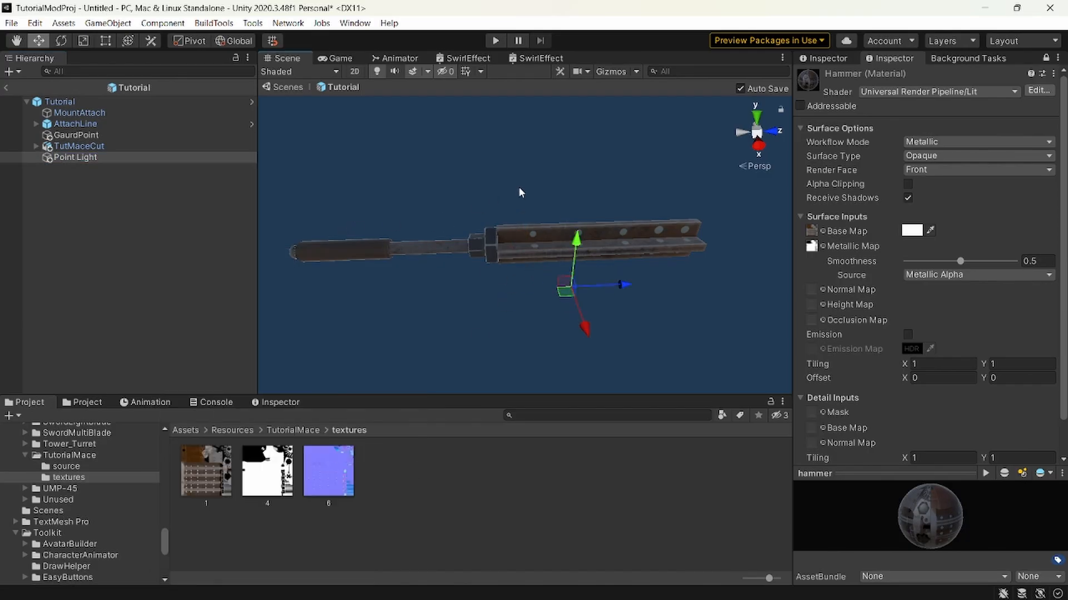
key("ctrl+z")
Leave prefab editing, place the Tutorial weapon prefab in the untitled scene and bring the mace into close view.
left_click(7, 88)
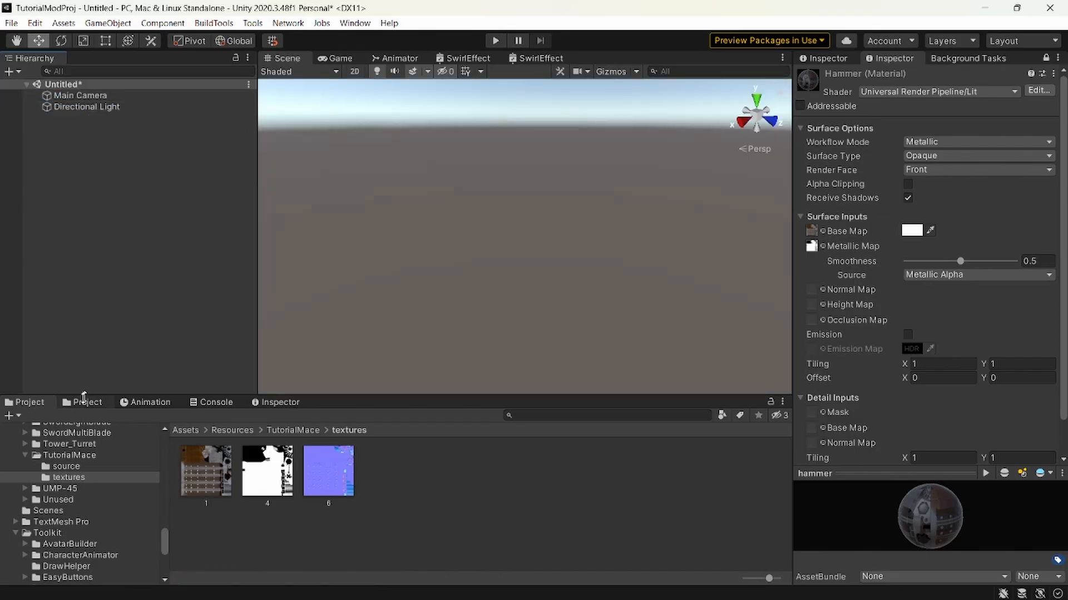
scroll(75, 489, "up", 10)
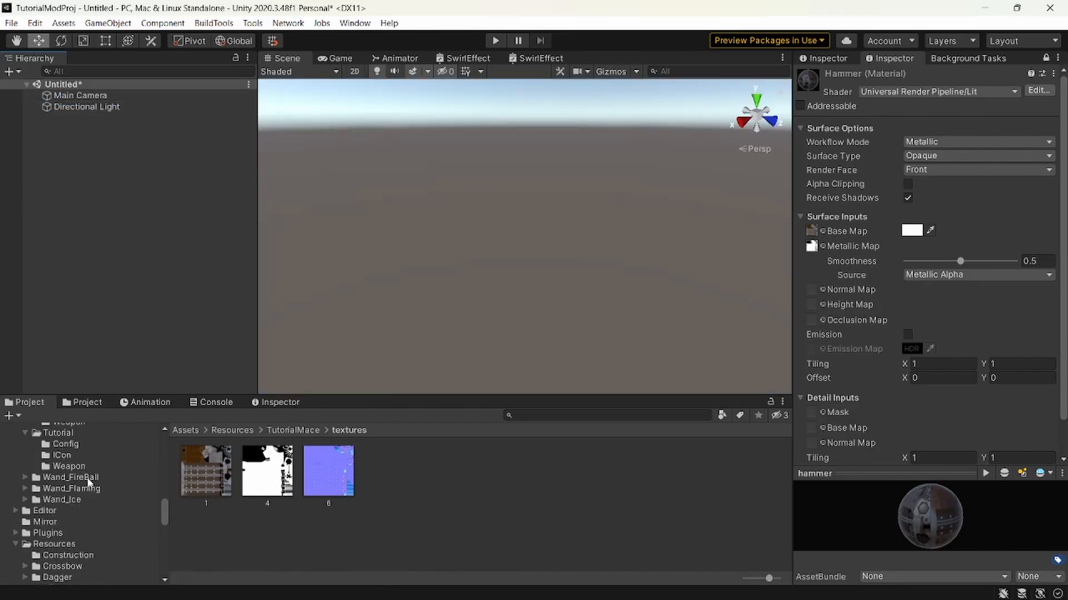
left_click(83, 467)
left_click_drag(224, 475, 156, 286)
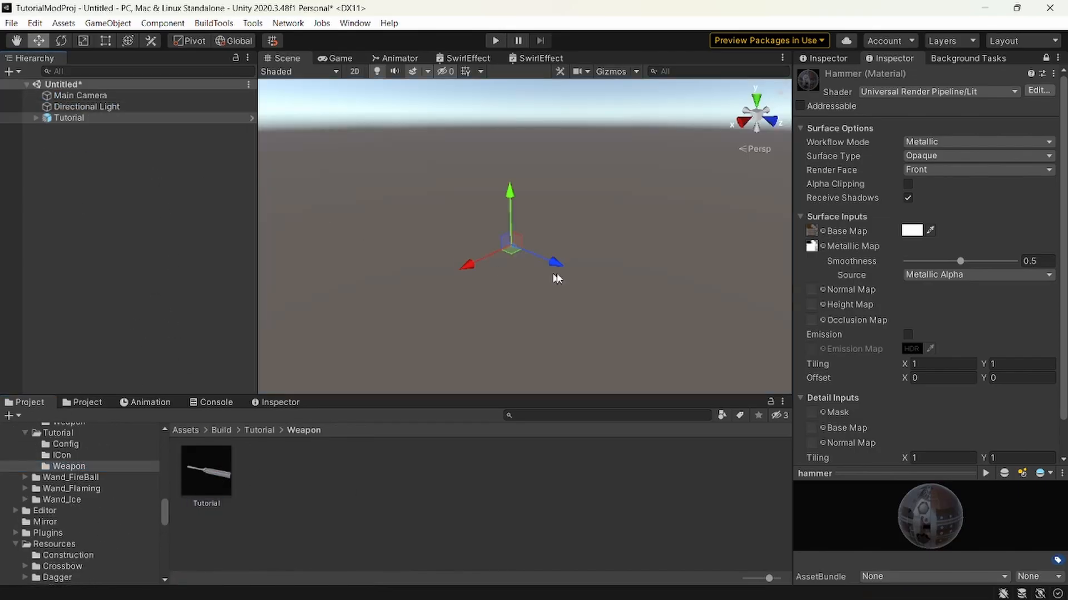
key("shift+w")
right_click_drag(549, 273, 752, 308)
key("shift+w")
key("shift+s")
key("w")
key("a")
Try other smoothness and base color settings on the hammer material and undo them.
mouse_move(970, 262)
left_mouse_down()
mouse_move(1040, 274)
mouse_move(945, 267)
mouse_move(973, 268)
left_mouse_up()
key("ctrl+z")
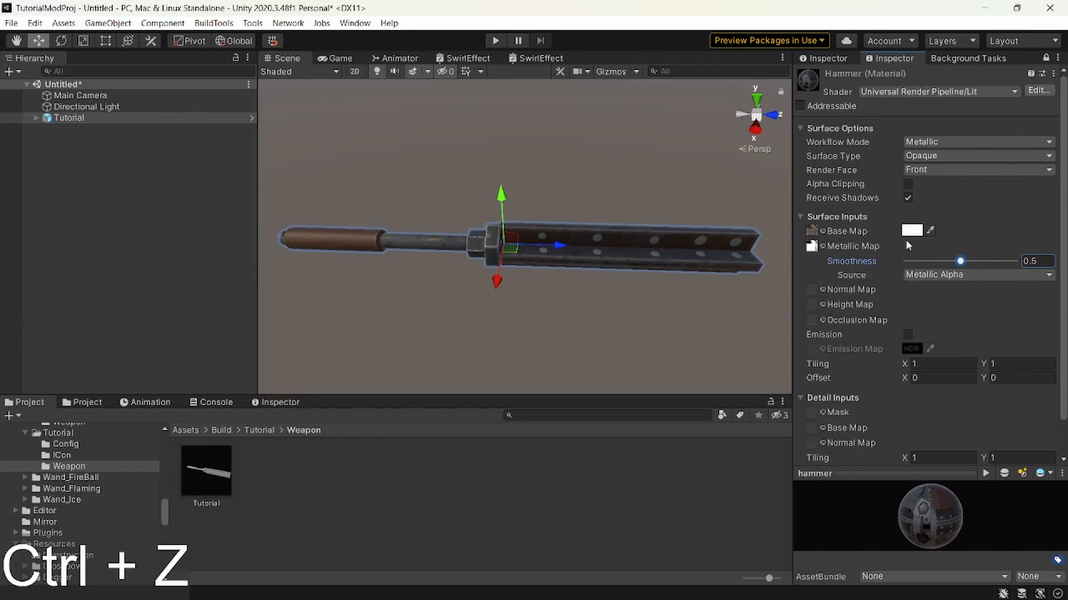
left_click(912, 231)
left_click_drag(980, 327, 907, 240)
key("ctrl+z")
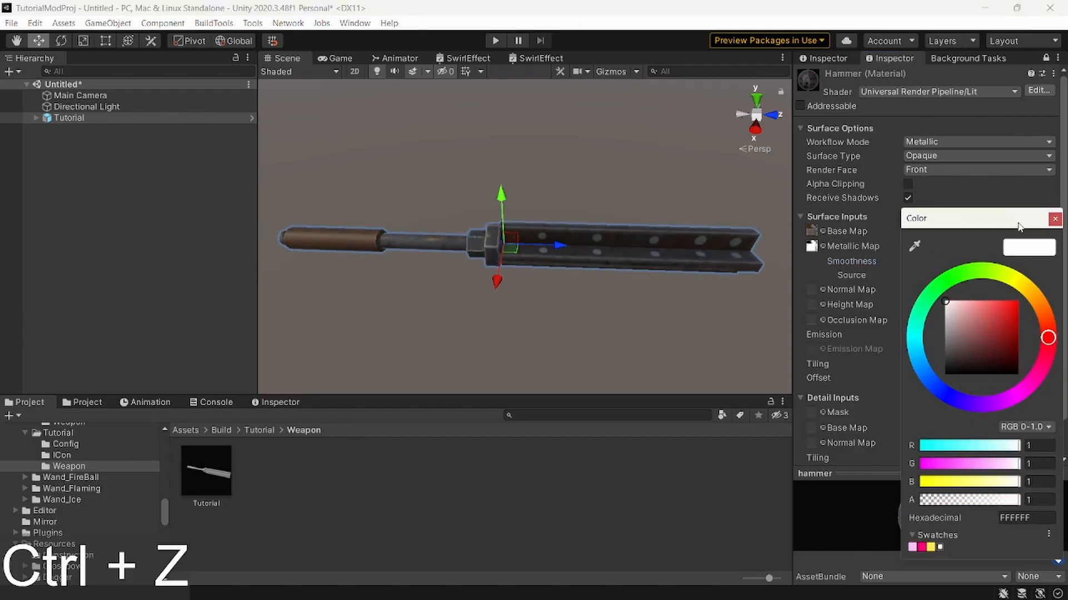
left_click(1056, 219)
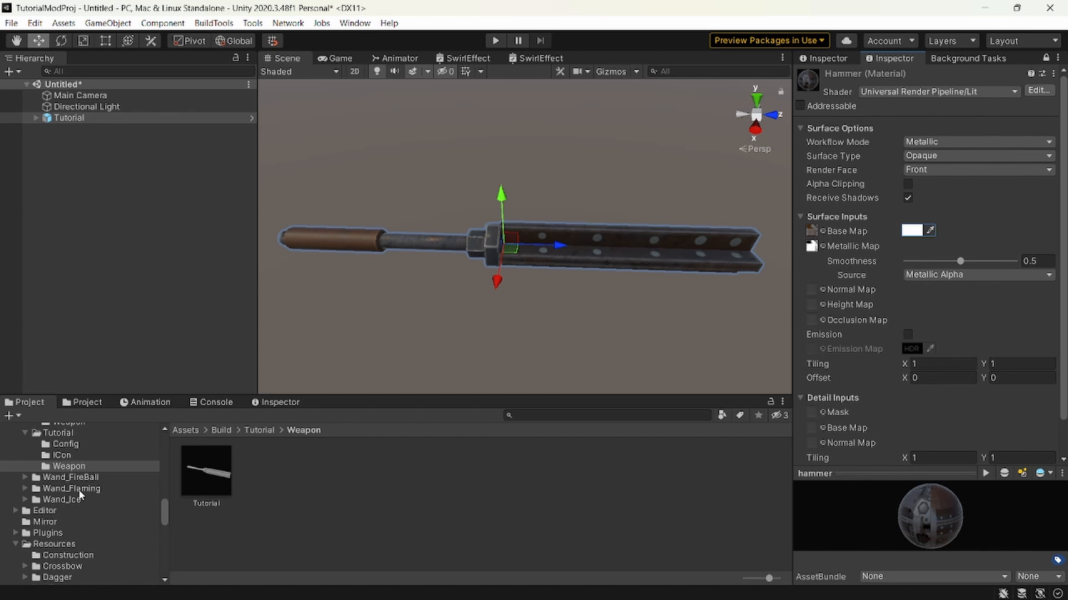
Assign texture 6 as the hammer material's Normal Map and fix its import type to a normal map.
scroll(58, 516, "down", 5)
left_click(60, 519)
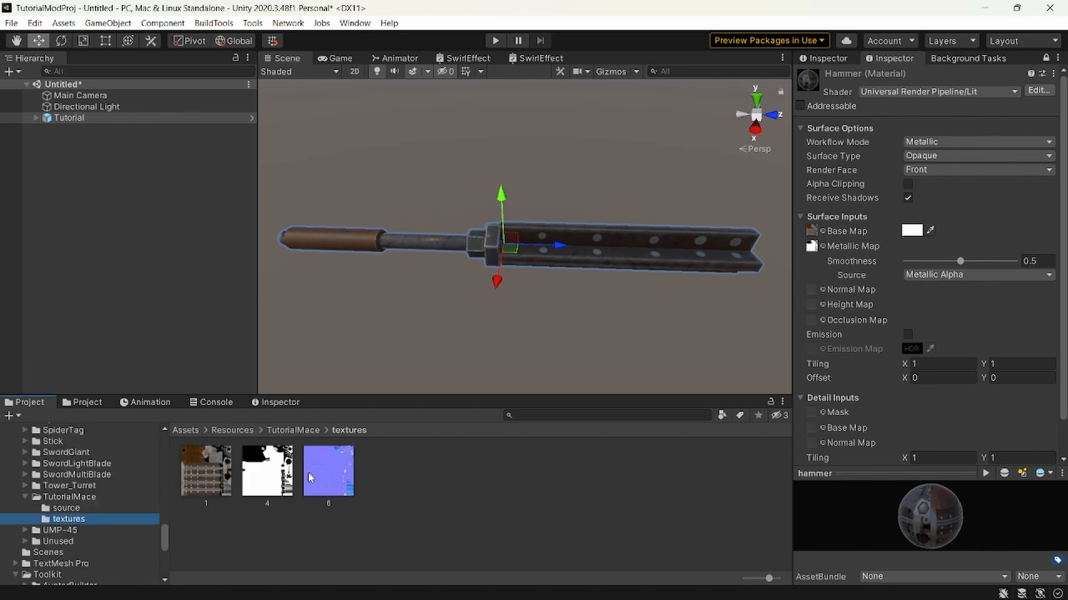
left_click_drag(308, 472, 812, 289)
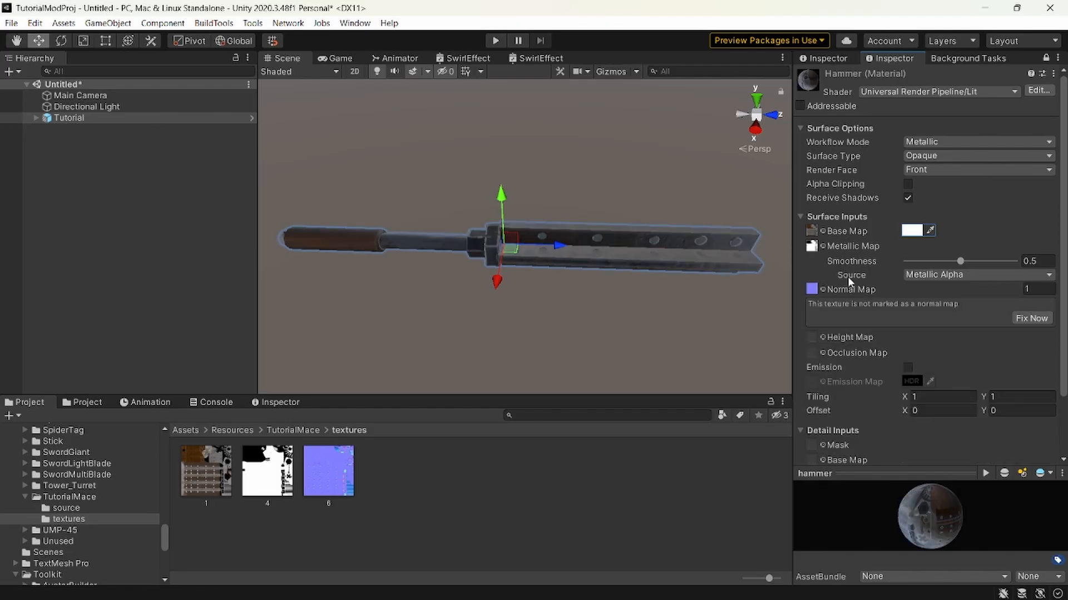
left_click(1018, 317)
key("w")
right_click_drag(632, 299, 638, 303)
key("a")
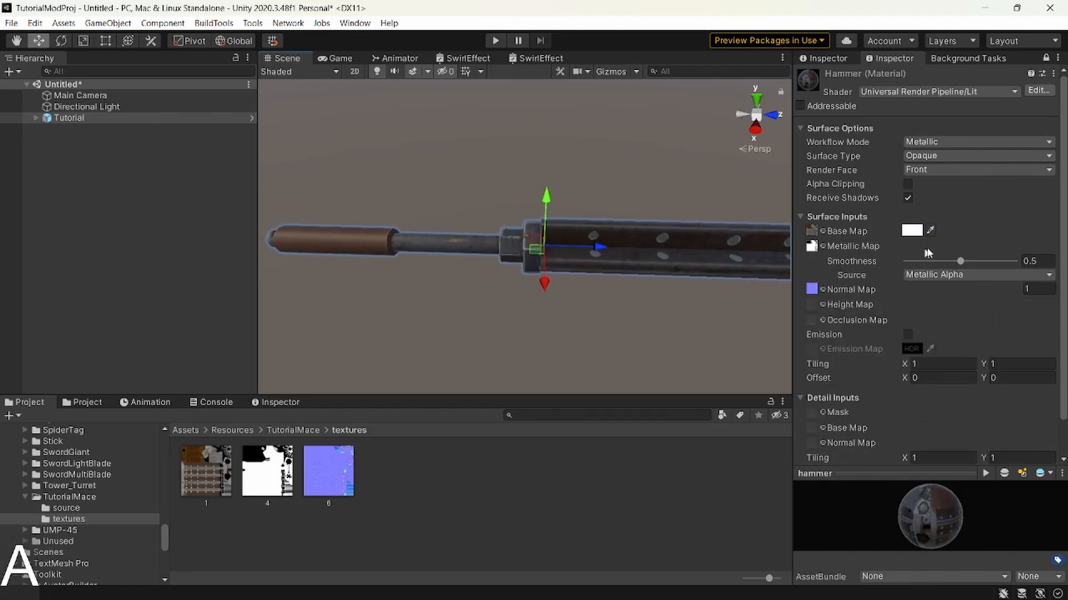
Try a normal map strength of 13.28 on the hammer material and undo it.
left_click_drag(937, 284, 45, 291)
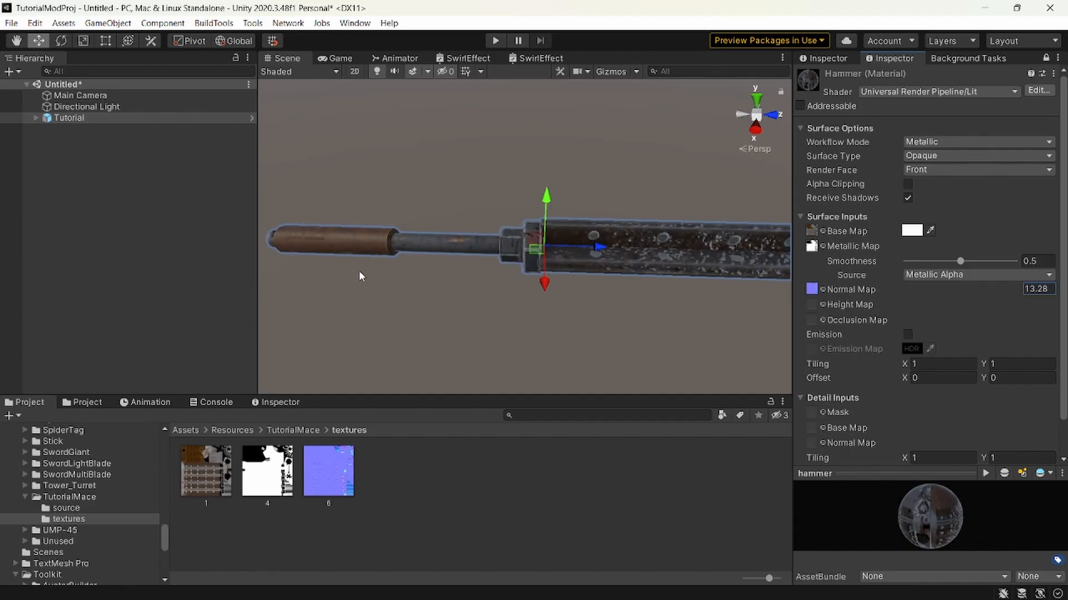
key("w")
right_click_drag(362, 276, 405, 319)
key("s")
key("ctrl+z")
Focus closely on the Tutorial weapon, try stronger normal map values such as 2.91, and undo them.
left_click(96, 121)
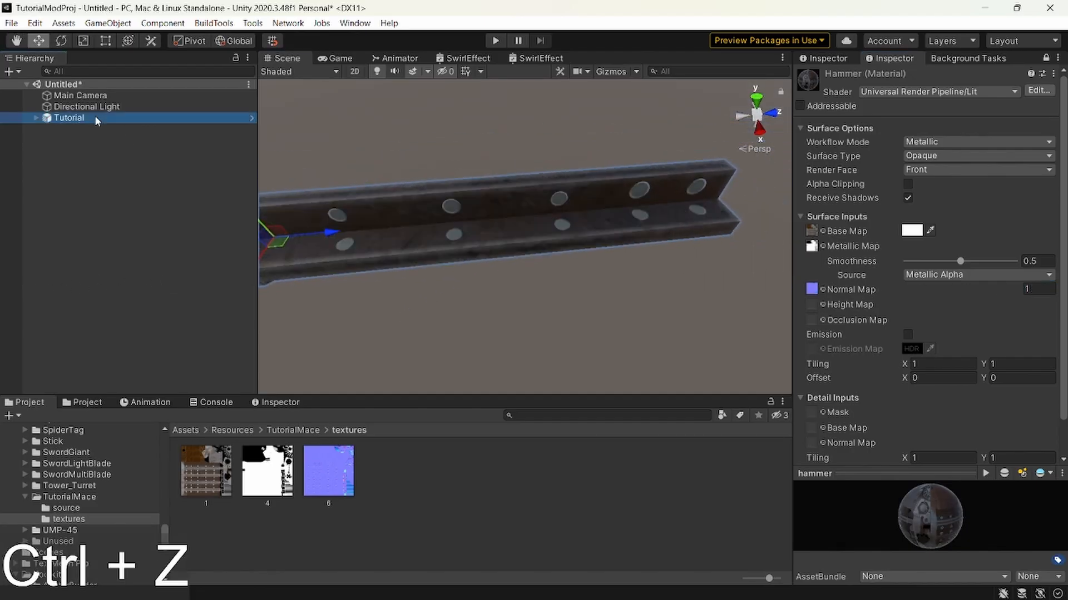
double_click(96, 121)
key("d")
right_click_drag(532, 190, 598, 185)
key("w")
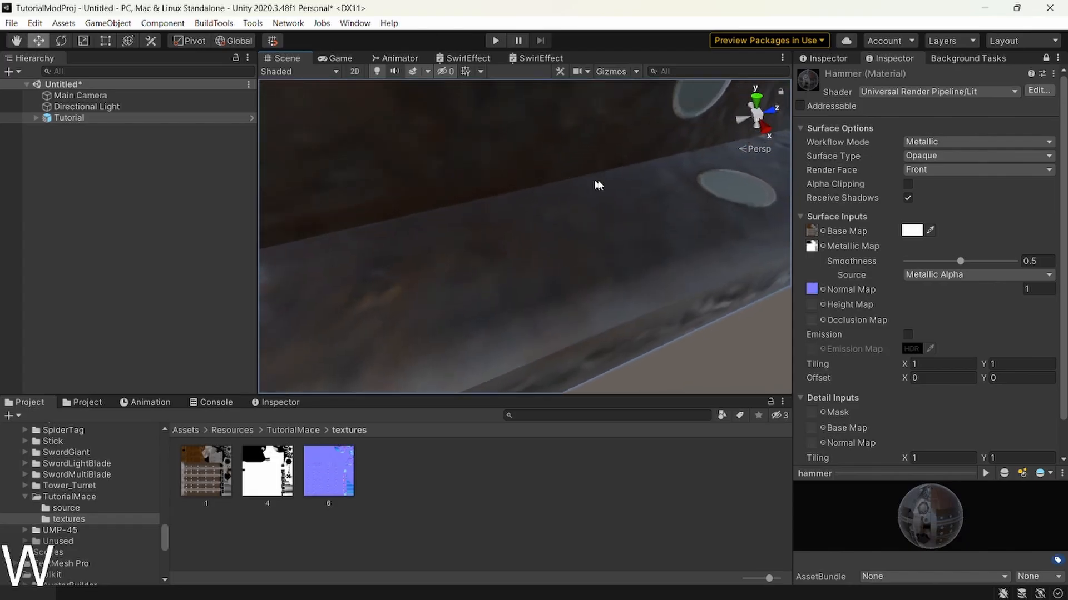
left_click_drag(945, 287, 979, 290)
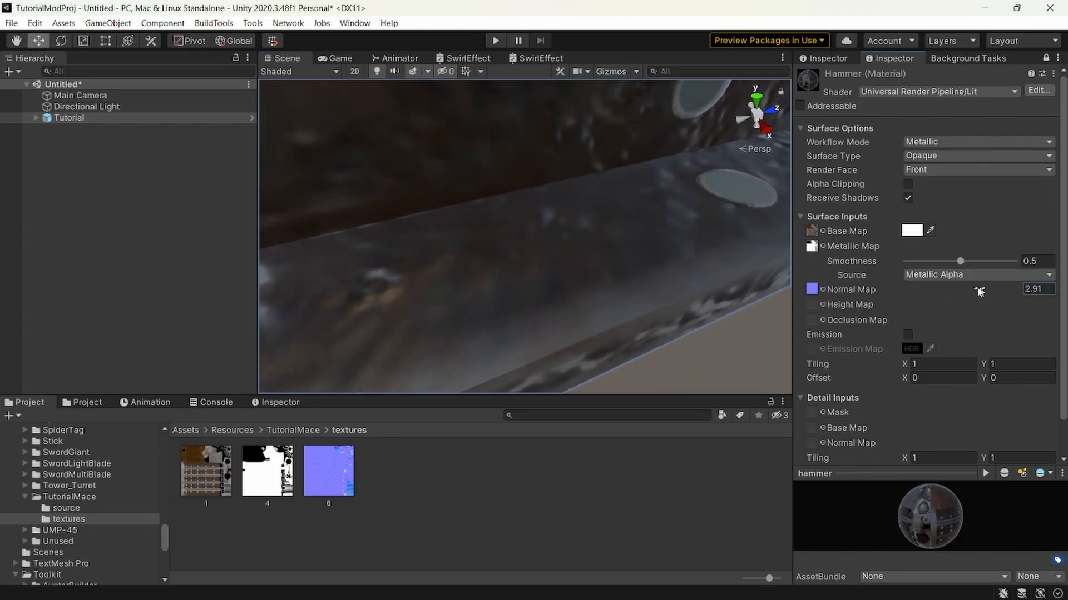
key("ctrl+z")
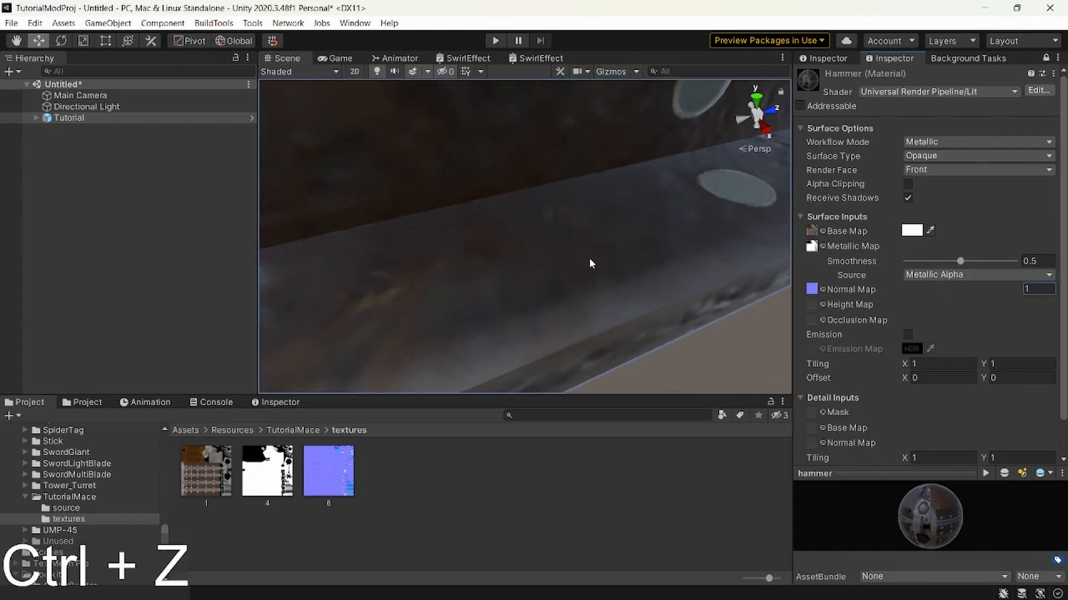
left_click_drag(929, 289, 978, 288)
key("ctrl+z")
Examine the mace's shaft and the hexagonal collar up close with the normal map applied.
key("s")
right_click_drag(715, 298, 555, 266)
key("a")
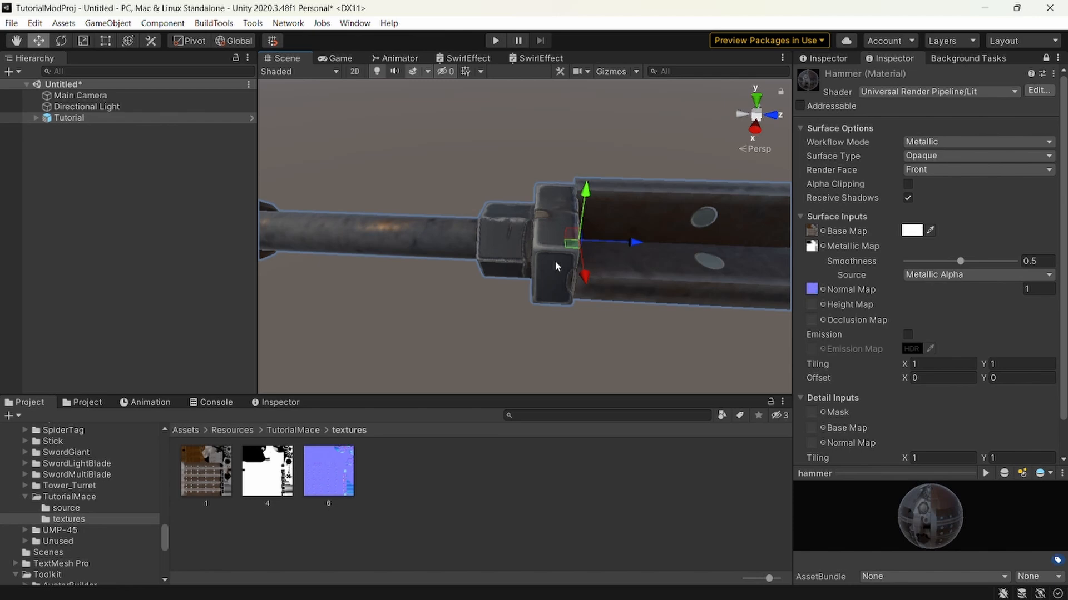
right_click_drag(555, 266, 543, 263)
key("w")
right_click_drag(532, 327, 592, 242)
key("d")
key("w")
key("a")
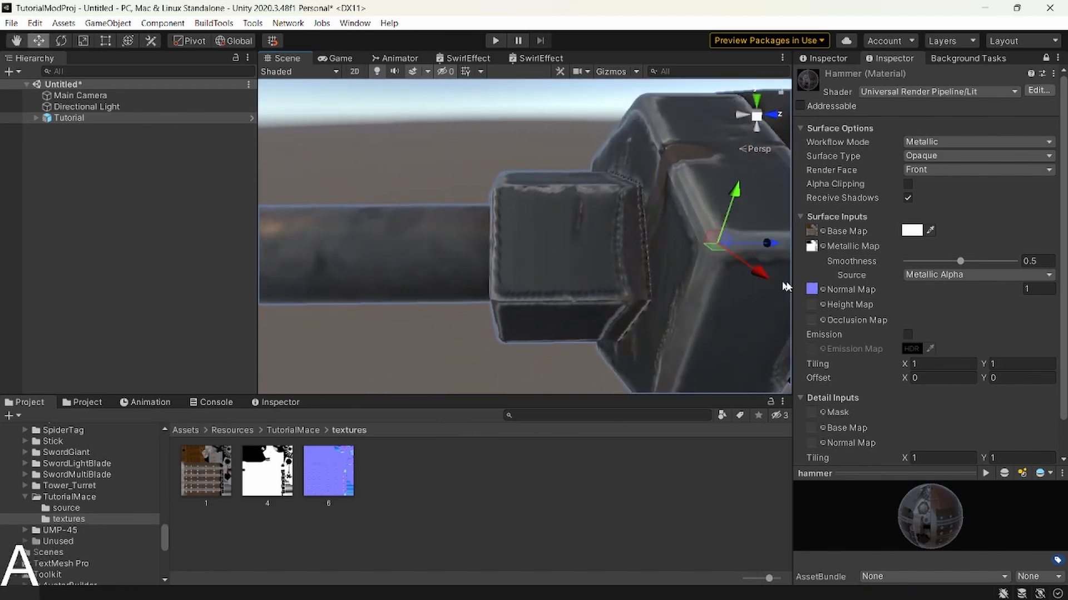
Try other normal map strengths on the hammer material and restore the strength to 1.
mouse_move(962, 288)
left_mouse_down()
mouse_move(891, 292)
mouse_move(929, 290)
left_mouse_up()
key("ctrl+z")
left_click(1038, 292)
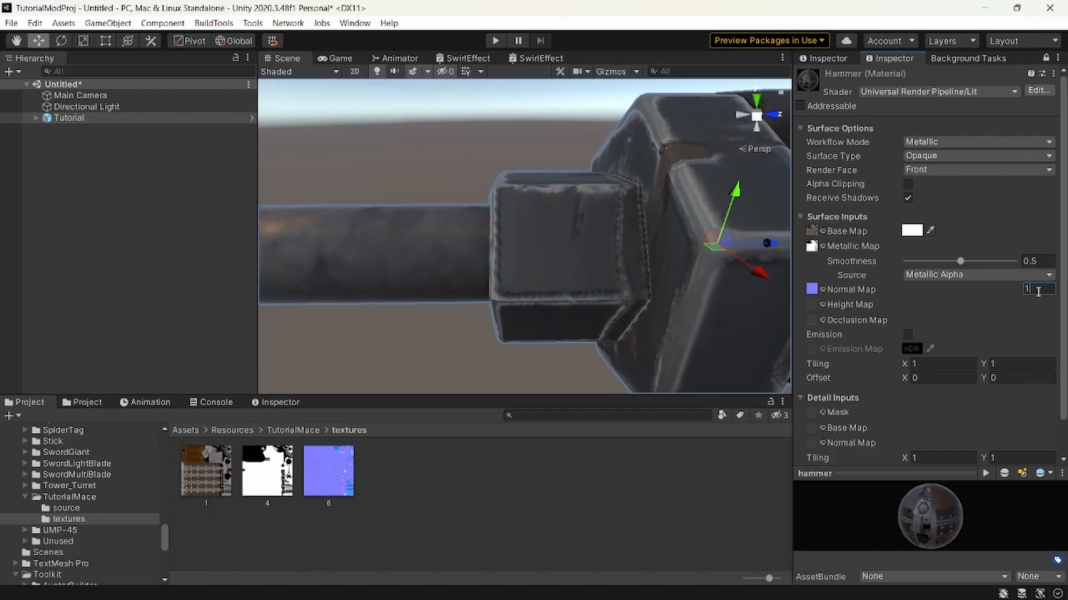
type("0")
key("BackSpace")
type("1")
key("s")
key("d")
right_click_drag(673, 170, 553, 203)
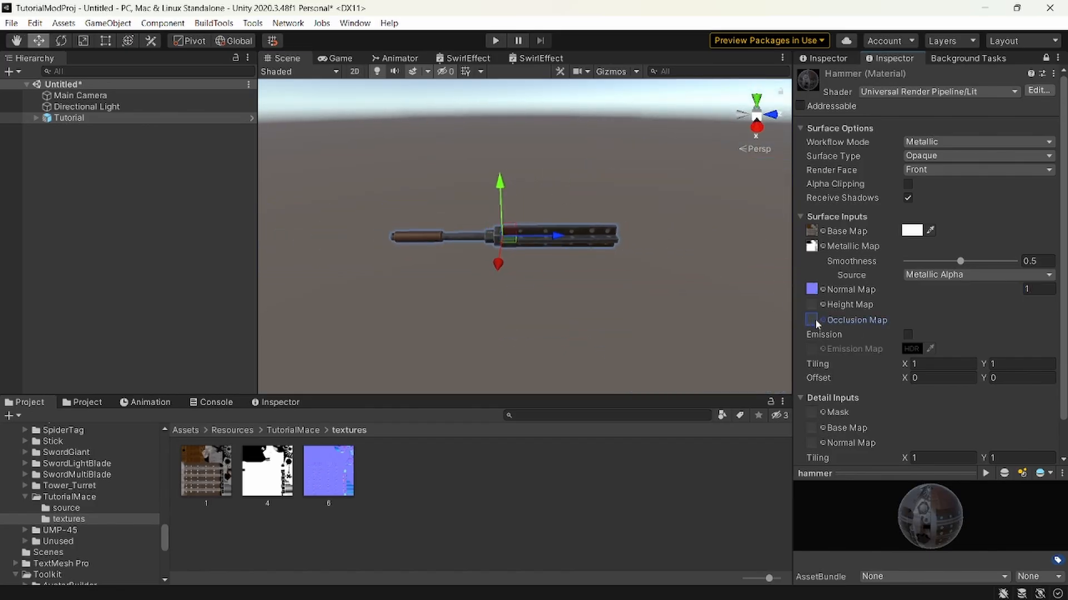
Try texture 1 as the hammer material's Height Map with a different height strength, and remove the texture again.
key("shift+w")
right_click_drag(662, 293, 521, 295)
key("shift+s")
key("w")
left_click_drag(209, 473, 811, 305)
mouse_move(905, 305)
left_mouse_down()
mouse_move(953, 302)
mouse_move(897, 290)
left_mouse_up()
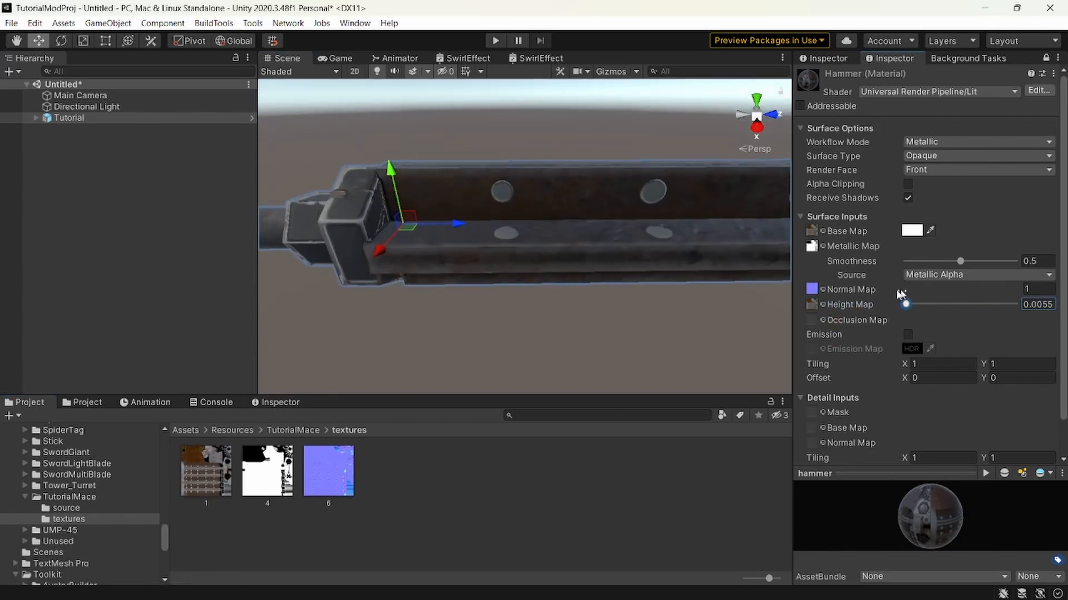
left_click(821, 306)
key("Delete")
Try texture 4 as the hammer material's Occlusion Map twice, compare the mace's look, and undo it each time.
left_click_drag(280, 481, 812, 324)
key("a")
right_click_drag(567, 184, 556, 173)
key("ctrl+z")
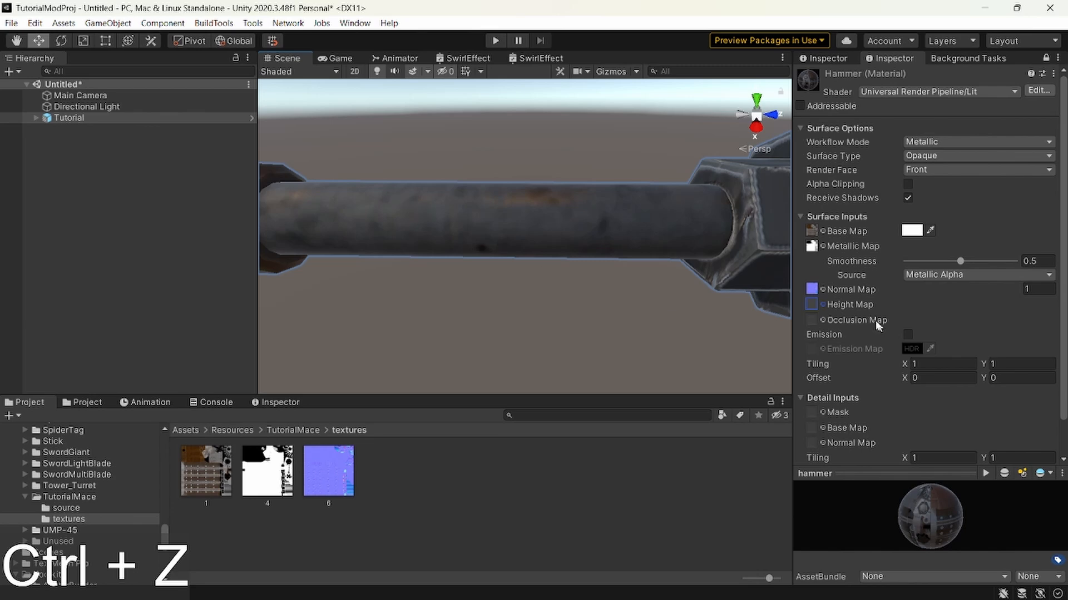
left_click_drag(268, 462, 812, 321)
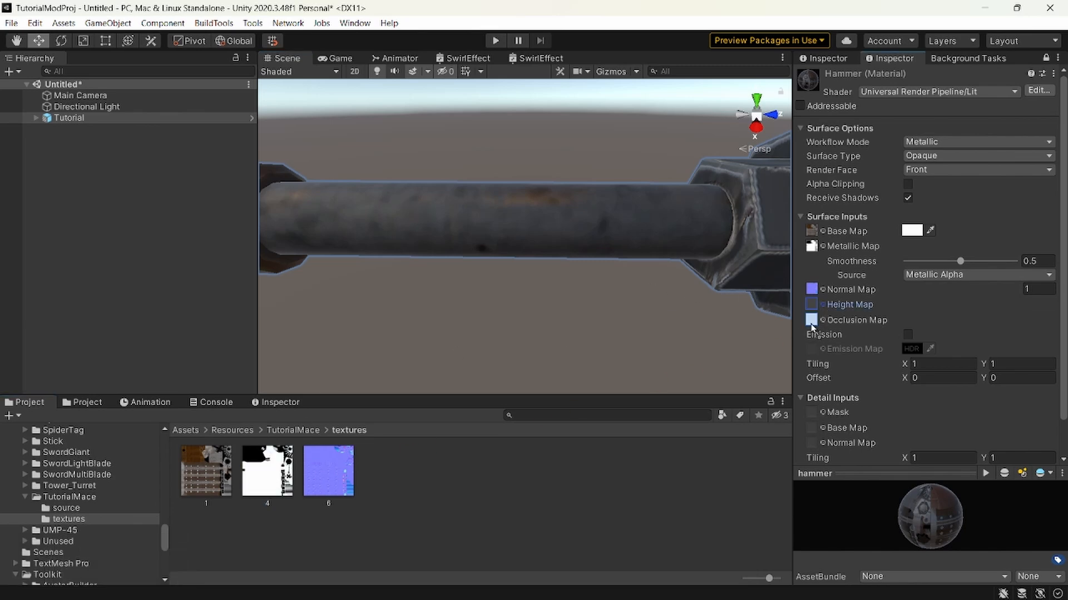
key("a")
right_click_drag(538, 249, 601, 239)
key("w")
key("ctrl+z")
key("d")
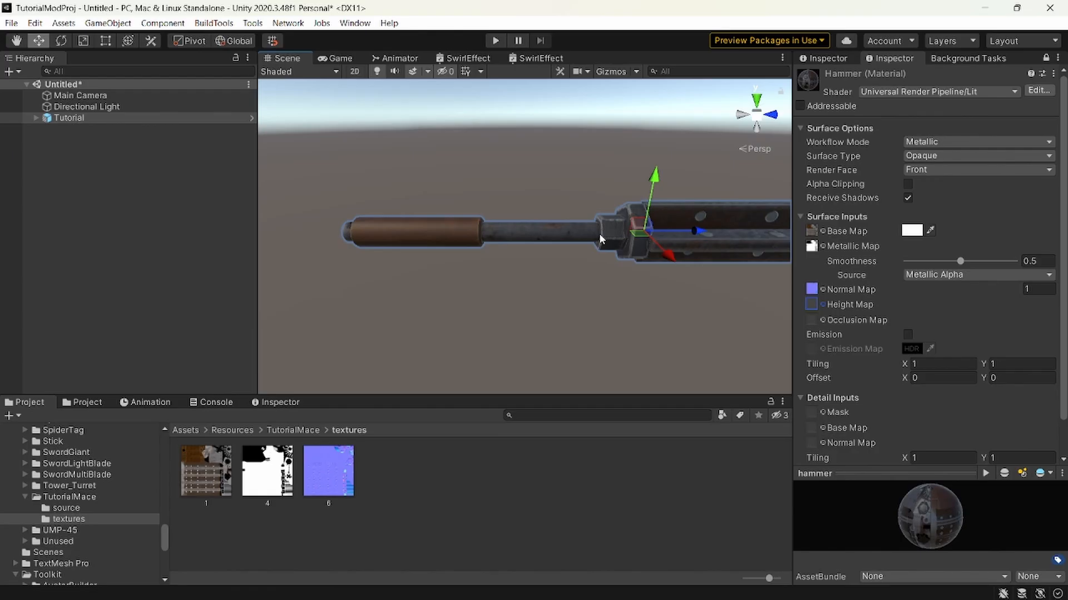
Turn on emission for the hammer material, try an emission color, and undo the color change.
right_click_drag(600, 239, 639, 280)
key("d")
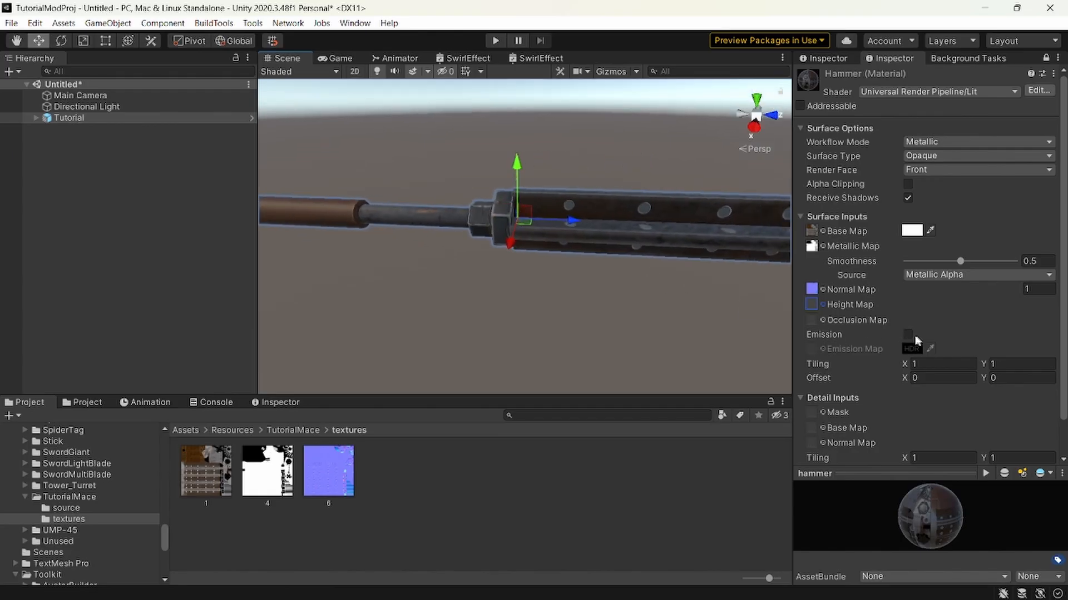
left_click(907, 335)
left_click(915, 349)
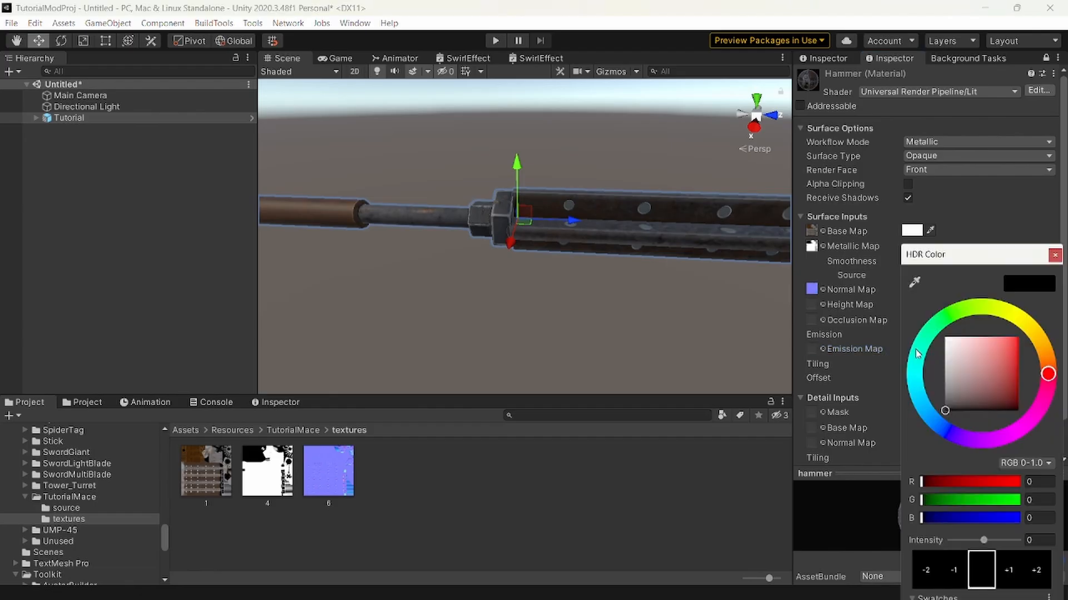
left_click_drag(982, 366, 1052, 320)
right_click_drag(648, 293, 660, 283)
key("d")
key("ctrl+z")
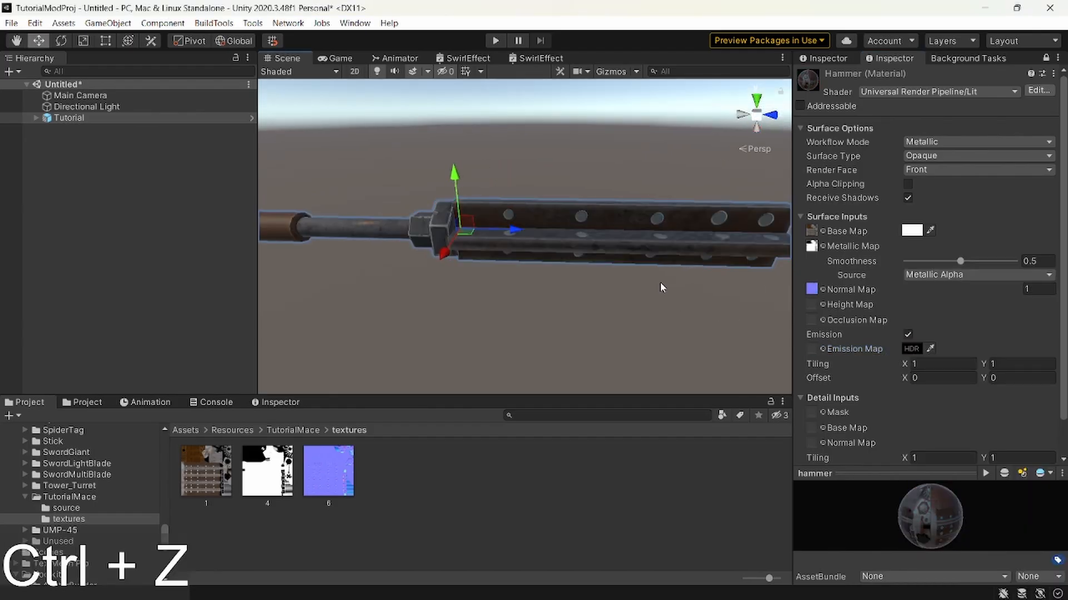
Try the eye icon texture named 1 as the hammer material's Emission Map.
left_click(822, 349)
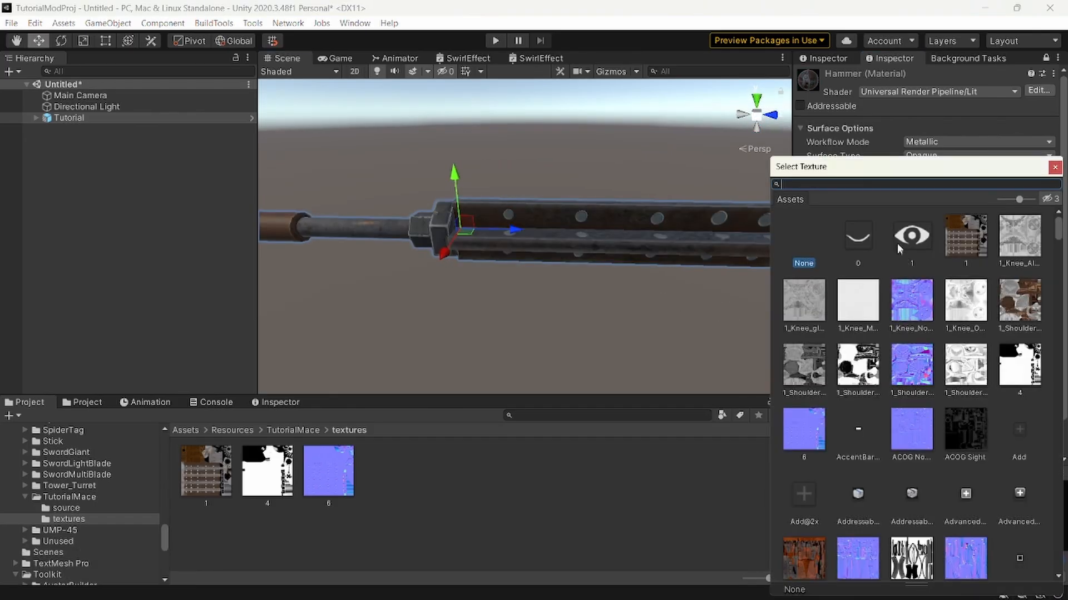
left_click(904, 239)
right_click_drag(613, 246, 614, 242)
Replace the hammer material's Emission Map with the black-and-white Crossbow mask texture.
left_click(828, 351)
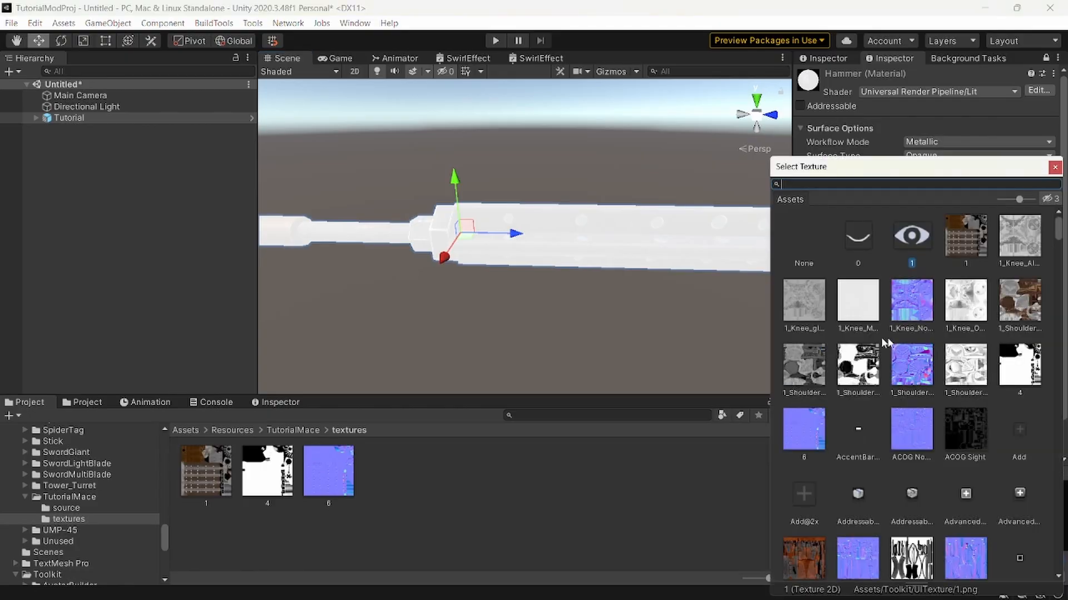
scroll(923, 346, "down", 5)
scroll(923, 348, "down", 10)
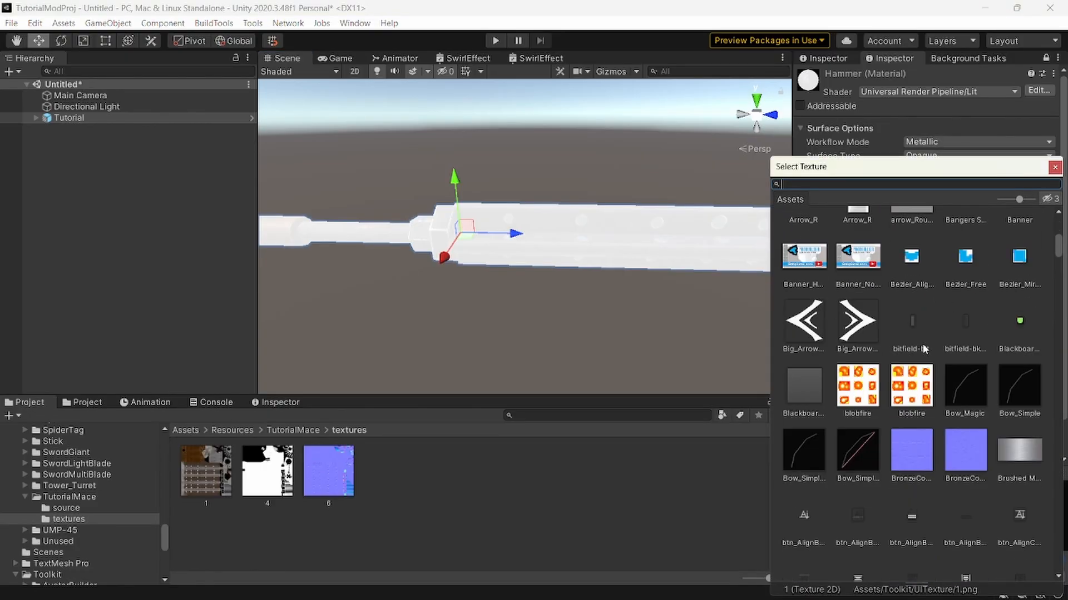
scroll(919, 338, "down", 3)
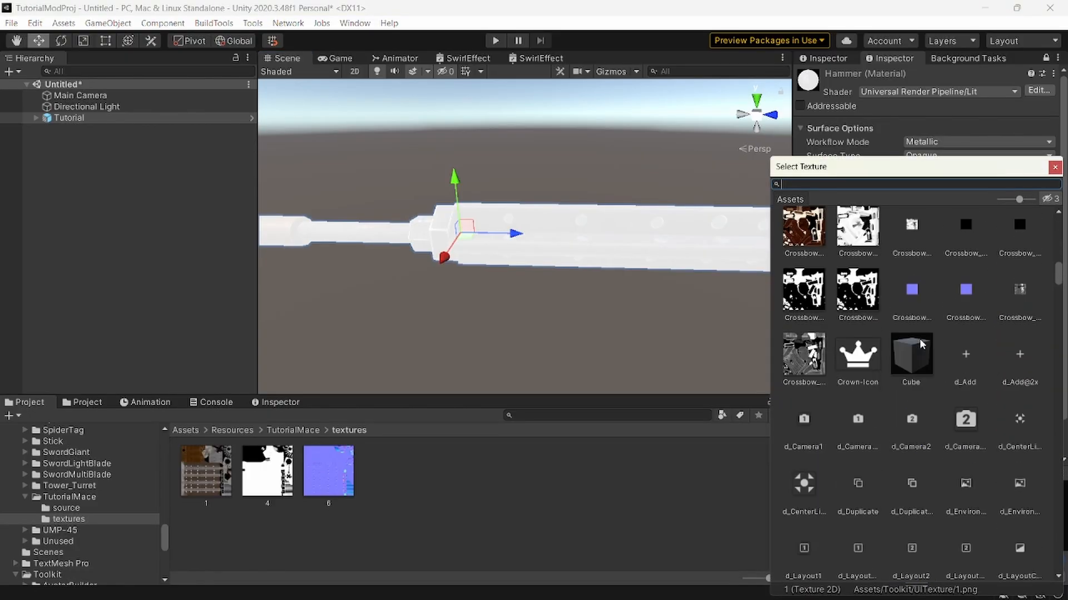
left_click(860, 260)
key("a")
right_click_drag(561, 263, 564, 263)
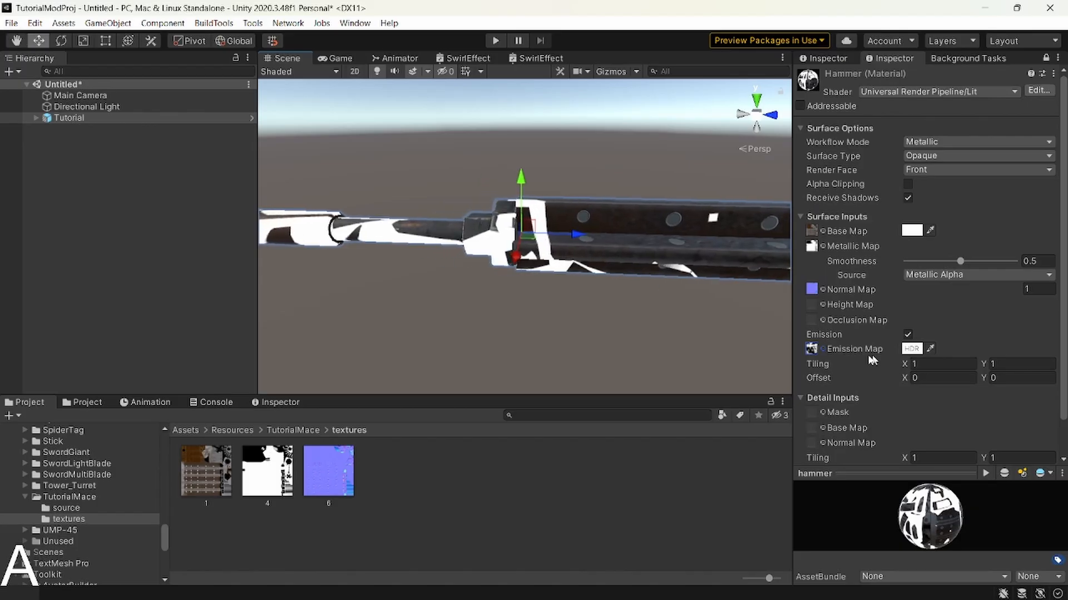
Try removing the Crossbow texture from the Emission Map and turning off emission, and undo it.
left_click(912, 349)
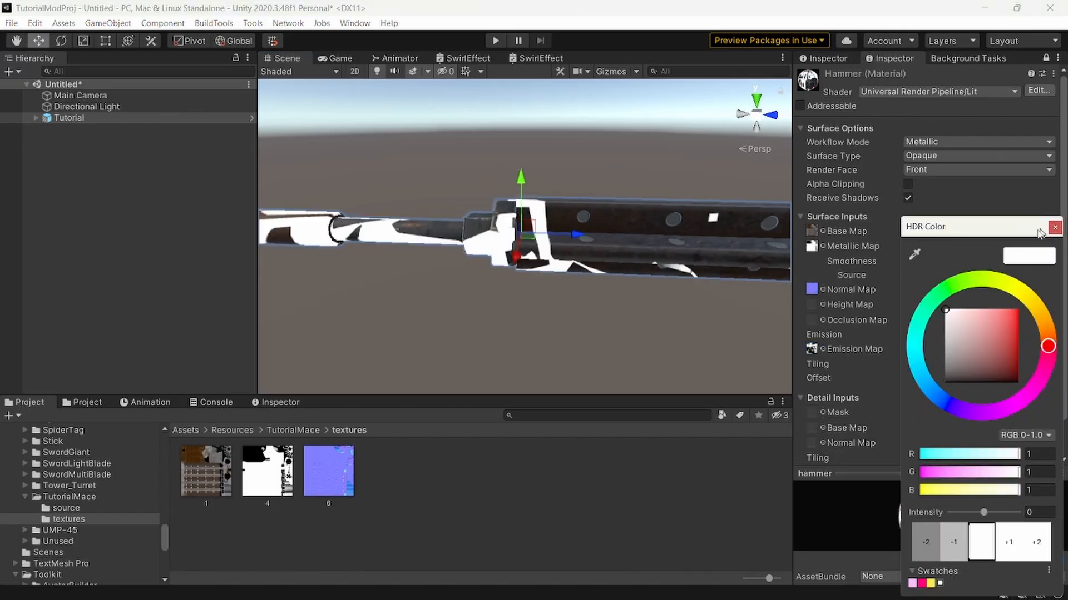
left_click(1055, 227)
key("Delete")
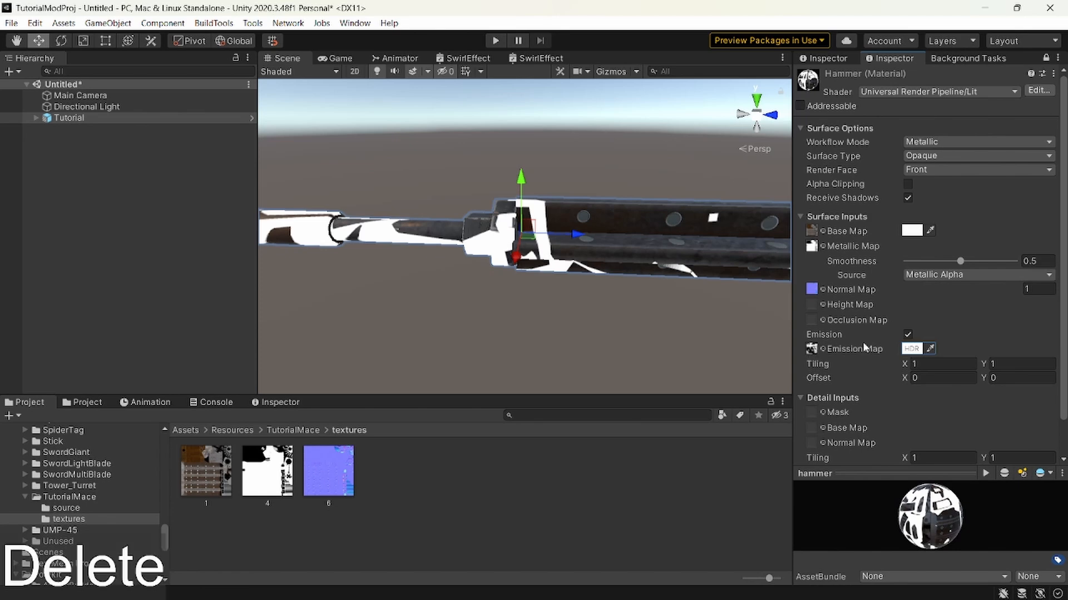
left_click(811, 349)
key("Delete")
left_click(908, 334)
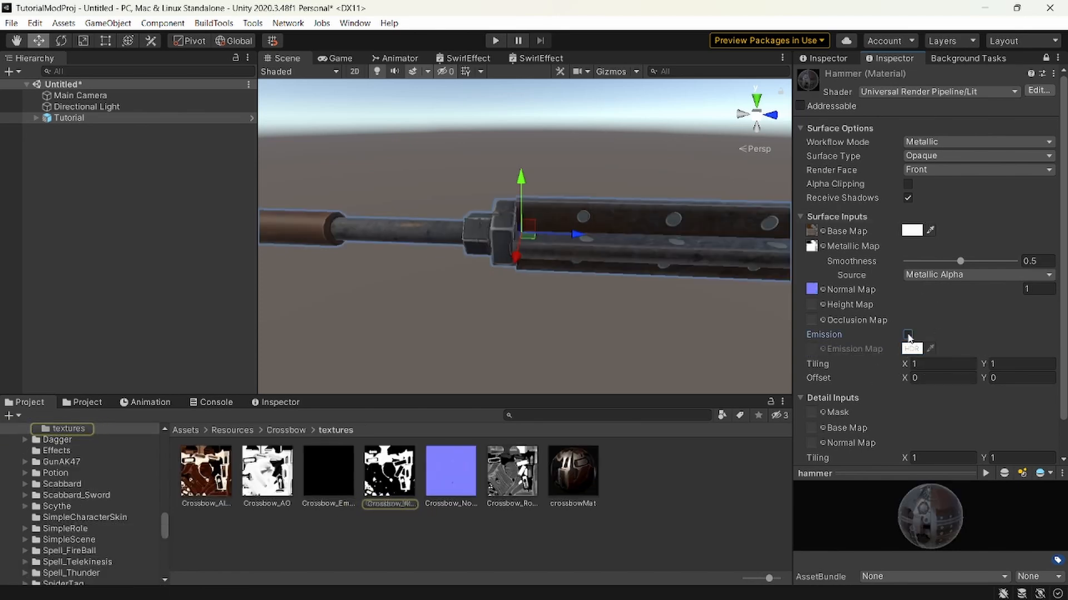
key("ctrl+z")
Try other X tiling and offset values on the hammer material, turn off emission, and reset the X offset to 0.
left_click_drag(905, 364, 31, 367)
key("ctrl+z")
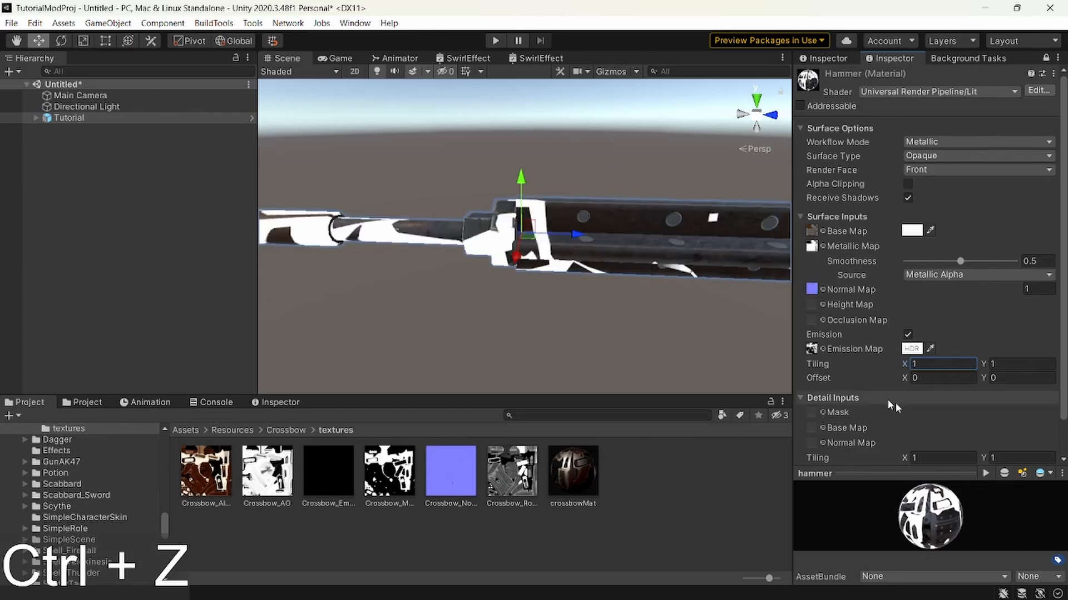
mouse_move(904, 378)
left_mouse_down()
mouse_move(925, 379)
mouse_move(915, 379)
left_mouse_up()
left_click(907, 334)
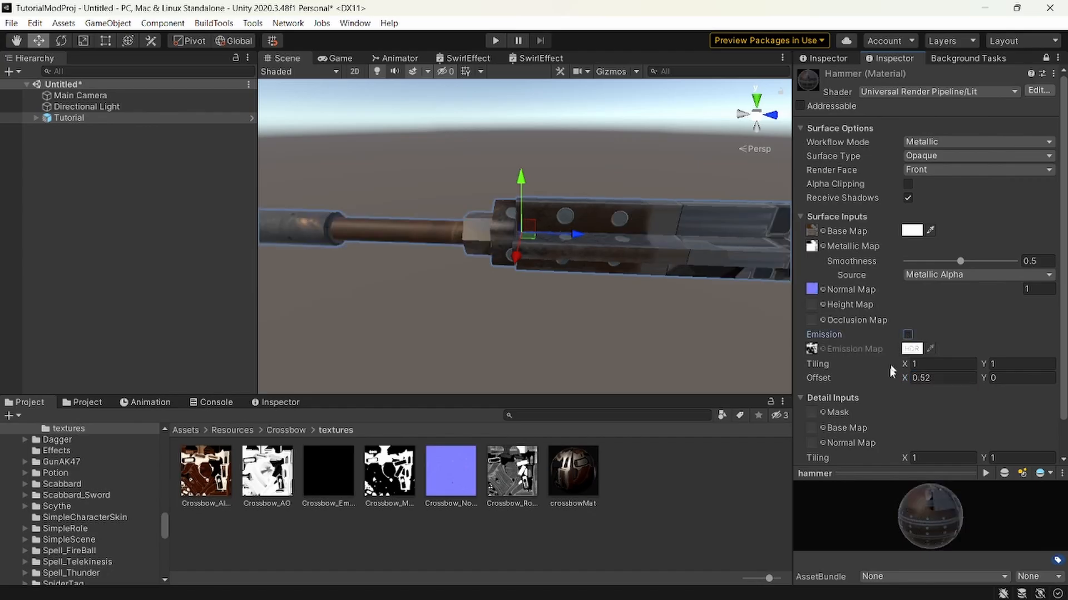
scroll(888, 352, "down", 1)
scroll(941, 204, "up", 1)
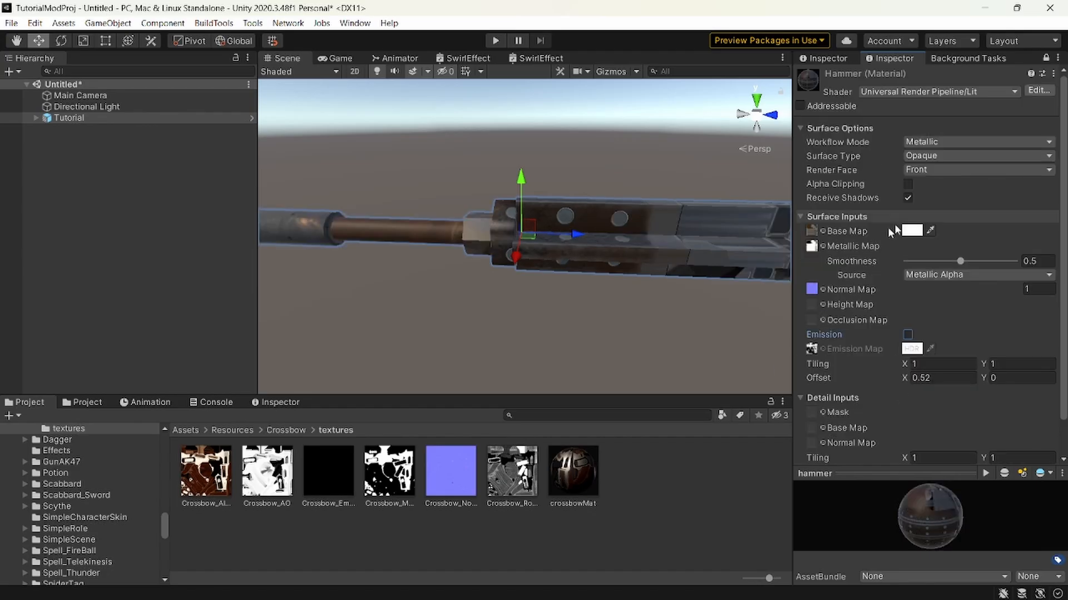
left_click(936, 379)
type("0")
Examine the whole mace and its shaft and collar with the current hammer material.
right_click(660, 275)
key("d")
right_click_drag(660, 274, 684, 288)
key("s")
key("w")
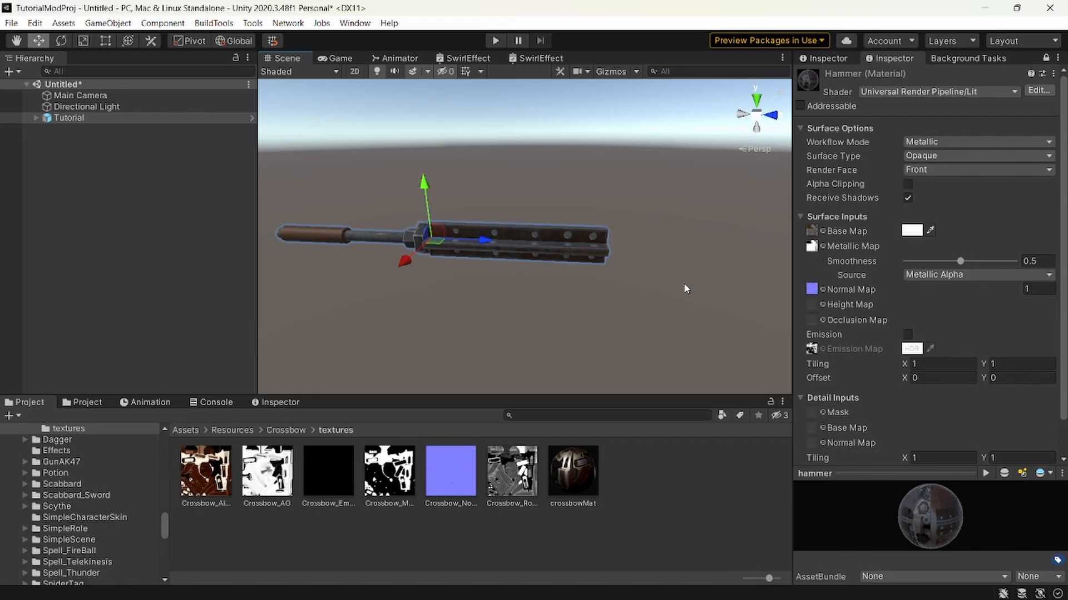
right_click_drag(600, 245, 595, 243)
key("w")
key("a")
Open the TutorialMace folder and duplicate the hammer material.
left_click(619, 502)
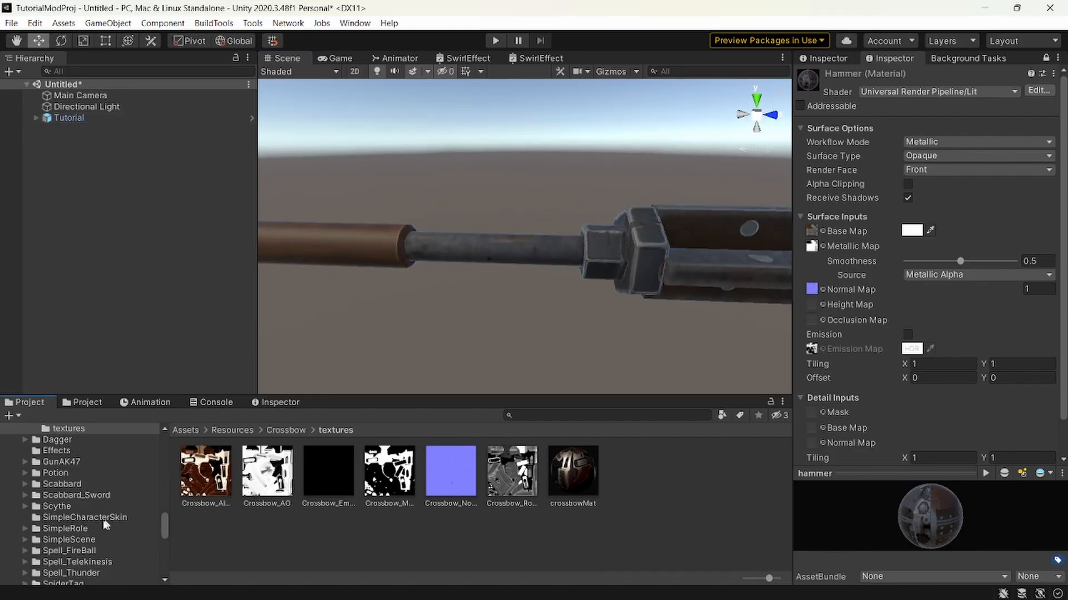
scroll(102, 521, "down", 5)
scroll(105, 519, "up", 3)
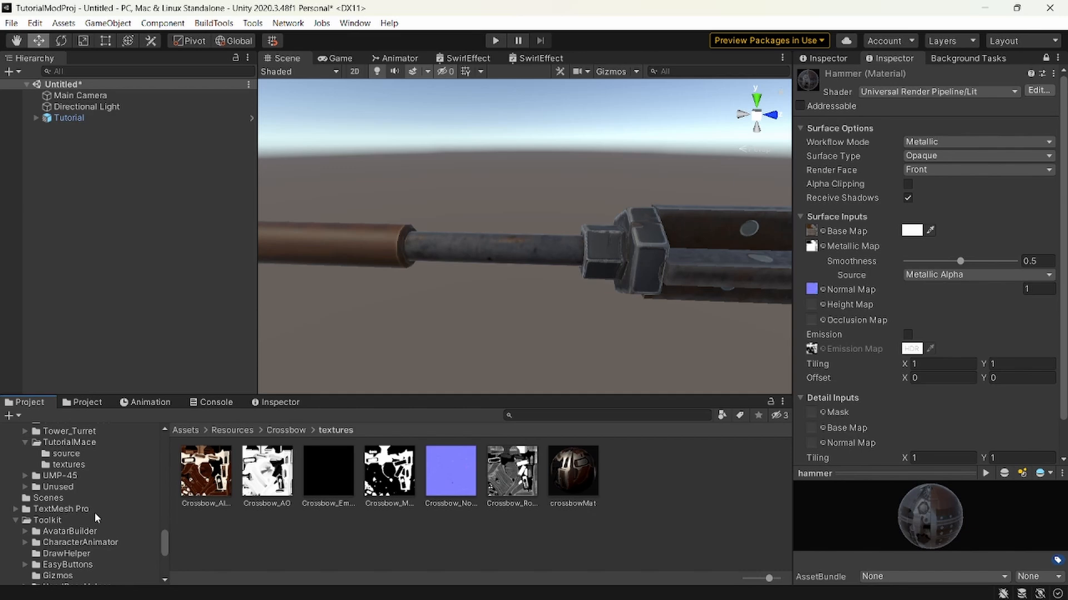
left_click(76, 454)
left_click(82, 447)
right_click(412, 479)
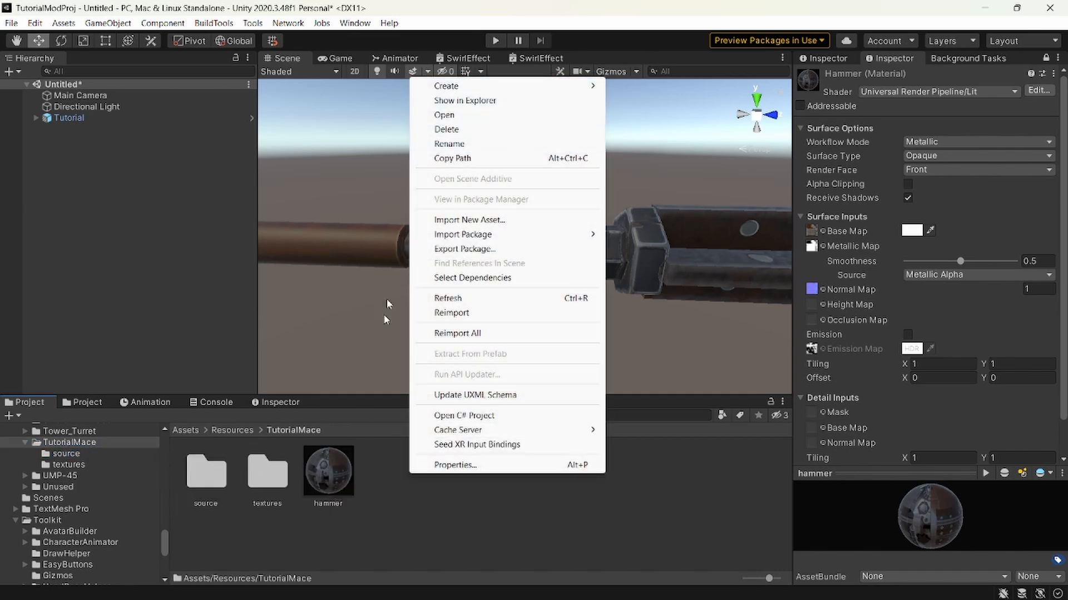
left_click(328, 481)
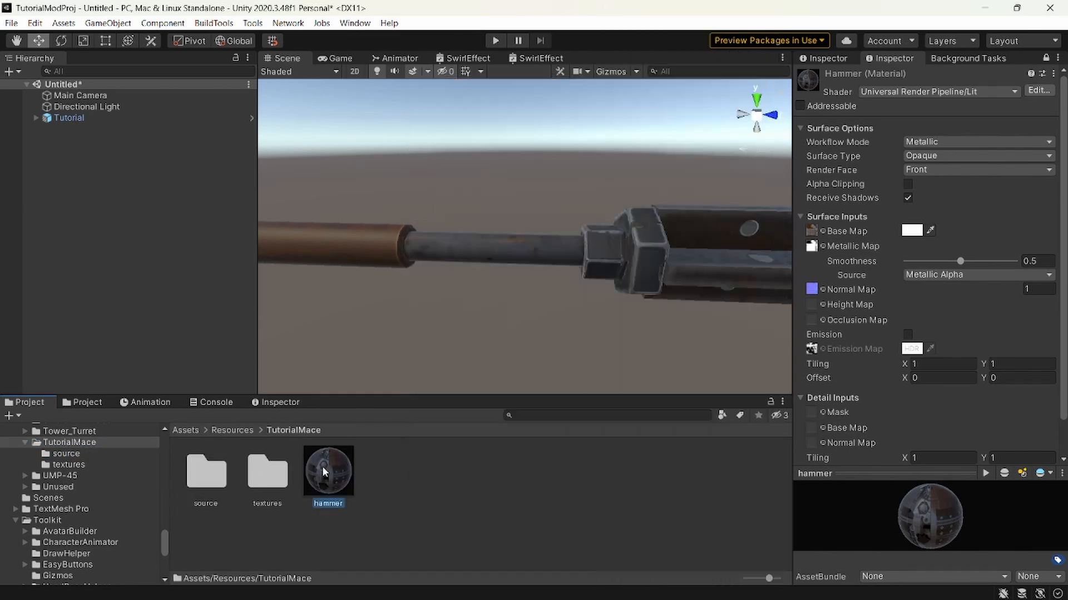
key("ctrl+d")
Try the ERB/Particles/Add_CenterGlow shader on the original hammer material and undo it.
left_click(912, 92)
type("addc")
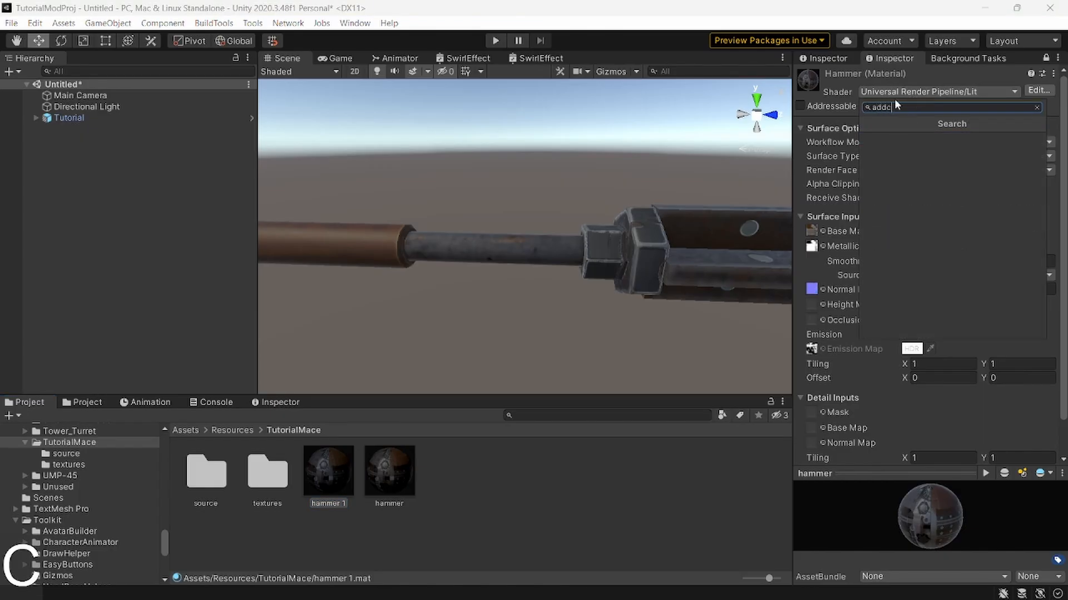
key("BackSpace")
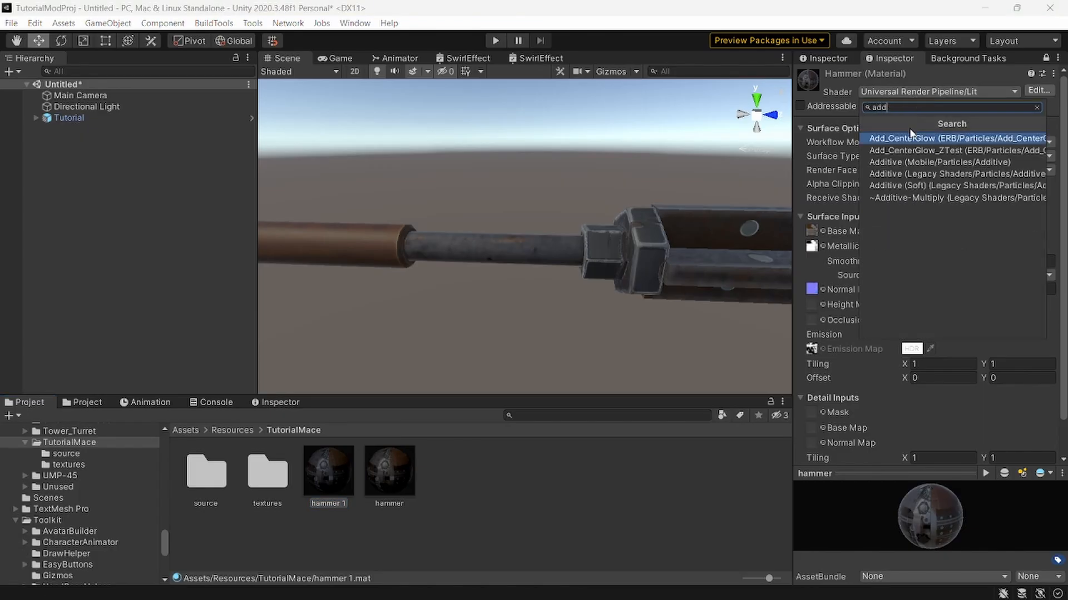
left_click(910, 142)
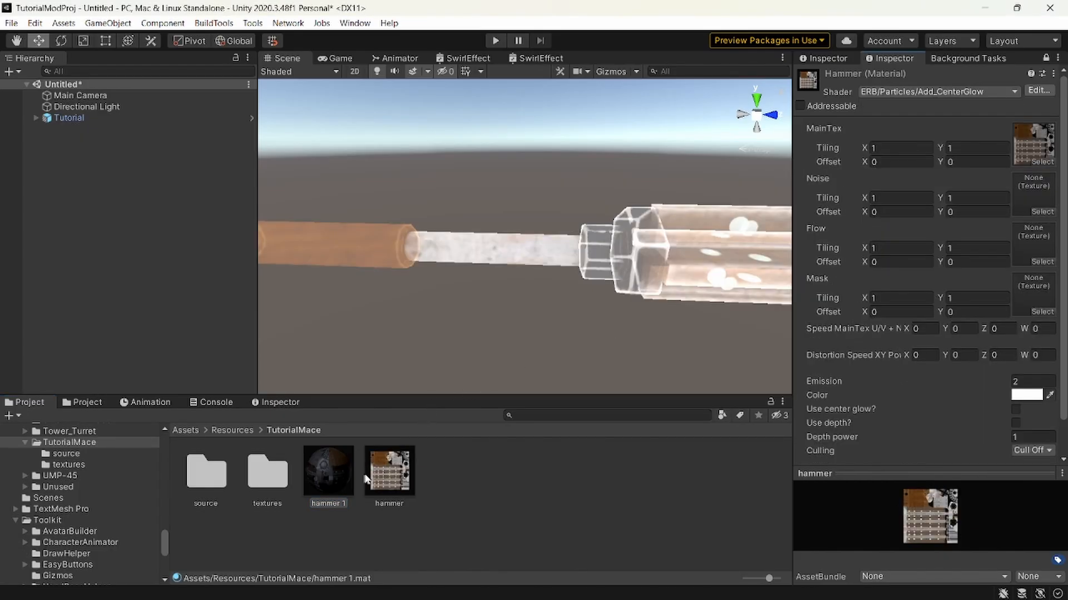
key("ctrl+z")
key("ctrl+z")
key("ctrl+z")
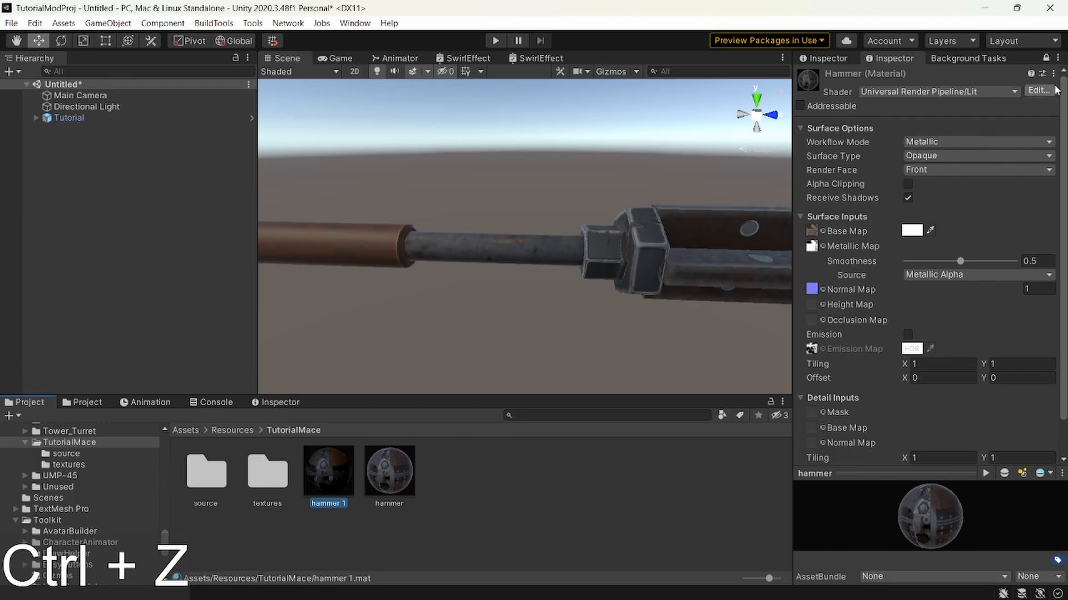
key("ctrl+z")
Set the hammer 1 material's shader to ERB/Particles/Add_CenterGlow and apply the material to the mace's shaft.
left_click(332, 482)
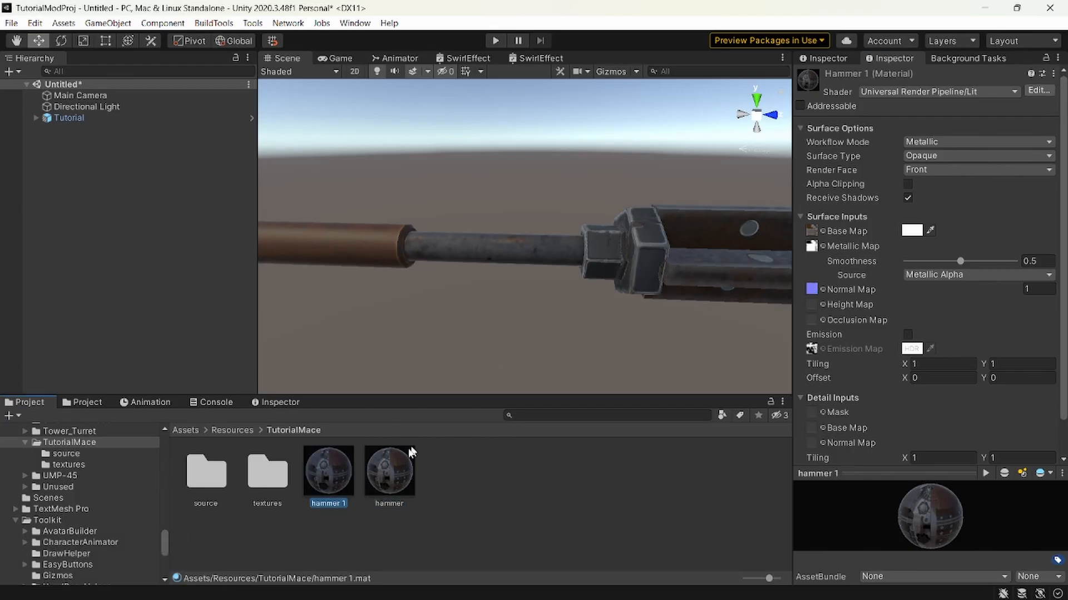
left_click(905, 90)
type("add")
left_click(899, 139)
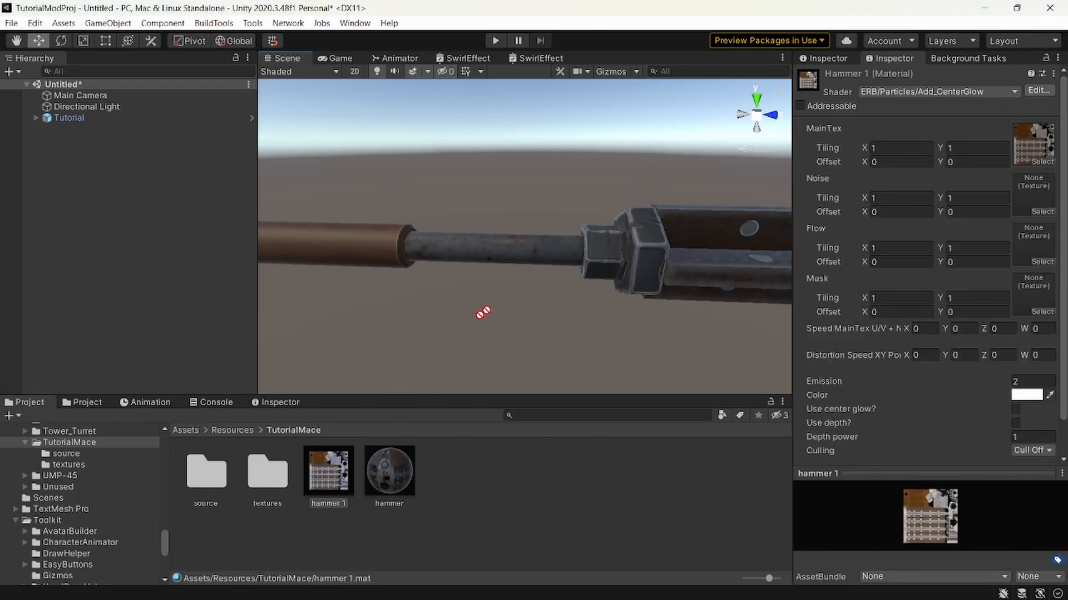
left_click_drag(483, 312, 516, 255)
key("w")
right_click_drag(517, 256, 537, 247)
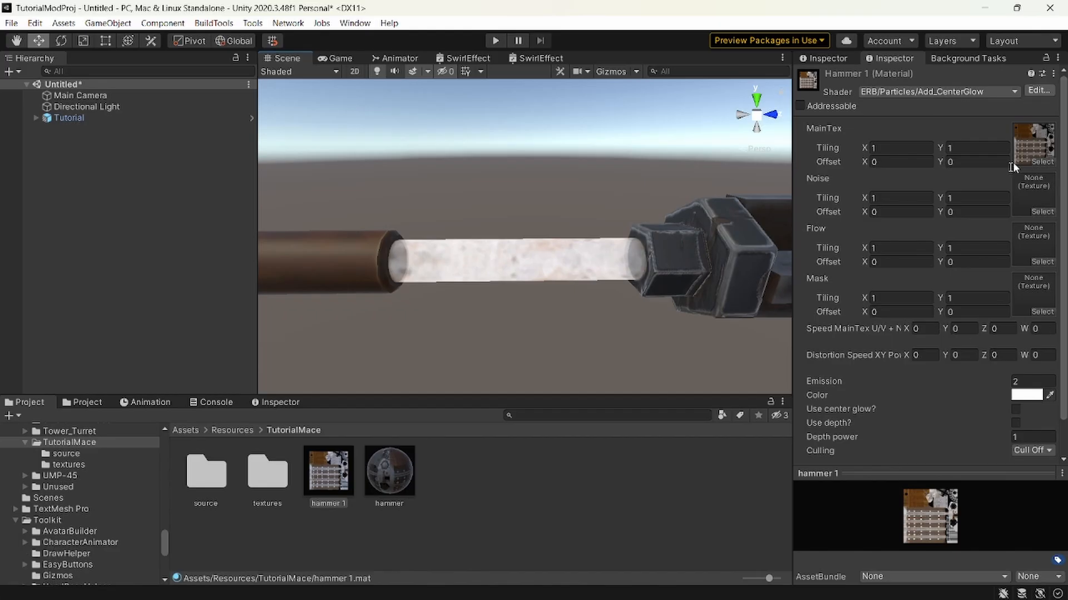
Search the textures for "noise" and assign a smoky noise texture to the Noise slot of hammer 1.
left_click(1043, 211)
type("no")
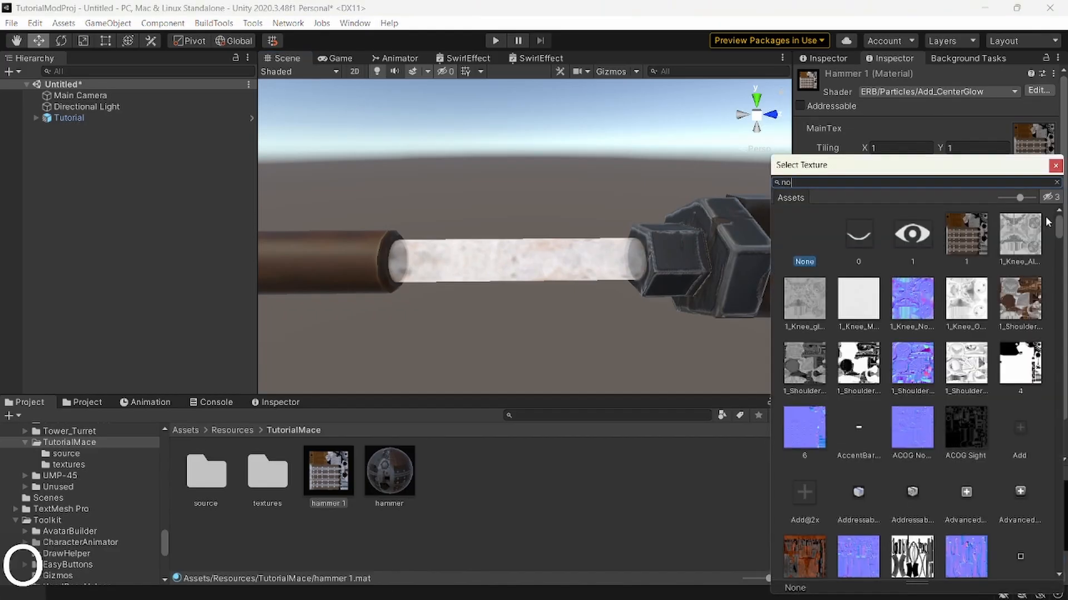
type("ise")
left_click(917, 232)
left_click(1054, 166)
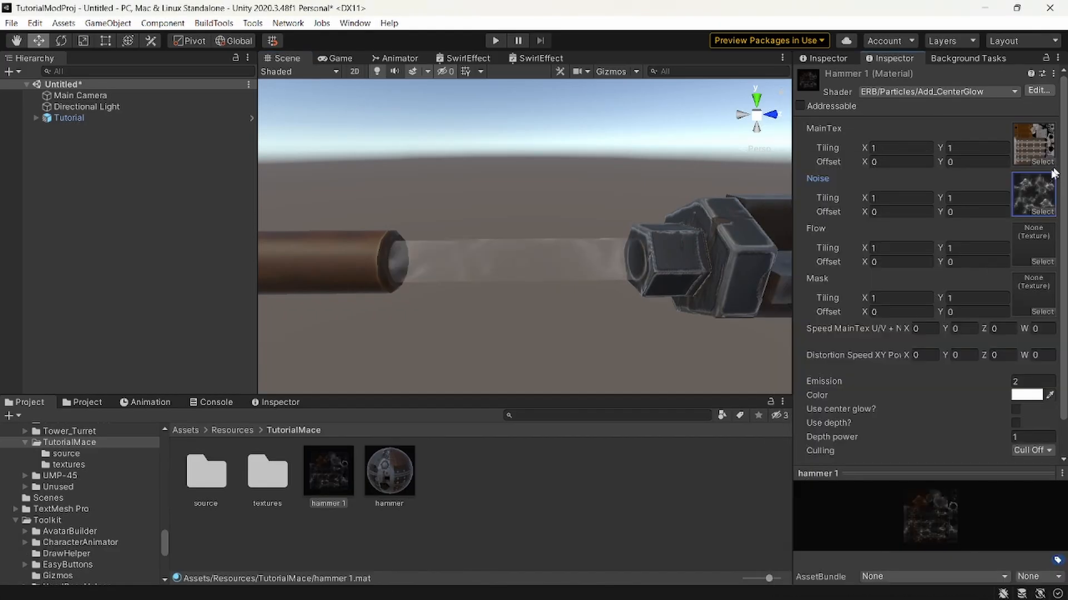
Set the Z and W values of hammer 1's MainTex and noise speed to 1.
left_click(1002, 329)
type("1")
key("Tab")
type("1")
right_click_drag(557, 294, 546, 286)
key("ctrl+z")
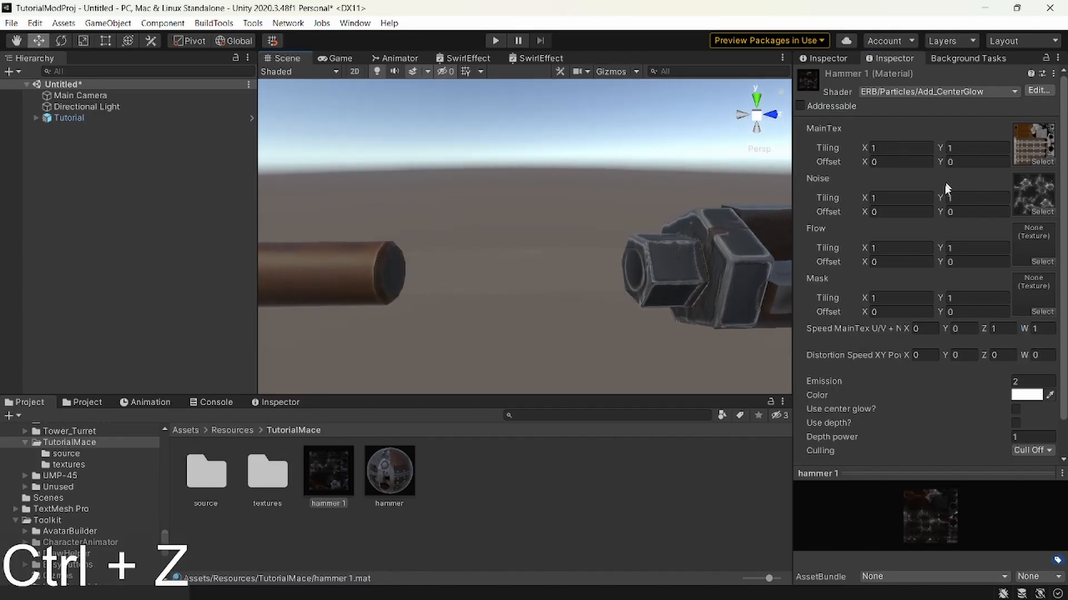
Undo the glow shader trial on the mace's shaft and hammer 1's noise texture and speed settings.
left_click_drag(992, 379, 915, 382)
key("s")
right_click_drag(551, 281, 548, 281)
key("w")
key("ctrl+z")
Delete the hammer 1 material from the TutorialMace folder.
left_click(382, 471)
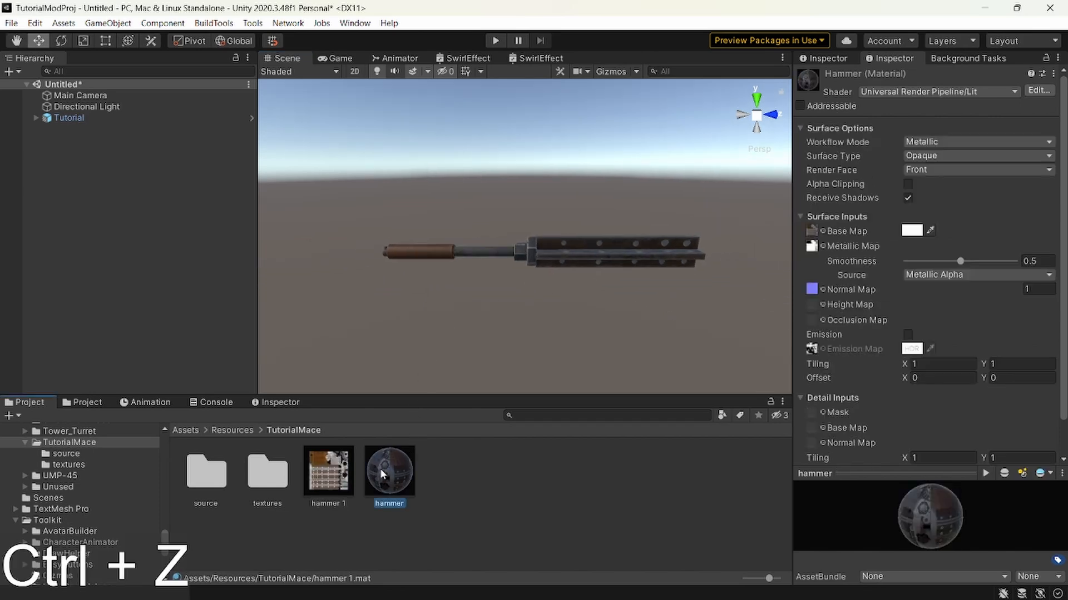
left_click(350, 469)
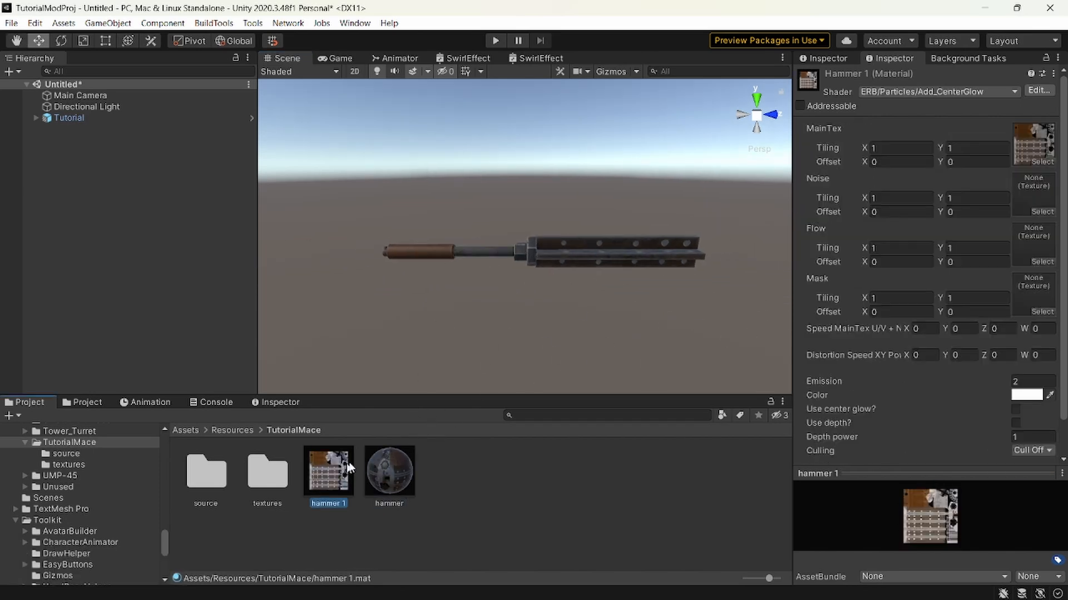
key("Delete")
key("Return")
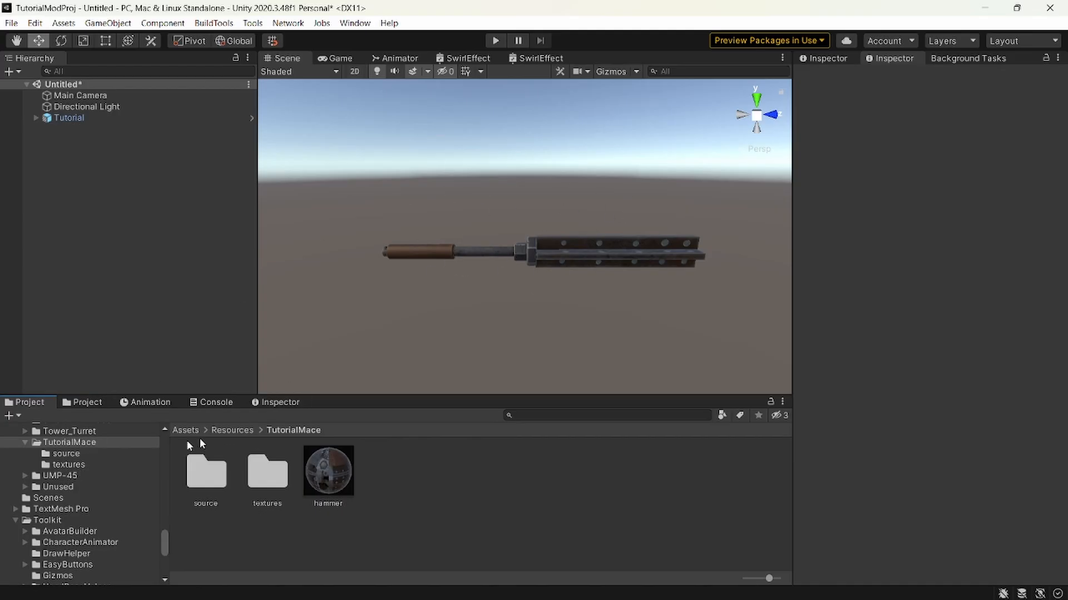
Open the Tutorial weapon prefab from the Build/Tutorial/Weapon folder for editing.
scroll(106, 462, "up", 10)
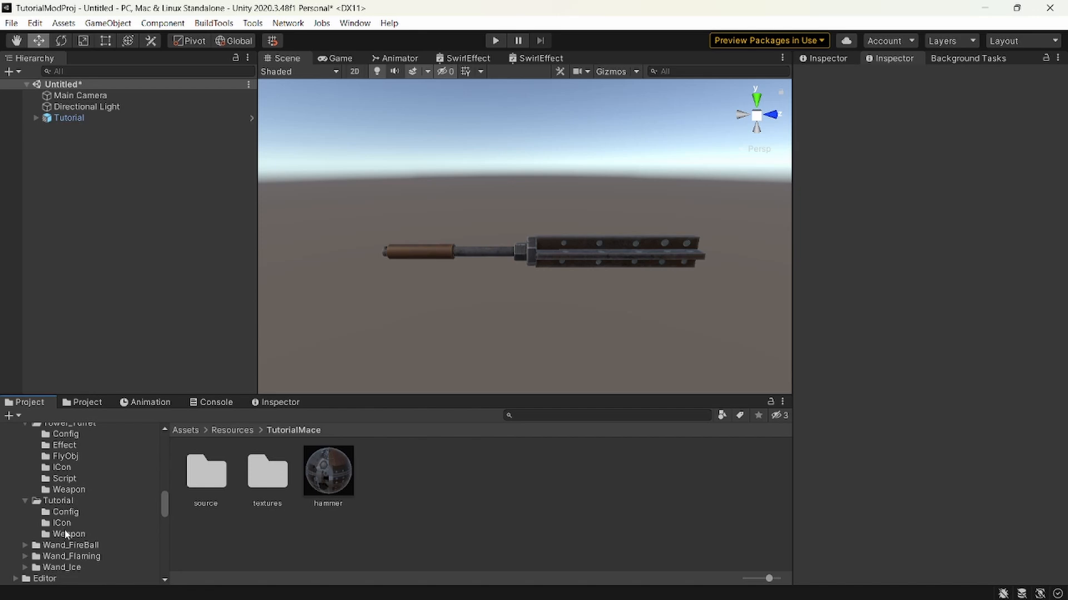
left_click(66, 534)
double_click(213, 467)
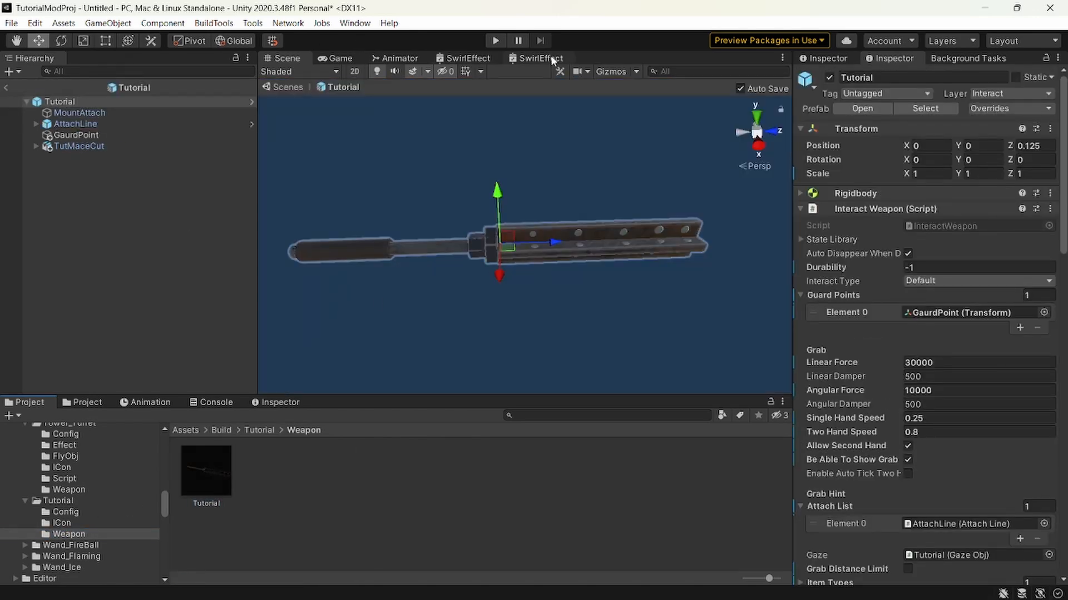
Examine the mace from several angles with the example weapon gizmo switched on and off.
left_click(611, 76)
key("a")
right_click_drag(537, 194, 622, 233)
key("w")
key("a")
key("s")
key("d")
left_click(603, 72)
key("w")
right_click_drag(485, 216, 551, 286)
key("a")
key("d")
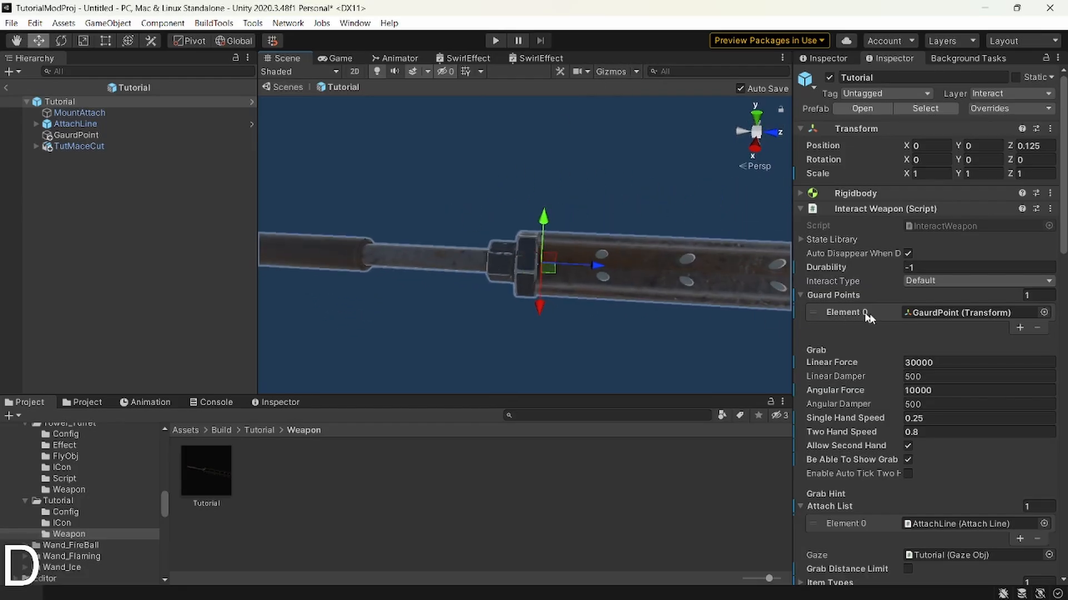
Apply the Swing Like Regular Sword preset to the Tutorial weapon.
scroll(909, 343, "down", 10)
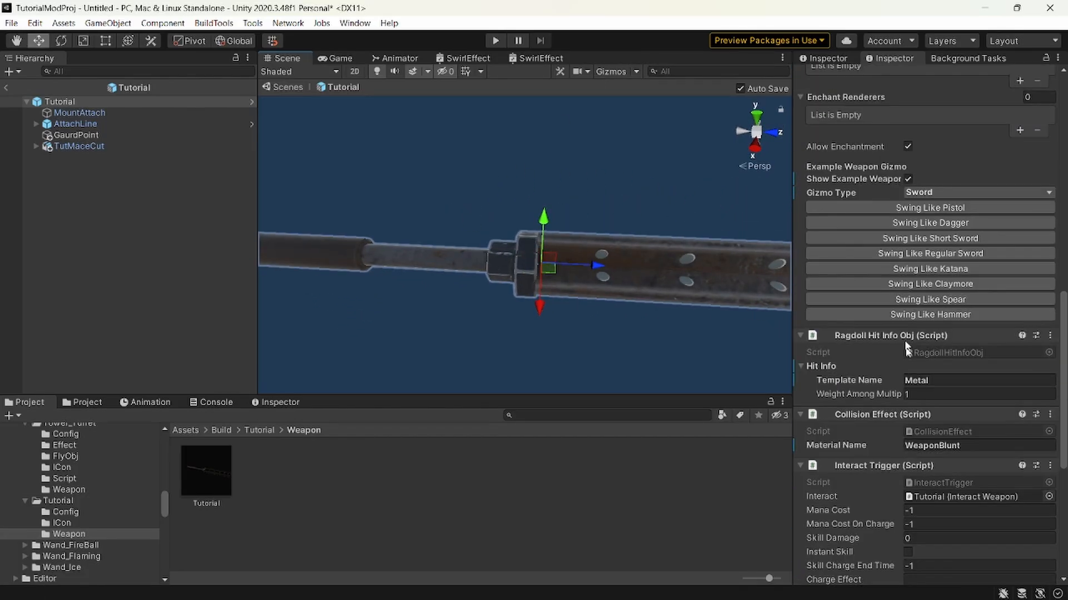
left_click(945, 253)
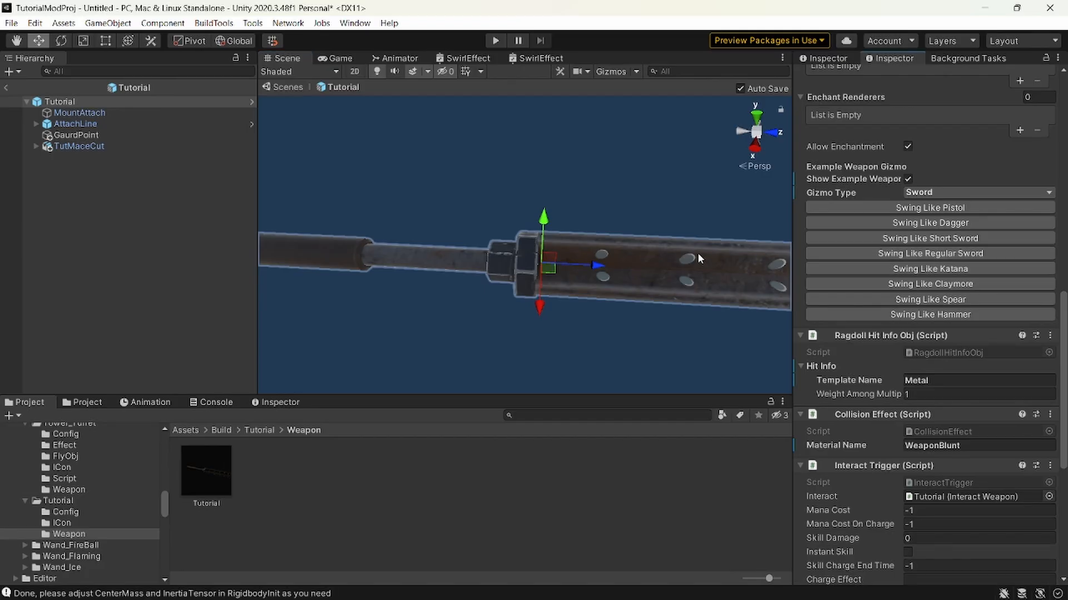
right_click_drag(698, 253, 624, 335)
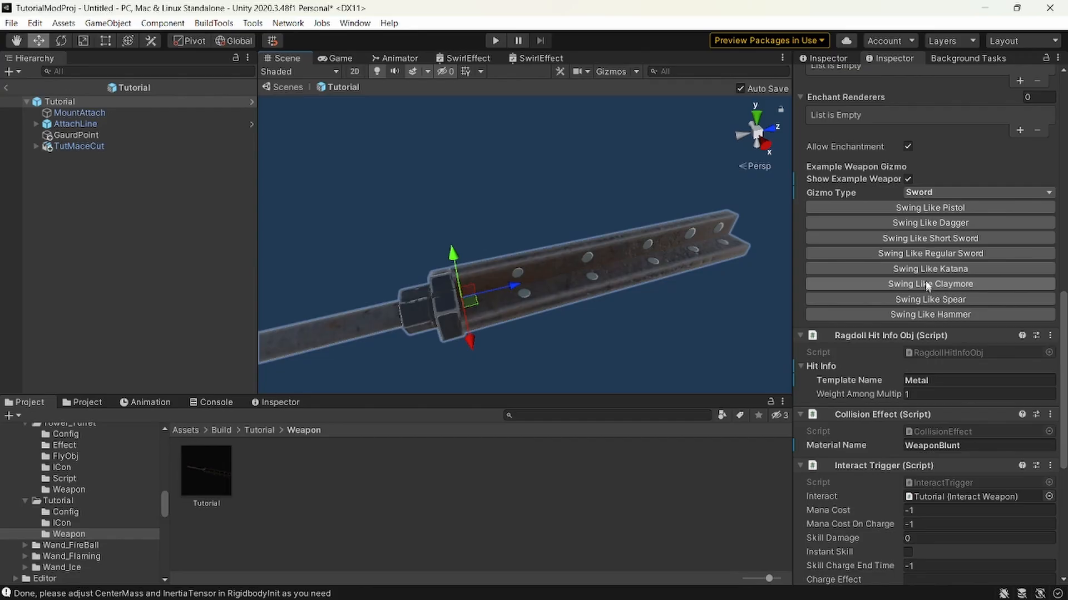
right_click_drag(661, 268, 551, 272)
key("shift+s")
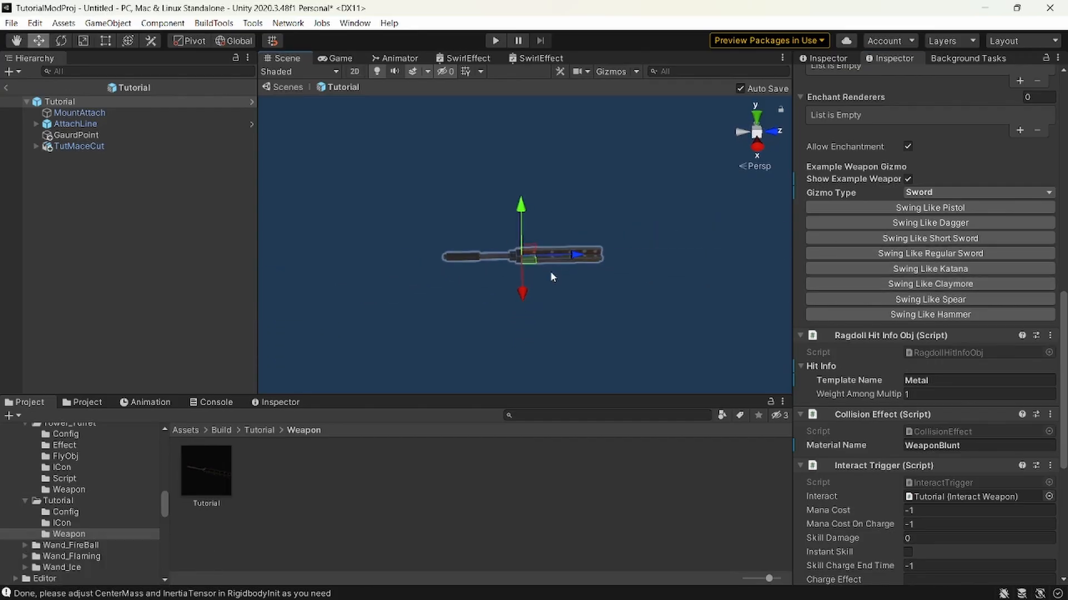
Add a Rigidbody Init component to the Tutorial weapon.
scroll(929, 314, "down", 10)
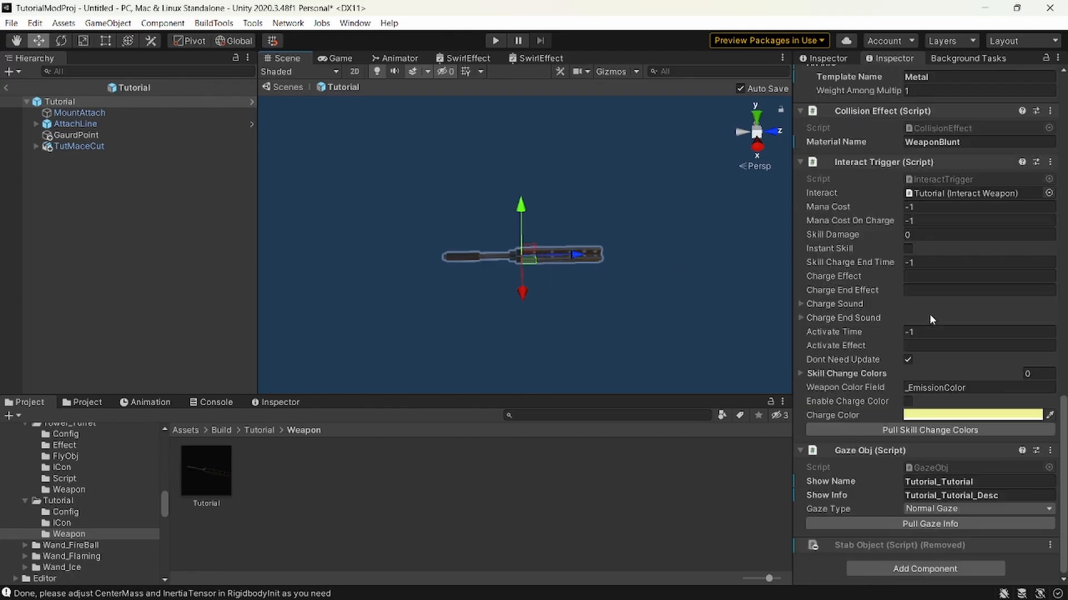
left_click(923, 568)
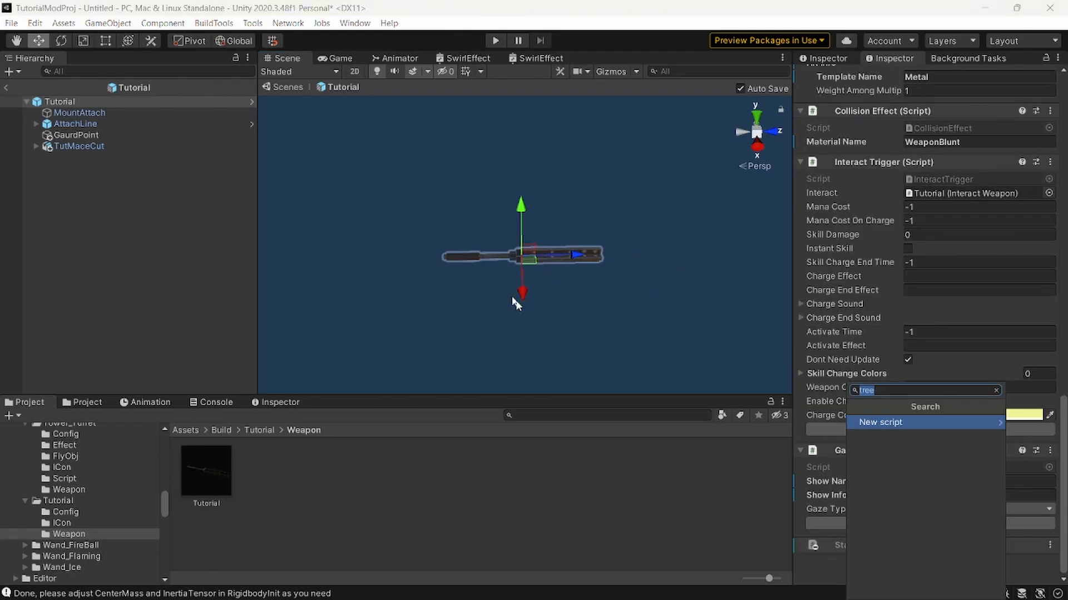
type("rig")
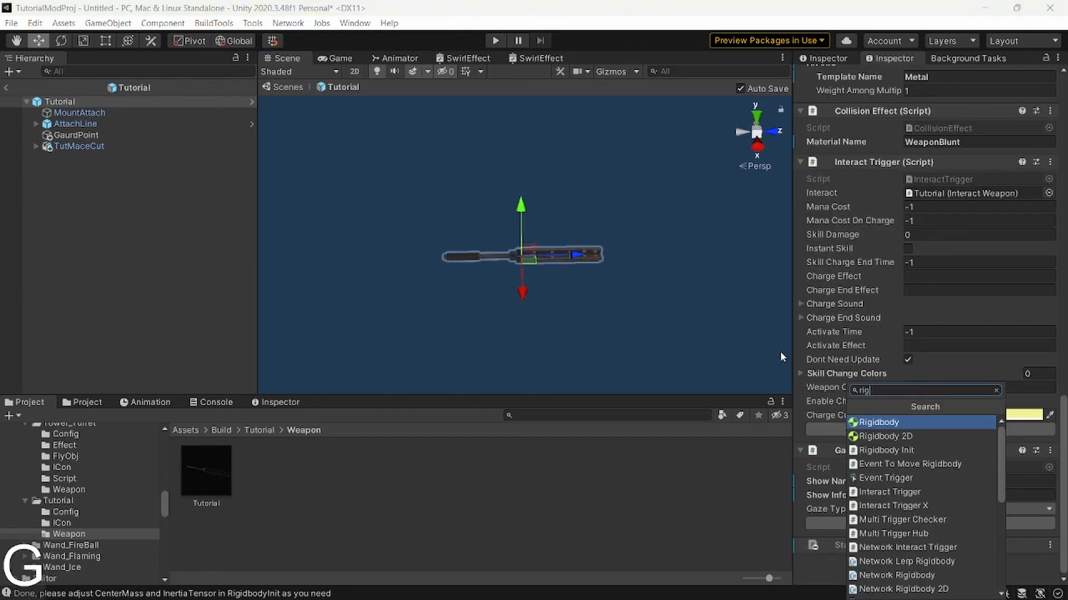
key("Down")
key("Down")
key("Return")
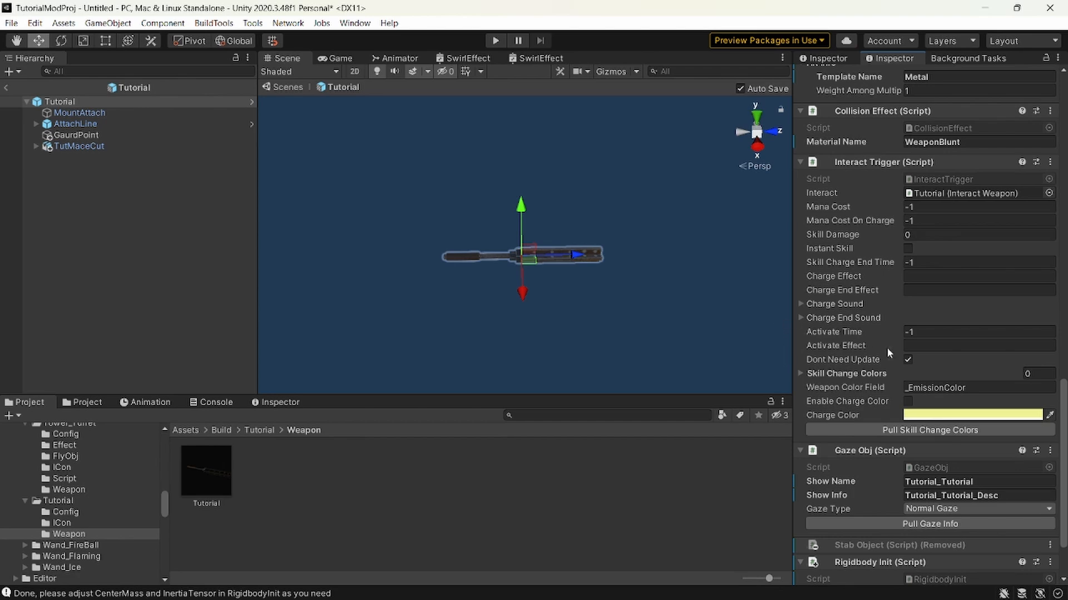
Turn on the scene gizmos and set the Rigidbody Init's Center Mass Z to 0.15.
scroll(890, 362, "down", 3)
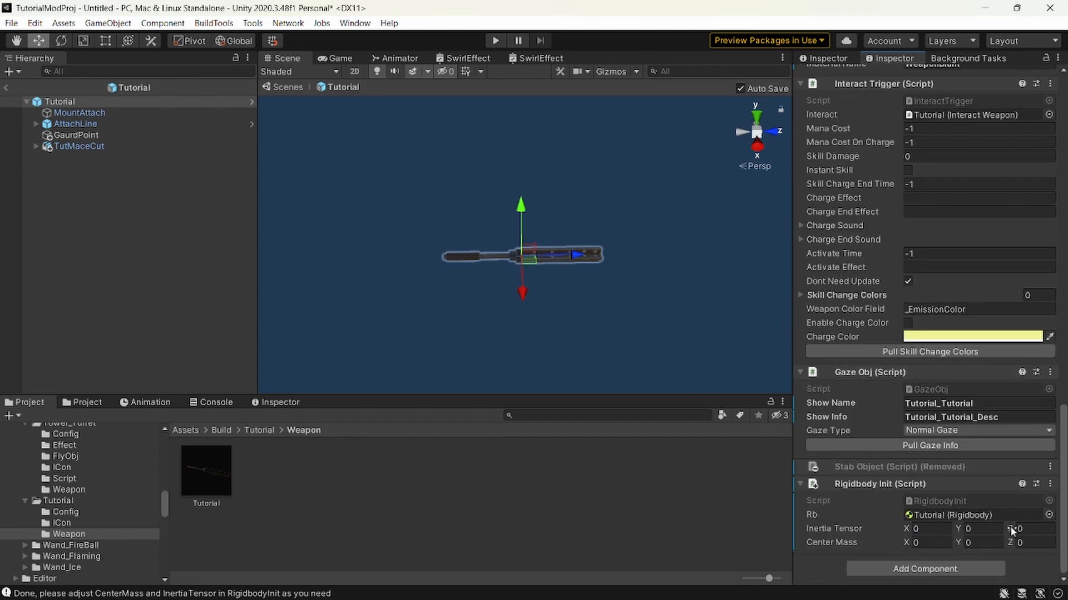
left_click_drag(1009, 528, 1019, 548)
left_click(615, 72)
key("ctrl+z")
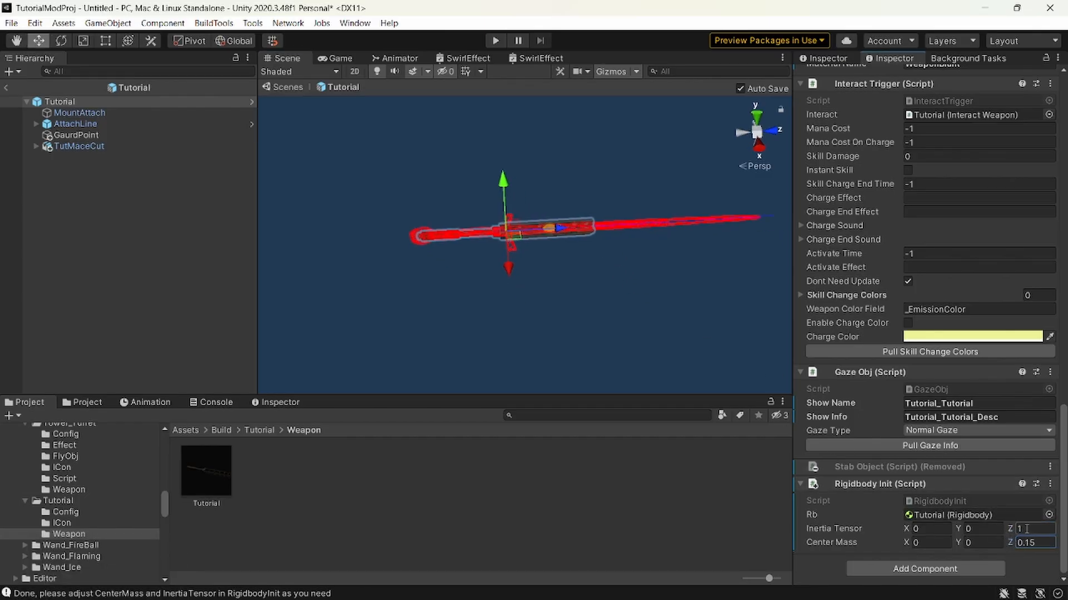
Set the Rigidbody Init's Inertia Tensor to X 0.8, Y 0.8 and Z 0.2, check it in the scene, and hide the gizmos.
left_click(1026, 530)
type("0")
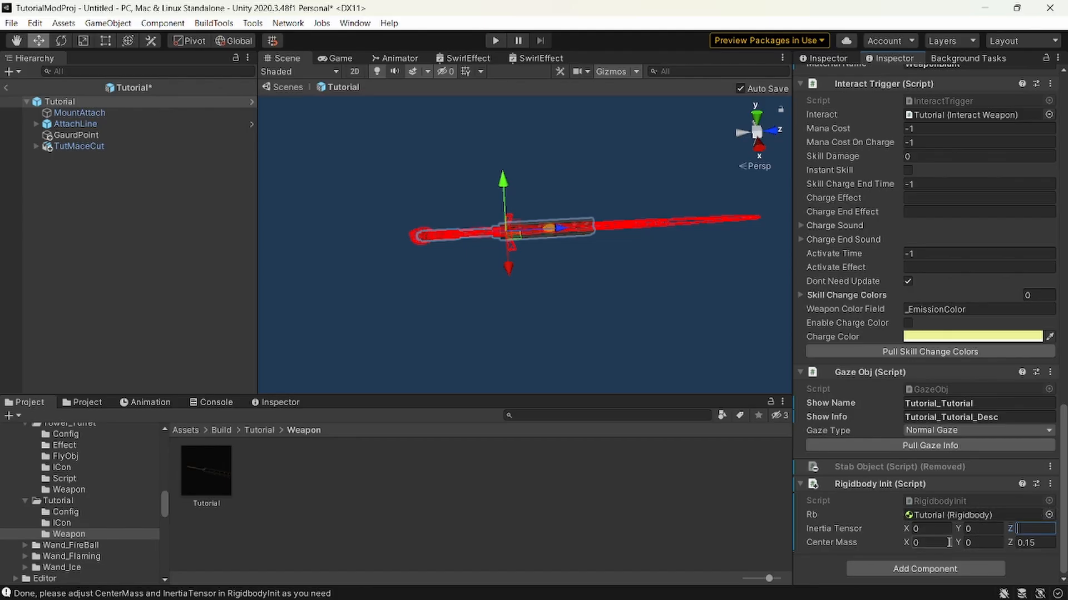
left_click(934, 529)
type(".8")
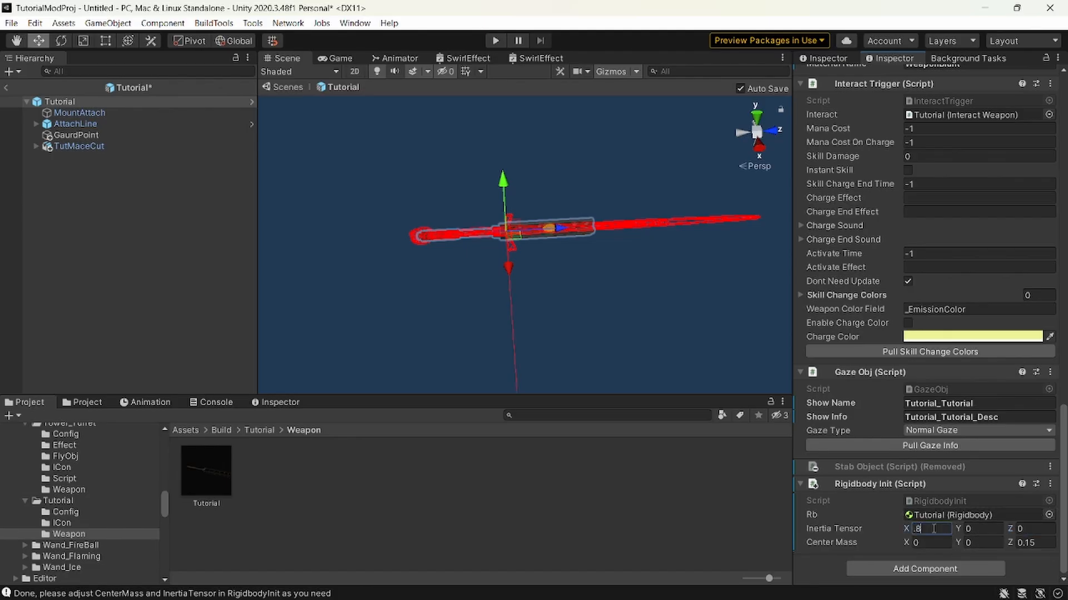
key("ctrl+c")
left_click(979, 528)
key("ctrl+v")
left_click(1027, 529)
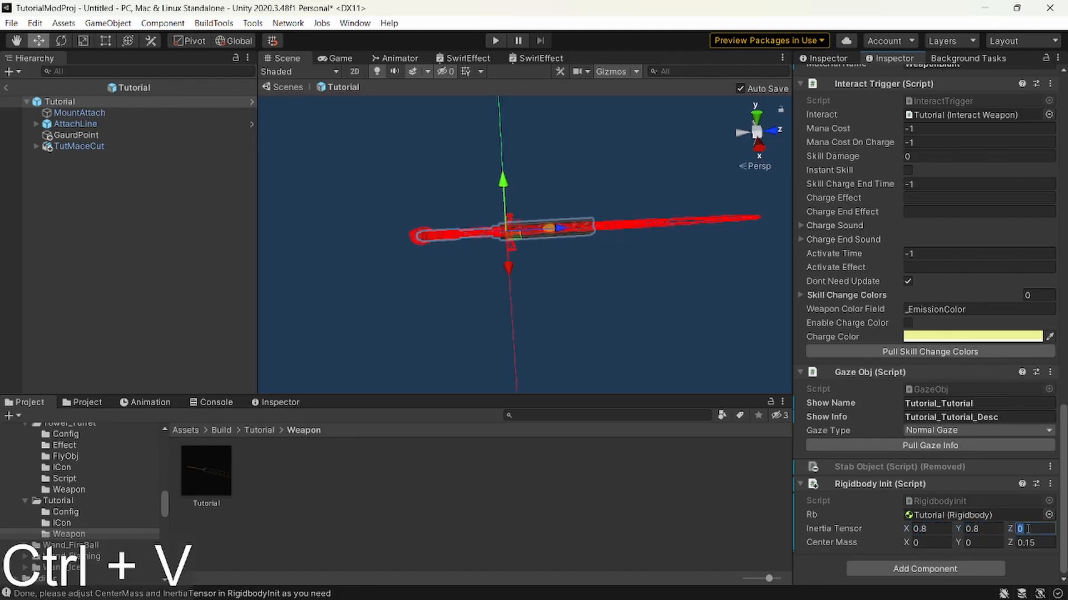
type(".2")
left_click_drag(603, 352, 598, 341, "alt")
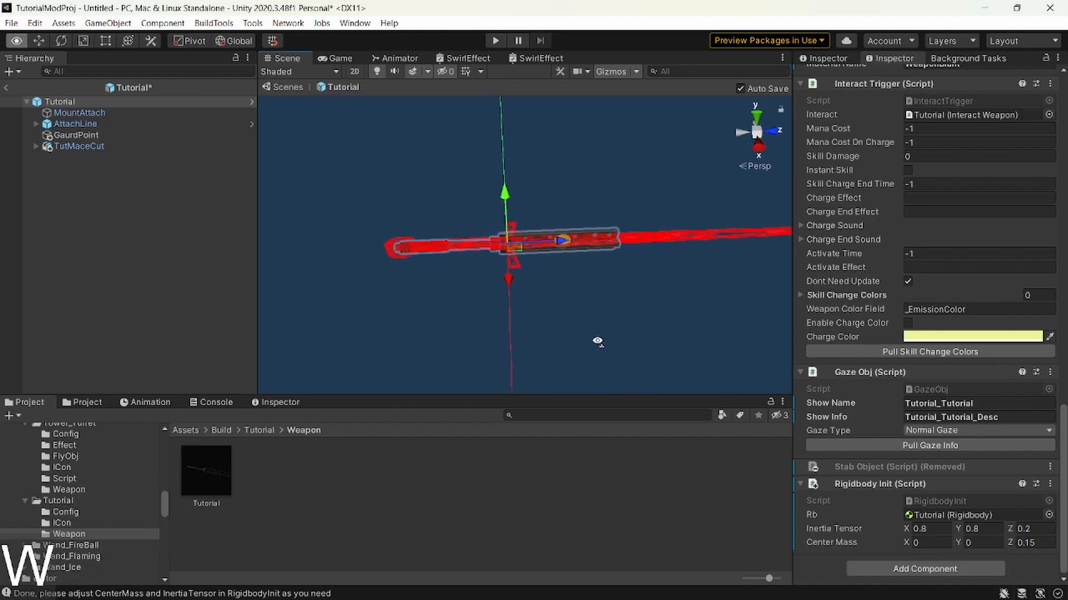
key("f")
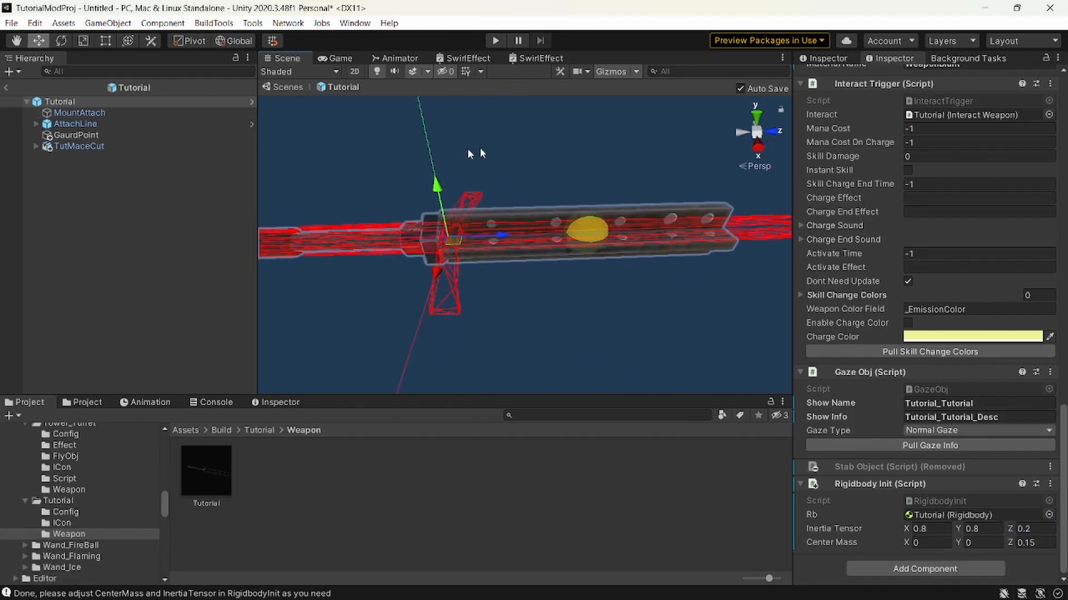
left_click(610, 71)
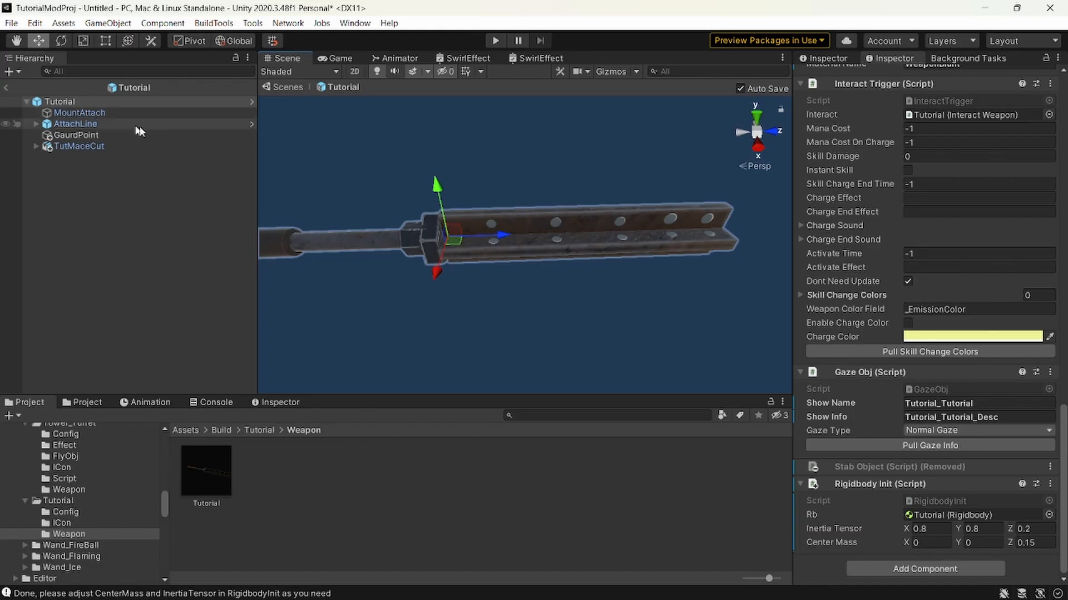
Rotate the TutMaceCut model to 90 degrees about the Y axis.
left_click(70, 146)
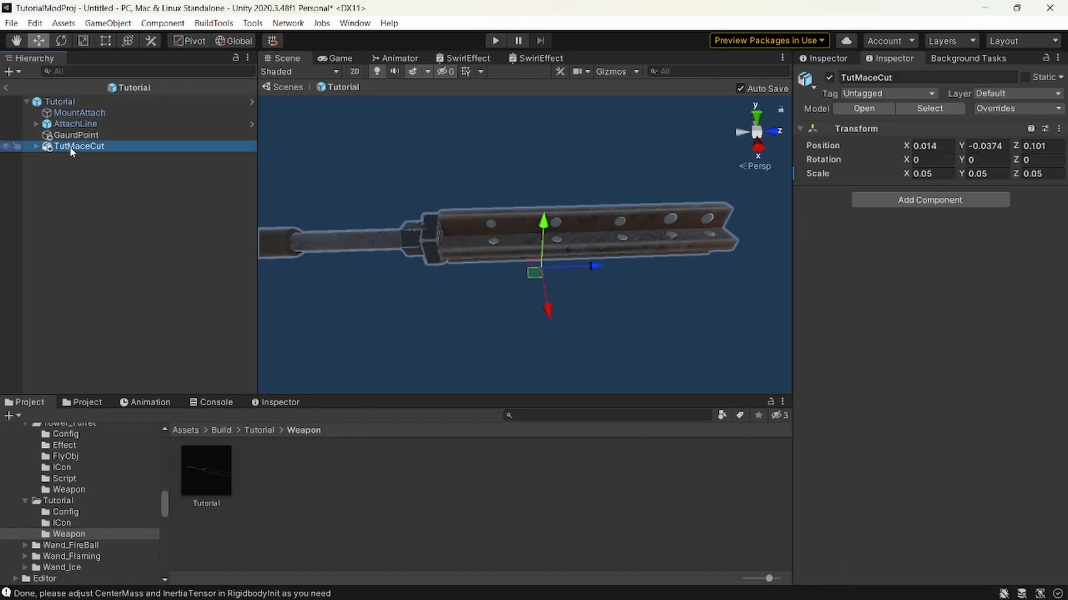
key("e")
left_click_drag(529, 315, 425, 289, "ctrl")
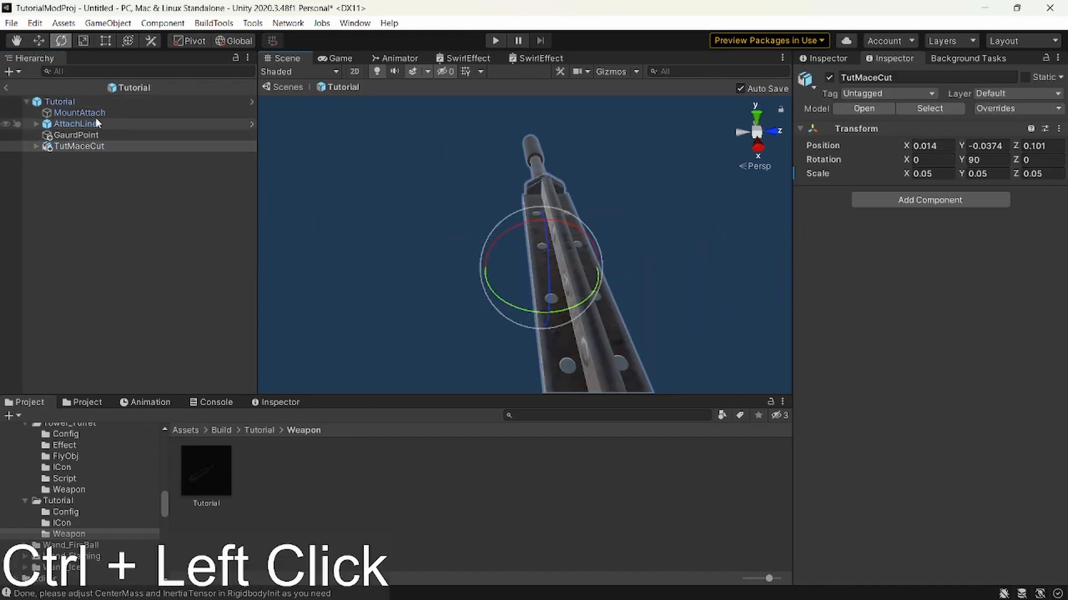
Set the Tutorial weapon's Inertia Tensor X to 0.2 and Z to 0.8 to suit the rotated mace.
left_click(82, 103)
key("w")
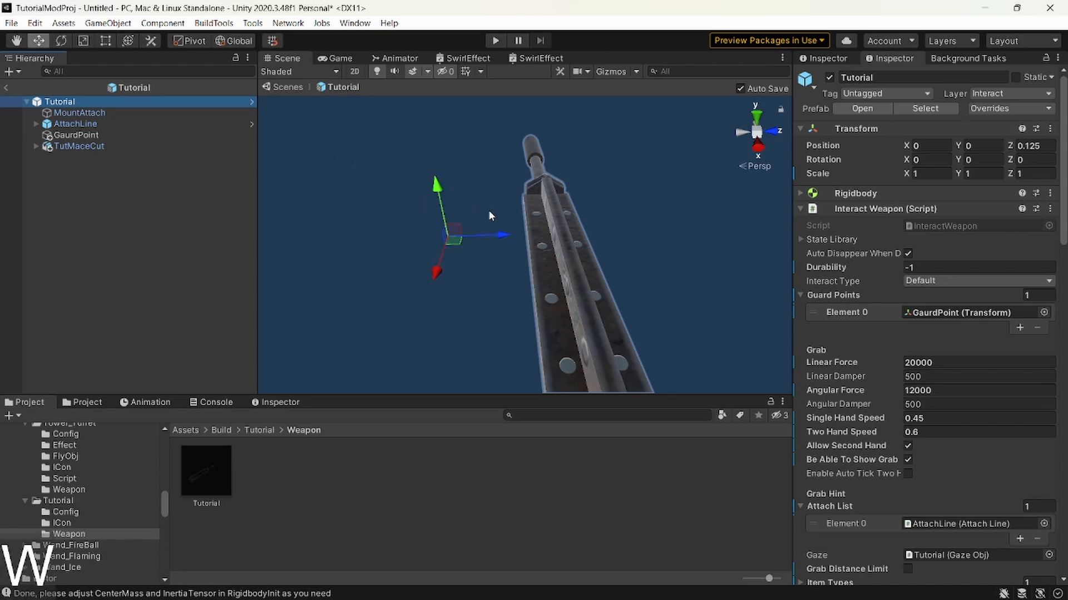
scroll(889, 269, "down", 15)
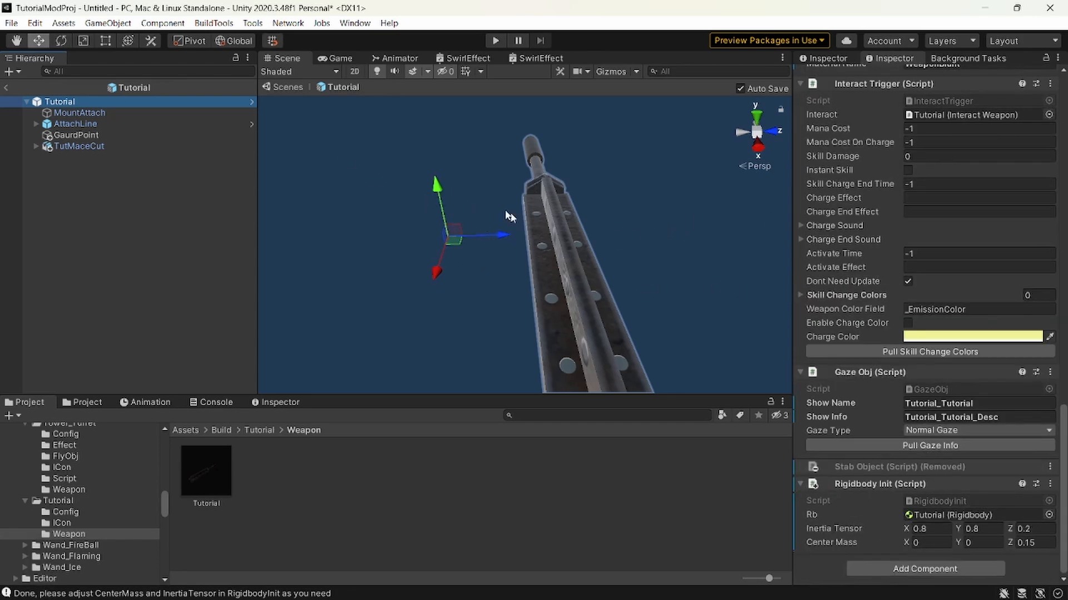
key("s")
right_click_drag(507, 239, 623, 292)
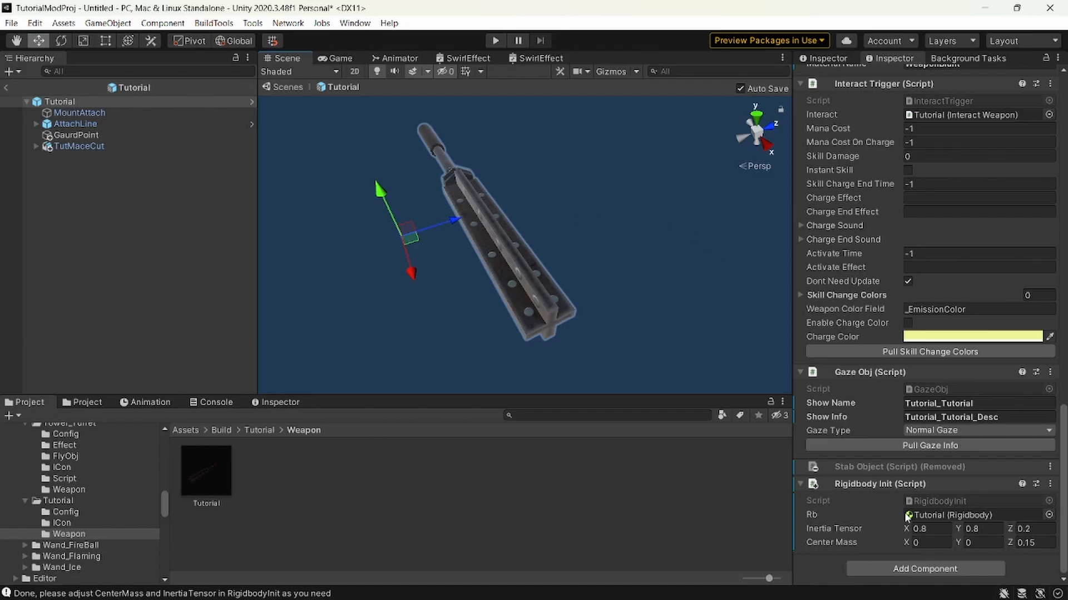
left_click(1019, 528)
key("ctrl+c")
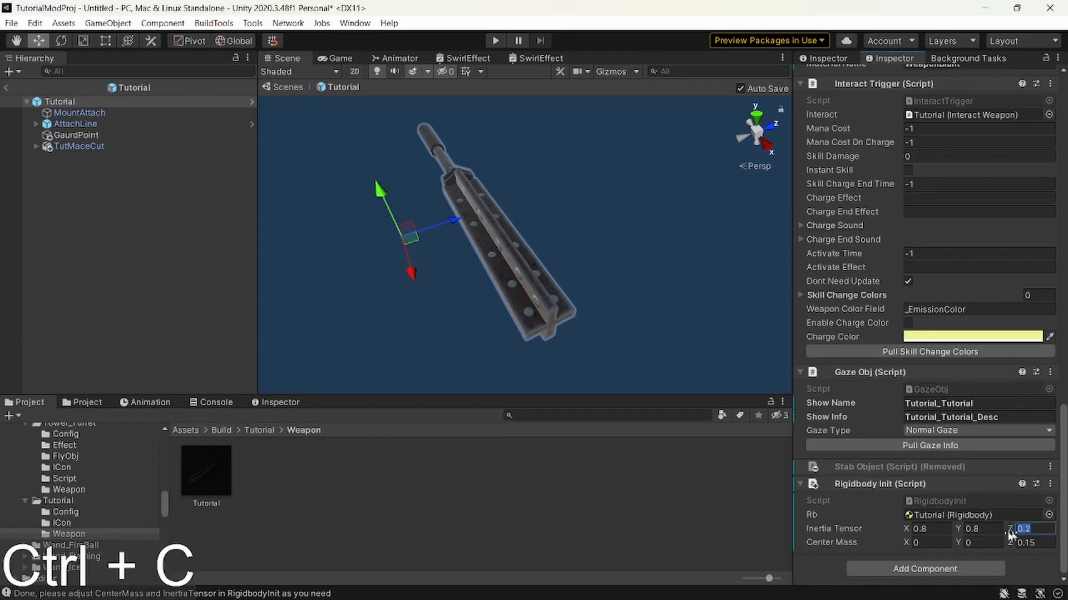
key("shift+Tab")
key("shift+Tab")
key("ctrl+v")
left_click(1020, 528)
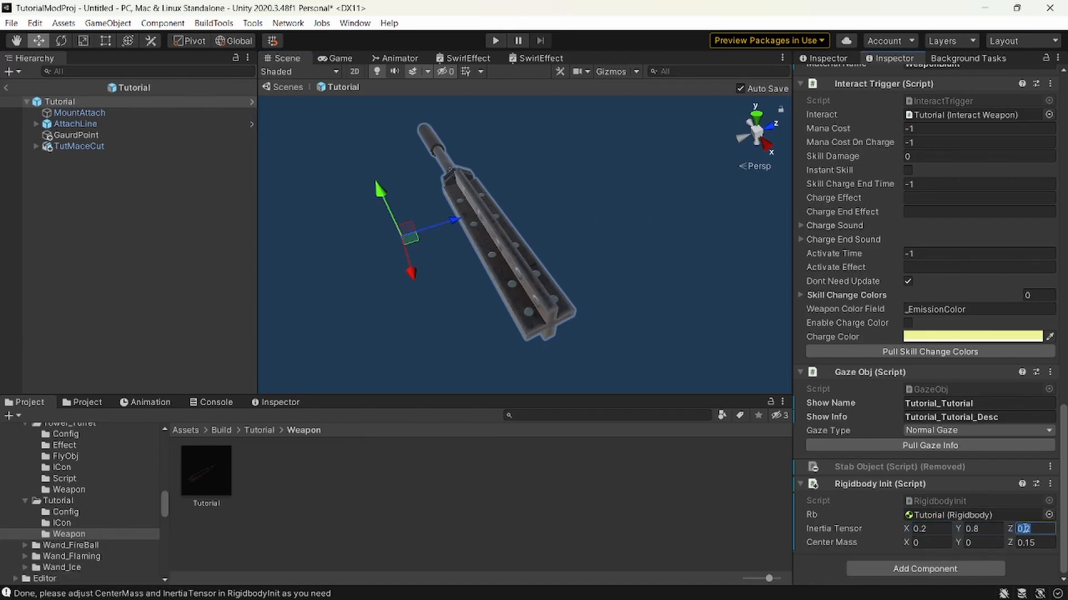
type(".8")
Undo the inertia tensor changes and the mace model's rotation, and reselect the Tutorial weapon.
key("ctrl+z")
key("ctrl+z")
key("ctrl+z")
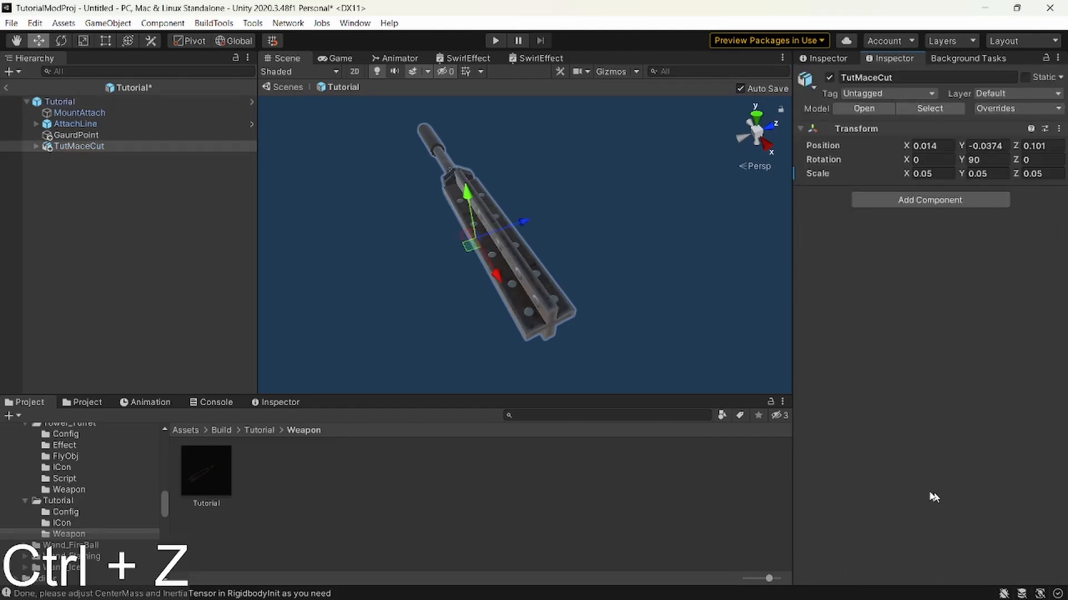
left_click(116, 100)
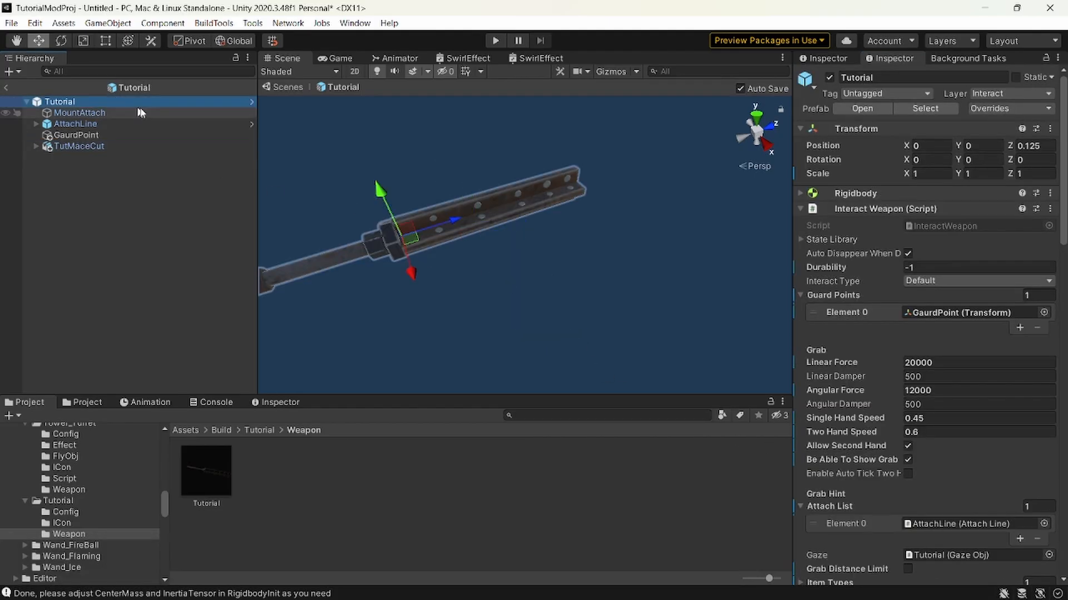
key("a")
right_click_drag(339, 152, 378, 157)
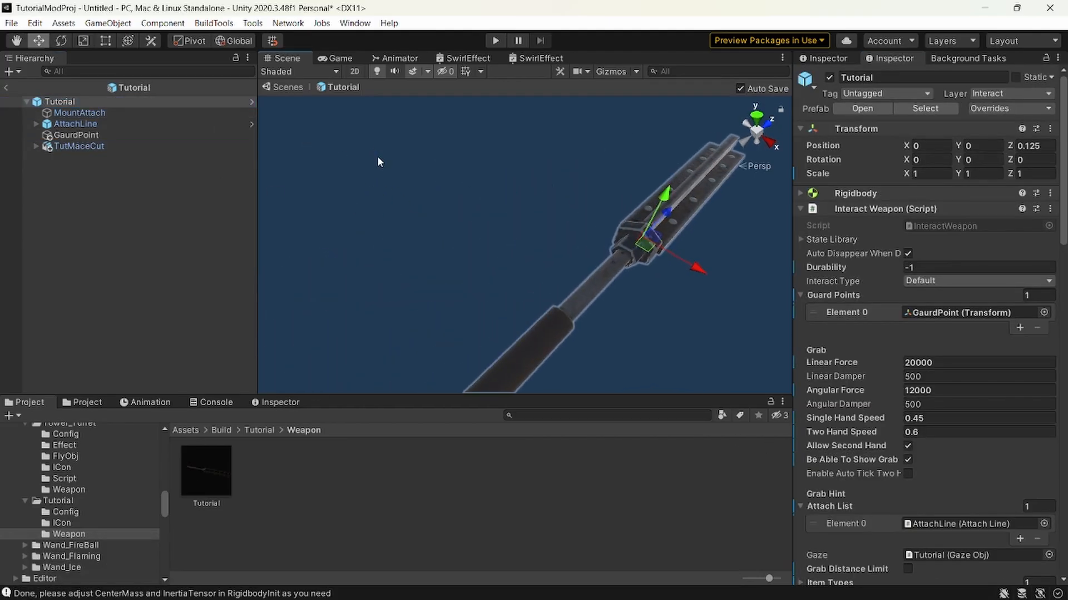
Move the MountAttach point back along the mace to the hex collar, at about Z -0.023.
left_click(102, 114)
right_click_drag(556, 221, 562, 248)
key("d")
key("w")
key("a")
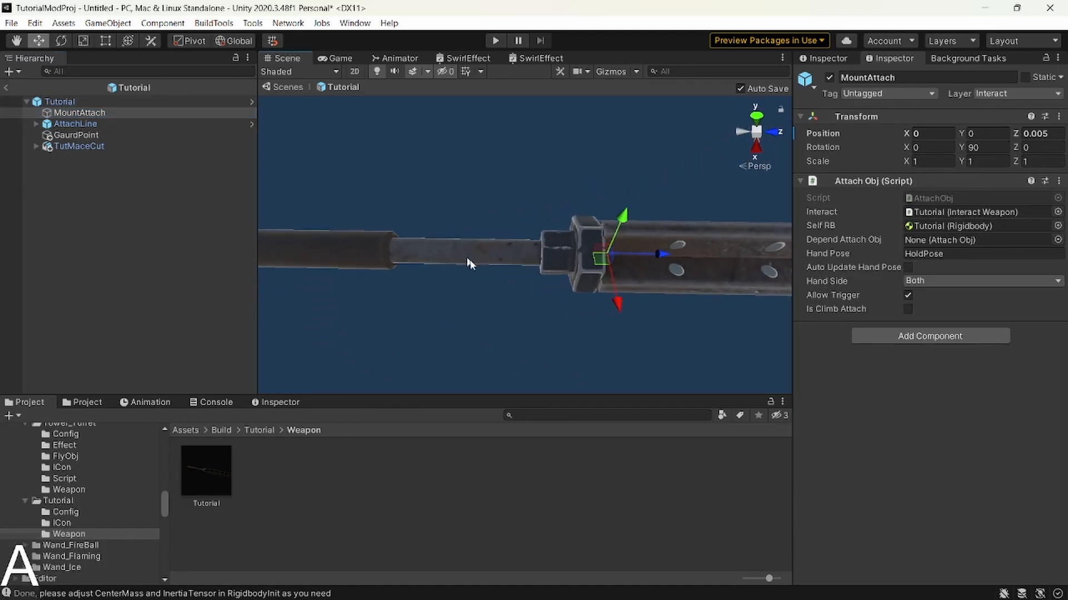
key("d")
mouse_move(601, 214)
right_mouse_down()
mouse_move(623, 218)
mouse_move(605, 223)
right_mouse_up()
key("s")
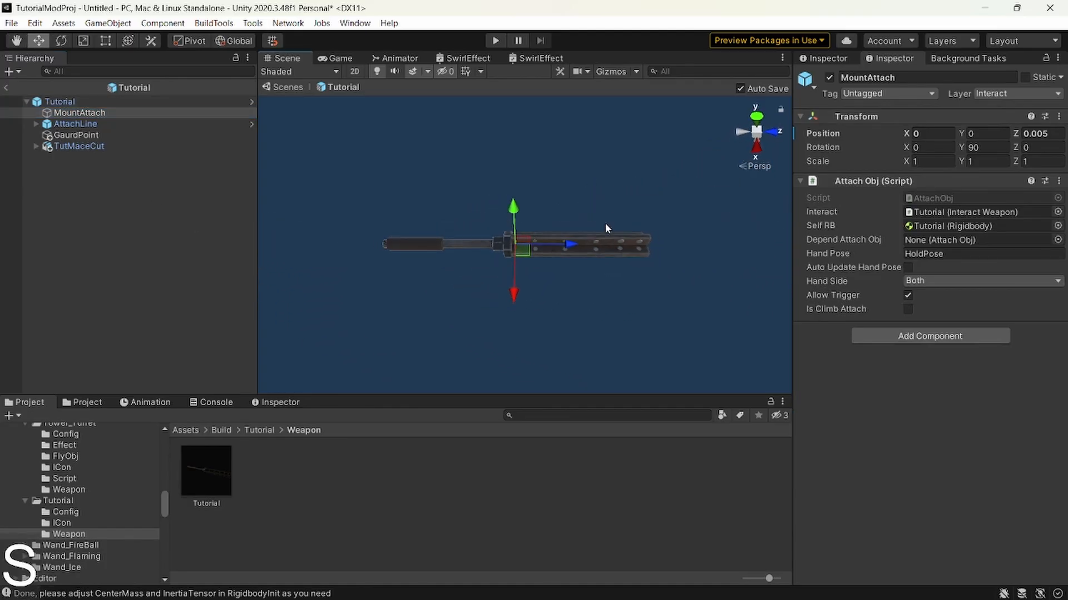
left_click_drag(569, 245, 551, 246)
key("a")
key("w")
right_click_drag(552, 246, 548, 244)
key("d")
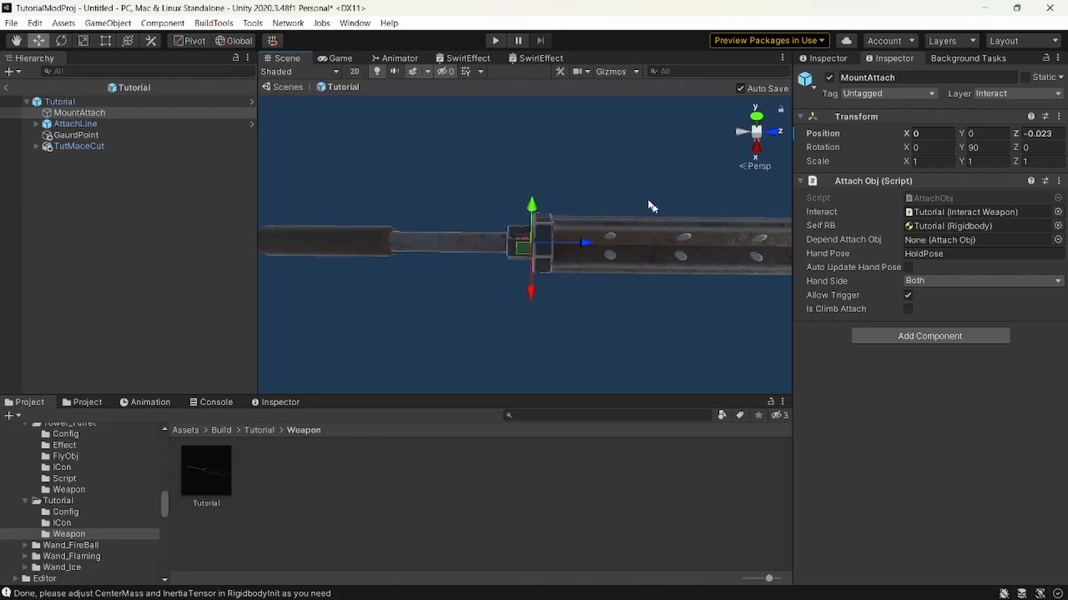
Try a rotation of the MountAttach point about the Y axis and undo it.
key("s")
right_click_drag(546, 266, 570, 216)
key("w")
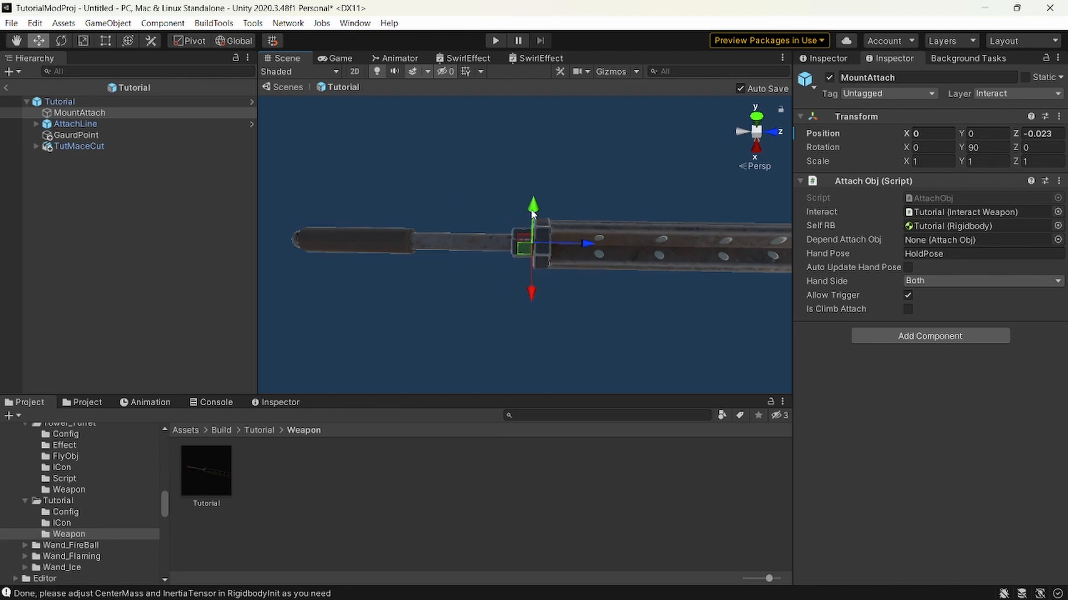
key("e")
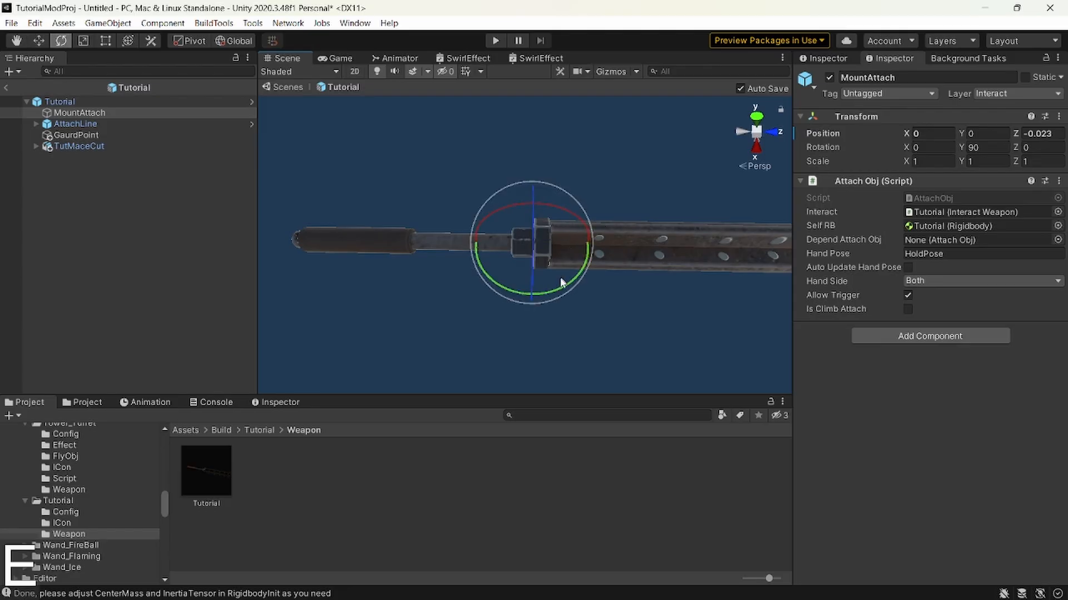
mouse_move(560, 286)
left_mouse_down()
mouse_move(489, 298)
mouse_move(545, 291)
left_mouse_up()
key("ctrl+z")
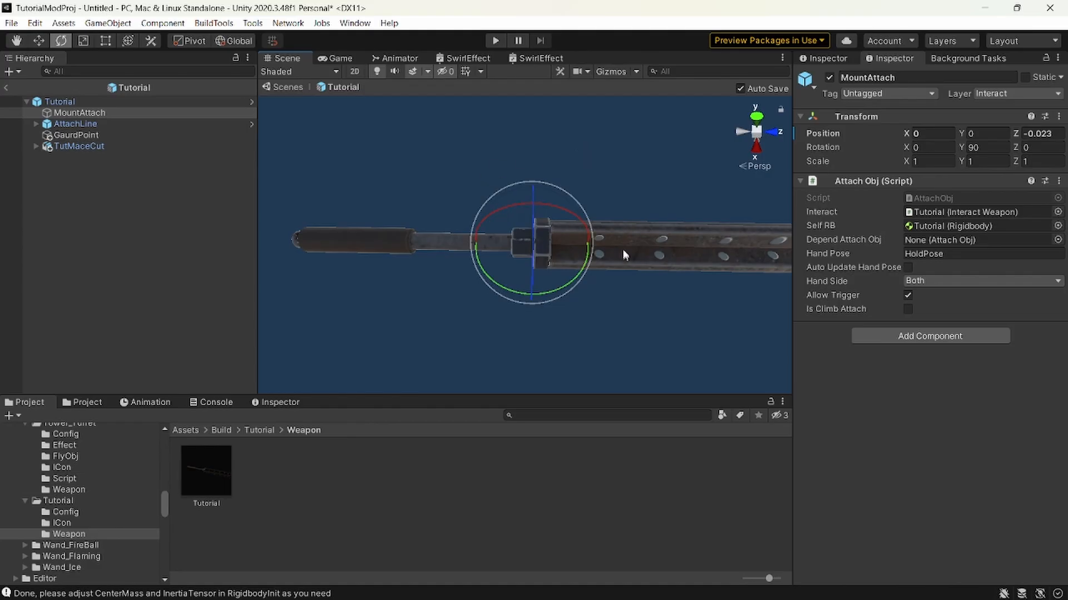
Turn off the example weapon gizmo on the Tutorial weapon so the sword outline no longer covers the mace.
left_click(89, 123)
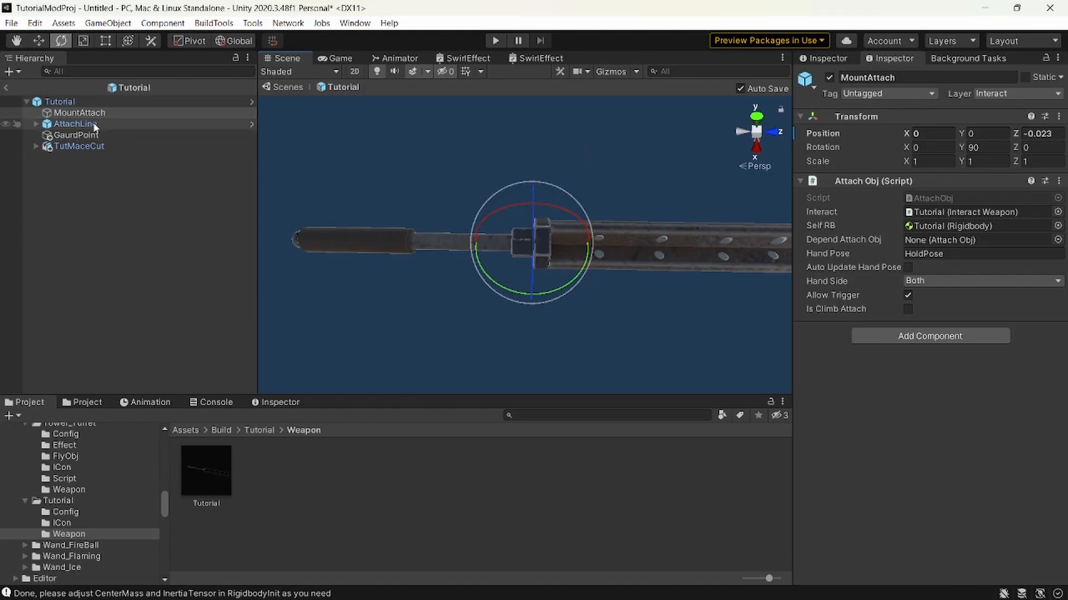
left_click(610, 71)
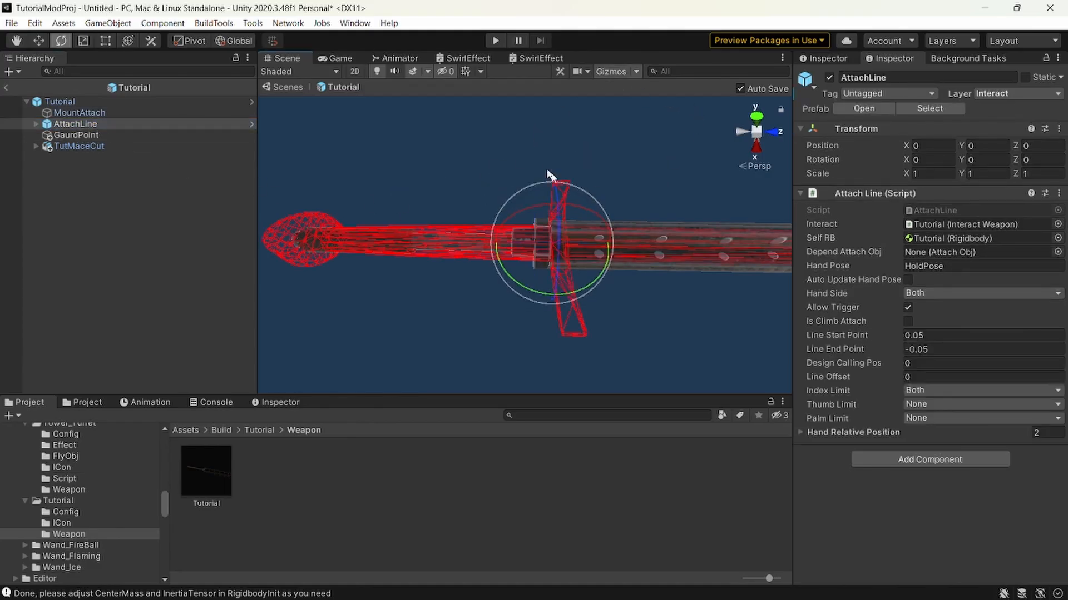
left_click(67, 101)
scroll(956, 345, "down", 5)
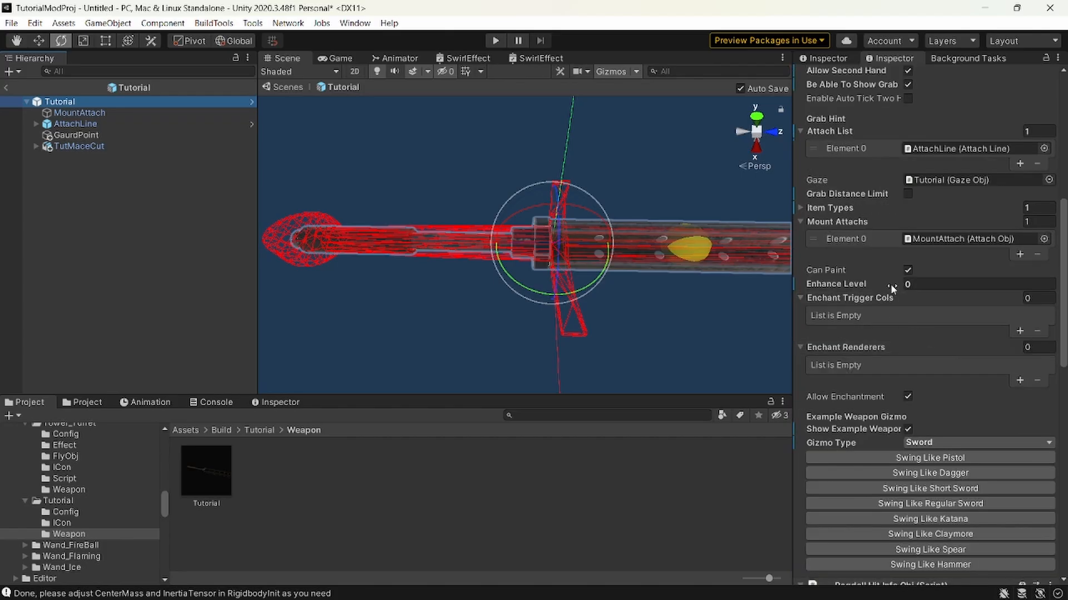
left_click(907, 429)
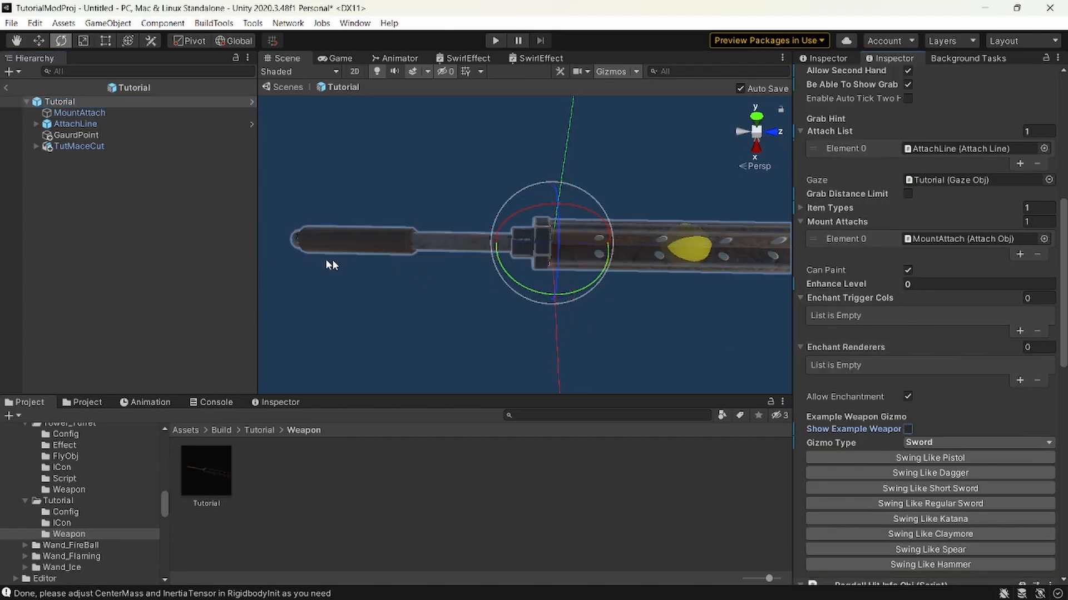
Move the AttachLine back along the mace's Z axis into the handle grip, at about Z -0.2115.
left_click(78, 123)
left_click_drag(501, 211, 517, 255, "alt")
key("w")
right_click_drag(517, 256, 701, 241)
key("w")
key("s")
key("a")
key("w")
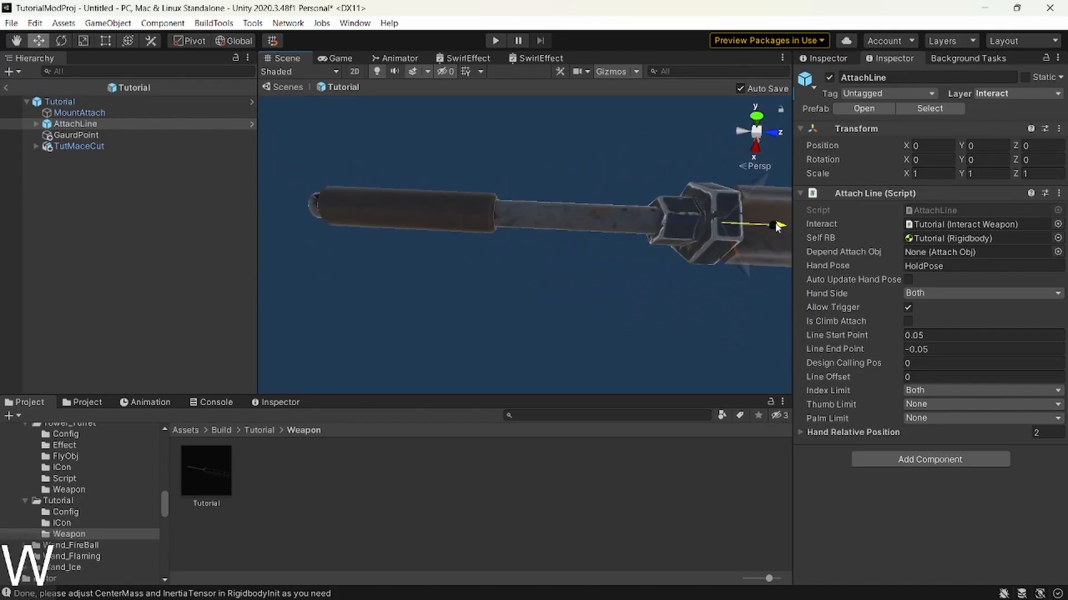
left_click_drag(776, 224, 476, 213)
key("a")
right_click_drag(476, 213, 489, 203)
key("s")
key("w")
key("s")
key("w")
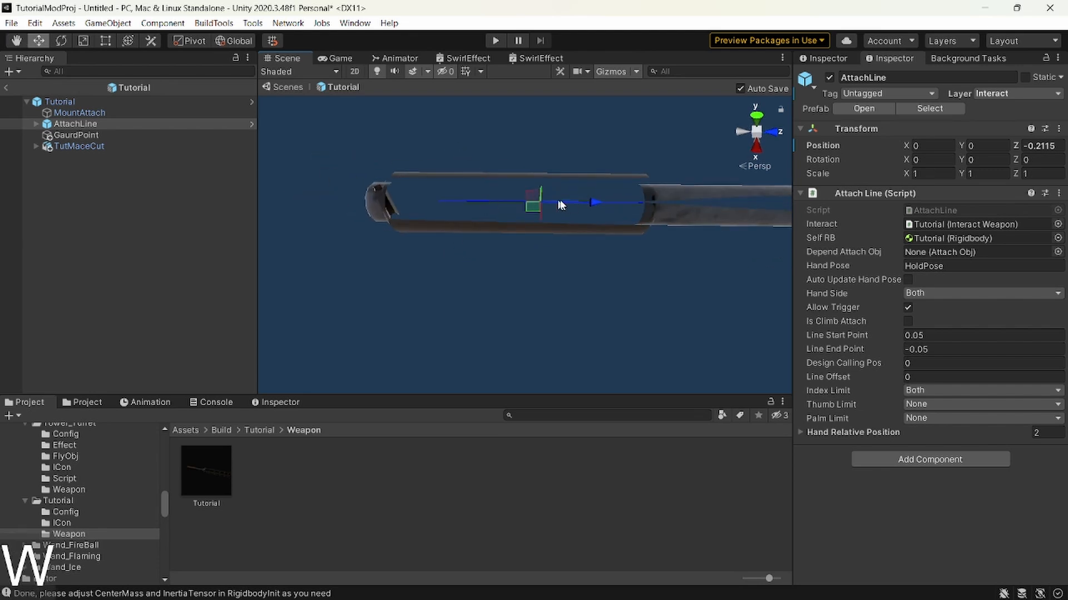
Center the AttachLine along the length of the handle grip at Z -0.222.
left_click_drag(584, 206, 560, 202)
key("s")
right_click_drag(560, 201, 576, 202)
key("a")
key("w")
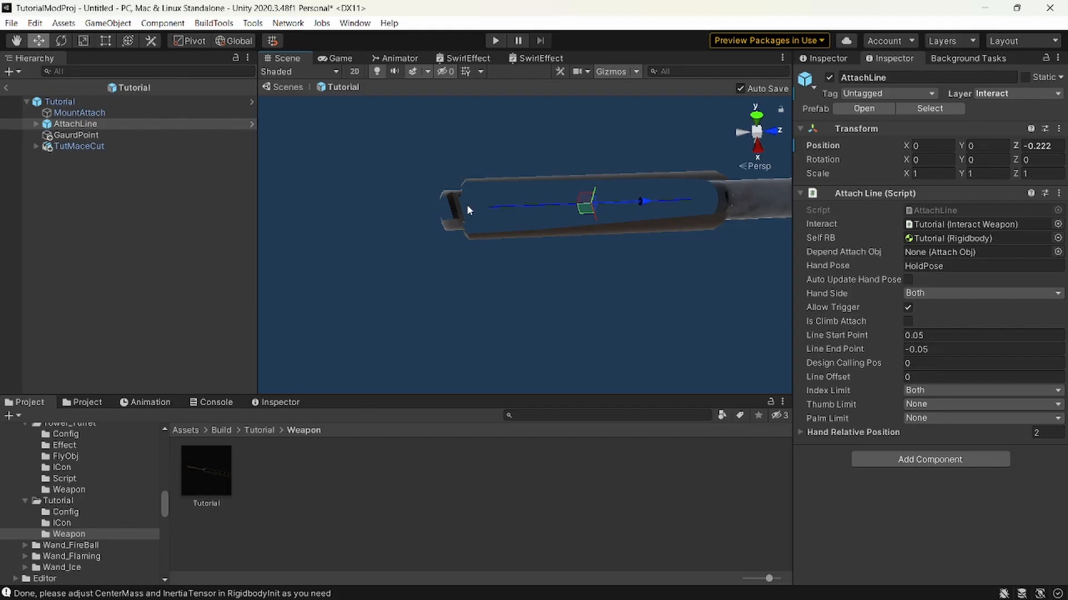
key("s")
right_click_drag(691, 209, 699, 210)
key("w")
right_click_drag(639, 212, 488, 219)
Shorten the AttachLine to fit the grip with a Line Start Point of 0.04 and Line End Point of -0.04.
double_click(98, 124)
key("shift+w")
key("d")
key("s")
key("w")
key("s")
key("a")
right_click_drag(581, 171, 634, 228)
left_click(961, 349)
type("4")
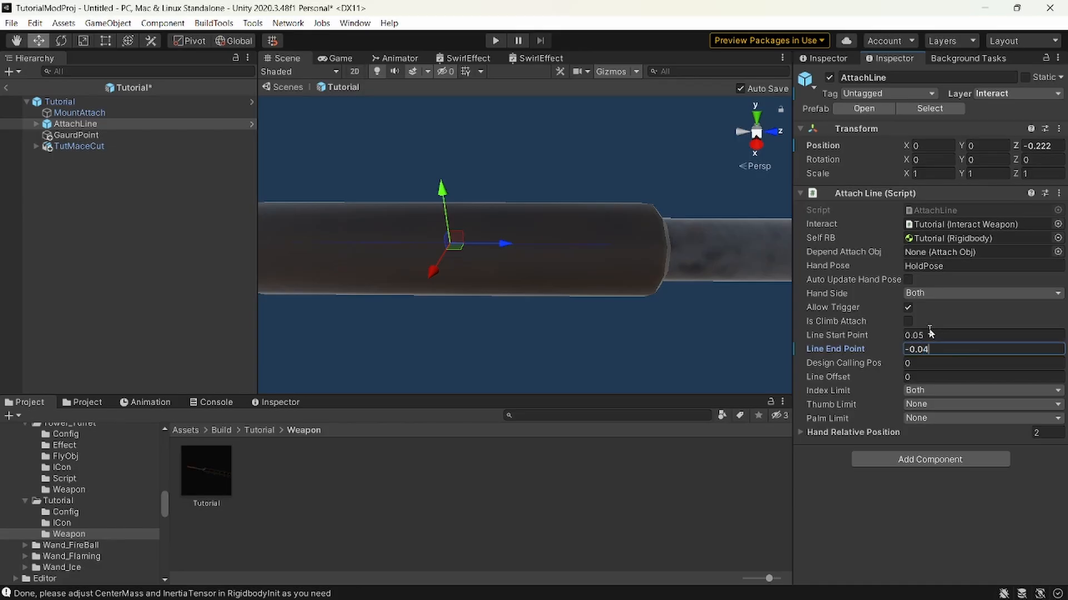
left_click_drag(918, 334, 935, 338)
type("4")
right_click_drag(665, 261, 592, 236)
key("w")
key("s")
key("d")
key("a")
key("w")
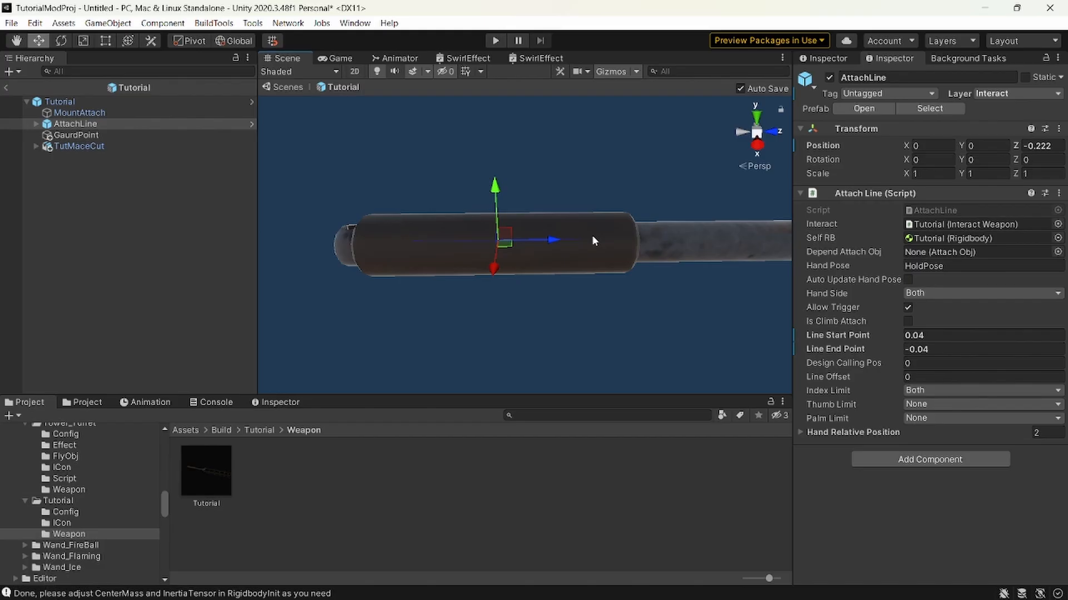
Duplicate the AttachLine, assign the original as the copy's Depend Attach Obj, and place the copy directly beneath it in the hierarchy.
left_click(138, 125)
key("ctrl+d")
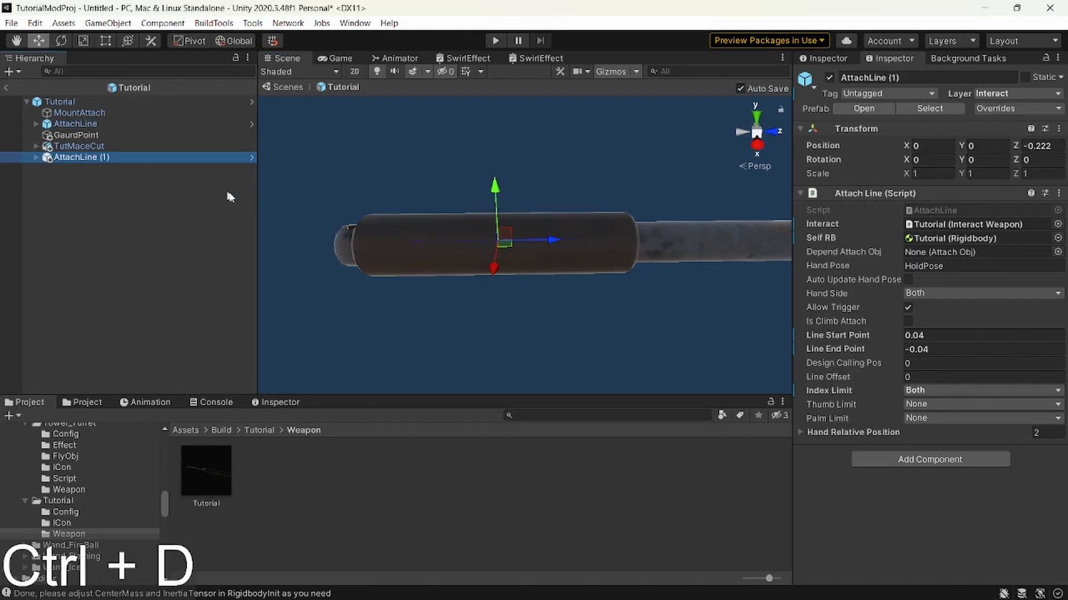
left_click_drag(93, 127, 979, 252)
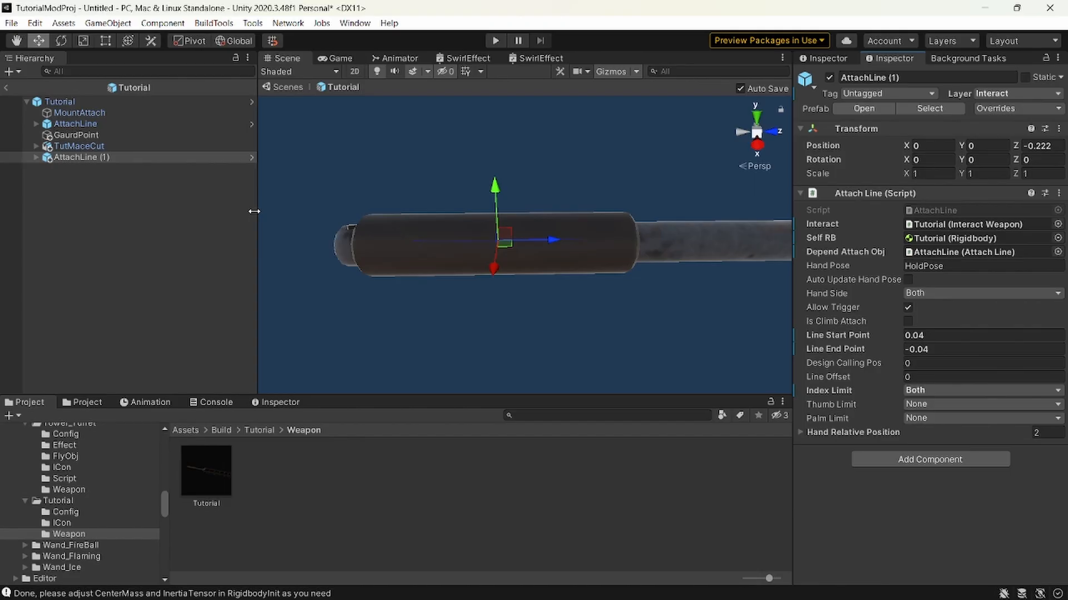
left_click_drag(103, 157, 109, 129)
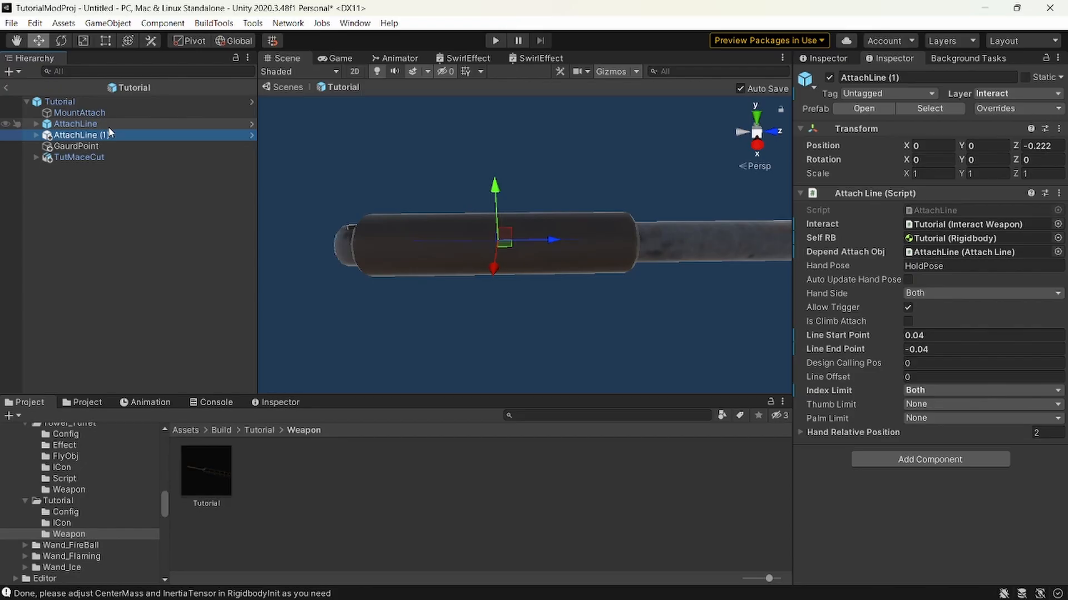
Duplicate both grip attach lines and move the new pair forward along the mace's shaft to about Z -0.1047.
right_click_drag(298, 205, 556, 246)
key("d")
key("a")
left_click(75, 123, "shift")
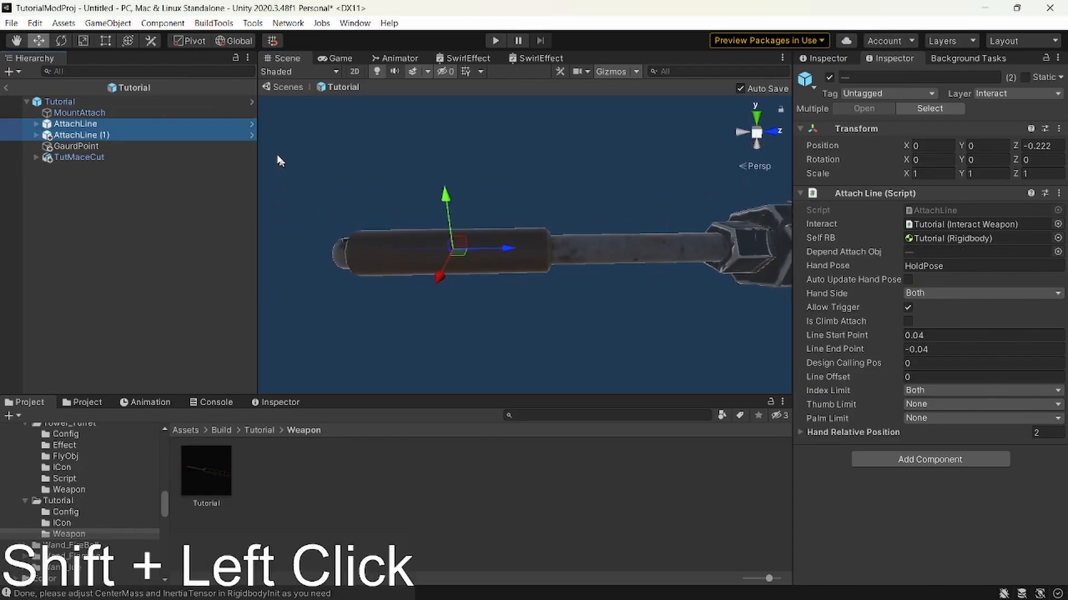
key("ctrl+d")
left_click_drag(499, 249, 675, 254)
right_click_drag(675, 253, 676, 253)
key("d")
left_click_drag(609, 250, 617, 252)
key("w")
right_click_drag(636, 298, 850, 307)
key("d")
key("w")
Select all four attach lines together and set their X position to 0.
key("w")
key("s")
key("w")
key("s")
key("a")
key("w")
key("d")
left_click(759, 136)
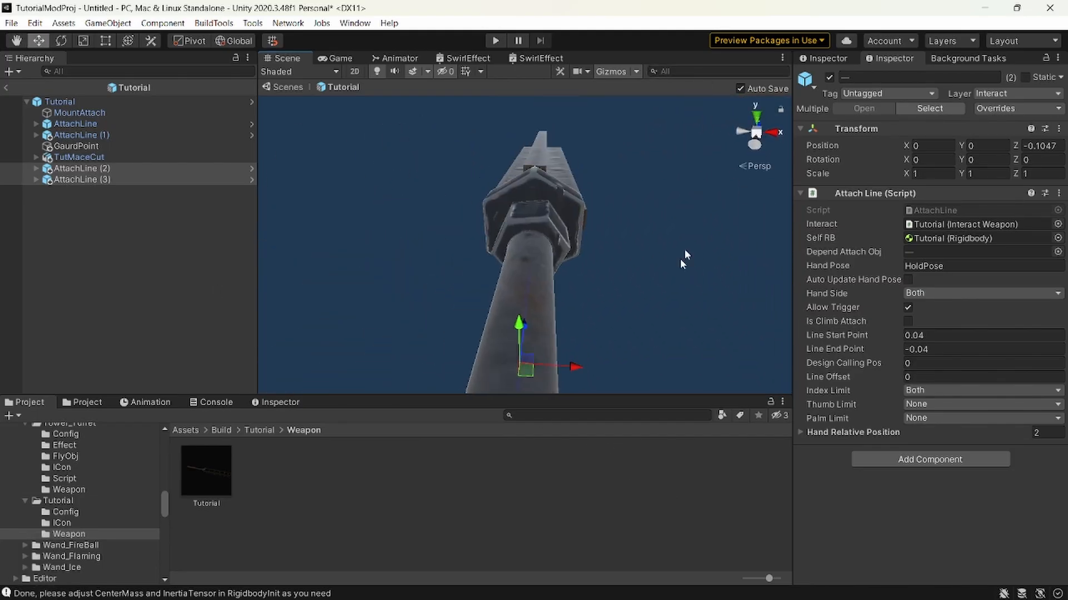
left_click(760, 111)
right_click_drag(626, 239, 664, 218)
key("s")
key("q")
key("w")
key("a")
key("d")
left_click(143, 135, "ctrl")
left_click(114, 124, "ctrl")
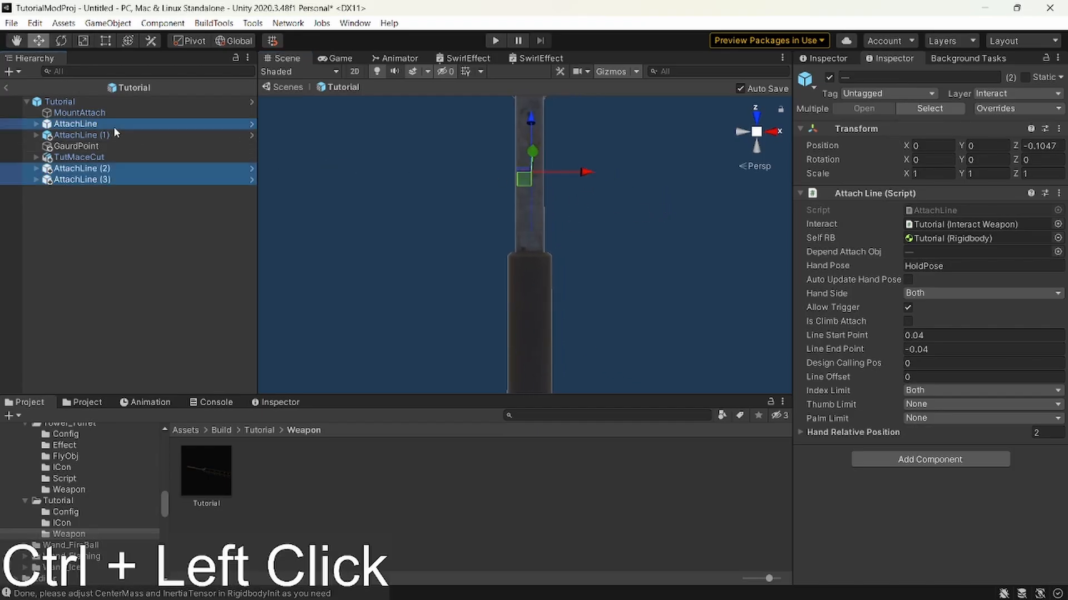
left_click_drag(589, 348, 590, 350)
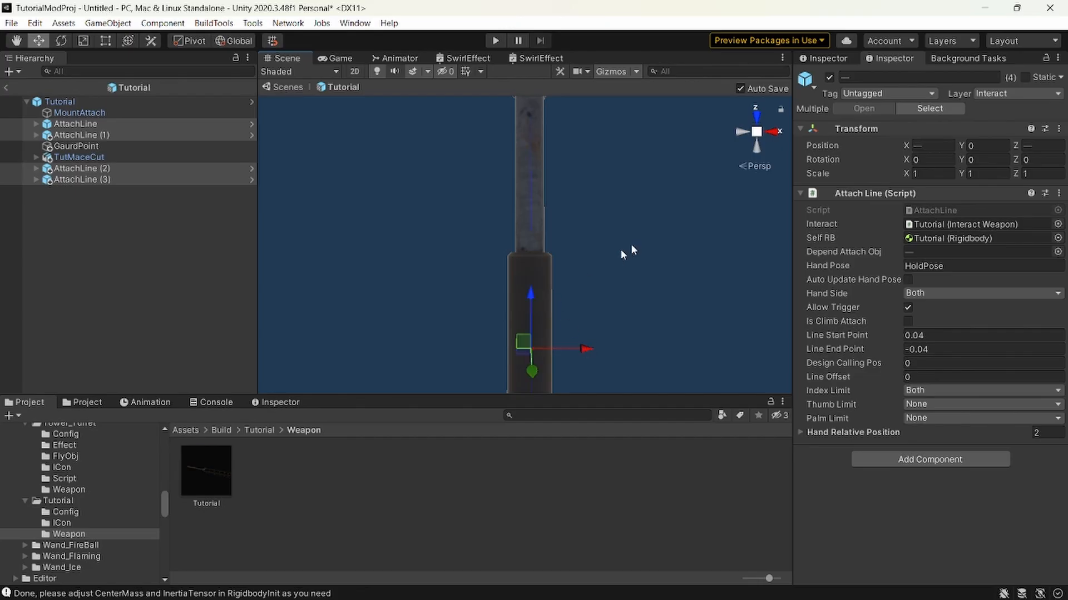
left_click(939, 145)
type("0")
left_click(1037, 146)
Lower all four attach lines slightly to Y -0.0018 so they run through the middle of the handle.
right_click_drag(543, 209, 940, 446)
key("a")
key("w")
key("s")
key("d")
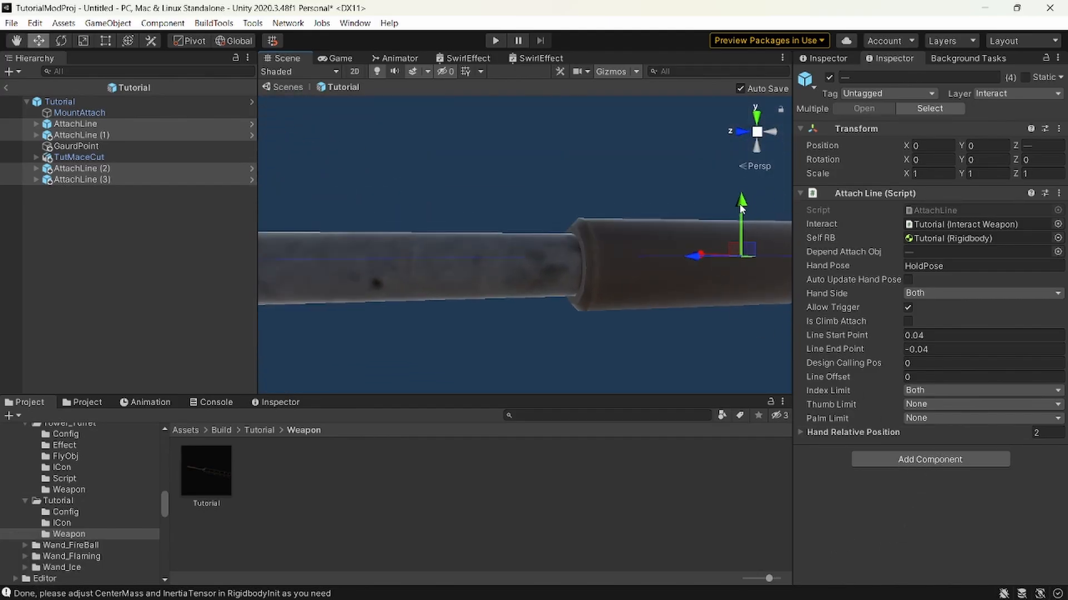
left_click_drag(742, 207, 743, 212)
key("a")
right_click_drag(595, 255, 802, 300)
key("s")
right_click_drag(591, 275, 342, 370)
key("w")
key("d")
key("a")
key("d")
key("a")
key("s")
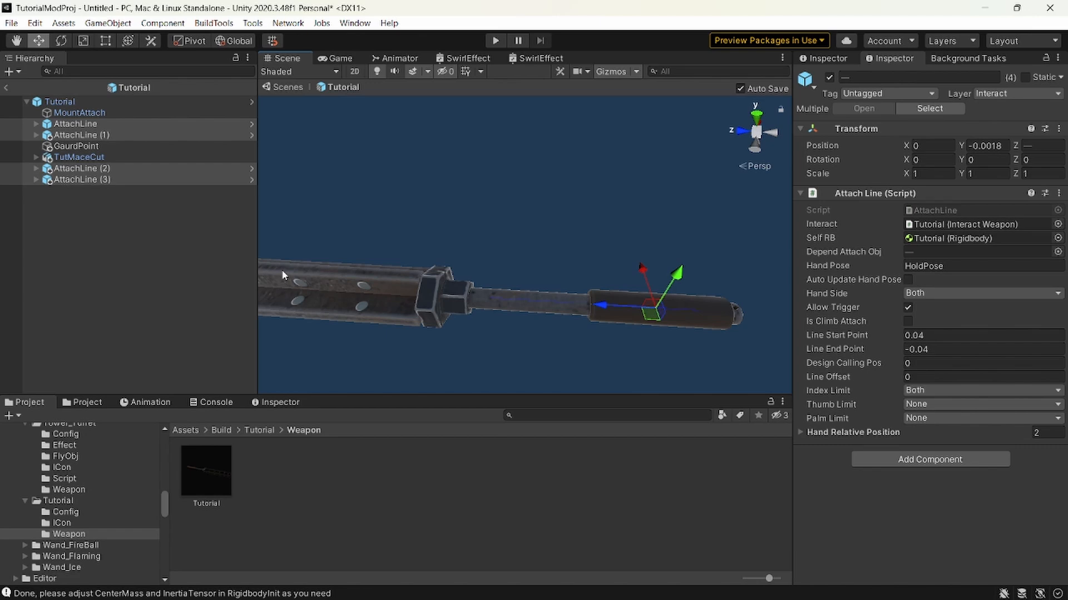
Examine the original AttachLine's Index Limit description and options, and view the mace from the handle end.
left_click(108, 123)
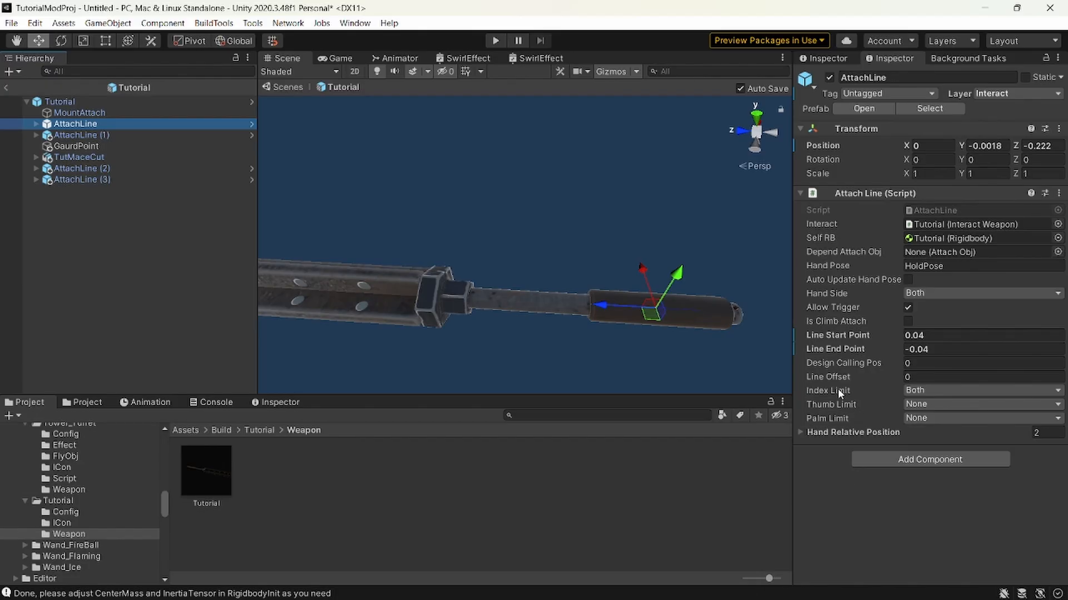
mouse_move(839, 391)
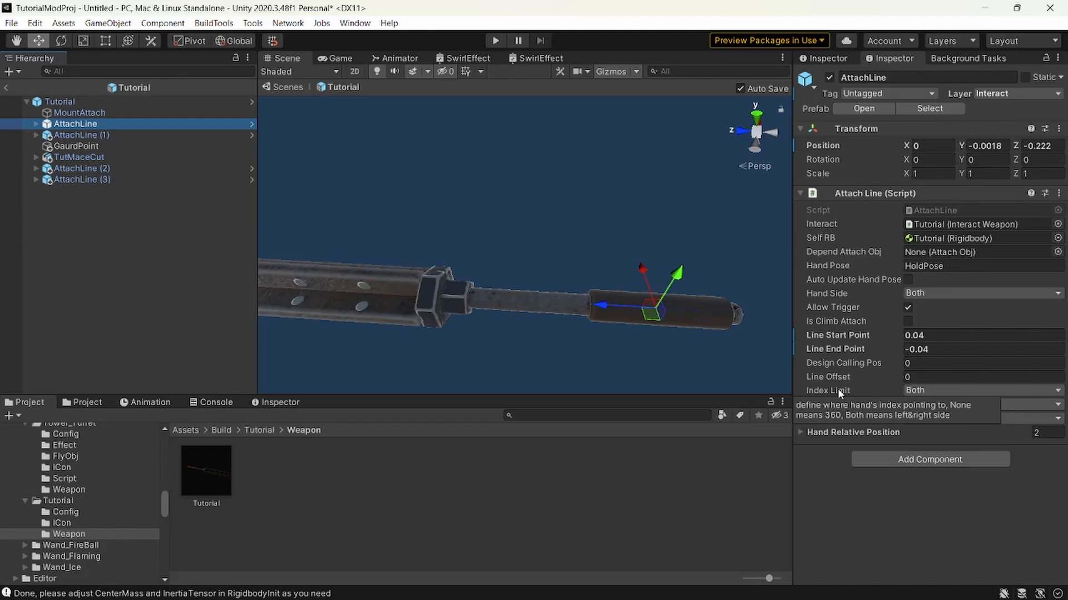
left_click(942, 391)
left_click(856, 515)
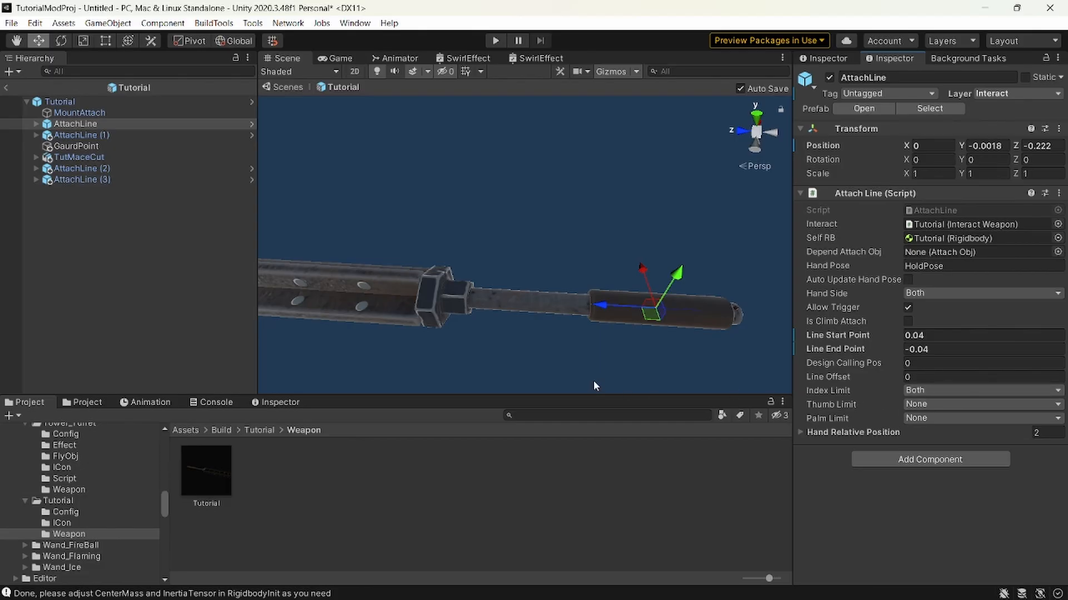
right_click_drag(593, 382, 585, 358)
right_click_drag(701, 288, 432, 312)
key("d")
key("a")
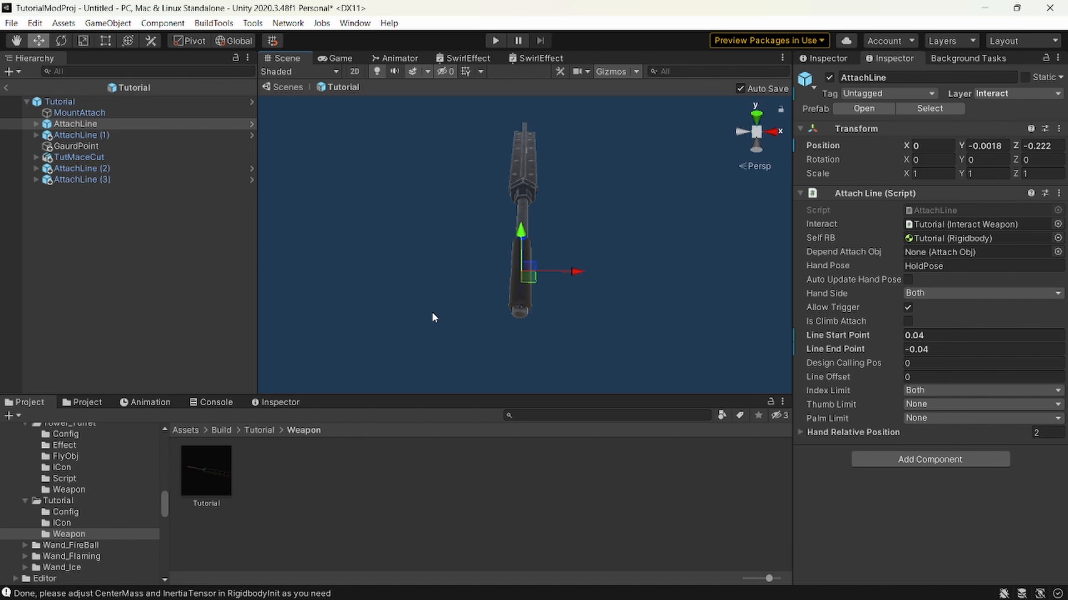
Try the Right and Left options for the AttachLine's Index Limit and set it back to Both.
left_click(941, 390)
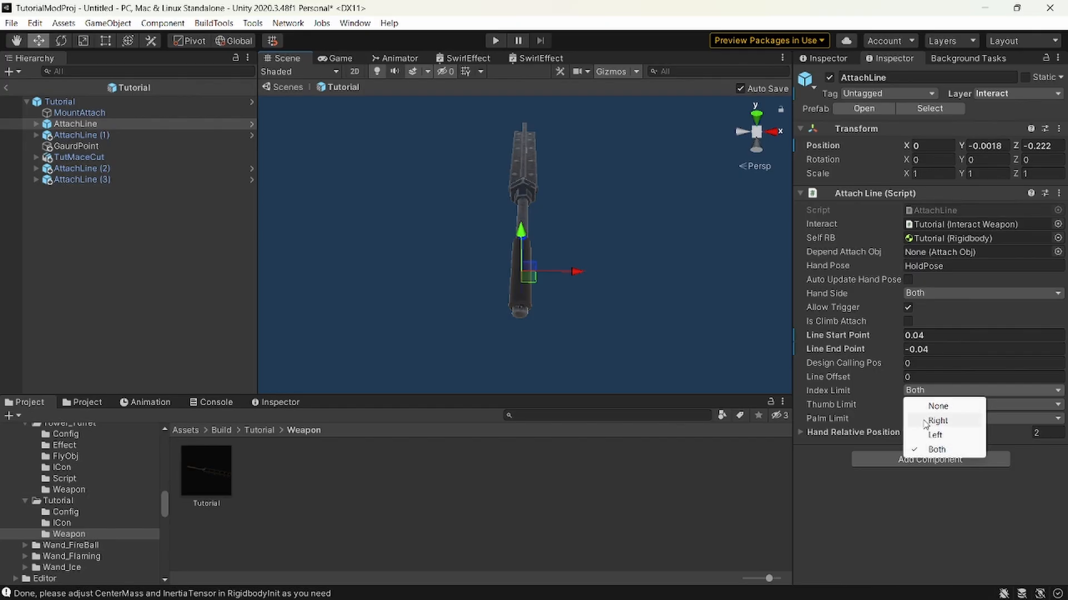
left_click(934, 419)
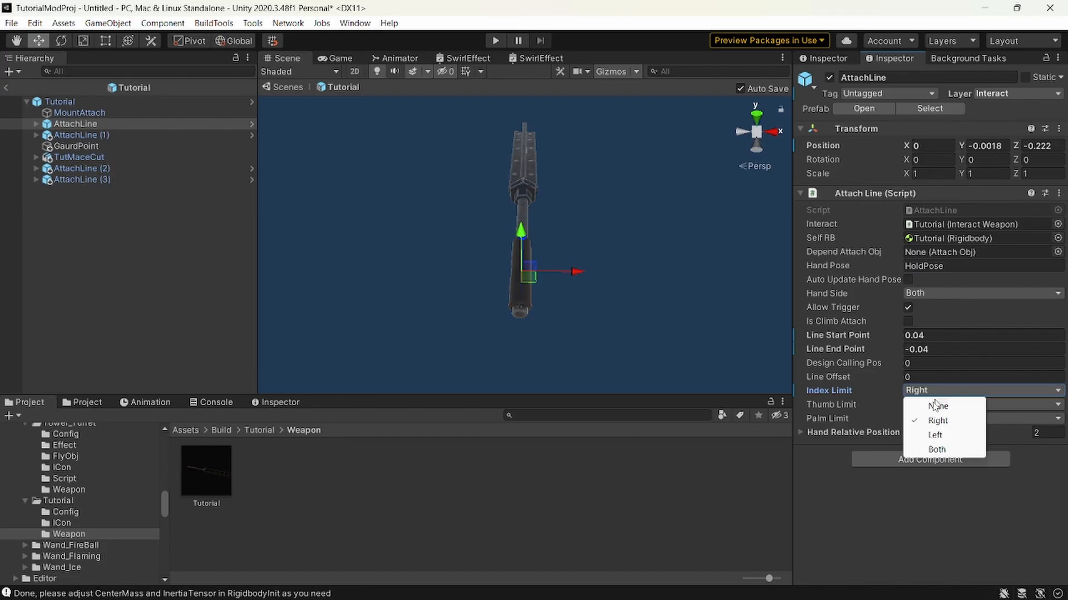
left_click(934, 435)
left_click(929, 390)
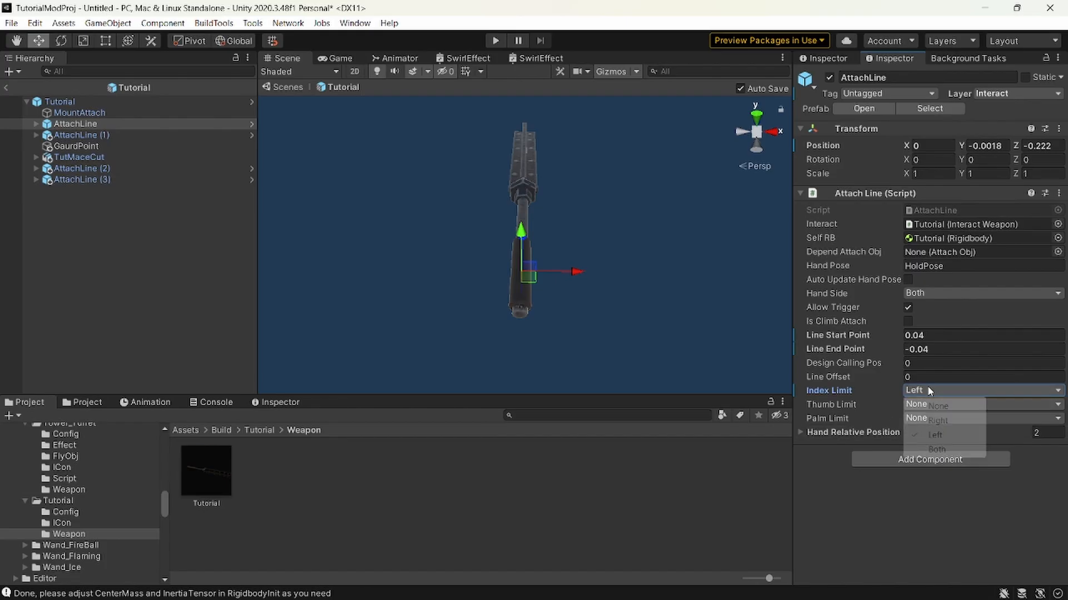
left_click(949, 450)
Try None for the AttachLine's Index Limit while comparing it with the mace's orientation, and restore it to Both.
mouse_move(845, 423)
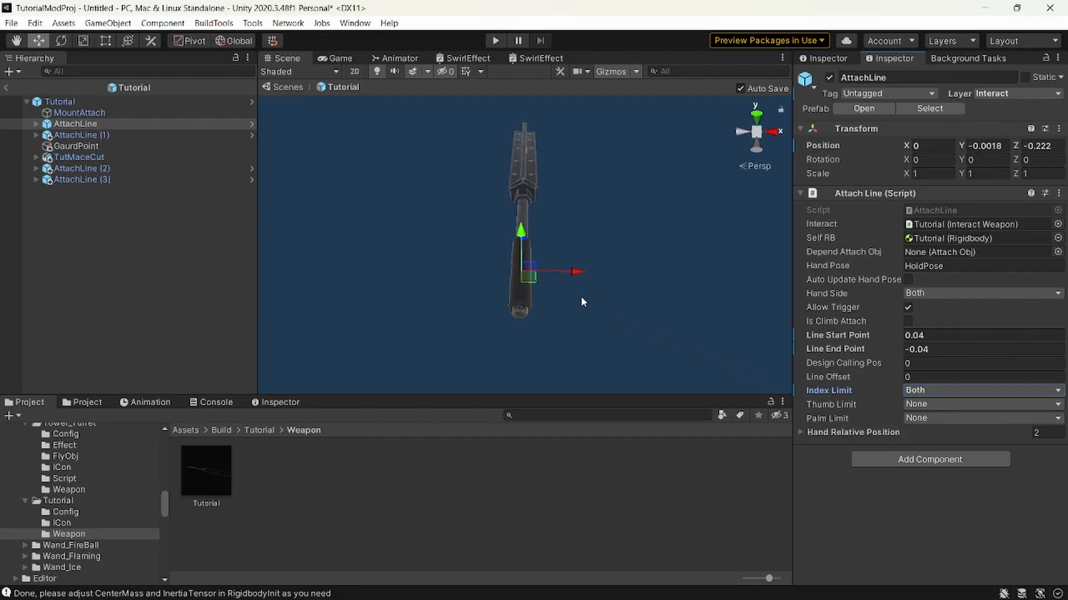
left_click(945, 390)
left_click(945, 404)
mouse_move(842, 388)
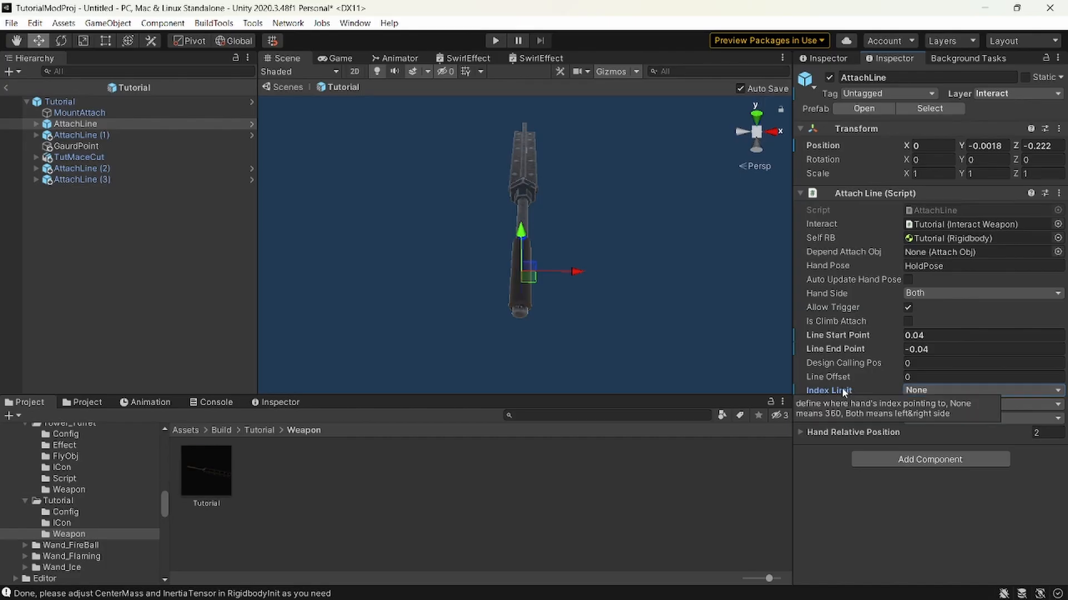
left_click(912, 391)
left_click(936, 448)
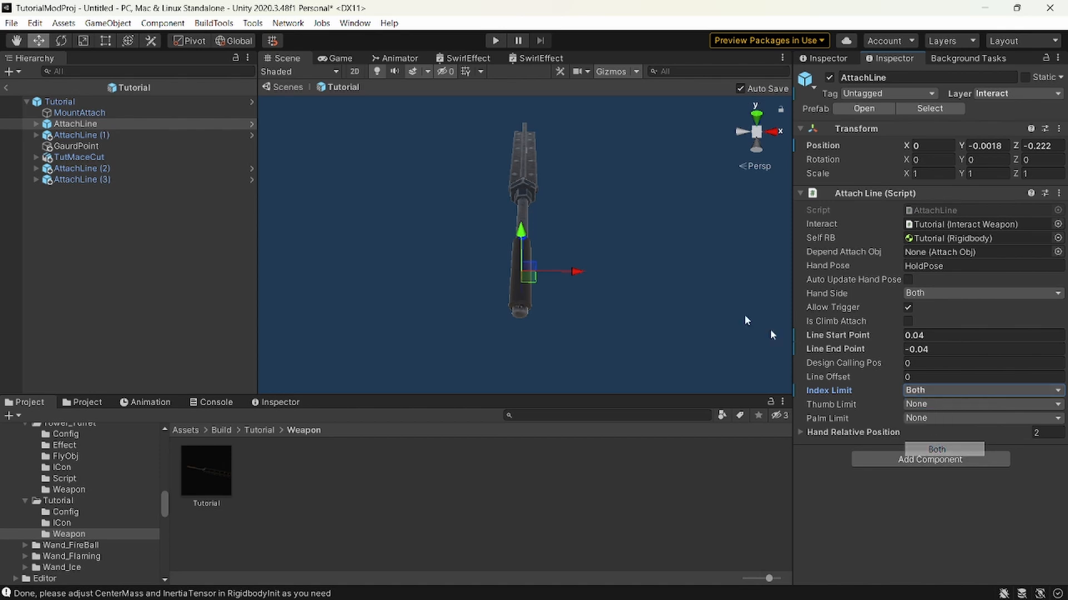
key("w")
right_click_drag(613, 244, 459, 150)
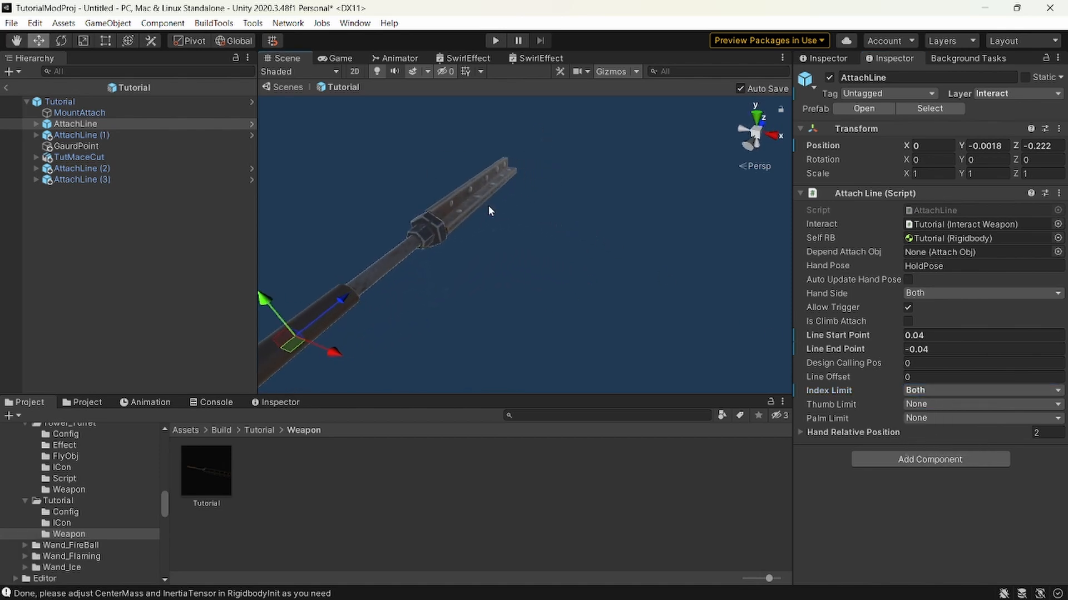
key("s")
right_click_drag(488, 206, 592, 237)
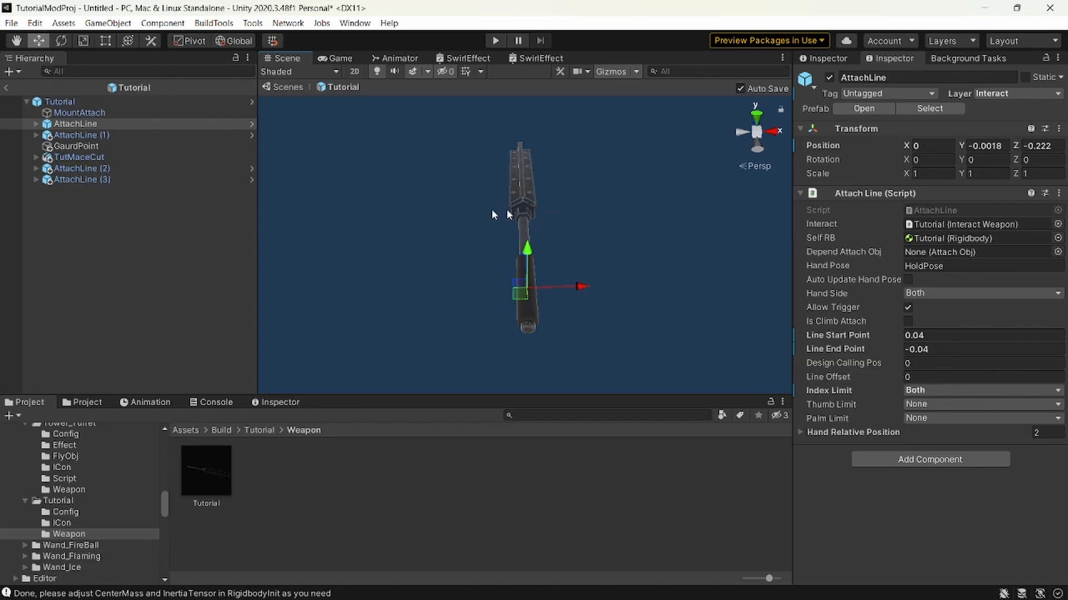
left_click(929, 390)
left_click(939, 407)
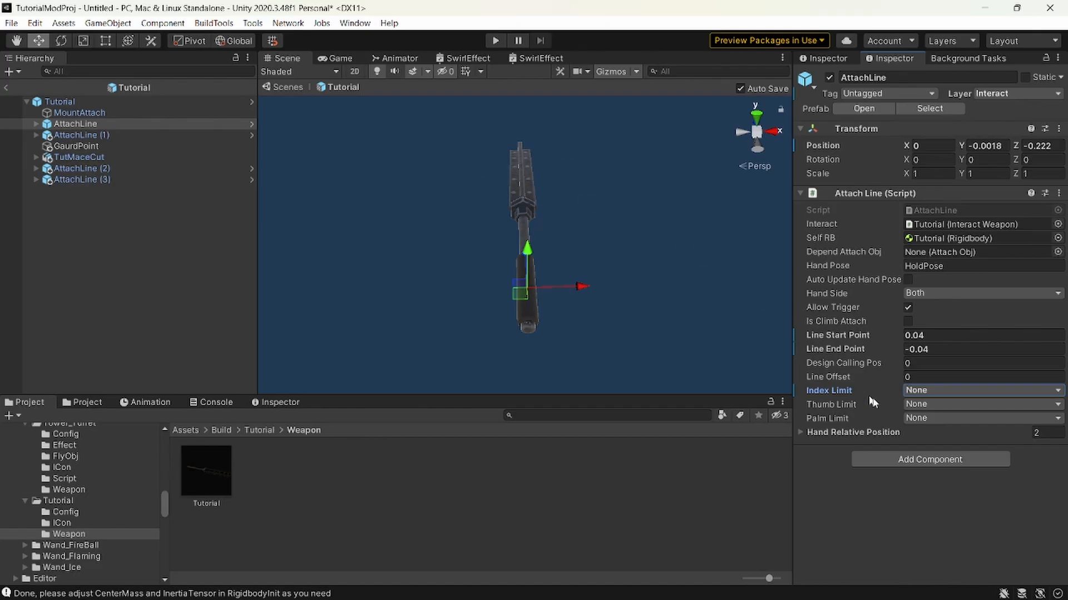
left_click(923, 391)
left_click(940, 449)
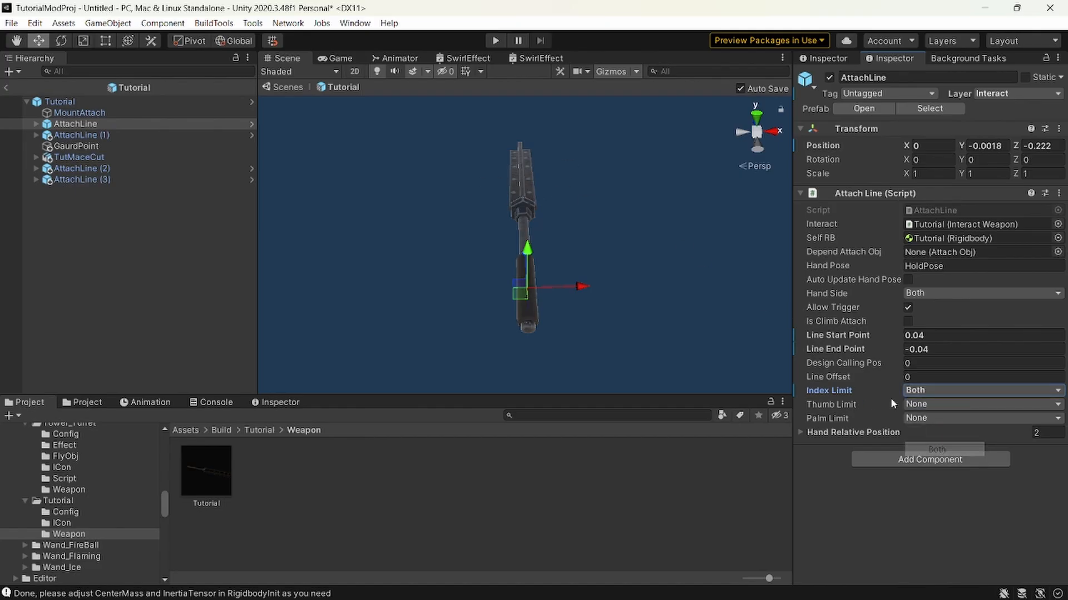
Try Right and Left once more for the AttachLine's Index Limit and restore it to Both.
left_click(924, 392)
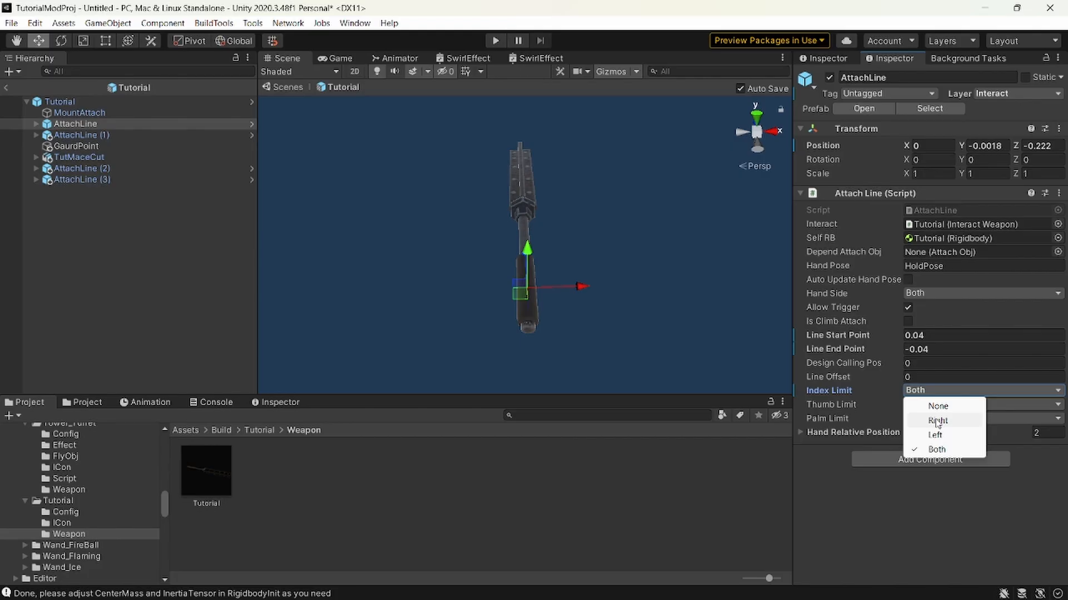
left_click(938, 422)
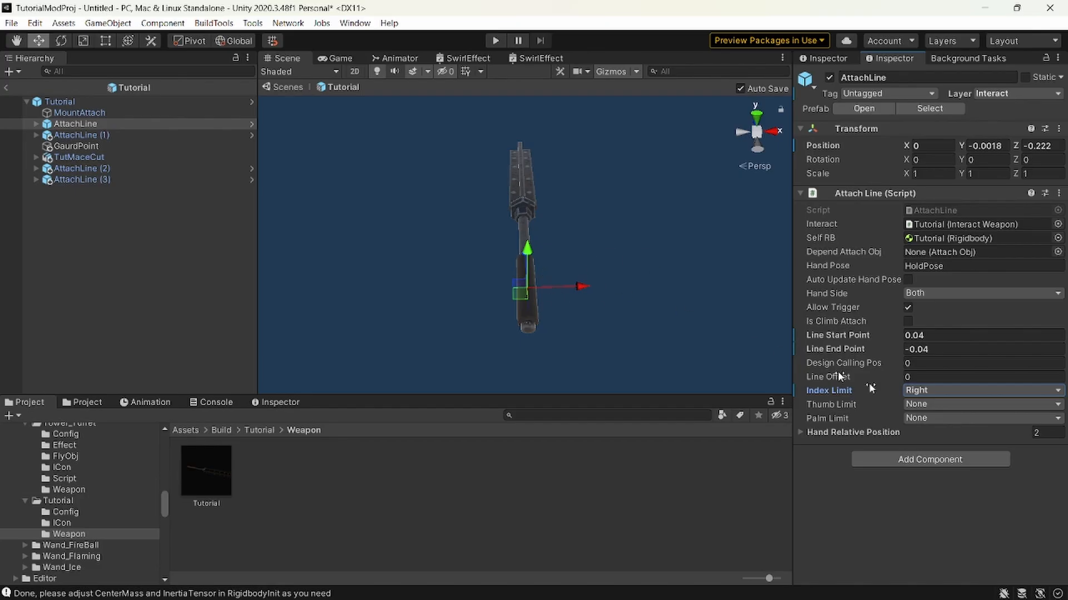
left_click(920, 392)
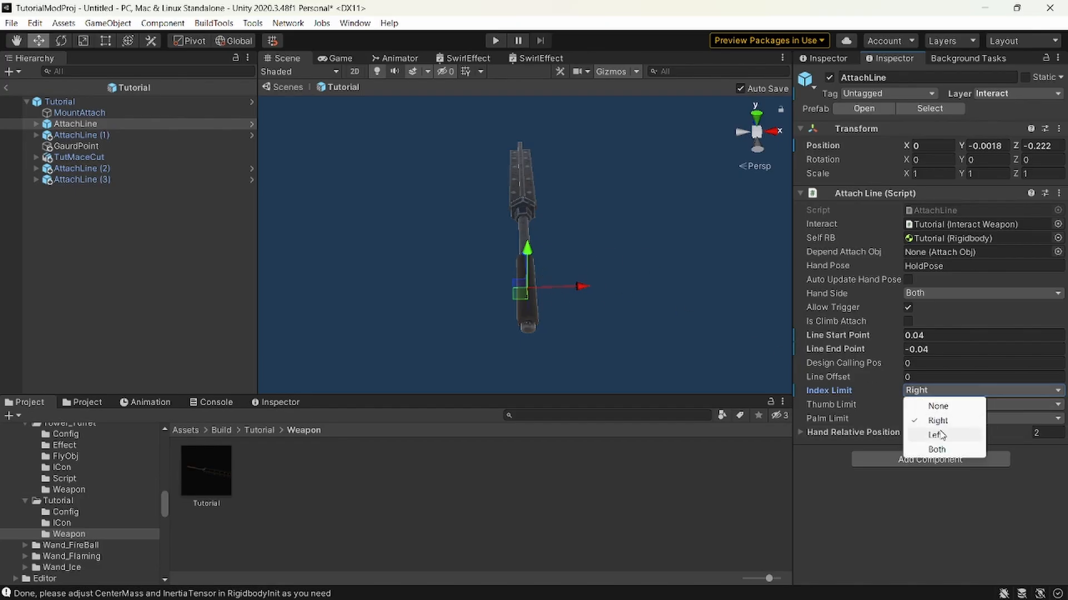
left_click(939, 435)
left_click(933, 391)
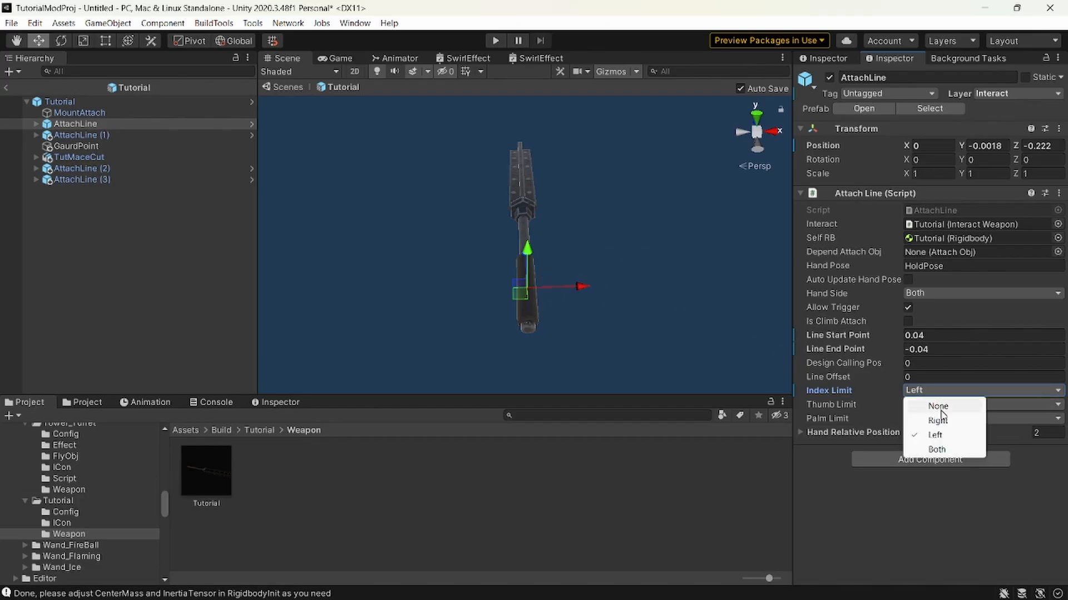
left_click(939, 448)
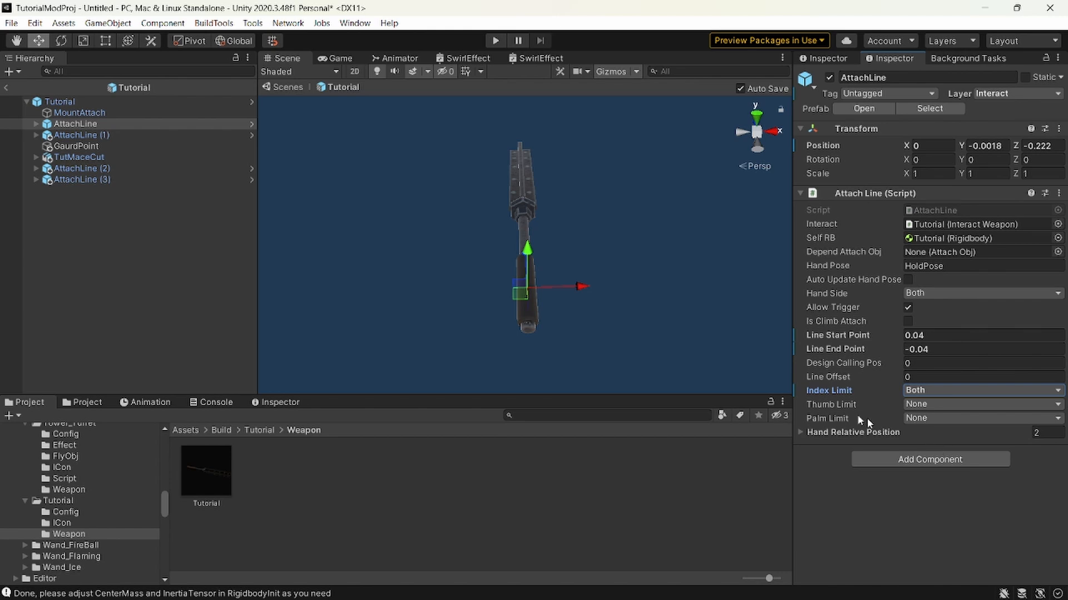
Examine the AttachLine's Thumb Limit description and options while viewing the mace from the side.
mouse_move(831, 402)
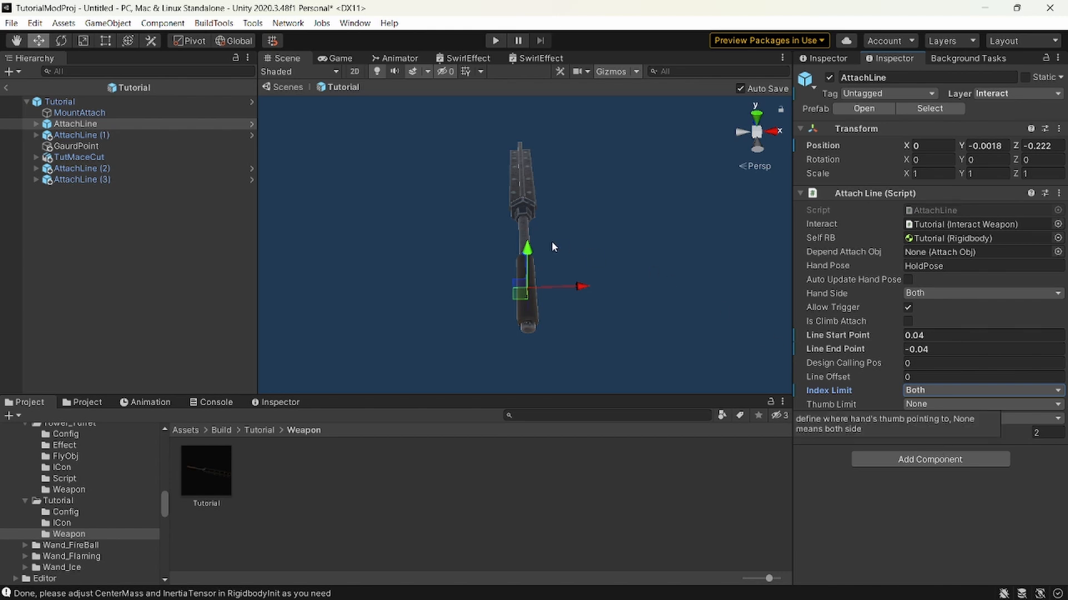
key("w")
mouse_move(552, 241)
right_mouse_down()
mouse_move(519, 248)
mouse_move(563, 250)
right_mouse_up()
key("d")
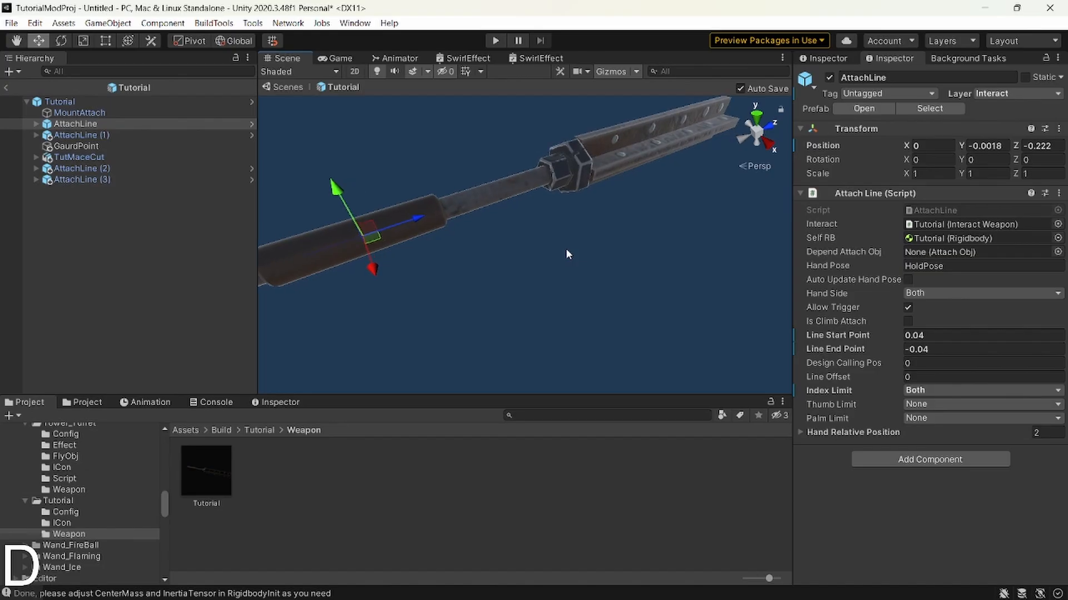
right_click_drag(462, 277, 459, 231)
key("s")
left_click(924, 407)
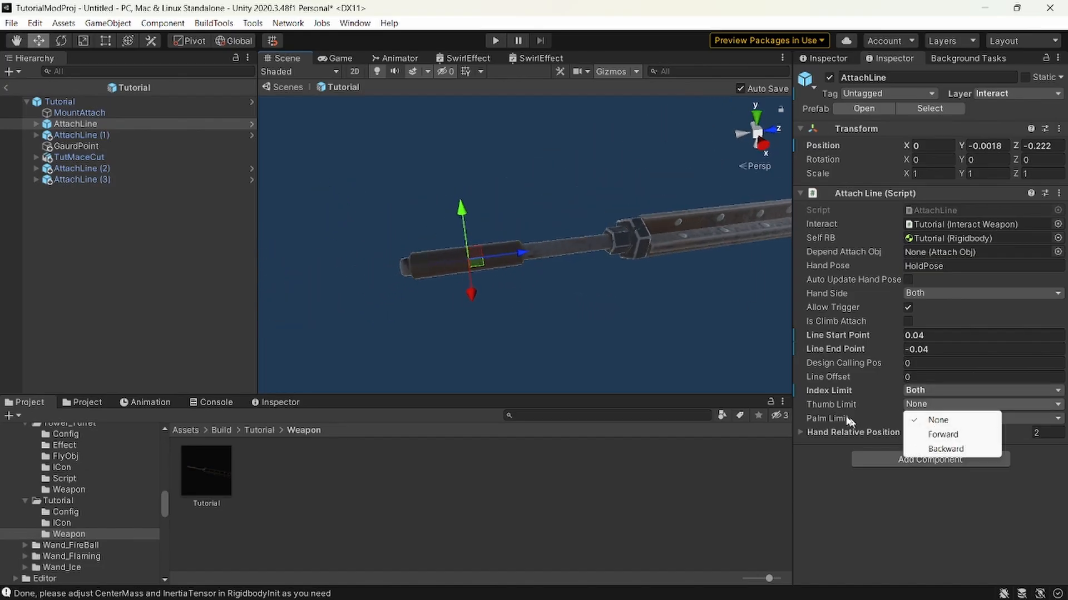
left_click(828, 405)
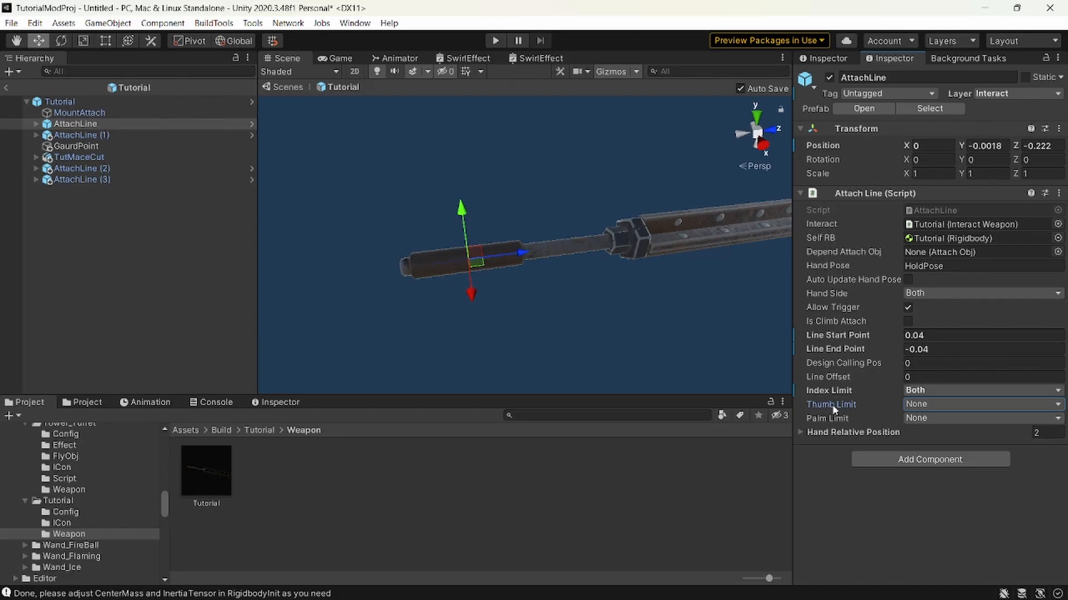
mouse_move(833, 407)
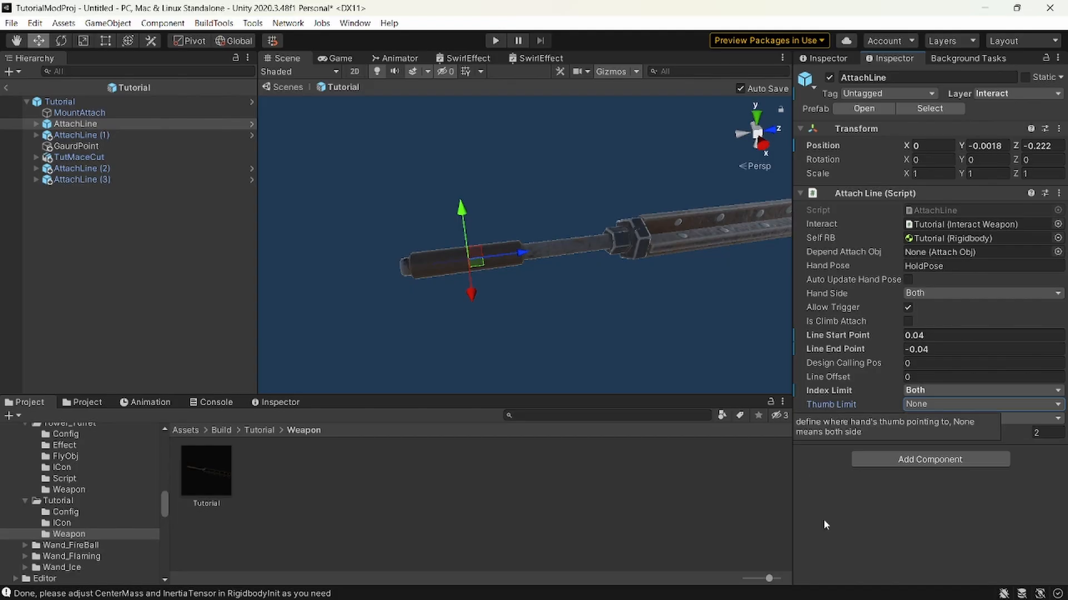
key("d")
right_click_drag(695, 375, 596, 348)
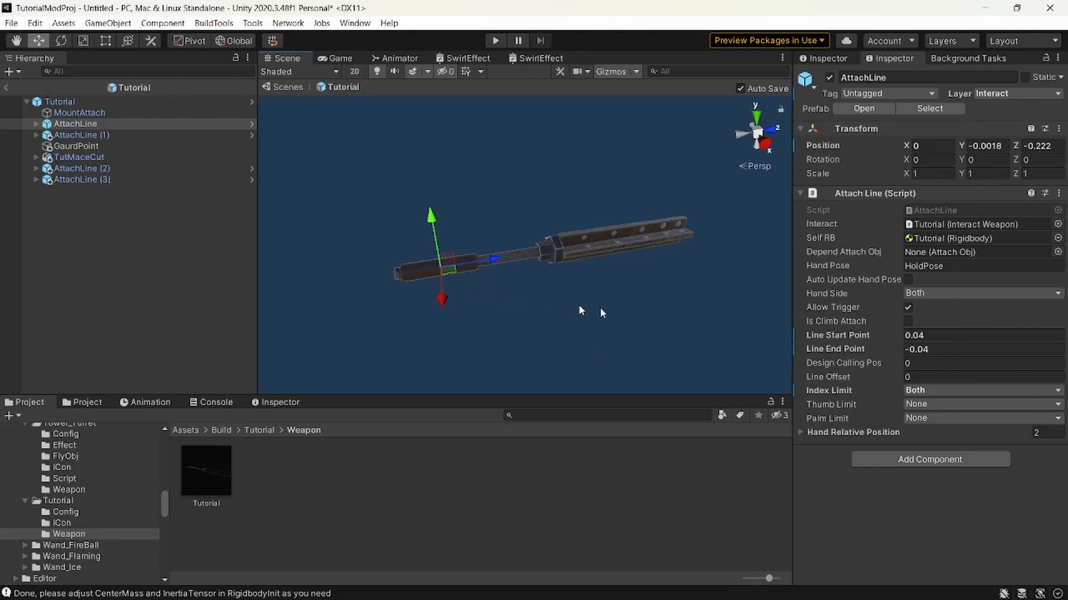
Try Forward and Backward for the AttachLine's Thumb Limit and set it back to None.
left_click(945, 405)
left_click(945, 432)
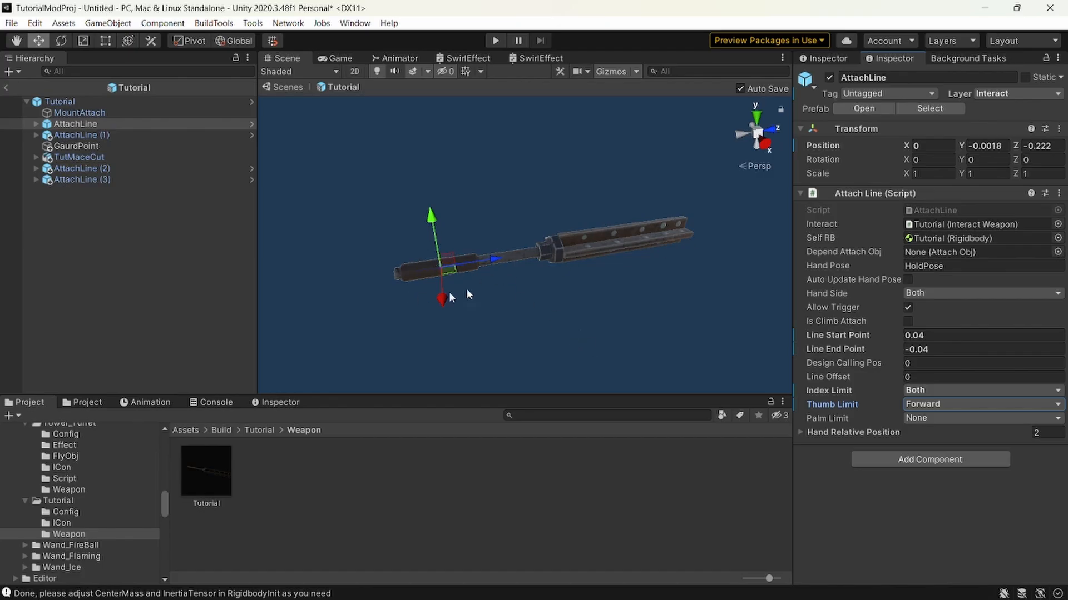
left_click(924, 405)
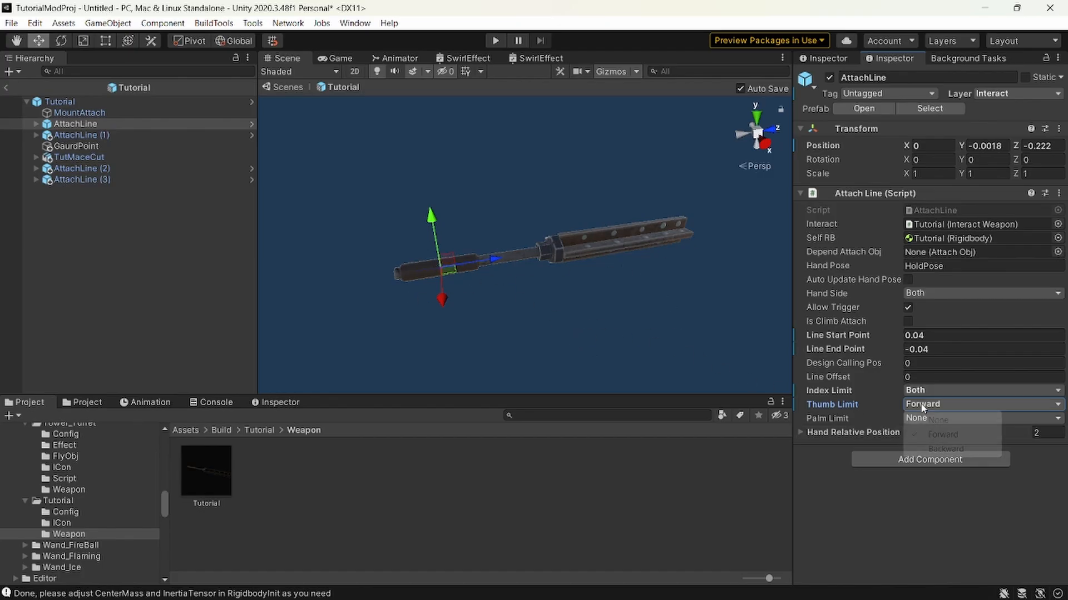
left_click(945, 448)
right_click_drag(674, 322, 592, 314)
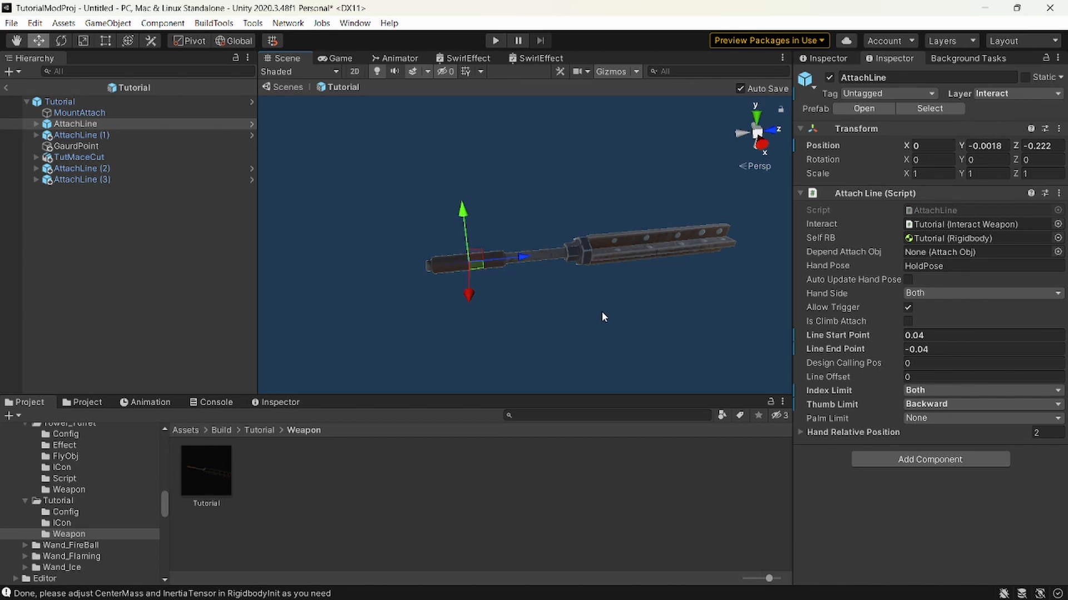
left_click(932, 406)
left_click(925, 415)
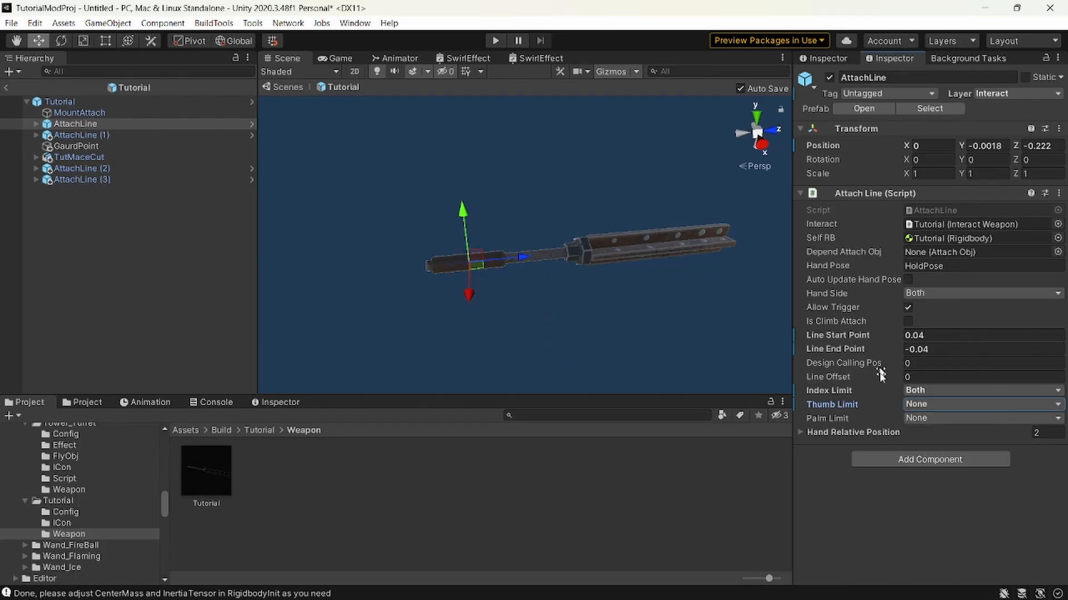
Examine the AttachLine's Palm Limit description and options against the Y axis of the mace handle.
mouse_move(829, 424)
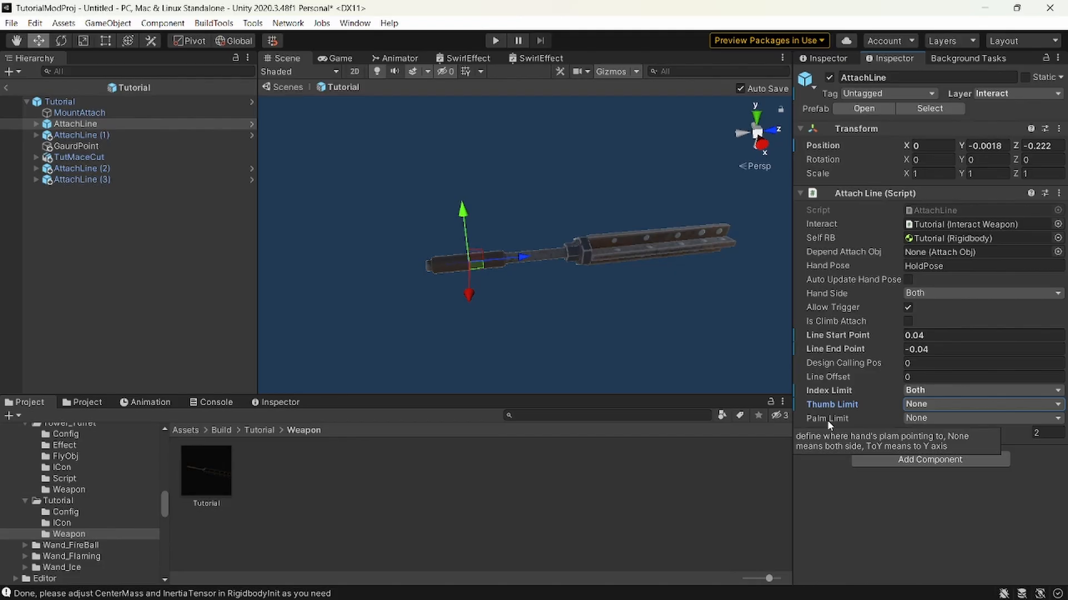
left_click(928, 420)
right_click_drag(632, 318, 606, 318)
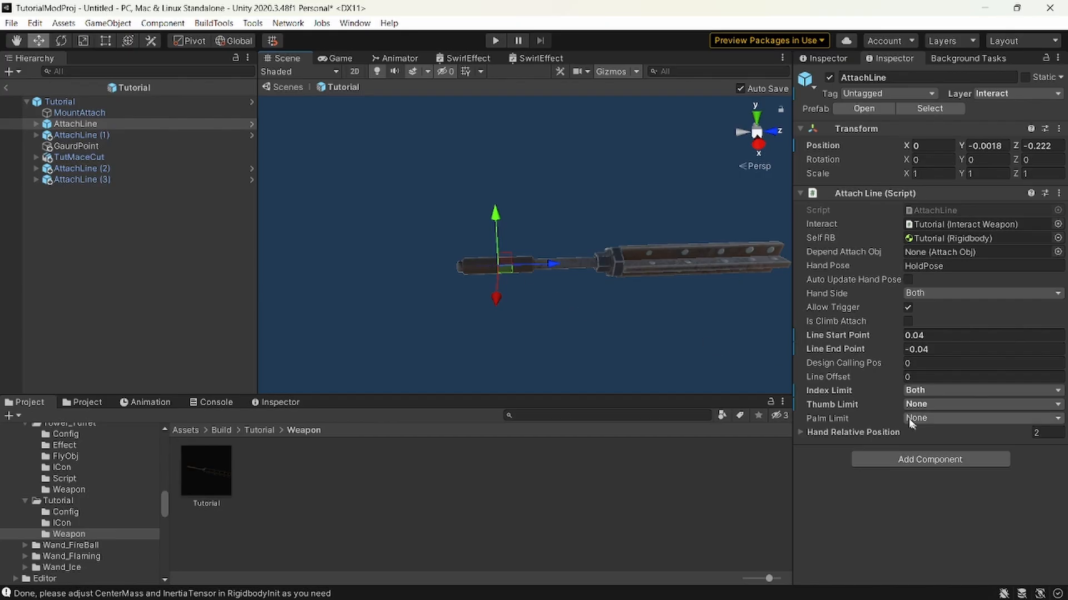
left_click(820, 391)
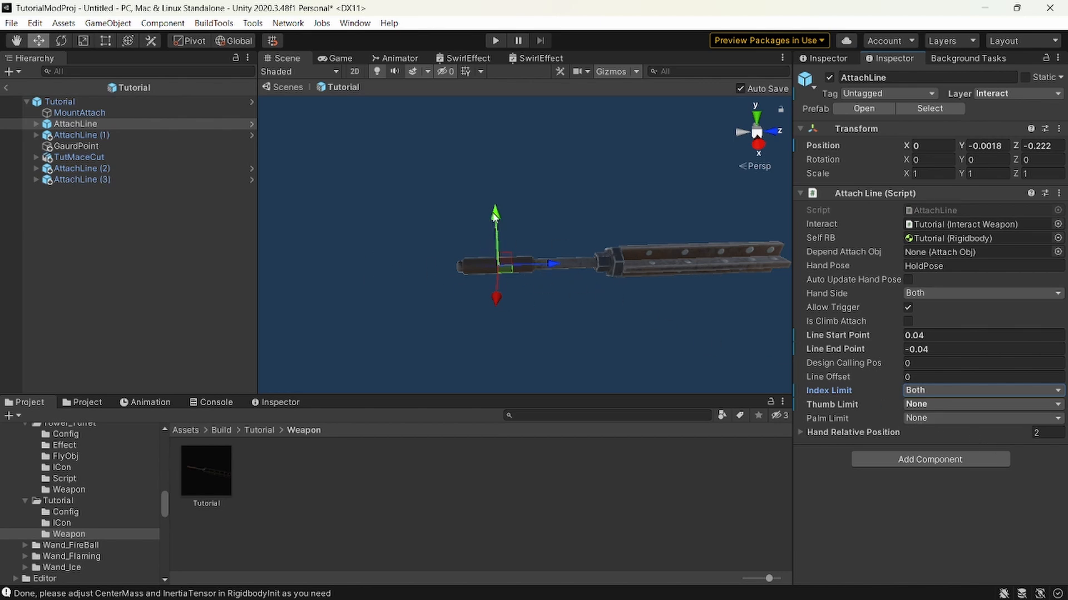
Try To Y and From Y for the AttachLine's Palm Limit and set it back to None.
left_click(923, 418)
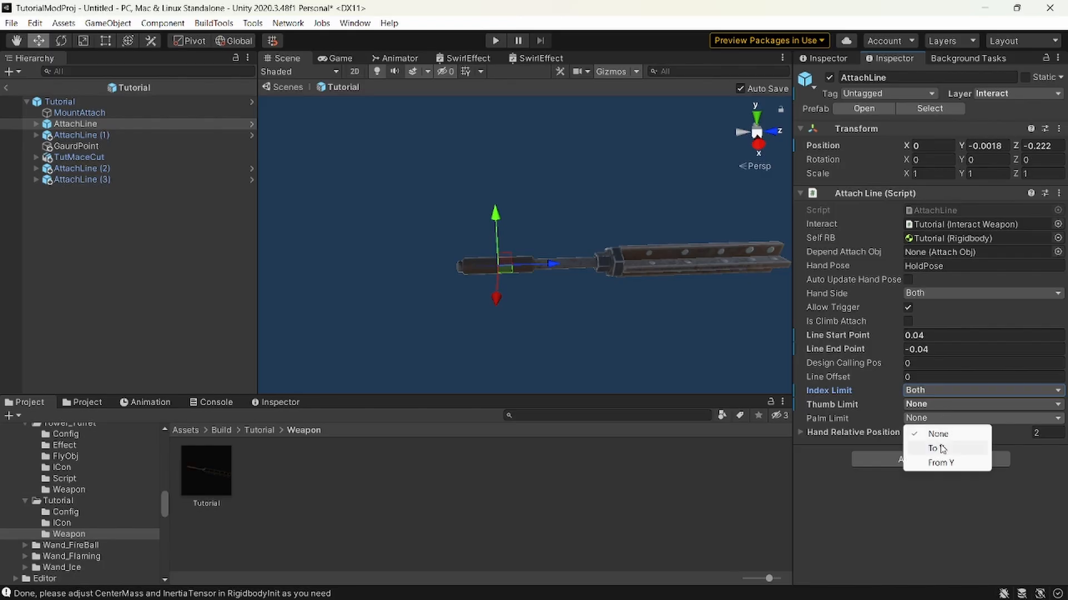
left_click(936, 449)
left_click(927, 418)
left_click(939, 461)
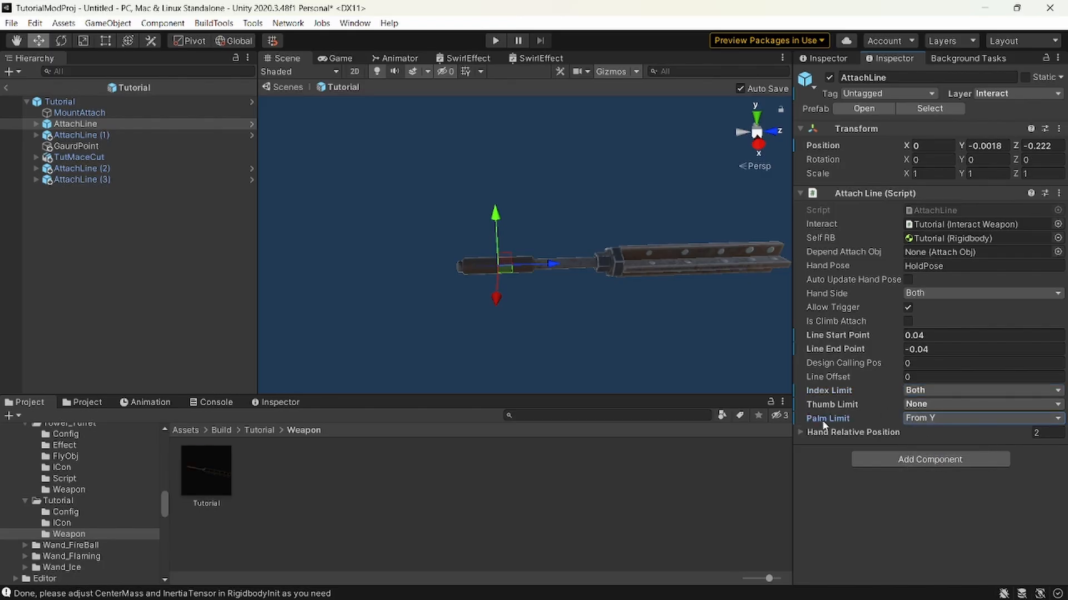
left_click(928, 418)
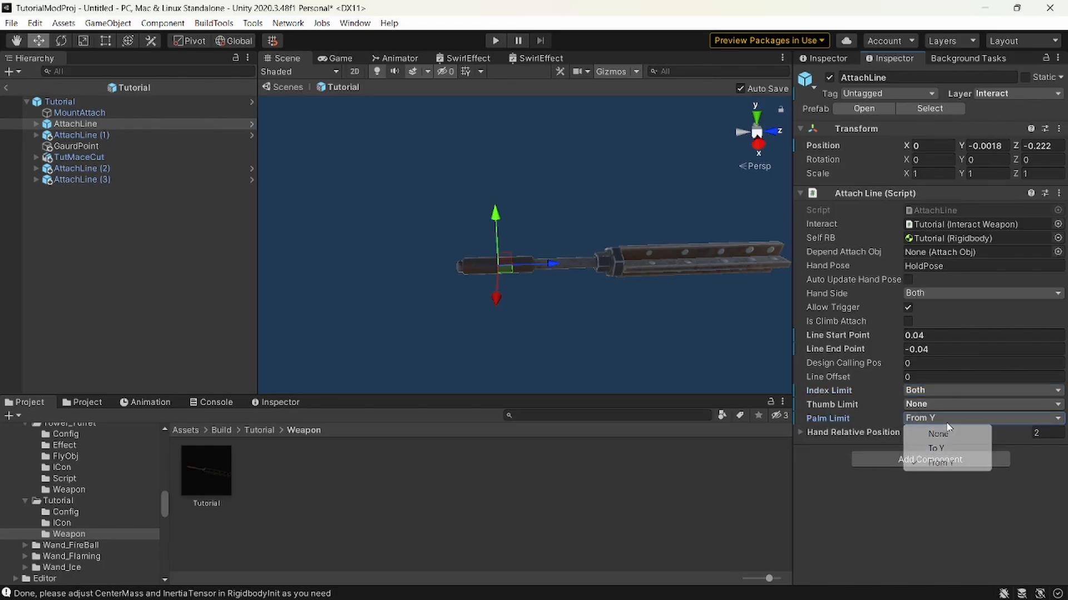
left_click(937, 435)
Examine the mace handle and the AttachLine's axes from several angles to compare possible palm directions.
left_click_drag(777, 372, 599, 326, "alt")
scroll(522, 306, "up", 2)
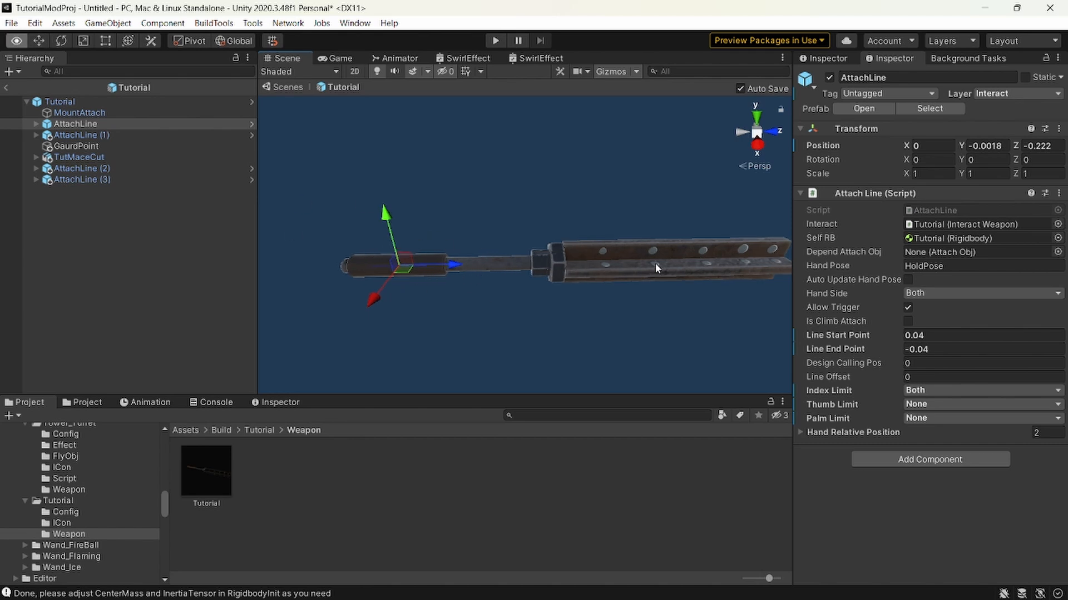
scroll(654, 264, "down", 3)
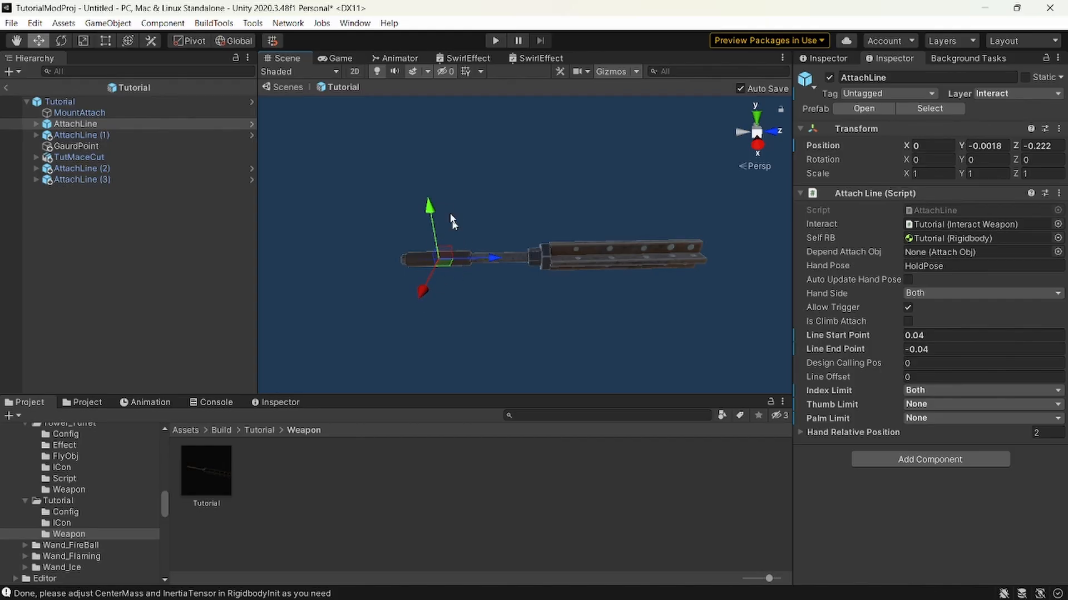
key("shift+w+a")
right_click_drag(524, 279, 387, 194)
key("shift+s")
key("shift+w+d")
key("s")
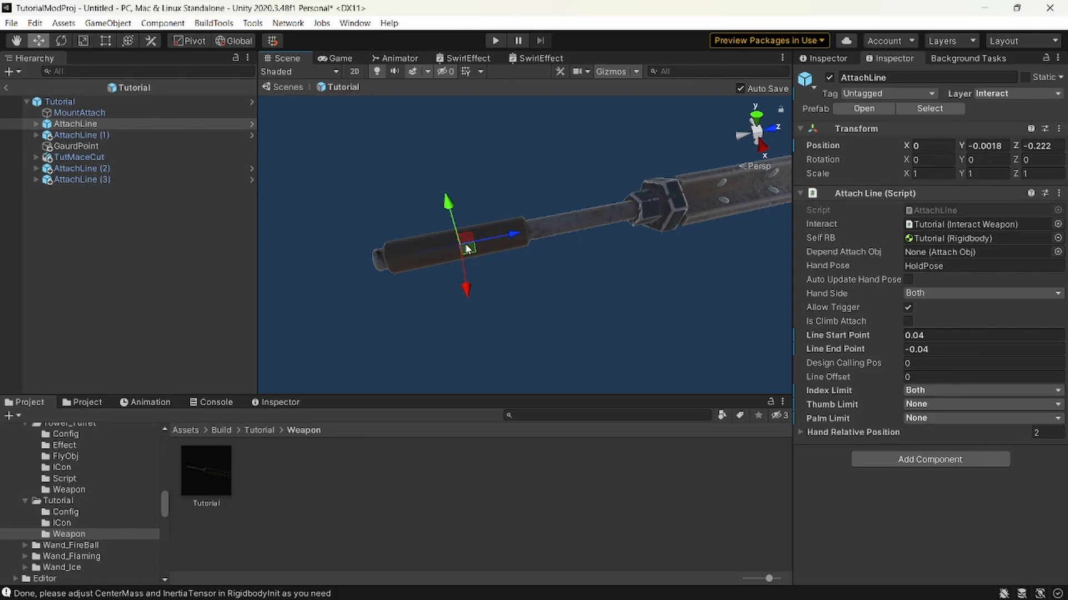
right_click_drag(488, 243, 454, 187)
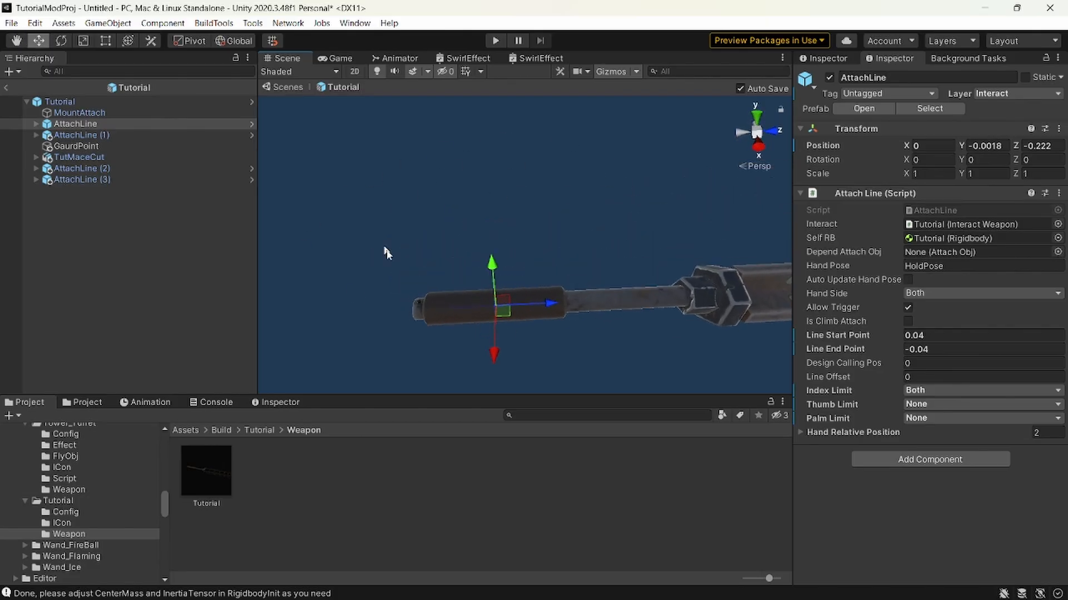
key("w")
right_click_drag(507, 222, 500, 194)
key("s")
Search the project assets for "shield" and clear the search.
left_click(582, 414)
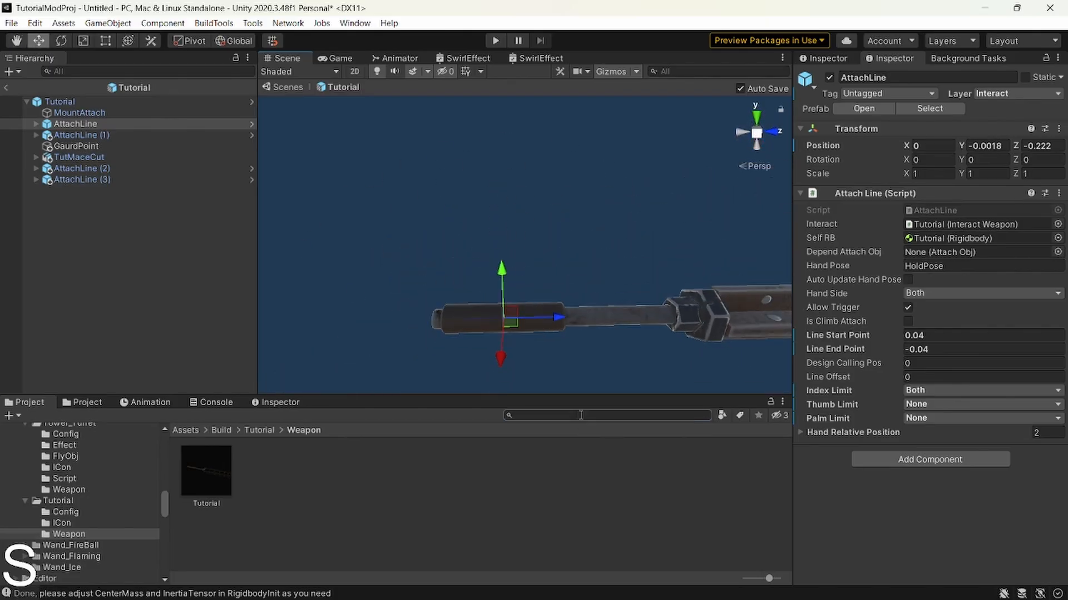
type("shield")
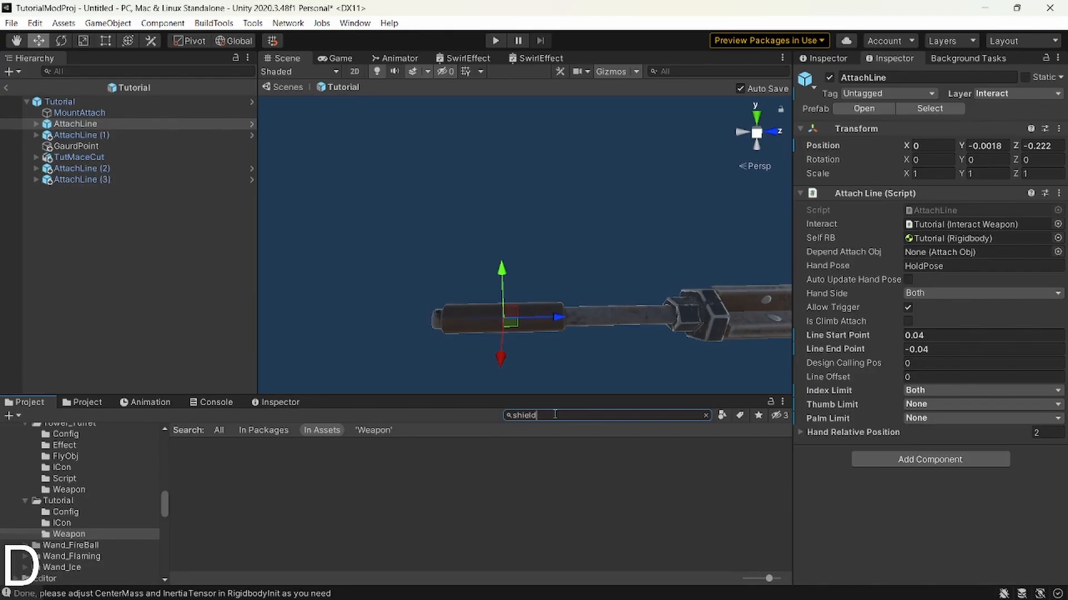
left_click_drag(555, 415, 359, 402)
key("BackSpace")
Add a 3D cylinder object to the Tutorial prefab.
left_click(110, 261)
right_click(110, 262)
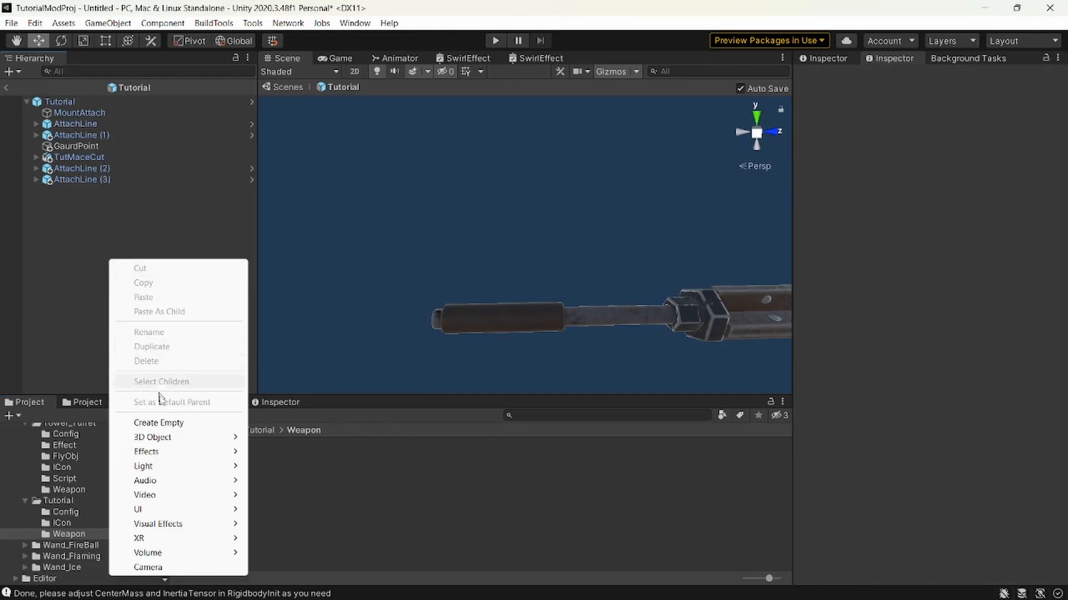
mouse_move(166, 437)
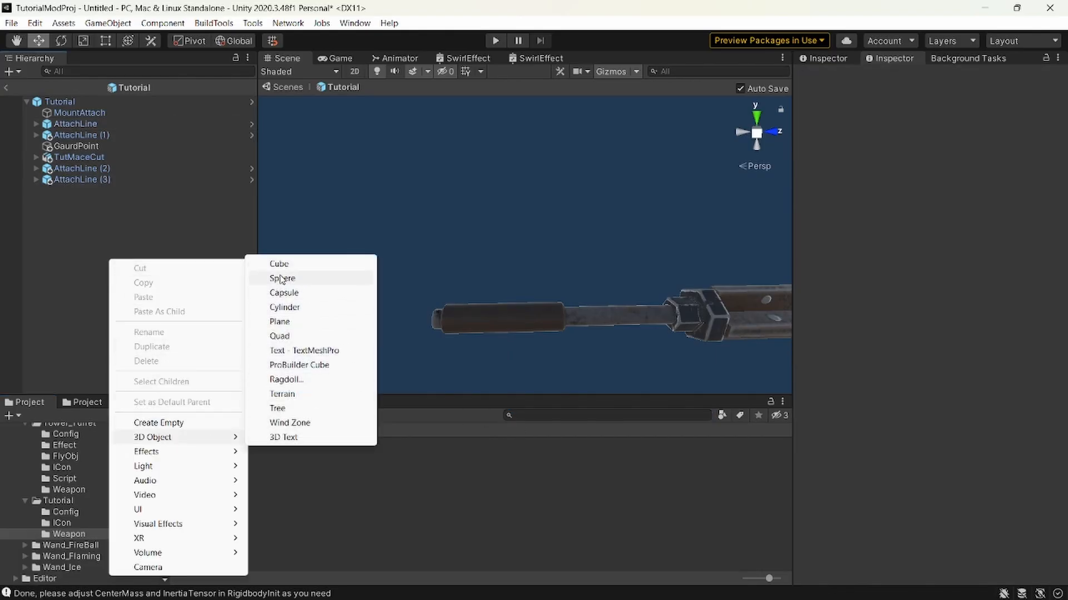
left_click(285, 307)
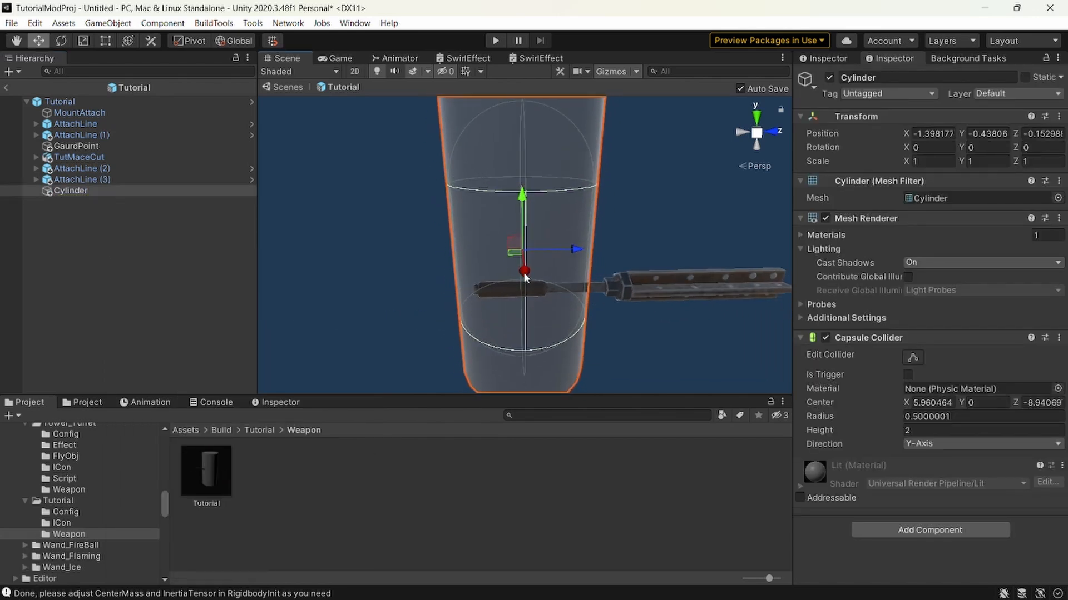
Position the cylinder near the mace handle at X 0, about Y 0.1 and Z -0.234.
left_click(933, 134)
key("BackSpace")
left_click(979, 136)
key("BackSpace")
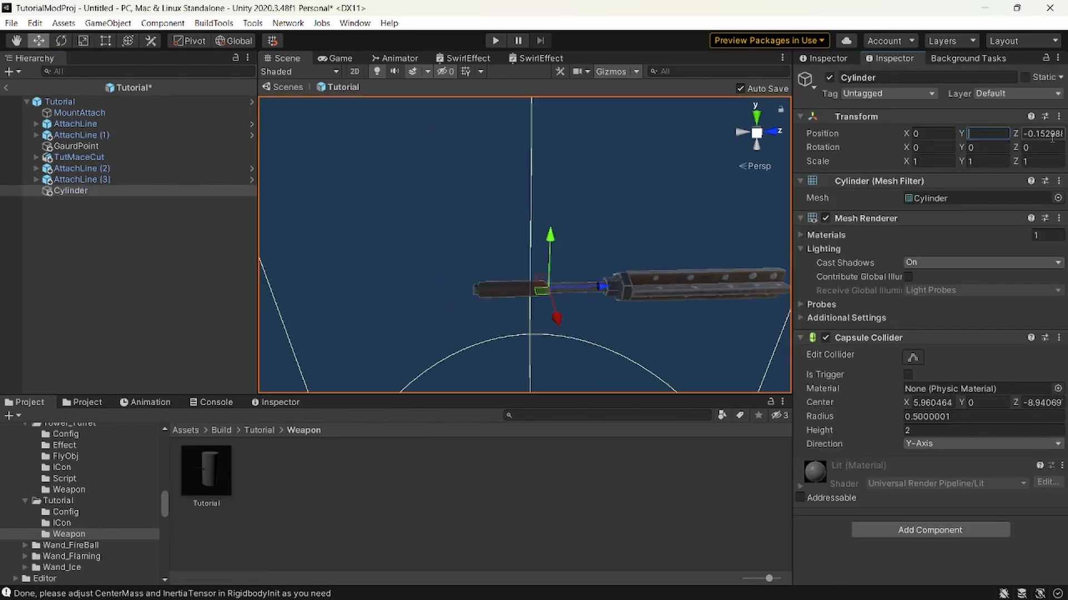
left_click(1047, 137)
key("BackSpace")
left_click_drag(626, 277, 523, 235)
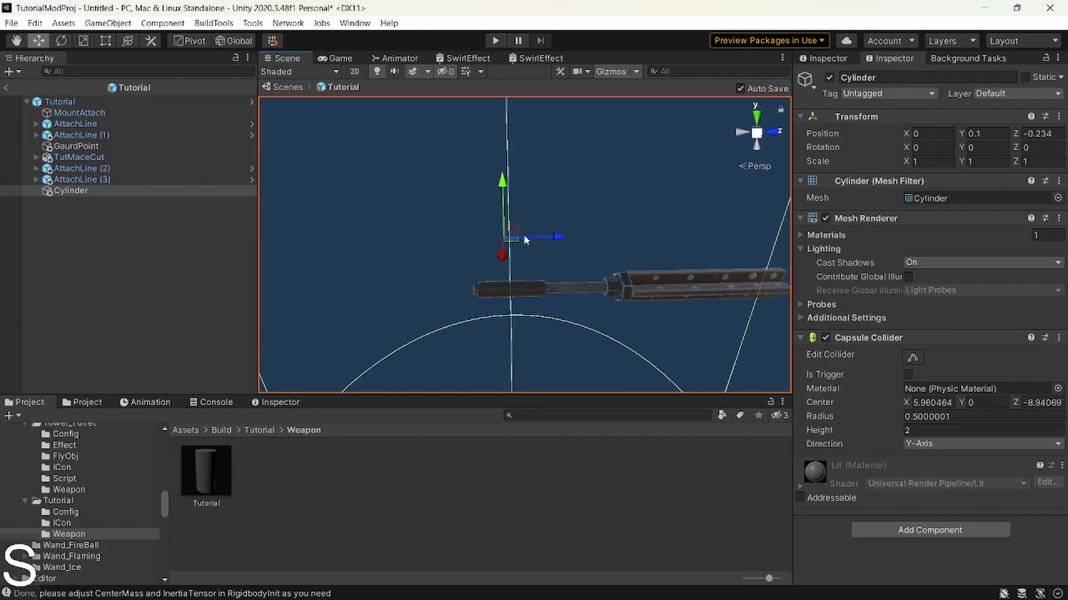
Scale the cylinder down uniformly to about 0.047.
key("e")
key("f")
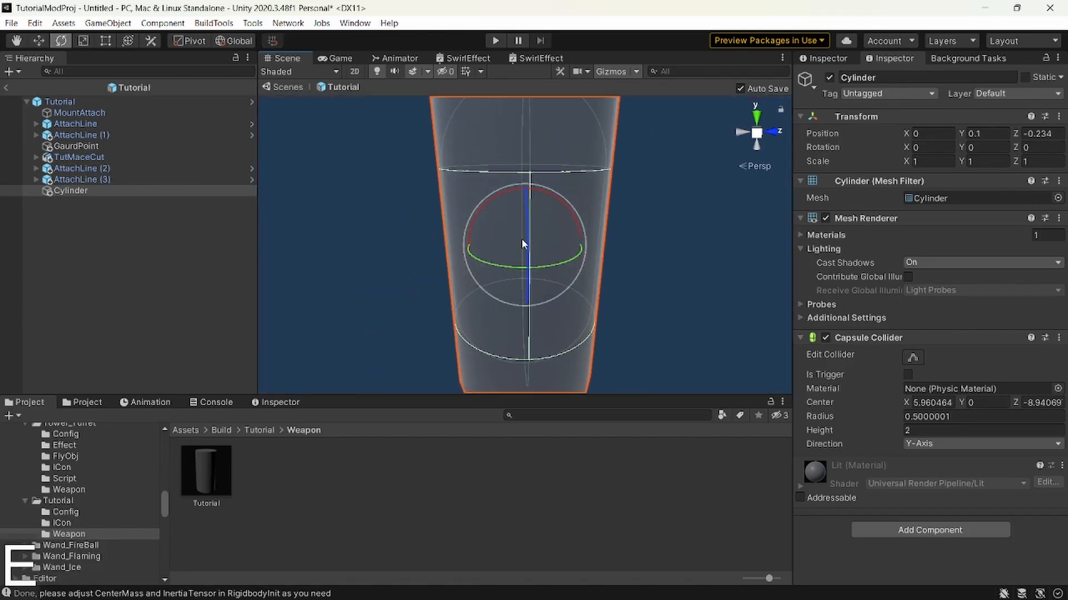
key("r")
left_click_drag(523, 244, 465, 249)
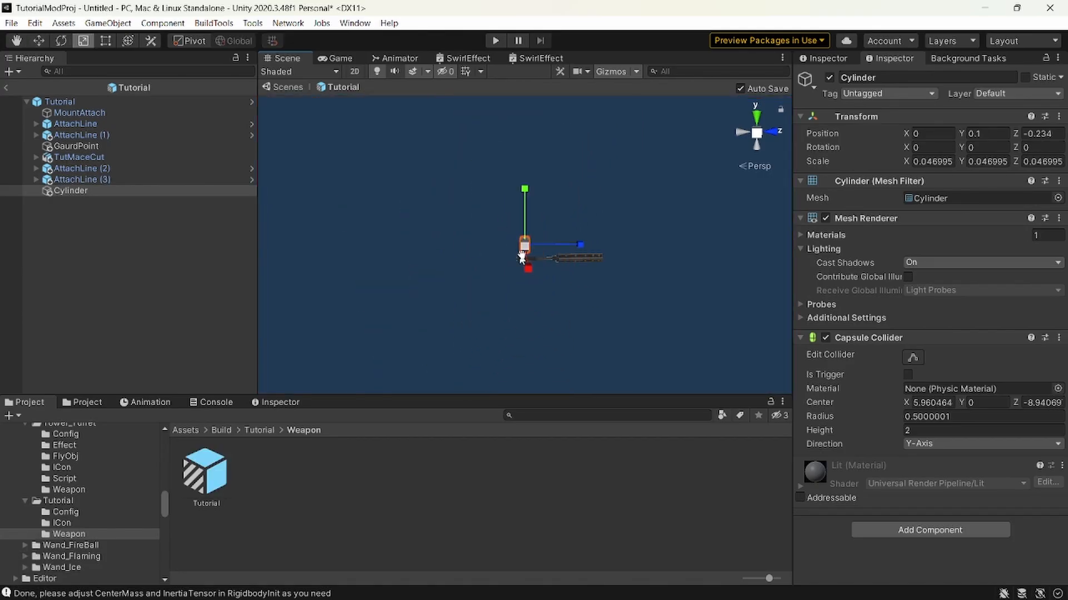
Flatten and widen the cylinder into a shield-like disc, scaled to about 0.2 in X and Z and 0.005 in Y.
key("shift+w")
mouse_move(466, 249)
right_mouse_down()
mouse_move(485, 268)
mouse_move(480, 255)
right_mouse_up()
key("e")
key("r")
left_click_drag(496, 118, 499, 169, "ctrl")
key("d")
mouse_move(501, 170)
right_mouse_down()
mouse_move(376, 239)
mouse_move(508, 187)
right_mouse_up()
key("w")
key("e")
key("r")
left_click_drag(509, 188, 720, 182)
key("e")
key("r")
left_click_drag(508, 123, 521, 179)
Move the disc to just above the mace handle, at about Y 0.047 and Z -0.225, and view it from the side.
key("w")
left_click_drag(519, 127, 520, 149)
key("a")
right_click_drag(523, 167, 566, 124)
key("w")
key("s")
left_click_drag(574, 115, 577, 152)
key("a")
right_click_drag(575, 248, 571, 218)
key("w")
key("s")
key("w")
key("s")
key("s")
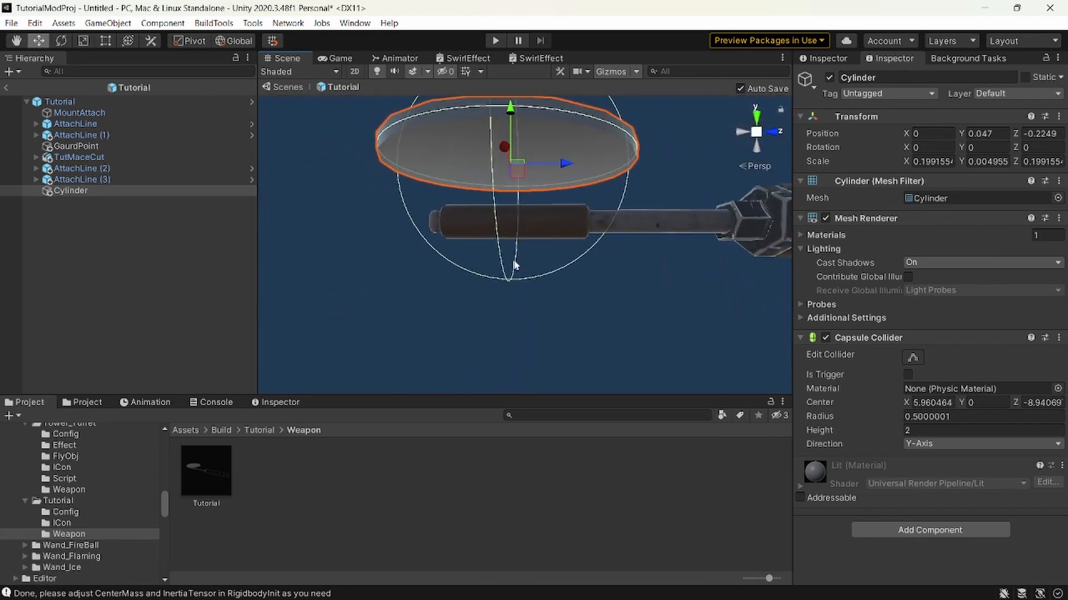
Set the Palm Limit of AttachLine (2) to From Y and compare it with the disc above the mace handle.
key("w")
right_click_drag(515, 264, 499, 163)
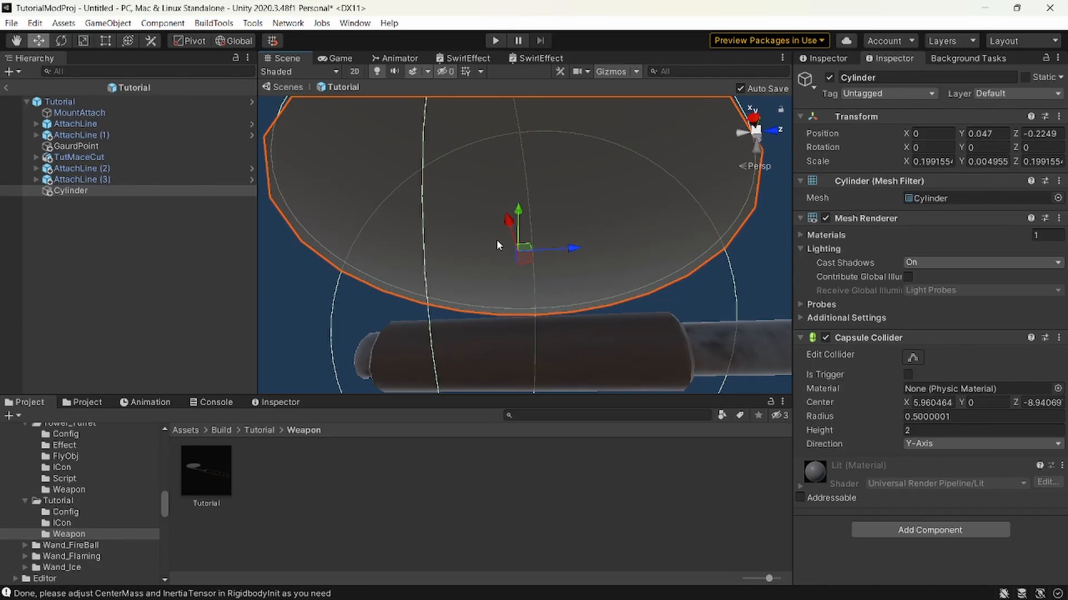
left_click(82, 168)
left_click(922, 418)
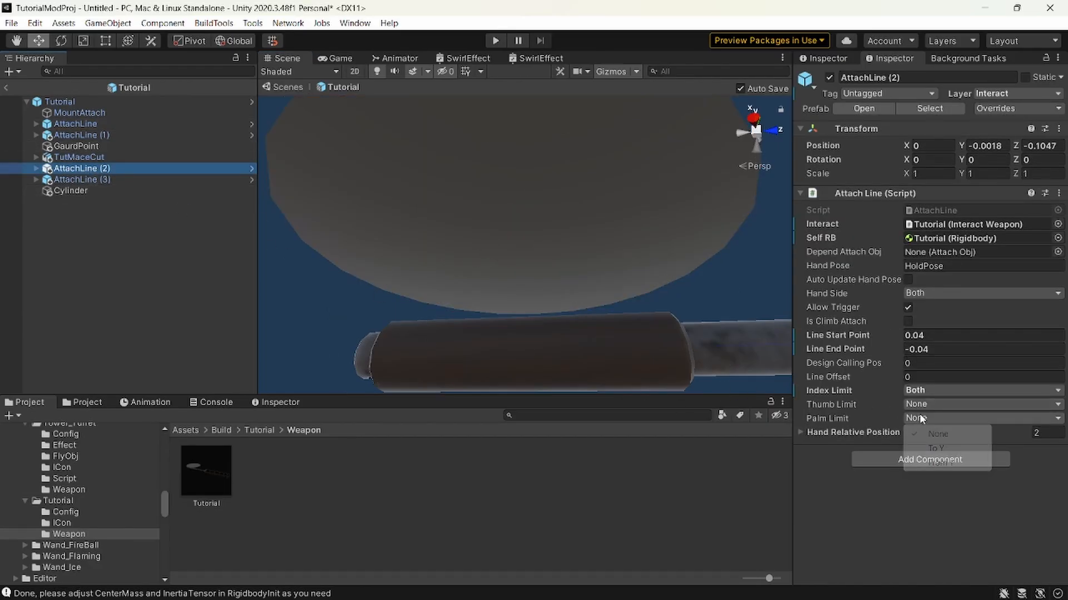
left_click(938, 461)
key("s")
right_click_drag(549, 322, 534, 349)
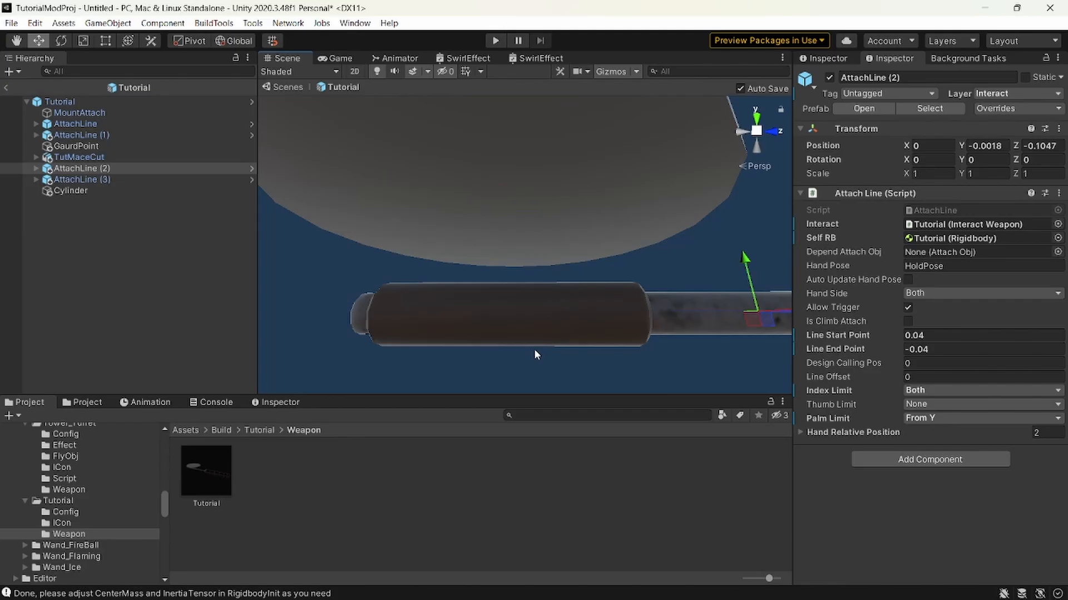
Switch the Palm Limit of AttachLine (2) to To Y, and reset it to None.
left_click(959, 420)
left_click(945, 445)
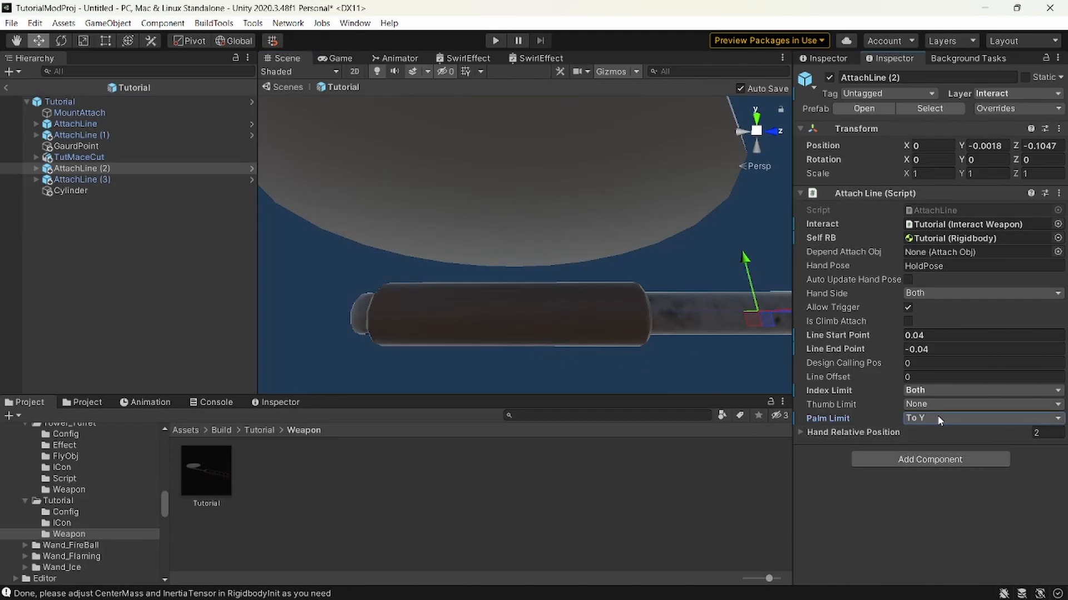
left_click(940, 417)
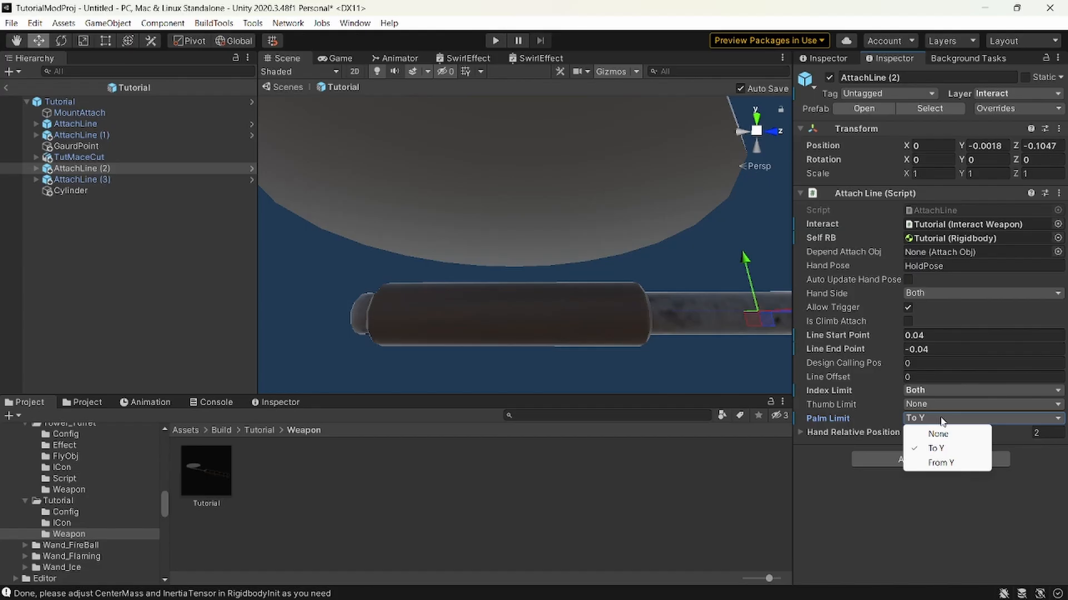
left_click(941, 433)
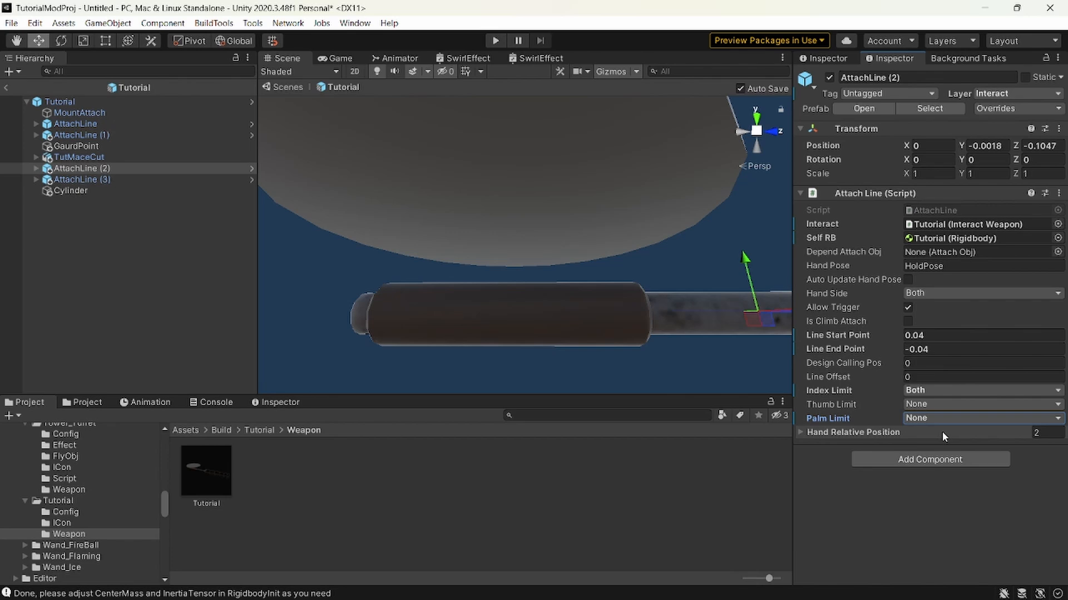
left_click(534, 241)
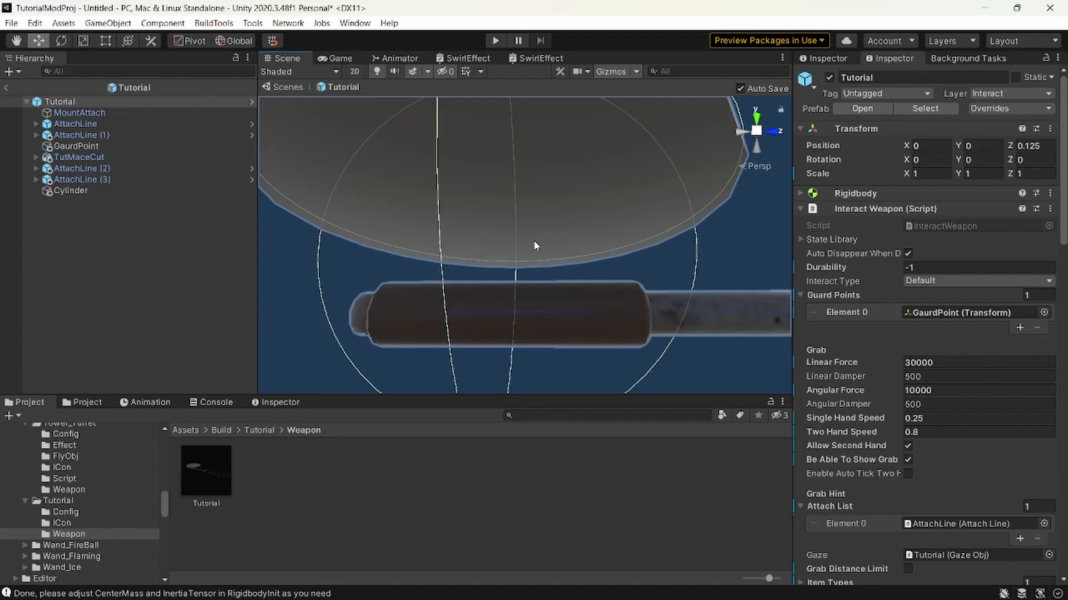
key("Delete")
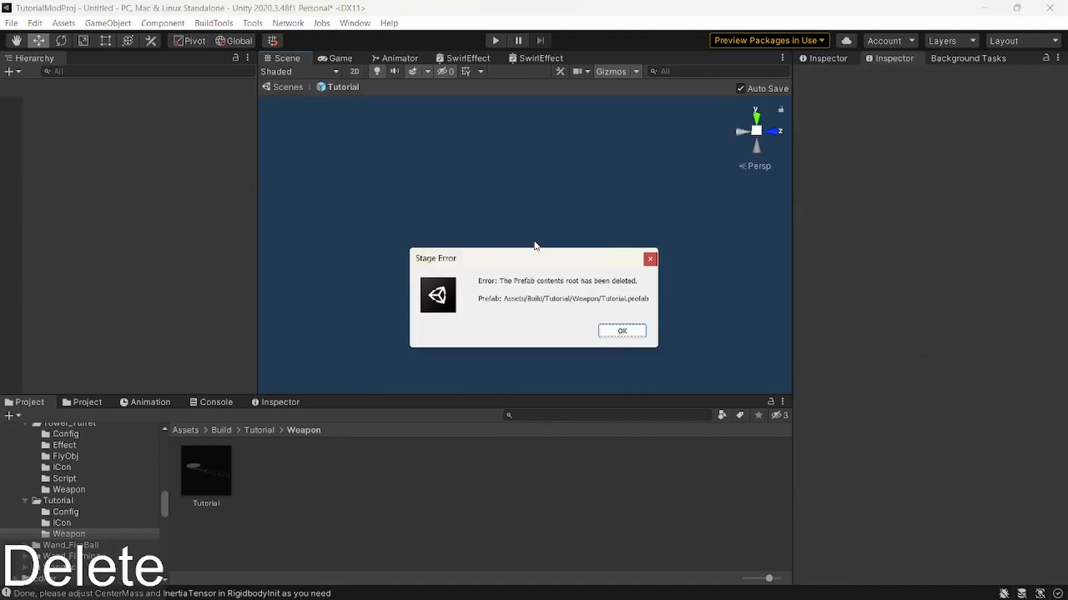
left_click(622, 332)
key("ctrl+z")
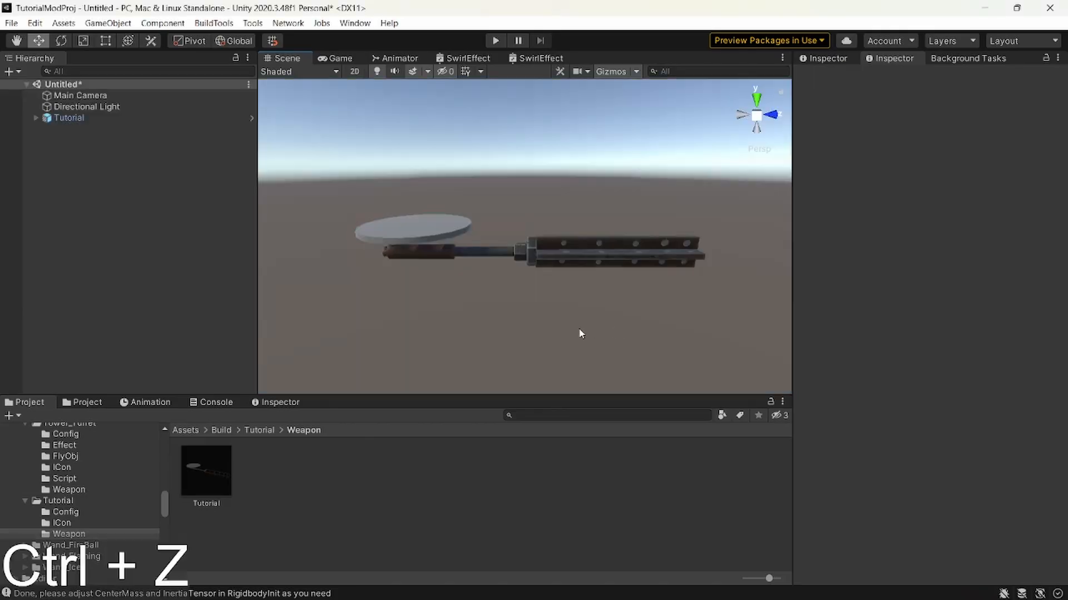
double_click(212, 486)
Delete the Cylinder disc from the Tutorial prefab and view the mace handle from the side.
left_click(94, 190)
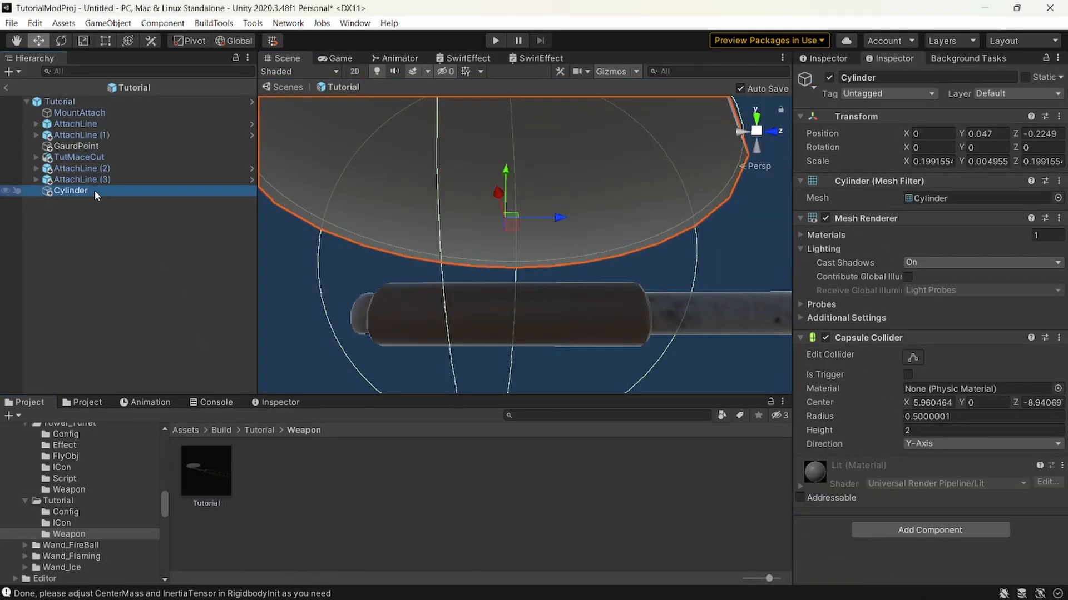
key("Delete")
key("s")
right_click_drag(465, 283, 489, 327)
key("w")
key("d")
Review the shared Attach Line settings of AttachLine (2) and AttachLine (3) together.
left_click(158, 183)
left_click(145, 169, "shift")
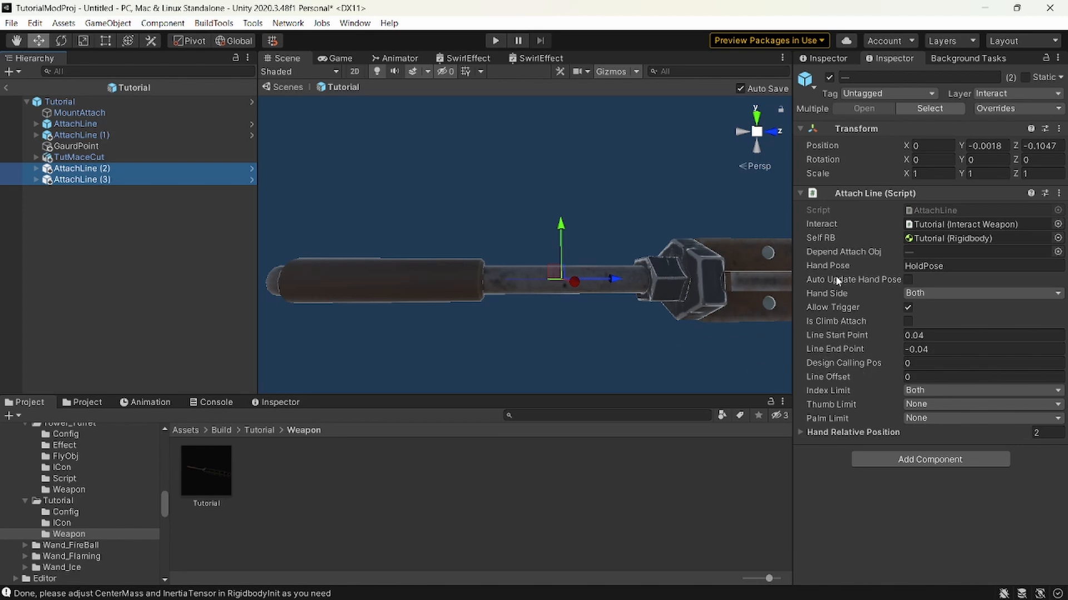
mouse_move(842, 282)
left_click(104, 209)
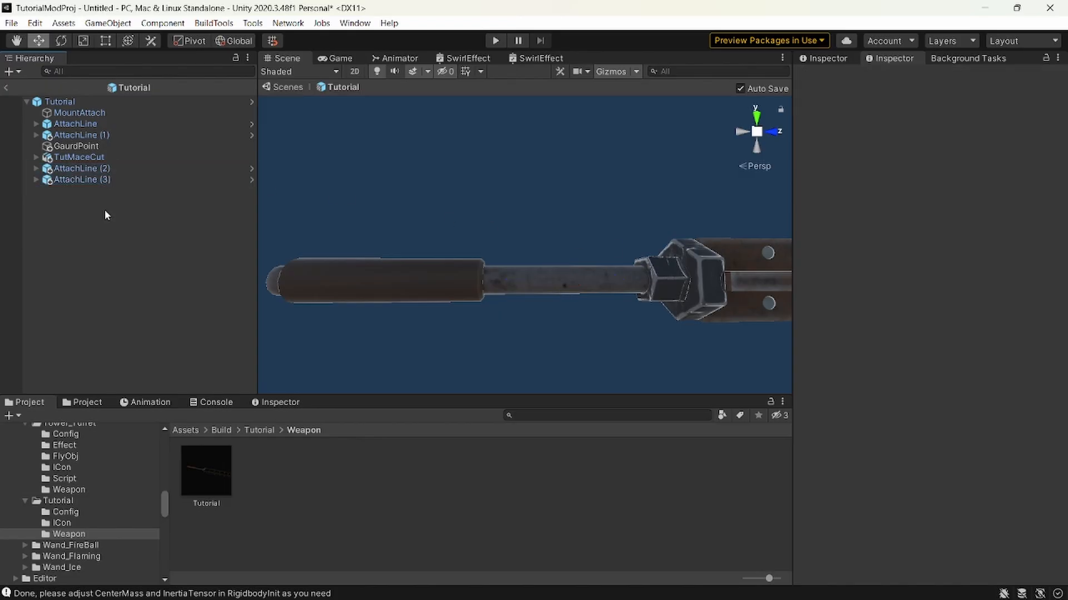
Lock the property display on the Tutorial root object with its Interact Weapon settings.
left_click(83, 106)
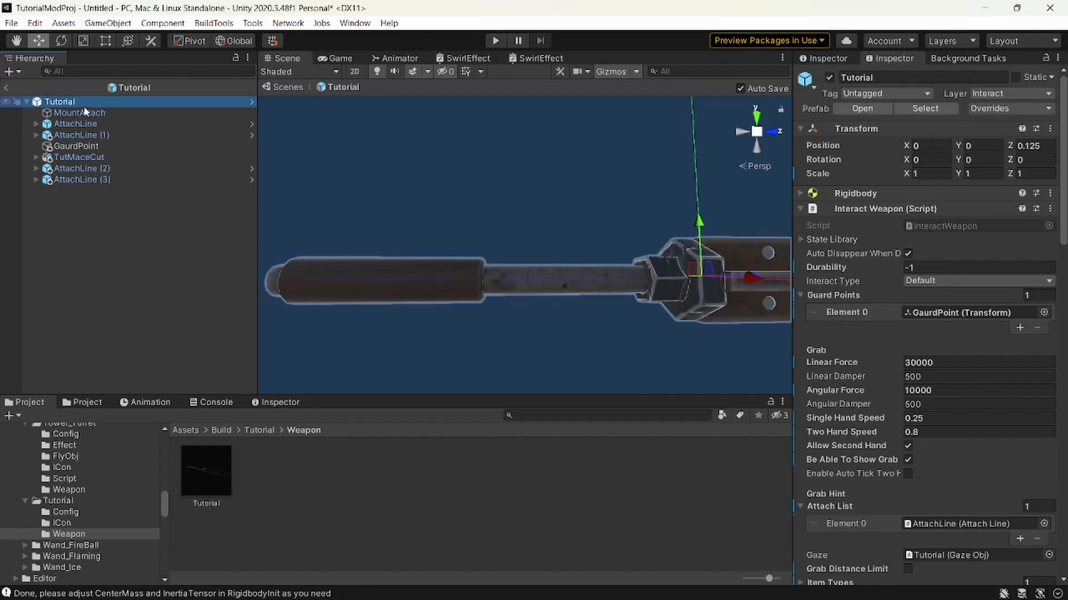
right_click(380, 151)
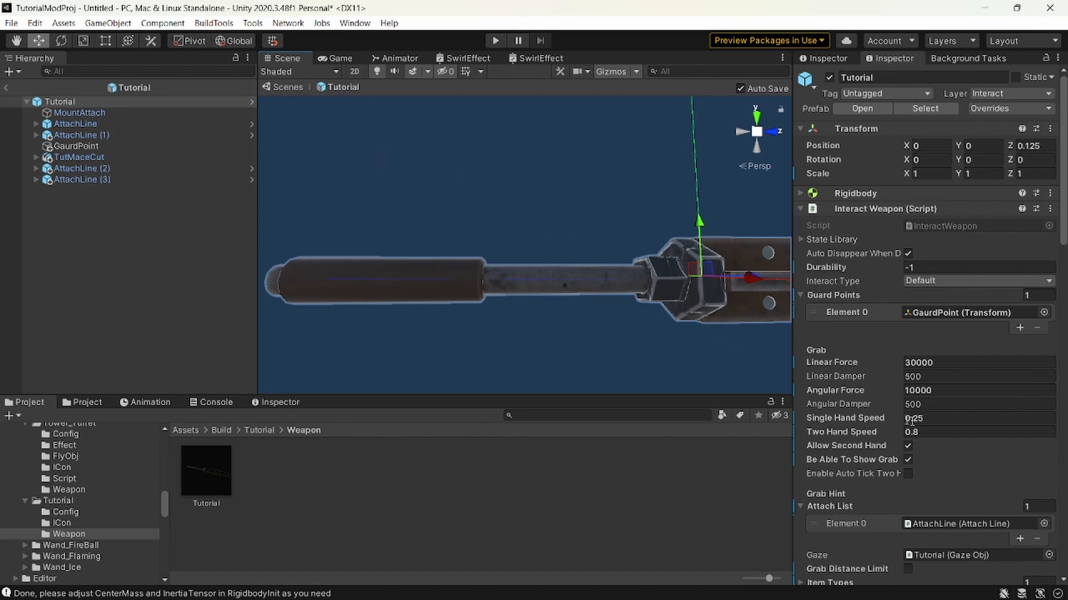
scroll(912, 421, "down", 3)
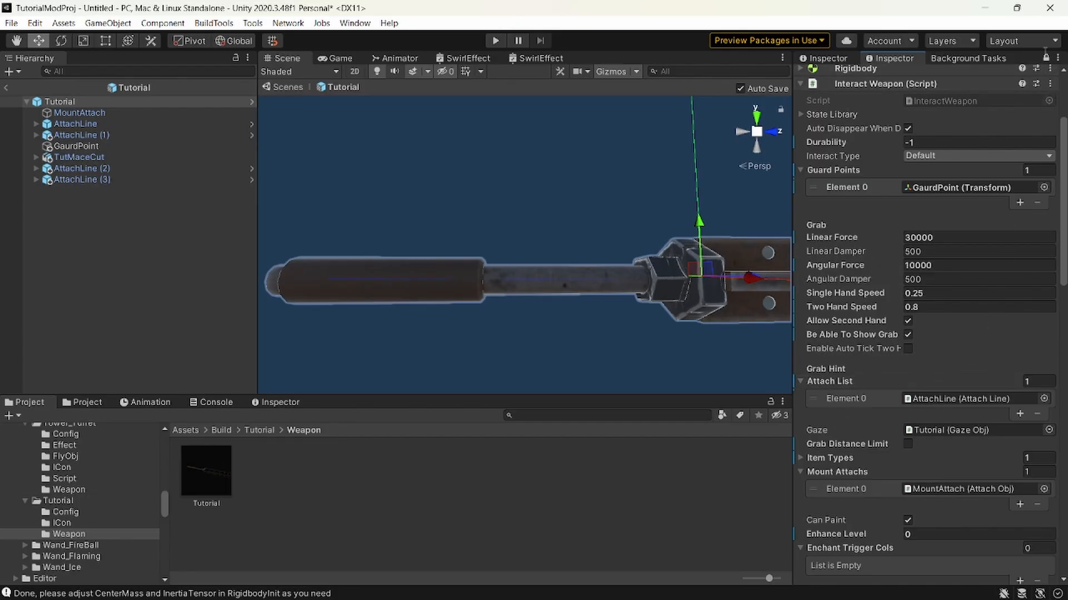
left_click(78, 179)
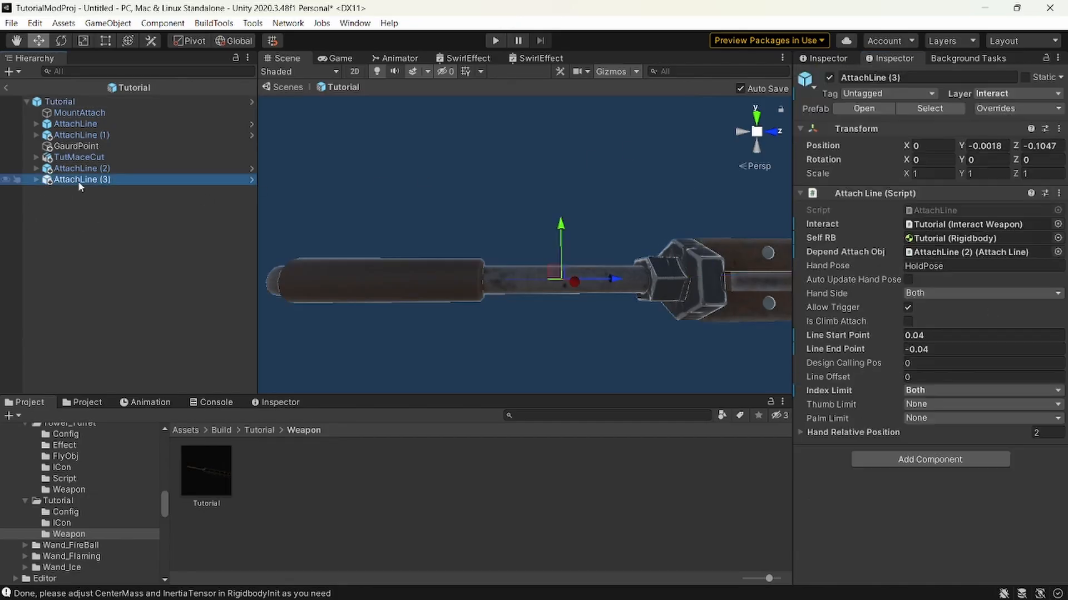
left_click(58, 102)
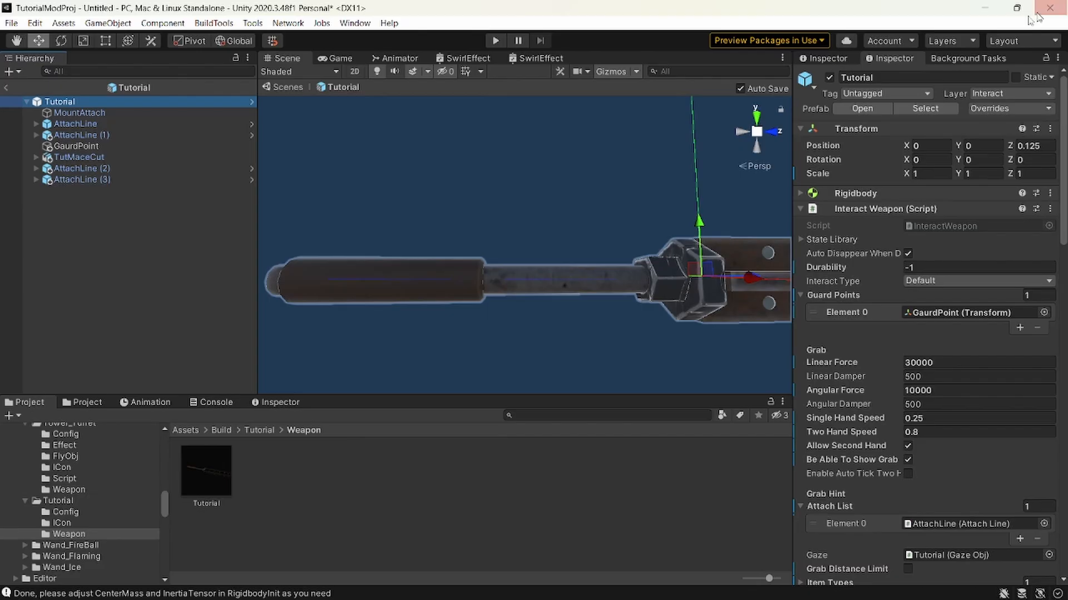
left_click(1046, 58)
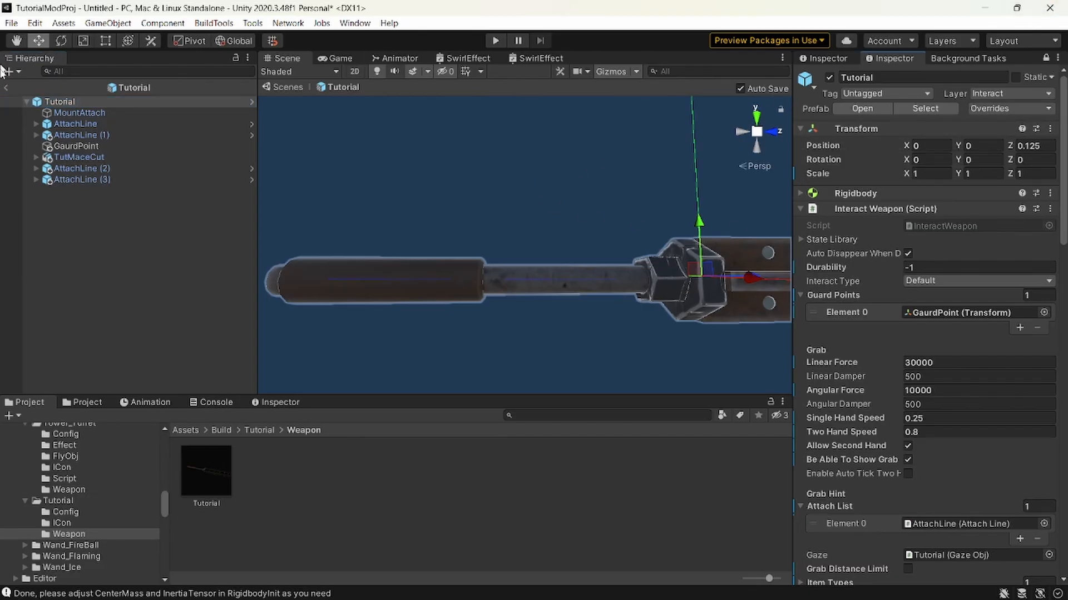
Add AttachLine (1), AttachLine (2) and AttachLine (3) to the Attach List of the Interact Weapon script.
left_click(105, 179)
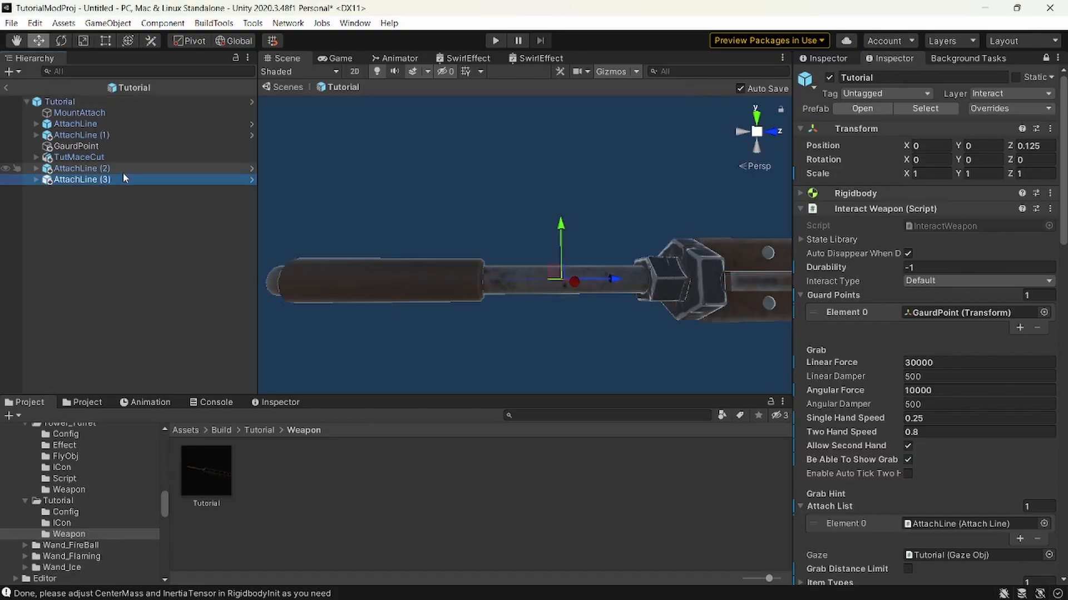
left_click(106, 168, "ctrl")
left_click(89, 135, "ctrl")
scroll(945, 267, "down", 10)
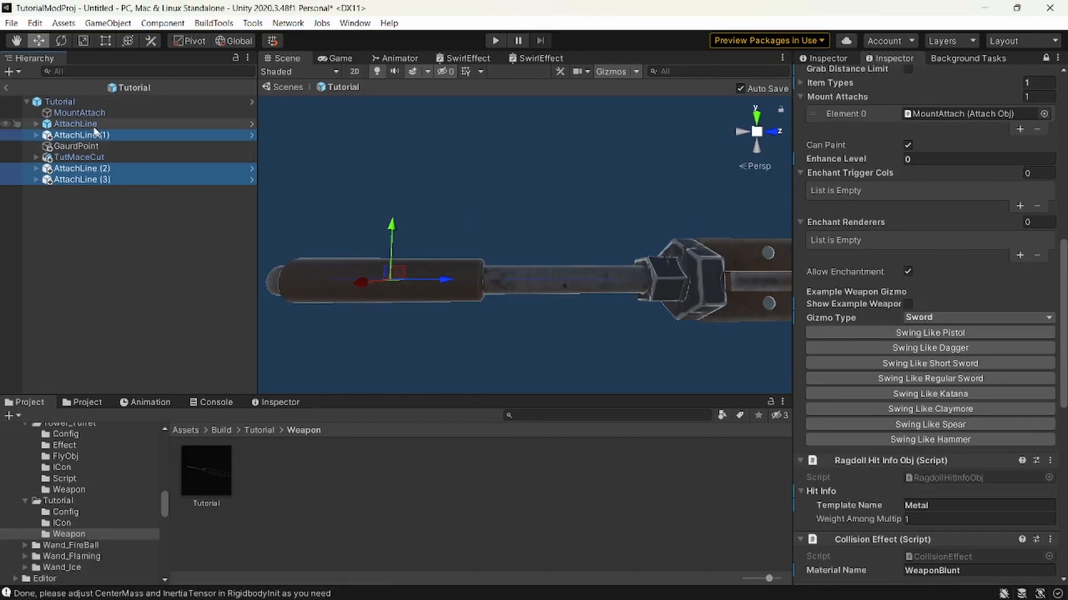
scroll(973, 231, "up", 4)
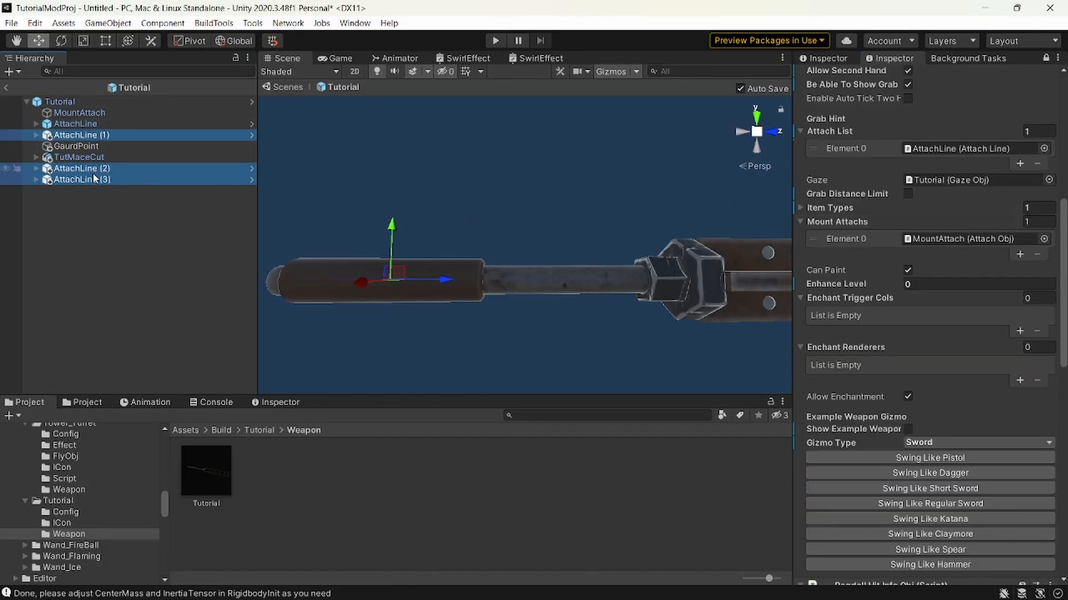
left_click_drag(93, 172, 860, 134)
left_click(959, 149)
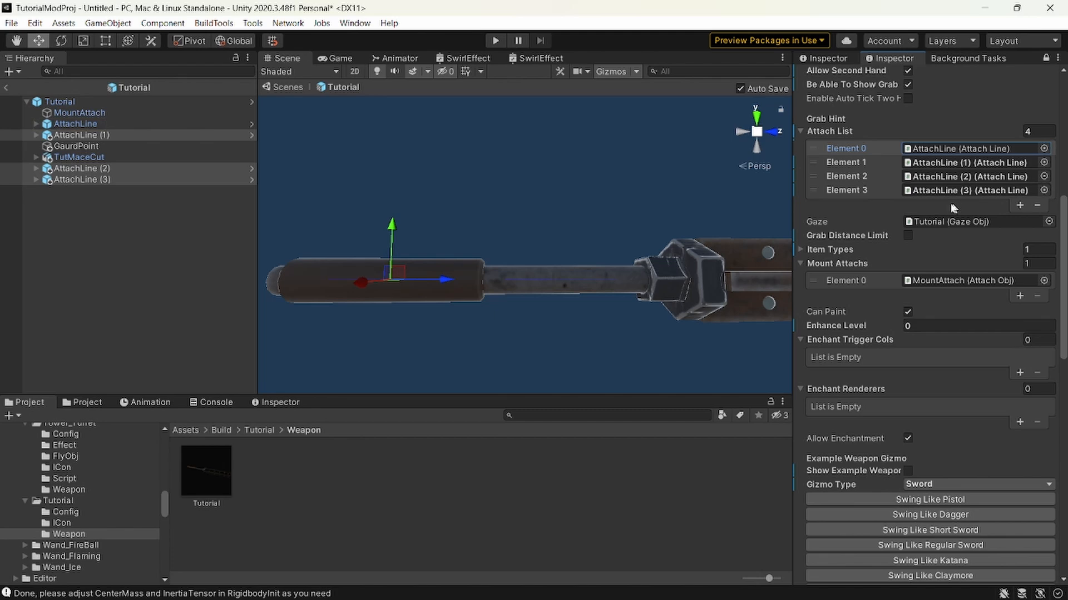
Set the Interact Weapon script's Durability to 200.
left_click(946, 222)
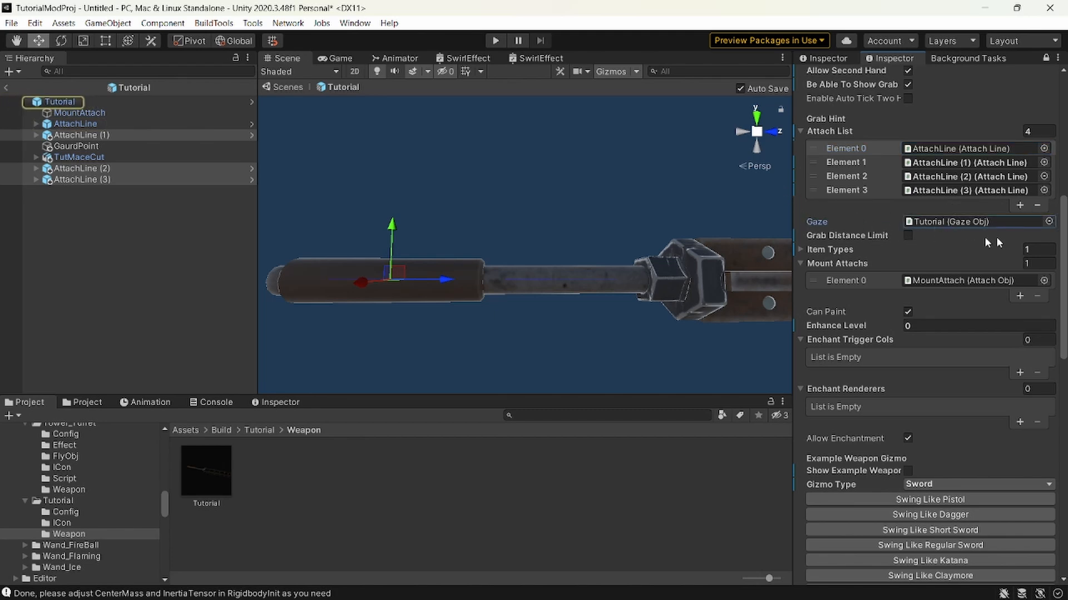
scroll(944, 121, "up", 6)
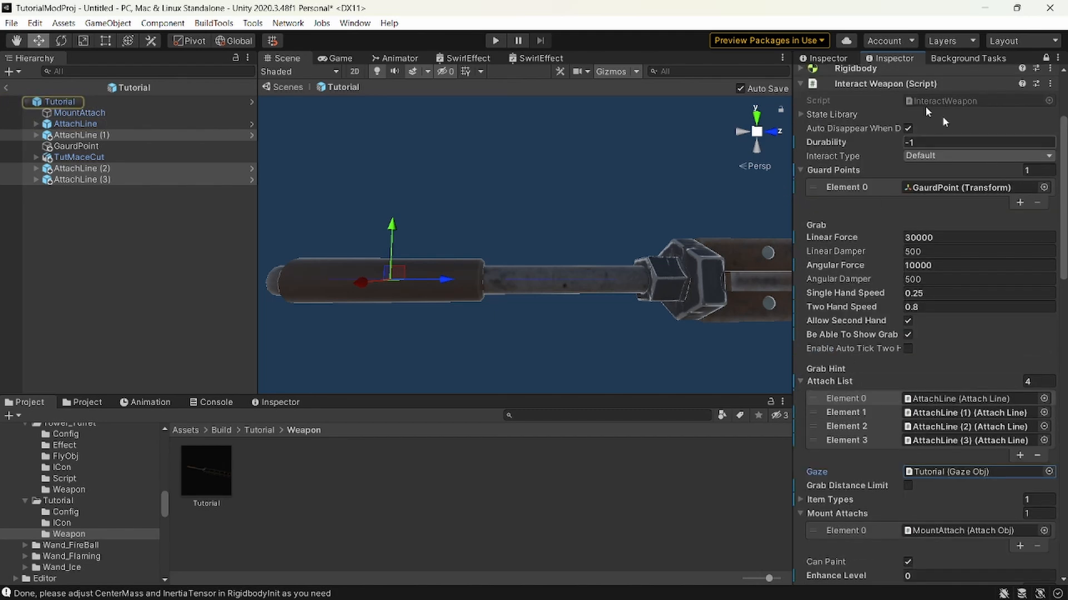
scroll(939, 267, "down", 3)
scroll(937, 269, "up", 6)
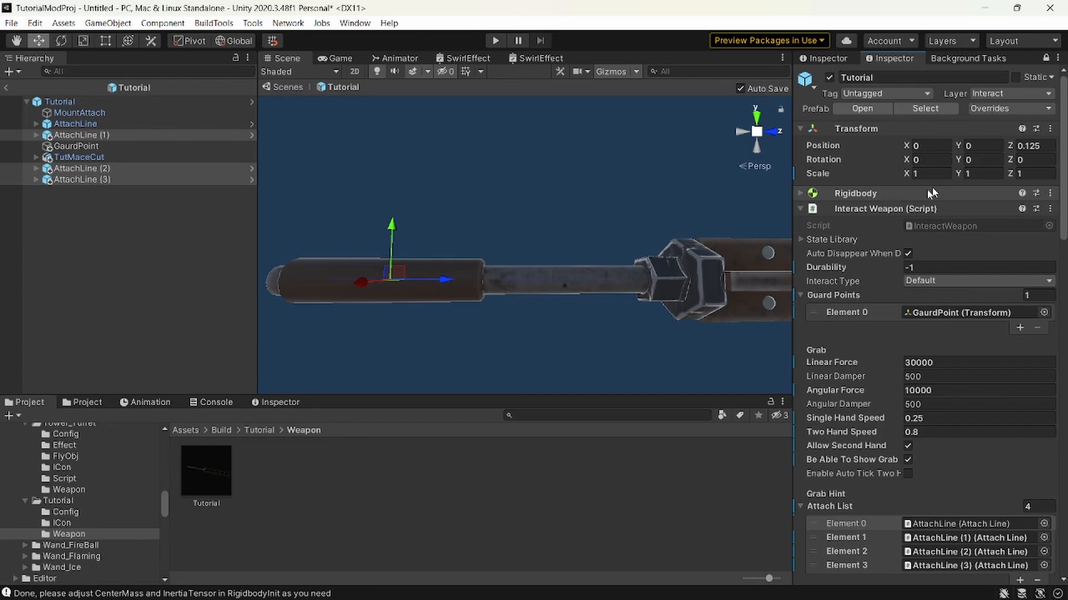
left_click(935, 268)
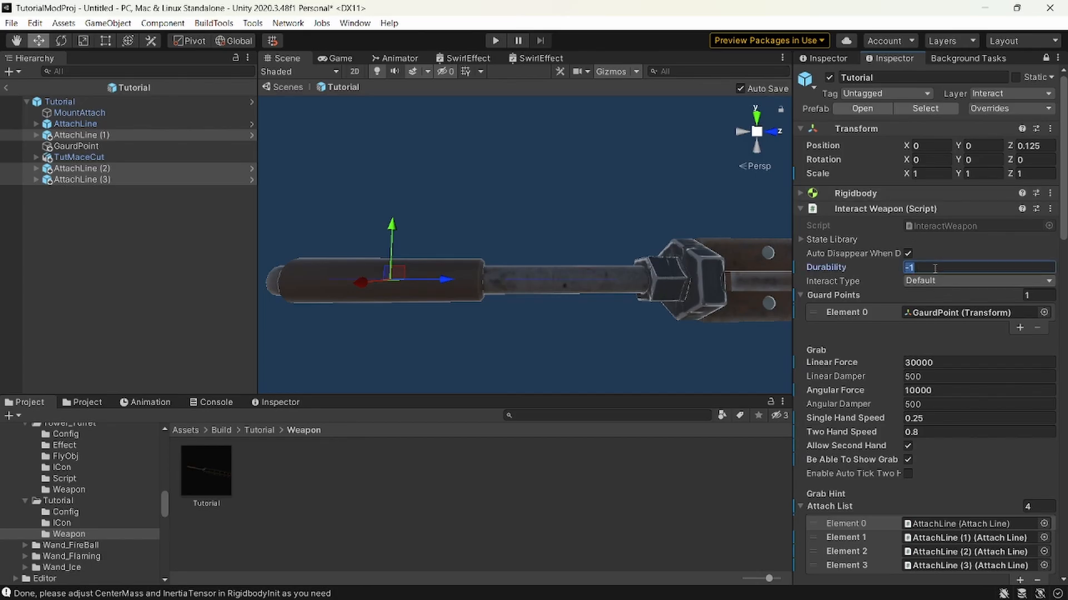
type("200")
Pull the gaze info for the Gaze Obj script on the Tutorial root object.
scroll(915, 252, "down", 3)
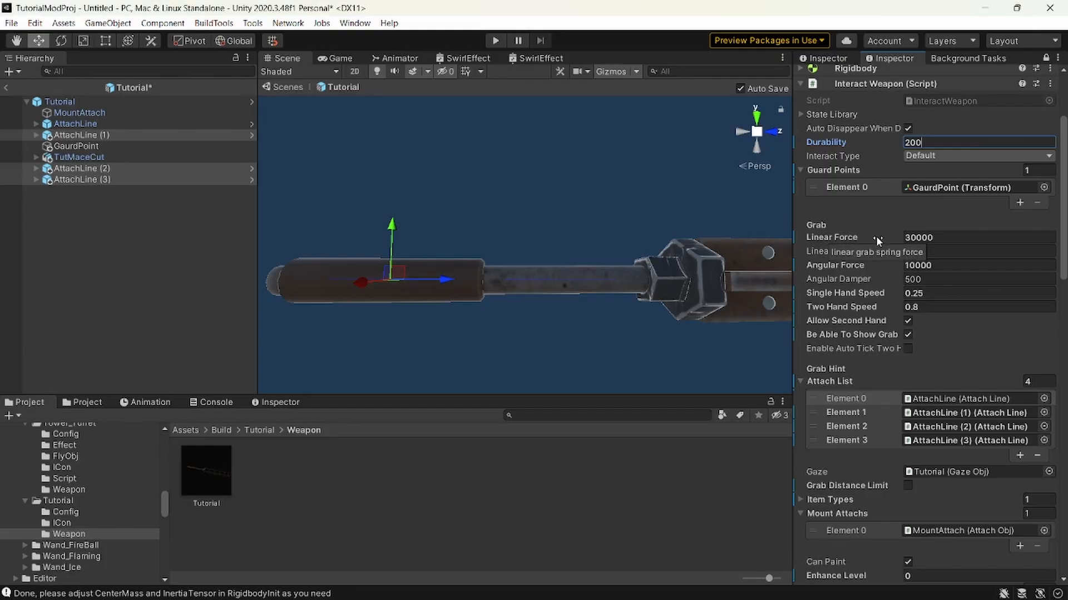
scroll(876, 236, "down", 15)
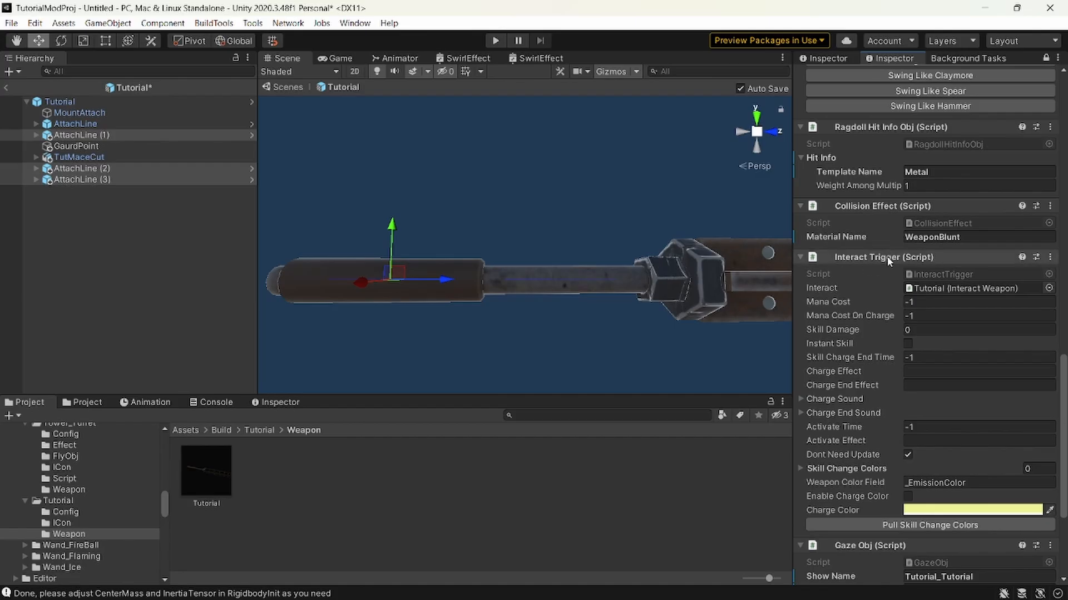
scroll(908, 292, "down", 5)
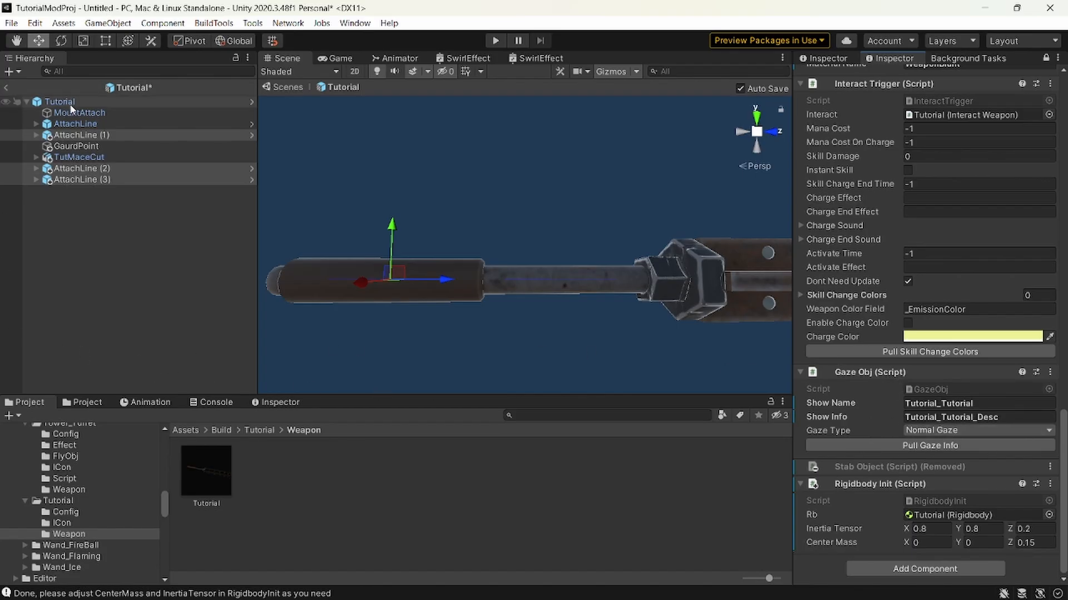
left_click(933, 444)
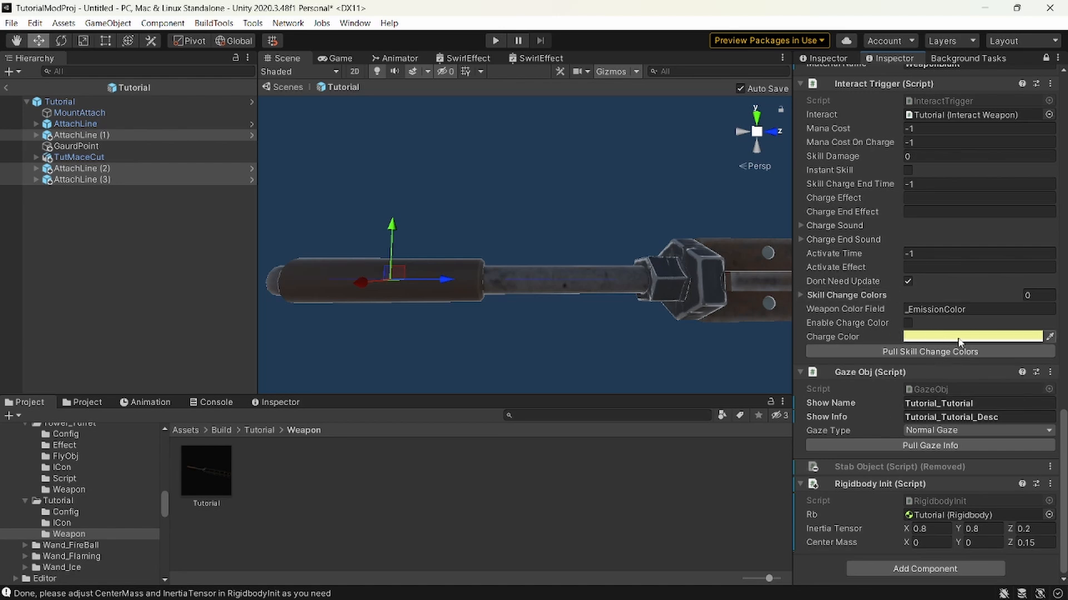
Search the project assets for "trail" and add the Trail prefab as a child of the Tutorial root.
scroll(961, 343, "up", 10)
right_click_drag(436, 287, 481, 386)
key("w")
key("s")
key("d")
key("w")
key("s")
key("w")
key("s")
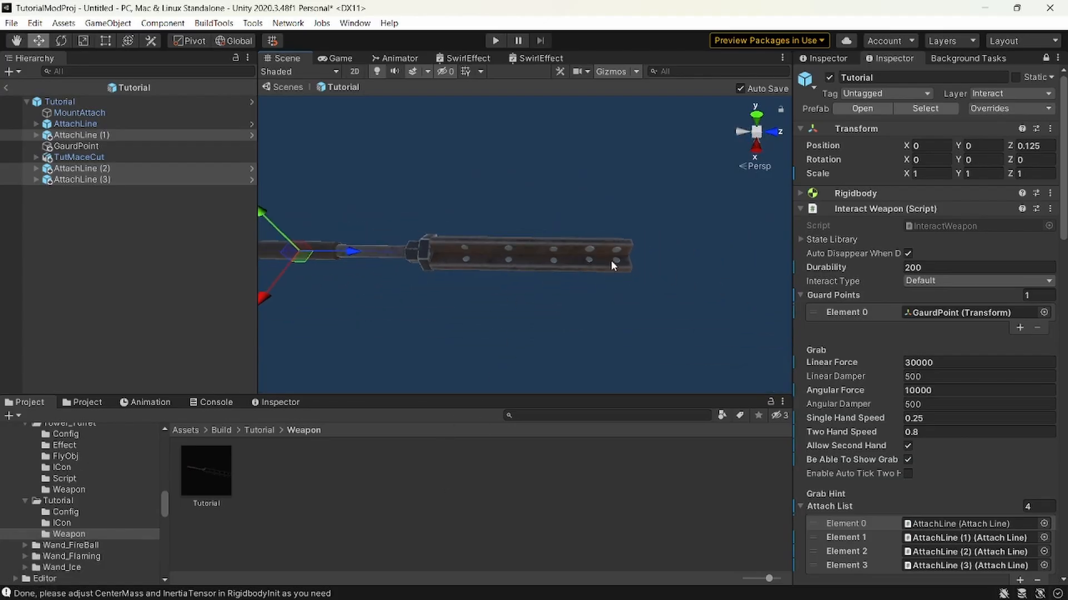
right_click(178, 255)
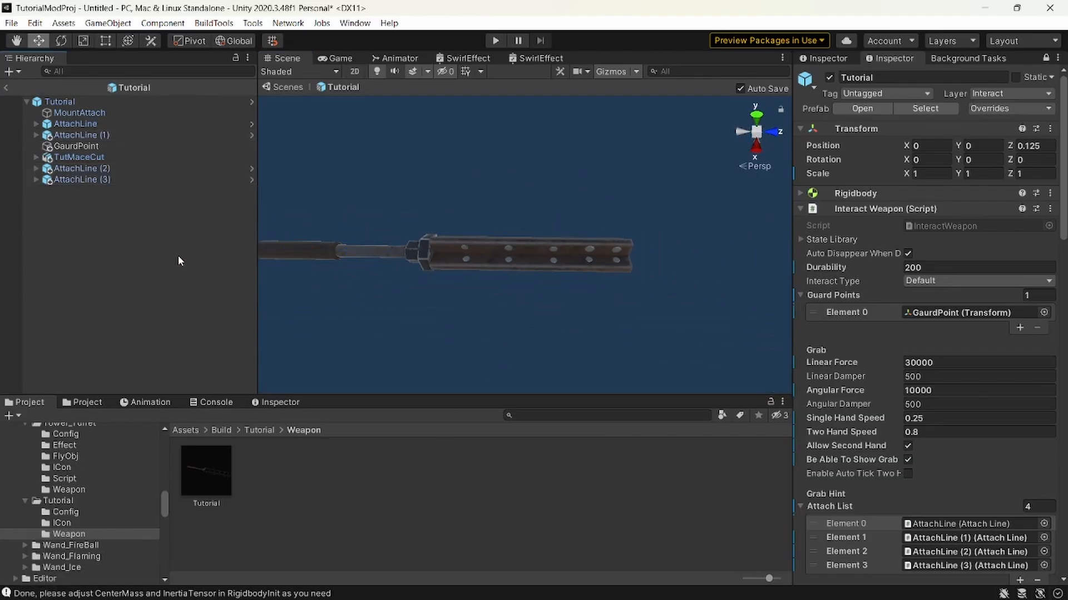
left_click(576, 415)
type("trail")
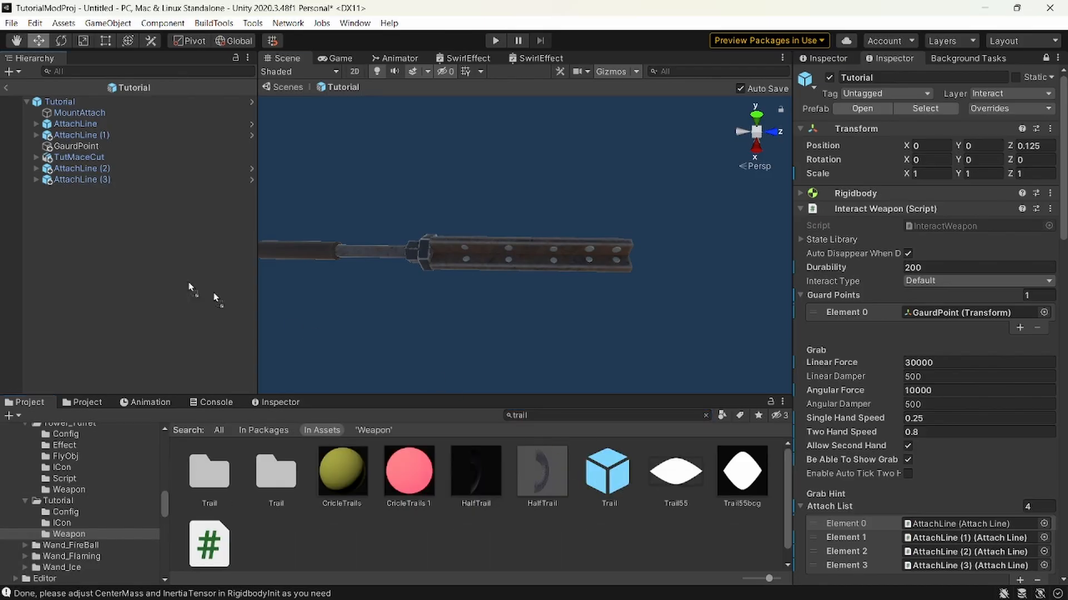
left_click_drag(215, 298, 43, 193)
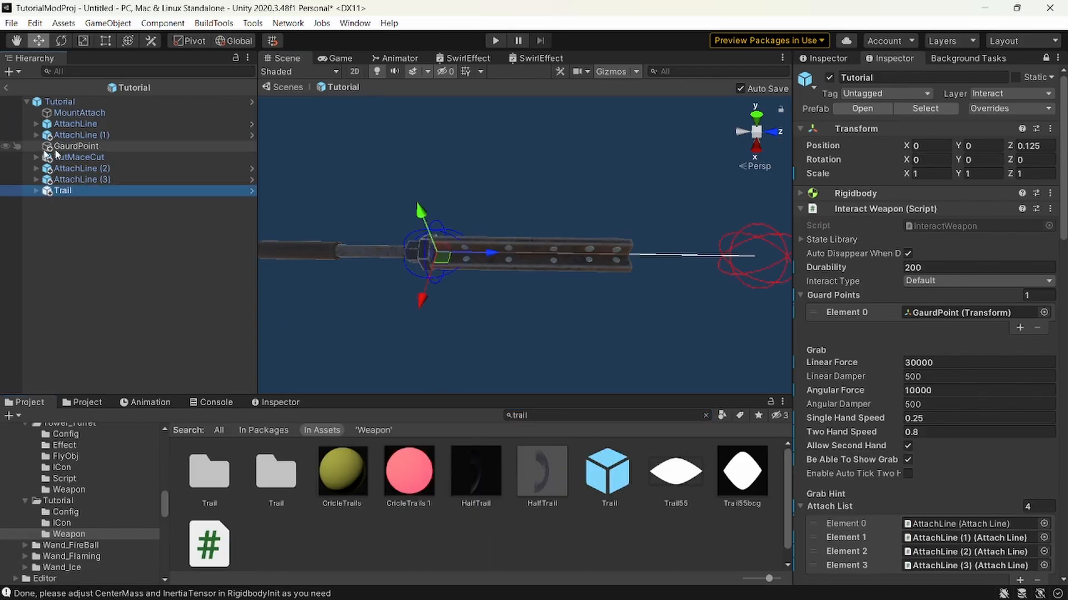
Move the Trail's end point E back along the Z axis to the tip of the mace head.
left_click(72, 202)
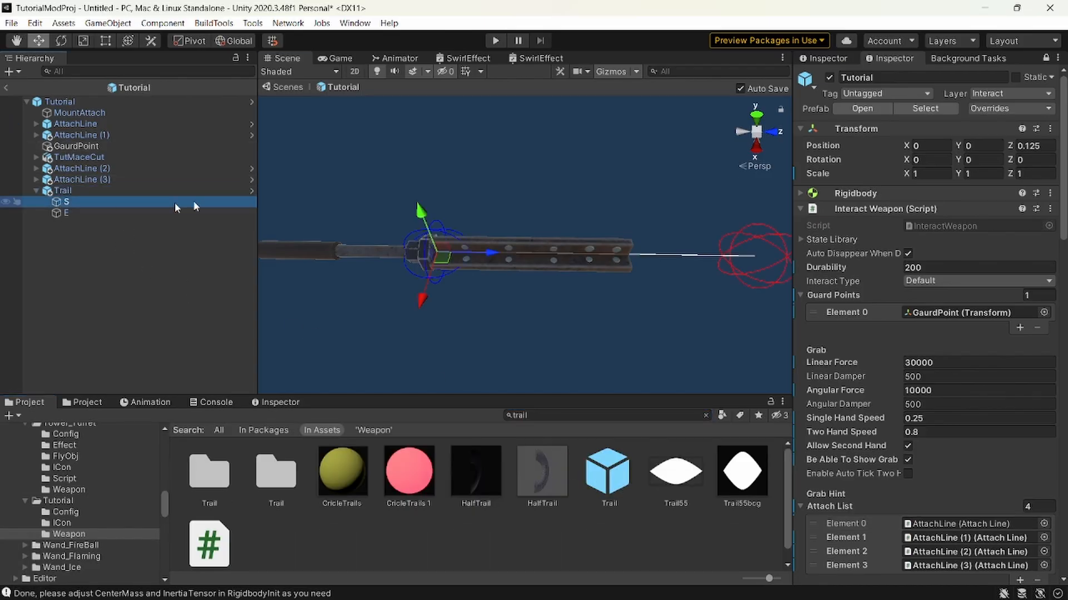
left_click(104, 213)
left_click_drag(417, 264, 532, 249, "alt")
left_click_drag(721, 224, 617, 248)
right_click_drag(467, 248, 415, 251)
key("d")
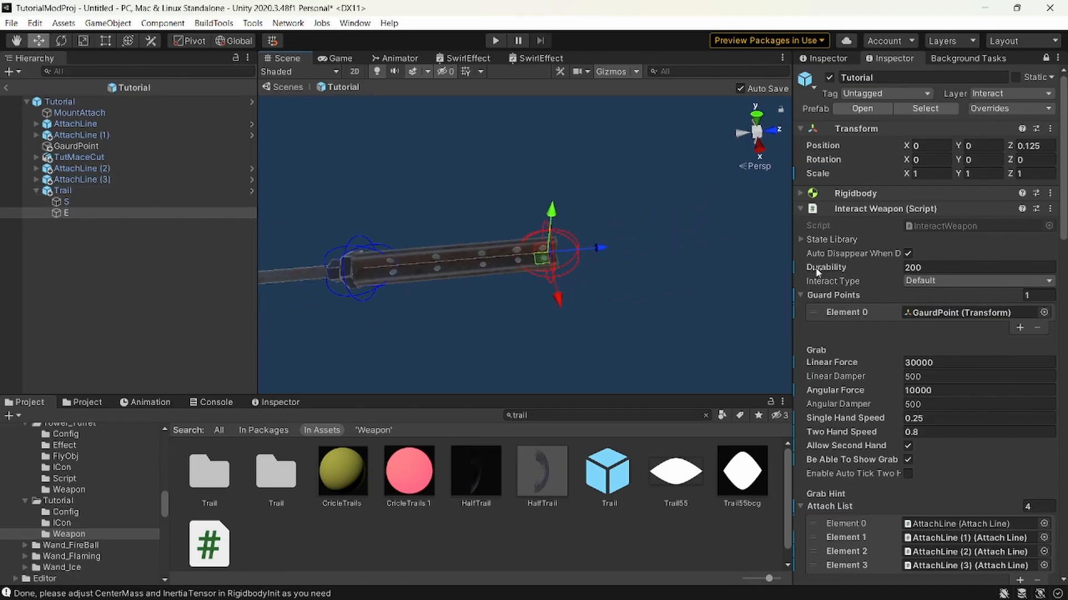
scroll(908, 317, "down", 5)
scroll(908, 317, "down", 2)
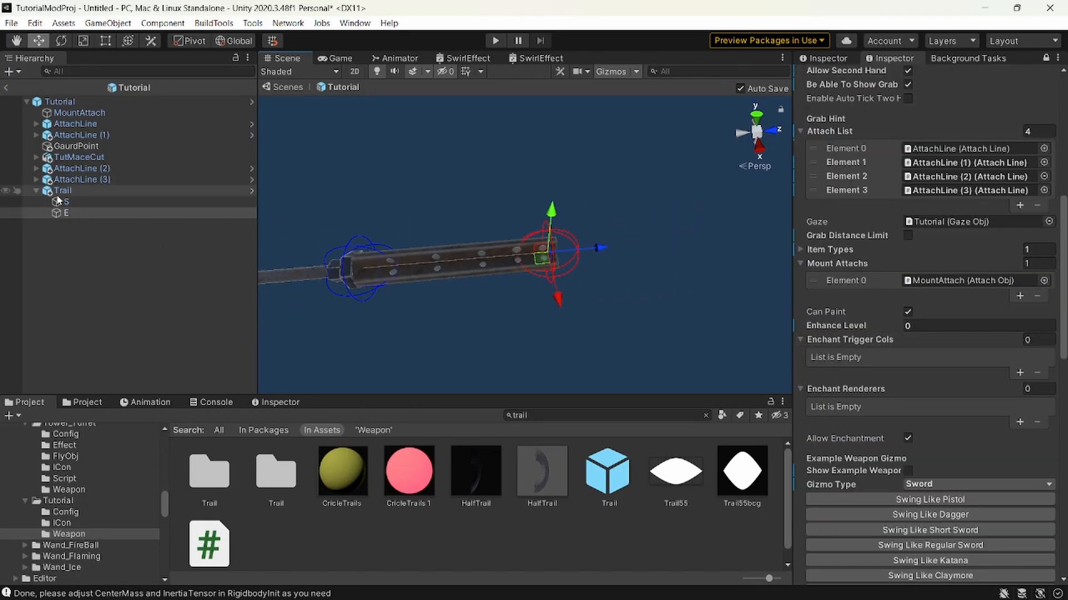
Delete the Trail object from the Tutorial prefab.
left_click(83, 190)
key("Delete")
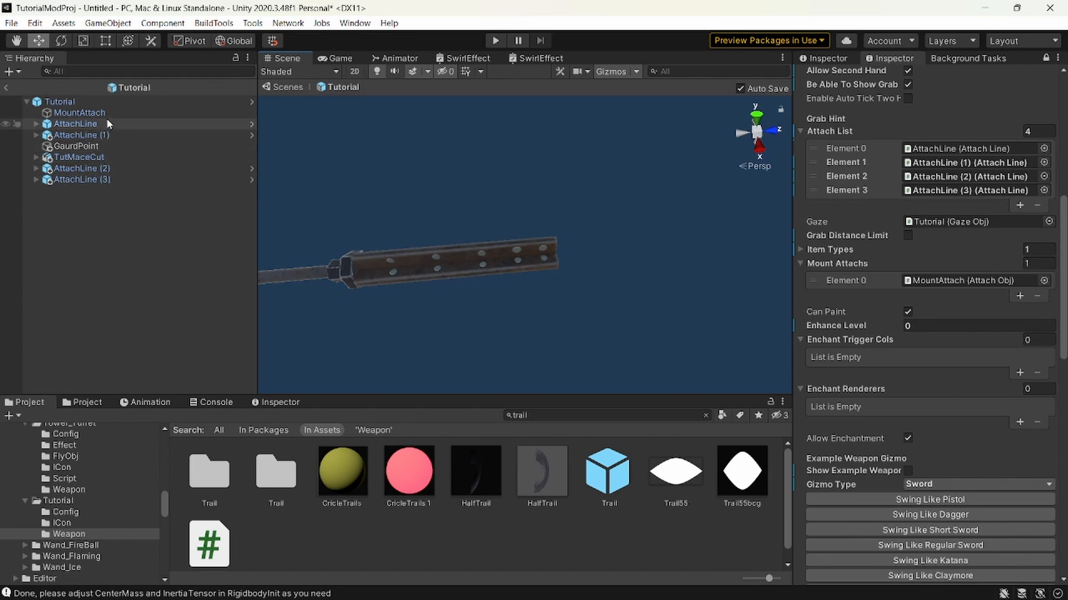
Unlock the Inspector and assign the TutMaceCut model to the Interact layer.
left_click(100, 158)
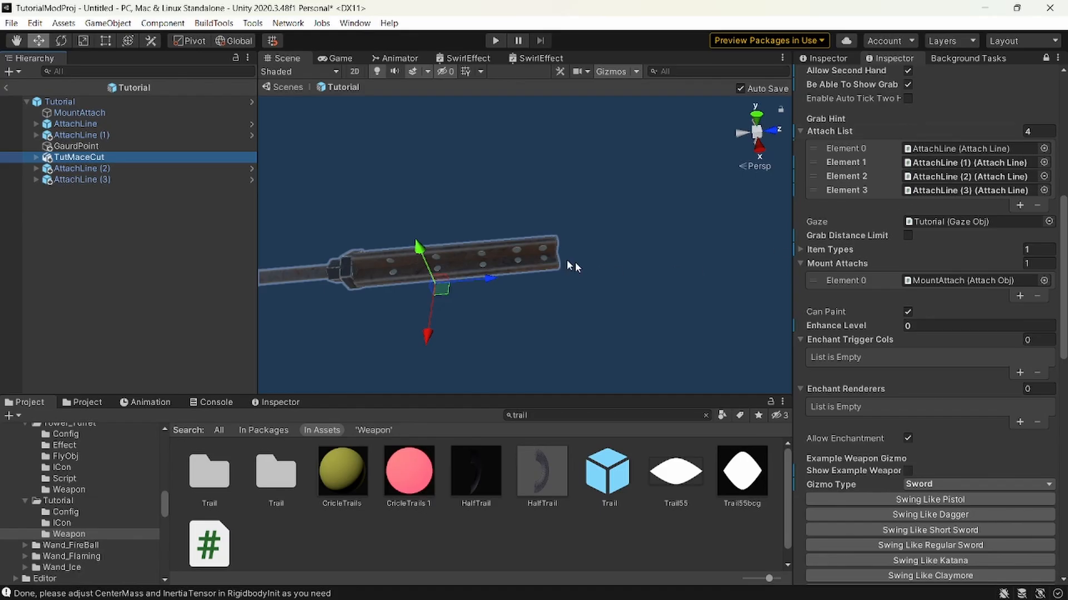
left_click_drag(574, 262, 556, 265, "alt")
left_click(1046, 58)
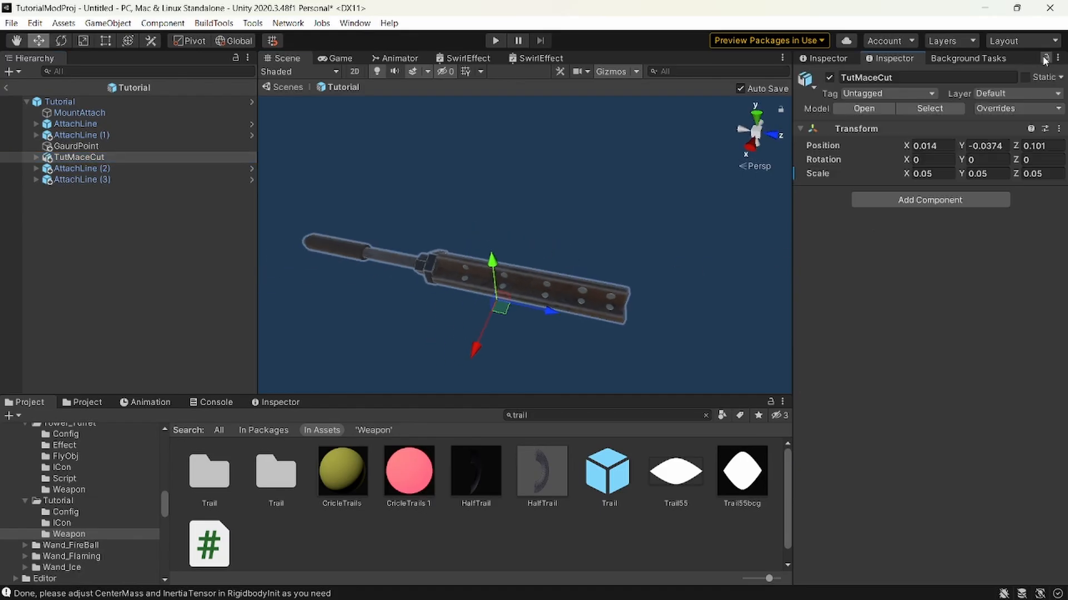
left_click(993, 94)
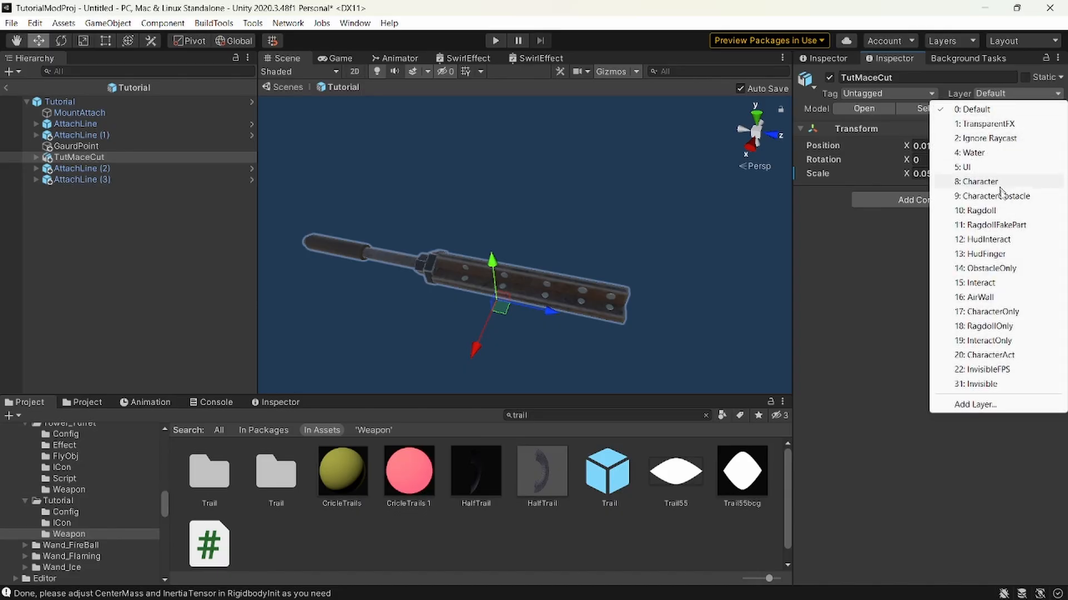
left_click(1023, 283)
left_click(497, 331)
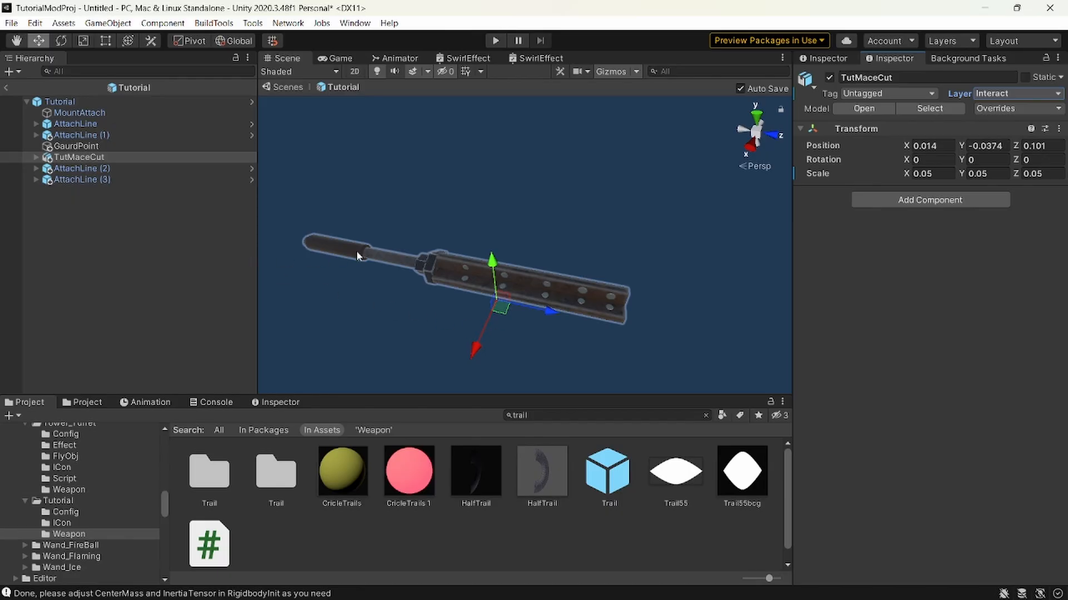
Add a Mesh Collider to all five parts of TutMaceCut: Handle1, Handle2, Handle3, Head1 and Head2.
left_click(36, 157)
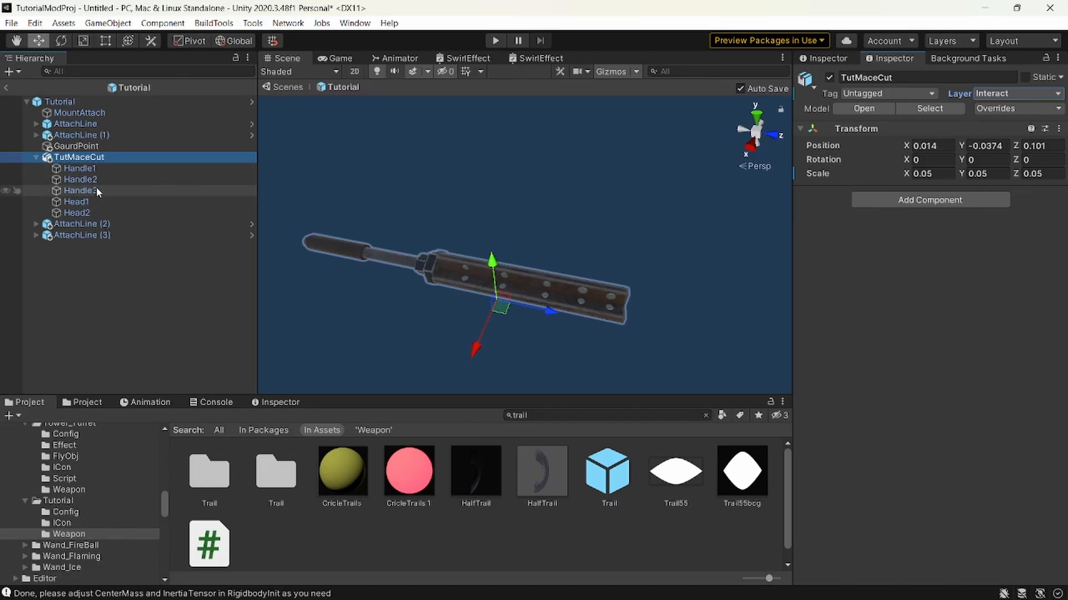
right_click_drag(586, 264, 450, 270)
key("w")
key("a")
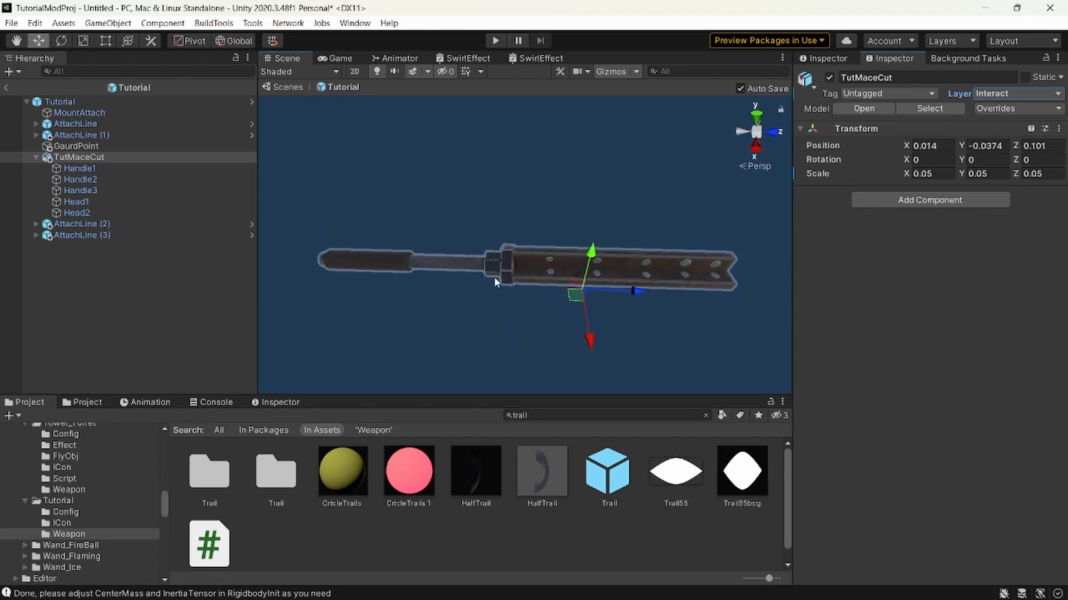
left_click(81, 168)
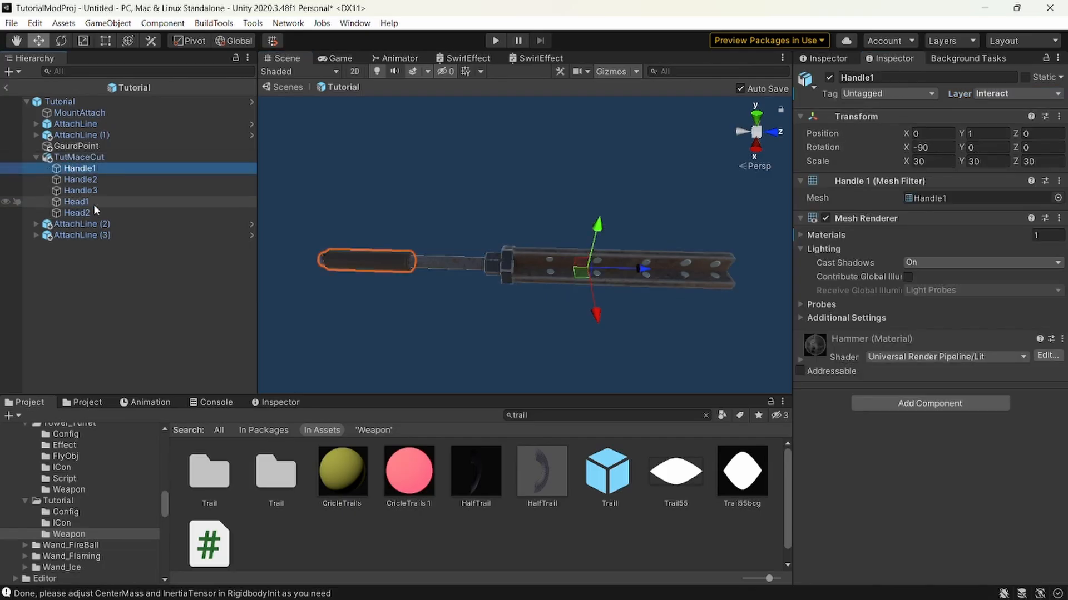
left_click(96, 212, "shift")
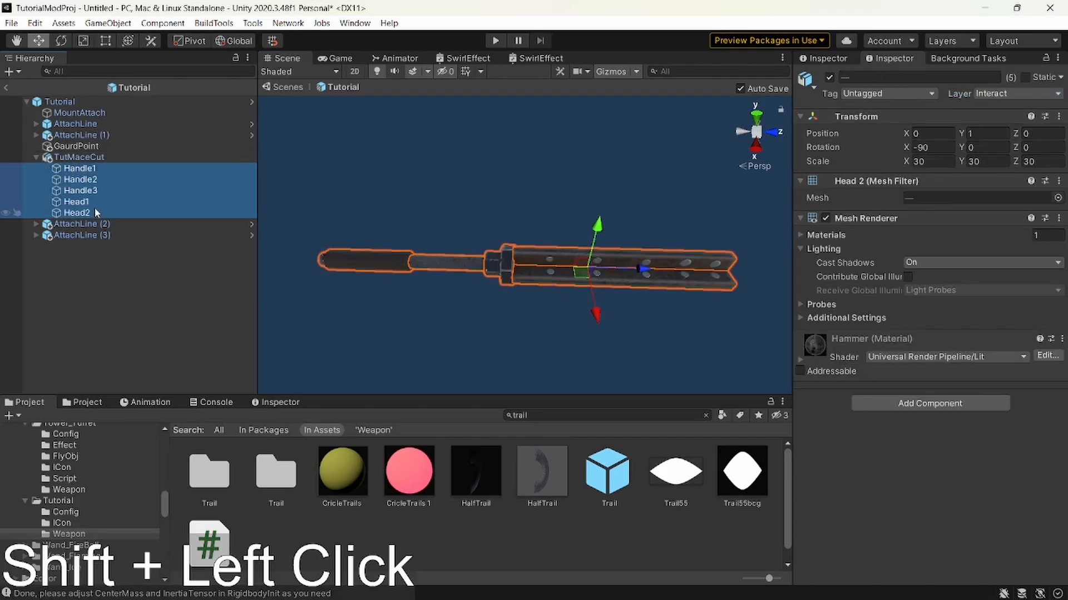
left_click(427, 262)
left_click(443, 255)
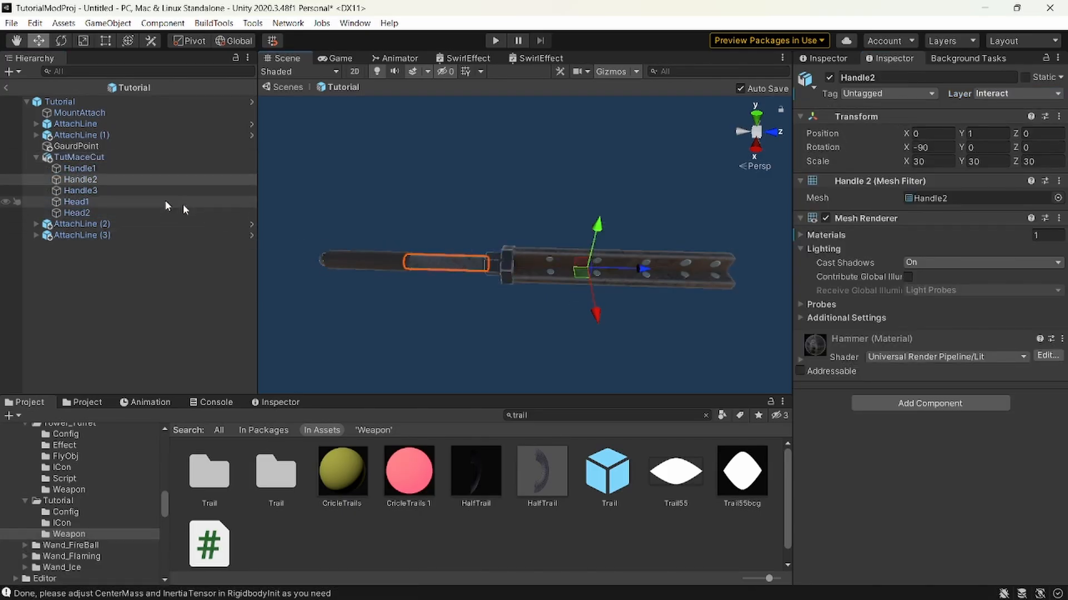
left_click(81, 168)
left_click(100, 212, "shift")
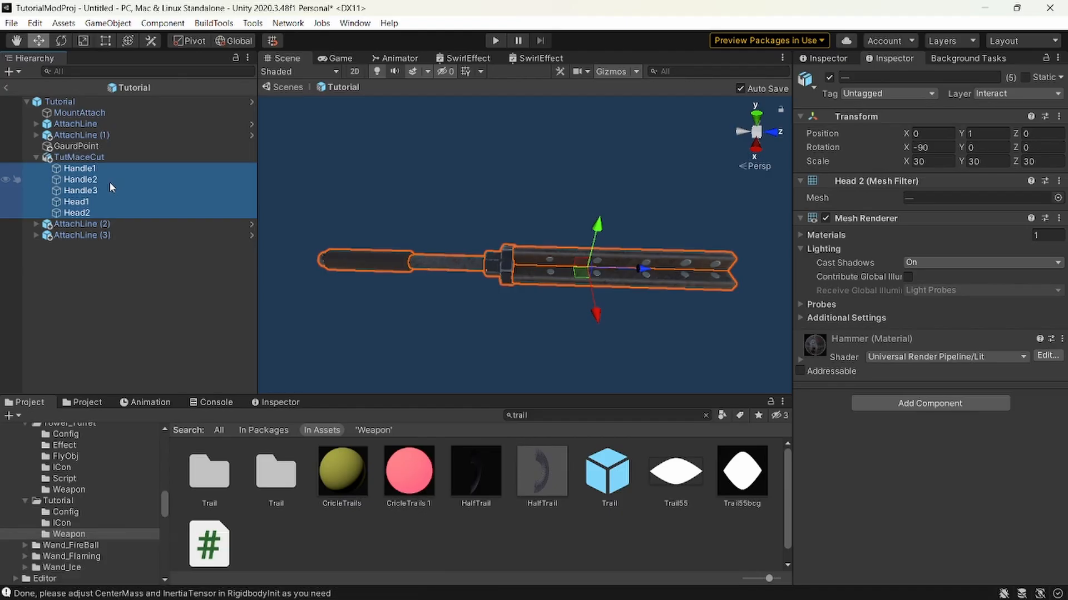
left_click(108, 181, "ctrl")
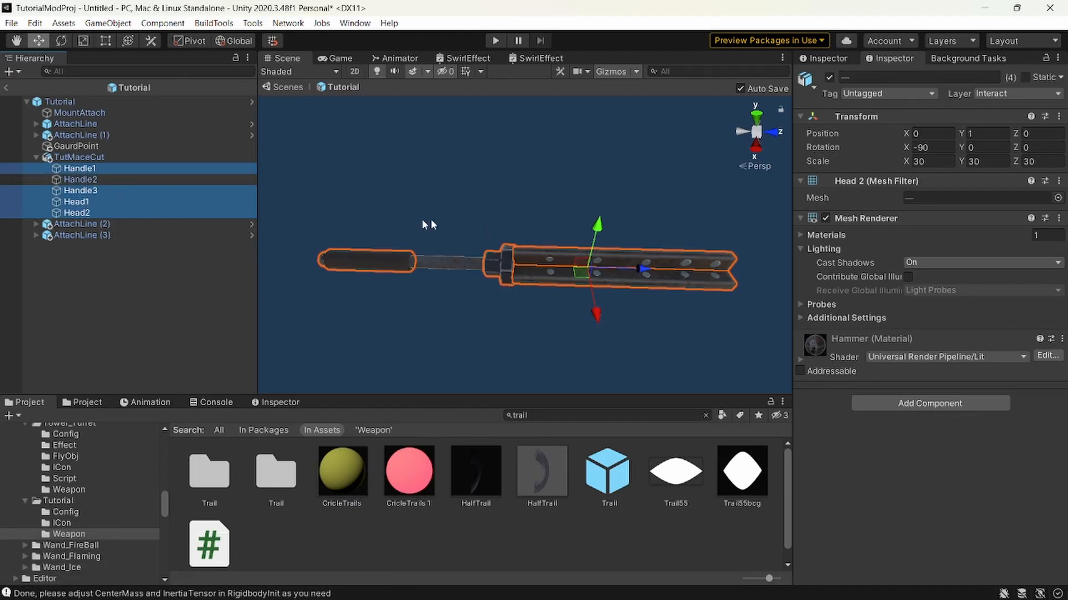
left_click(133, 179, "ctrl")
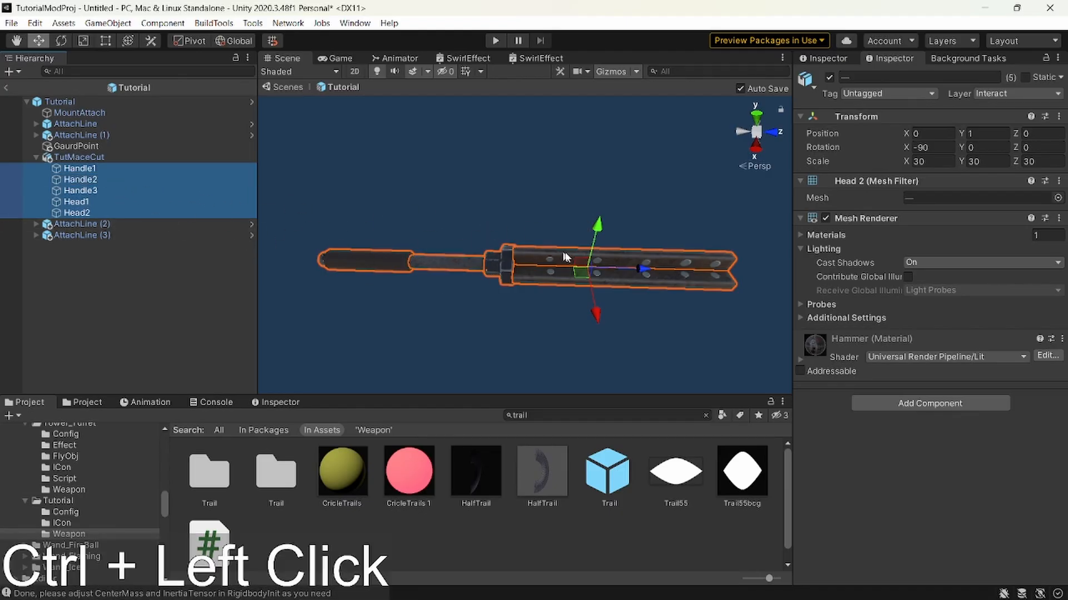
left_click(939, 405)
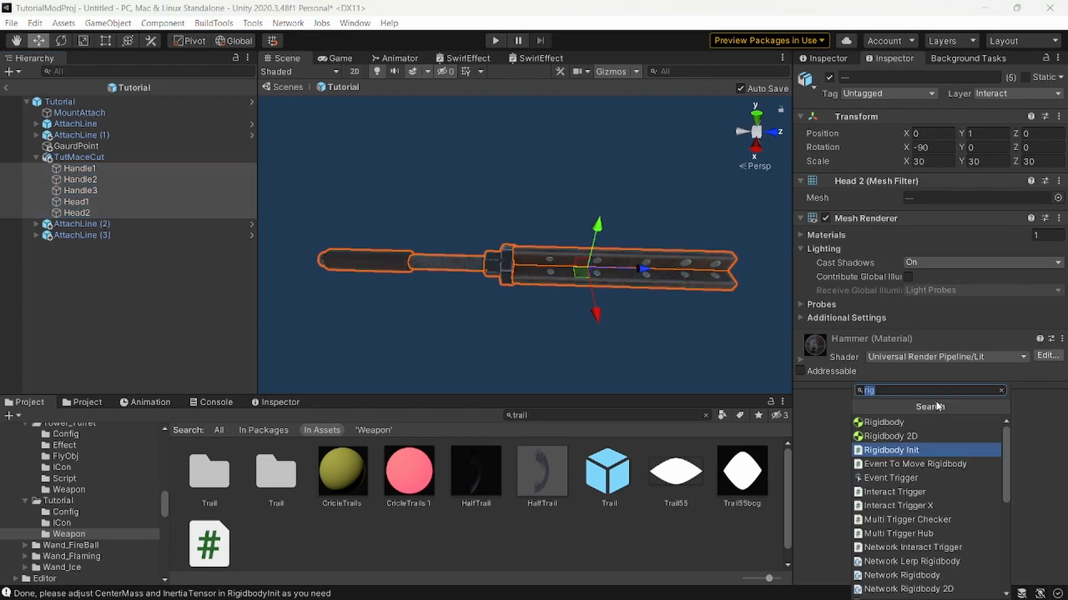
type("mesh")
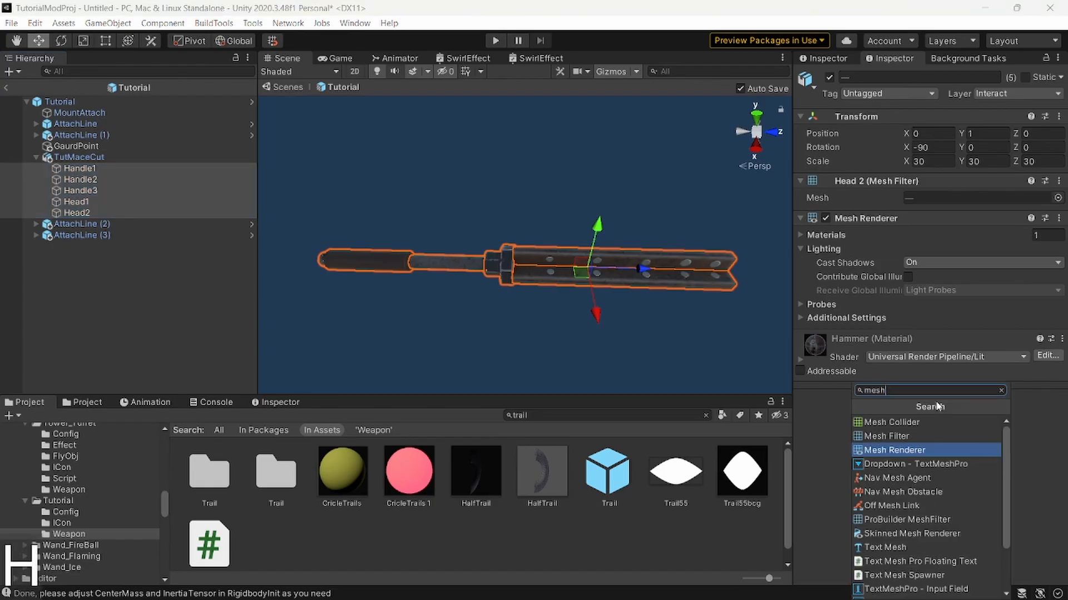
left_click(912, 422)
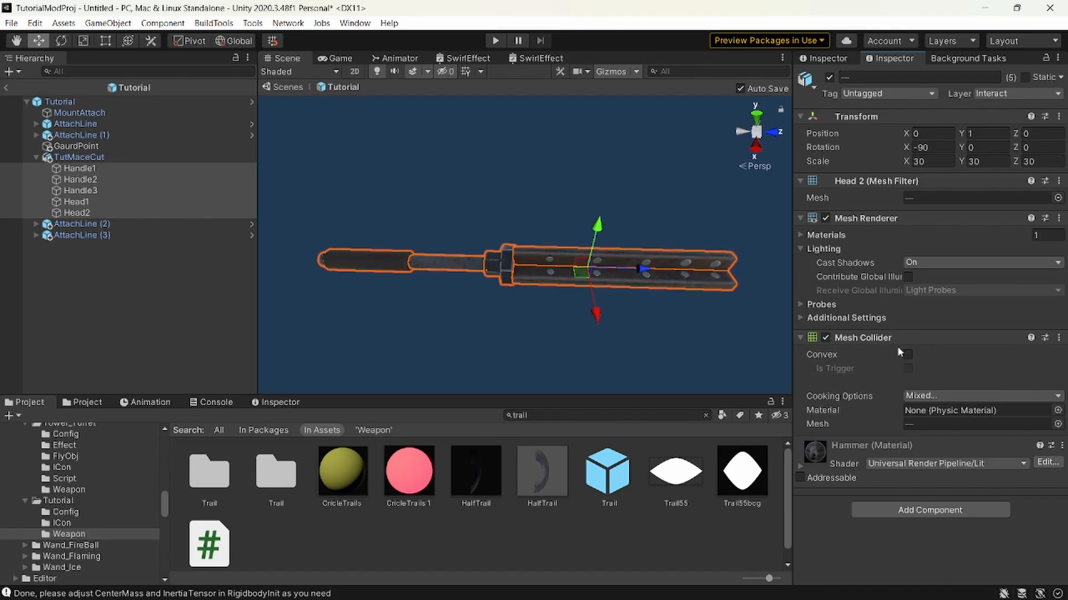
Make the mesh colliders of the five mace parts convex.
left_click_drag(751, 344, 754, 337, "alt")
key("q")
right_click_drag(753, 337, 439, 119)
key("shift+w+d")
key("w")
left_click(908, 356)
key("w")
Examine how closely the convex collider wireframes fit the mace's handle and head parts.
right_click_drag(639, 256, 499, 185)
key("a")
key("w")
key("a")
key("w")
key("s")
left_click(499, 185)
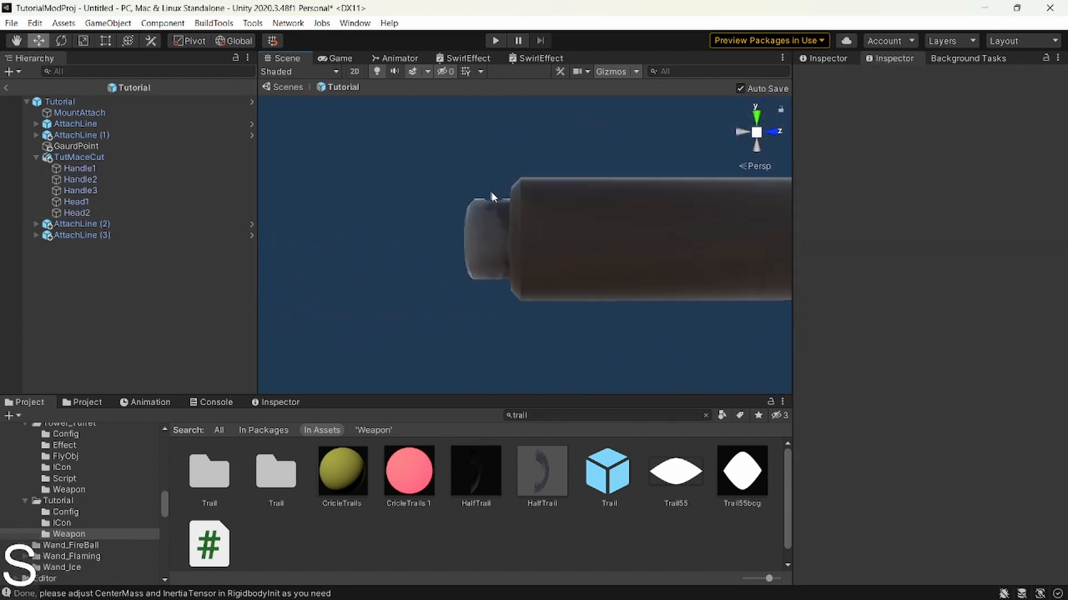
left_click(145, 210)
left_click(106, 161)
left_click(101, 168)
key("d")
right_click_drag(483, 184, 553, 265)
left_click(112, 158)
key("d")
key("w")
key("s")
key("a")
key("d")
key("a")
key("w")
key("a")
key("w")
key("a")
key("s")
key("w")
key("a")
key("d")
key("s")
key("a")
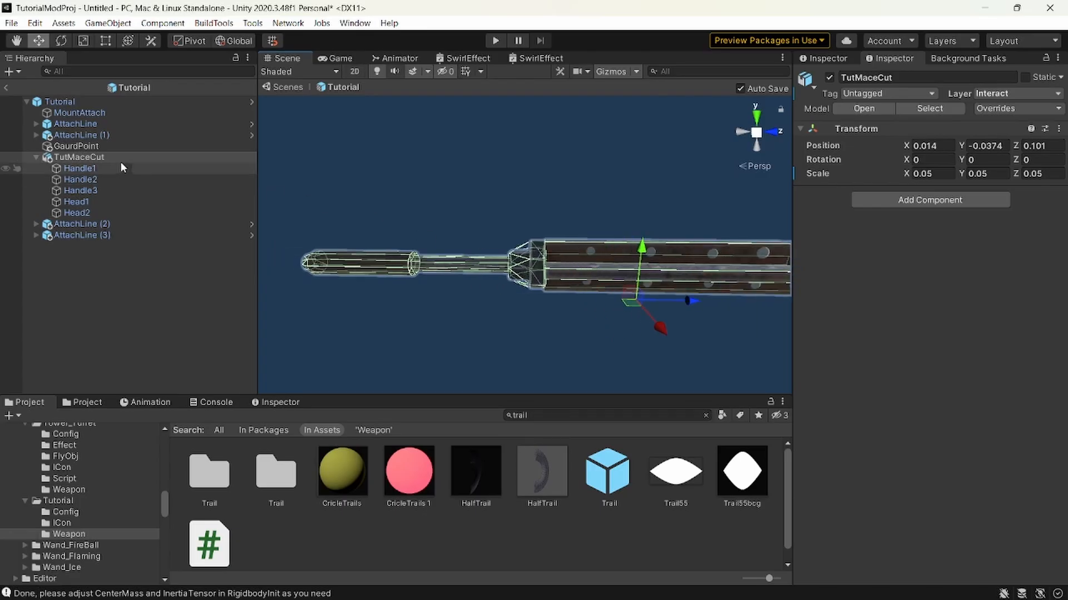
Move GaurdPoint back along the Z axis to about 0.17 inside the mace head and check its Guard Points reference.
left_click(103, 145)
right_click_drag(509, 166, 648, 208)
key("shift+d+s")
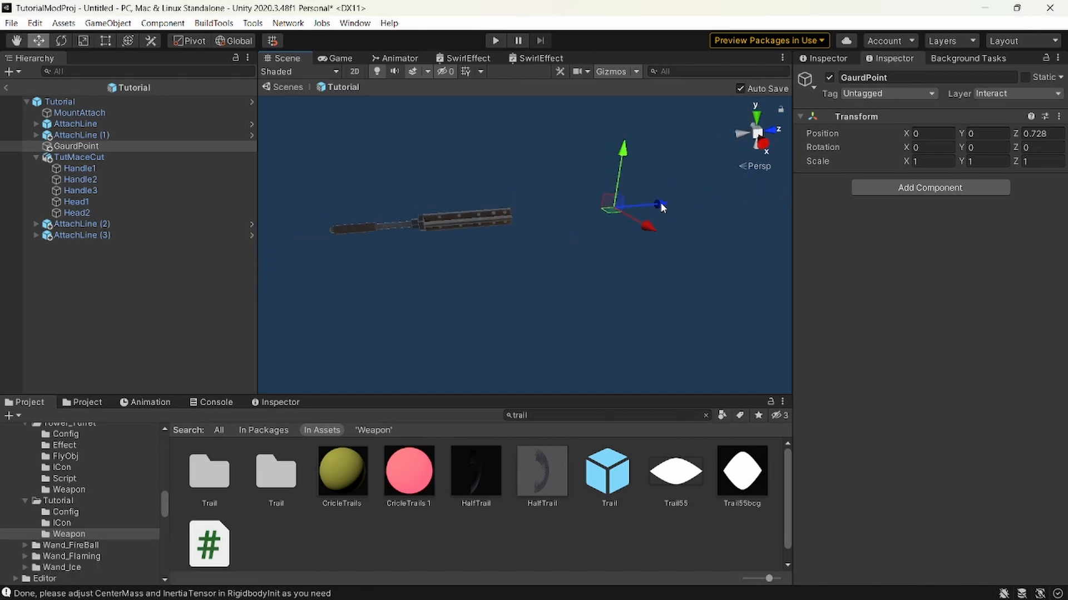
left_click_drag(661, 206, 529, 213)
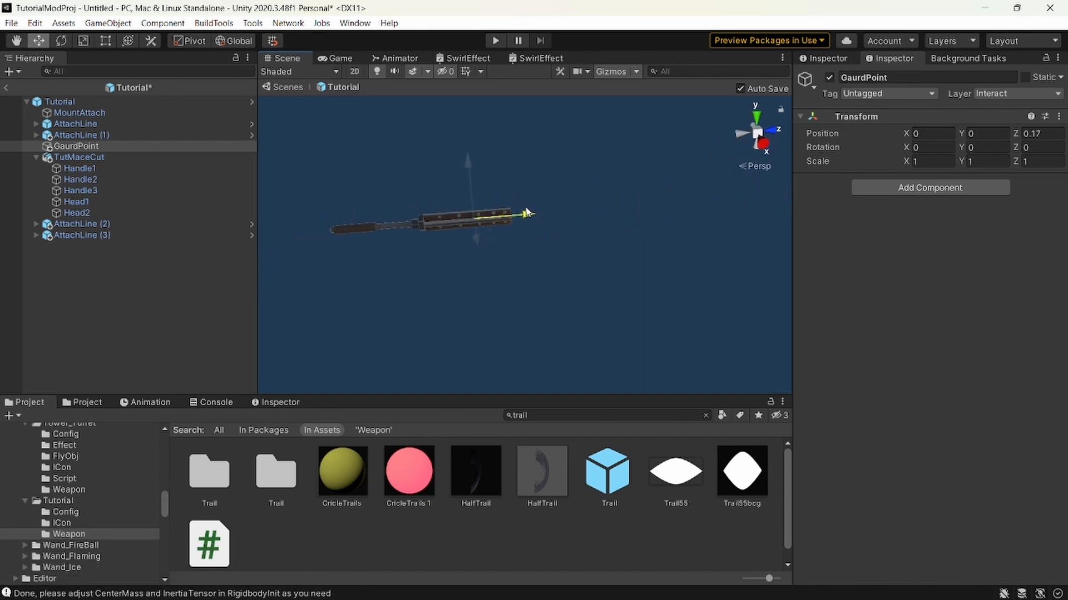
left_click(78, 102)
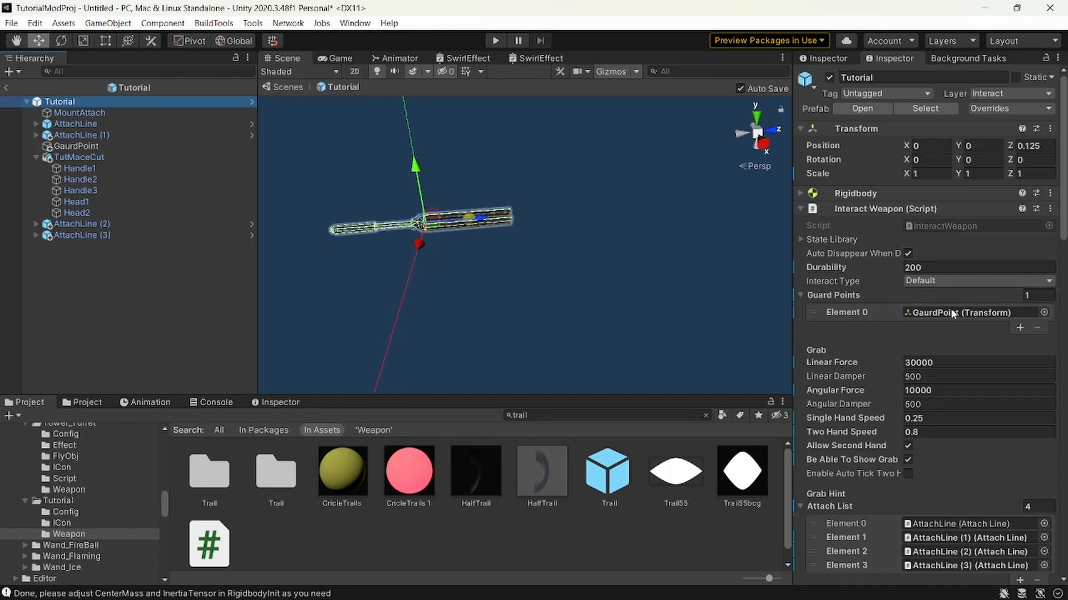
left_click(913, 312)
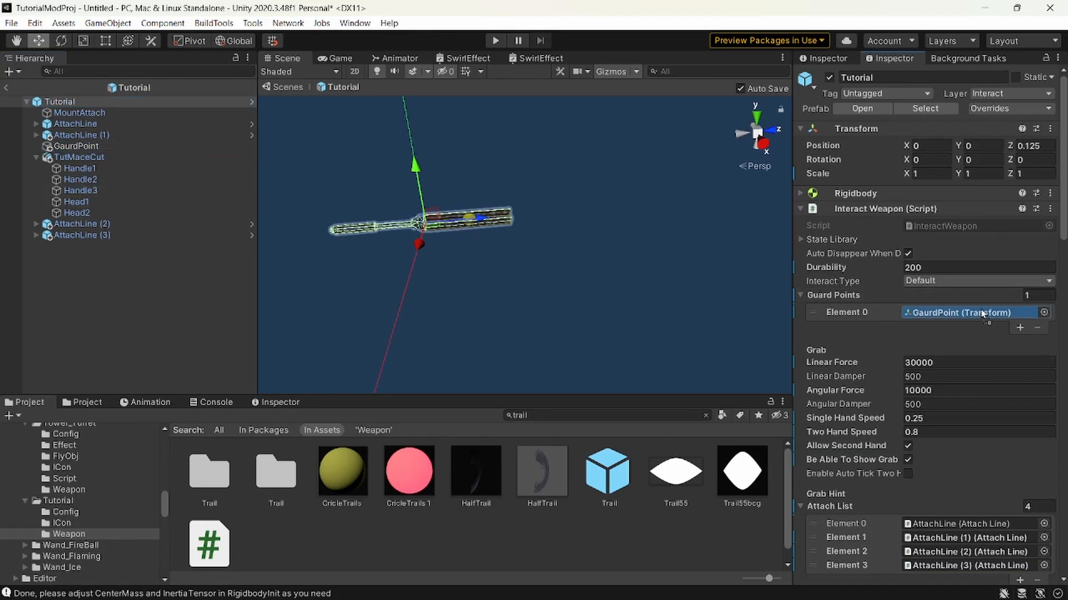
Set the mass of the Tutorial root's Rigidbody to 8.
scroll(897, 333, "down", 5)
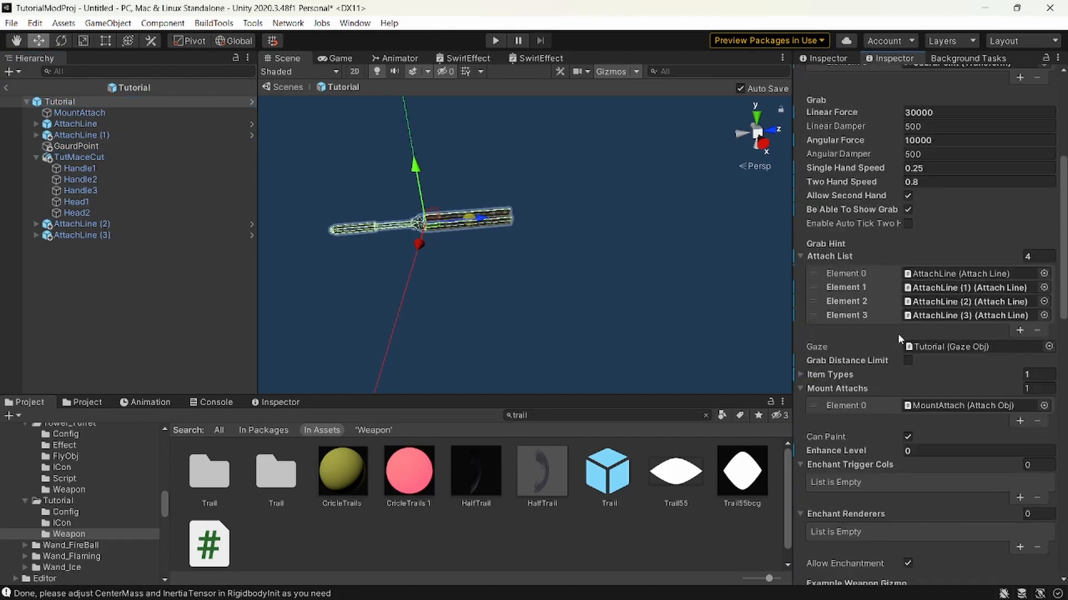
scroll(897, 332, "up", 5)
left_click(873, 195)
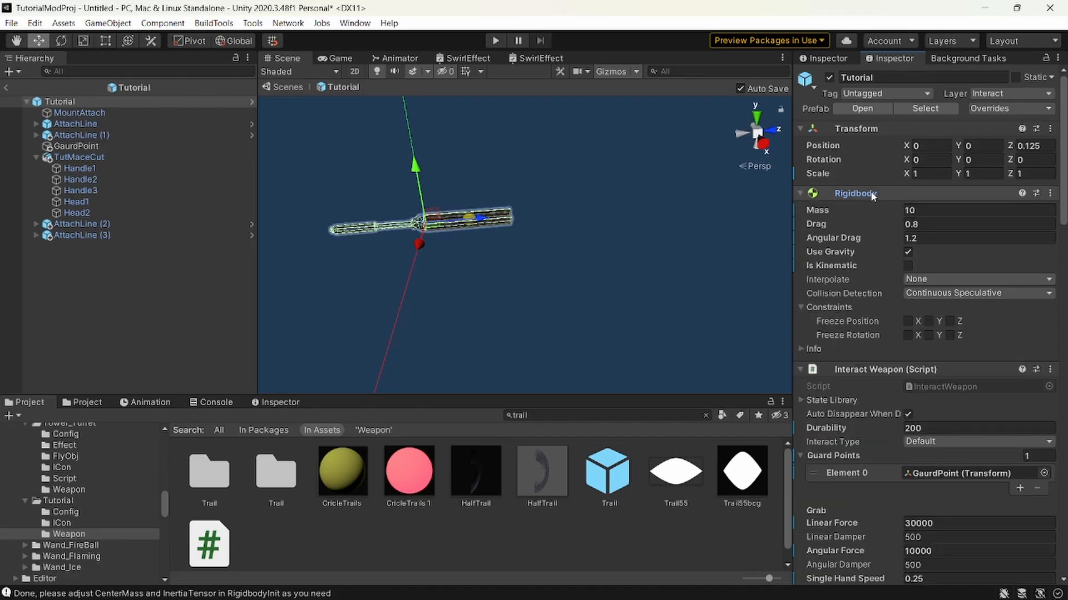
left_click(934, 211)
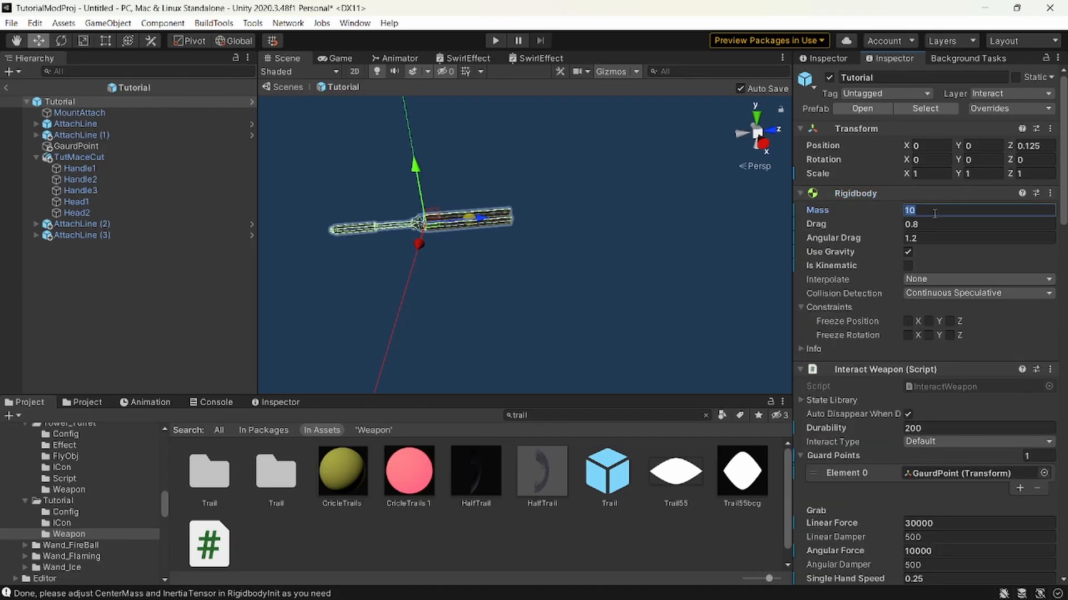
type("8")
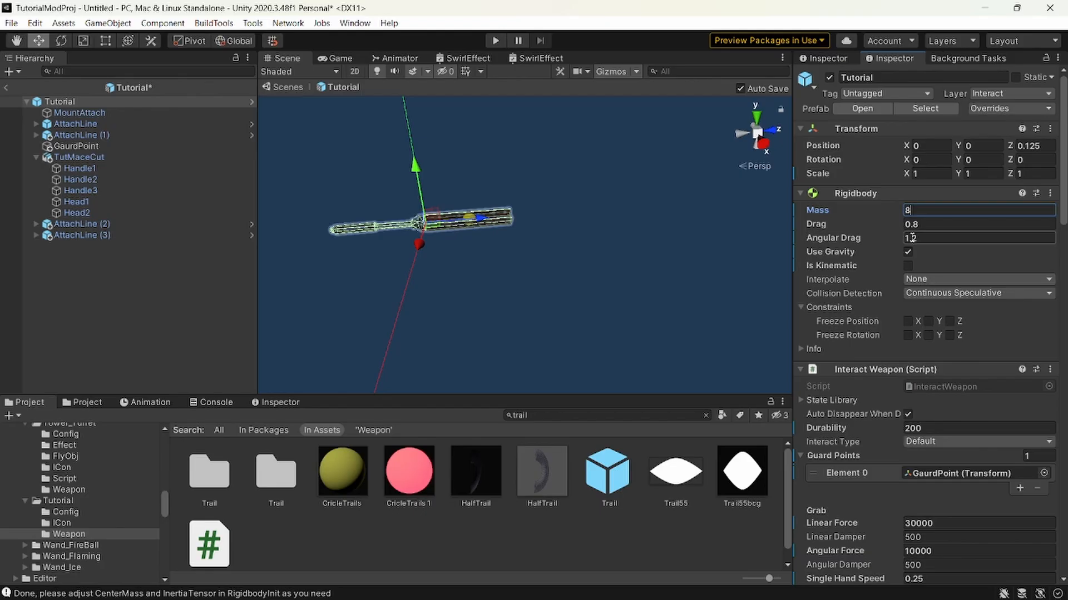
left_click(867, 194)
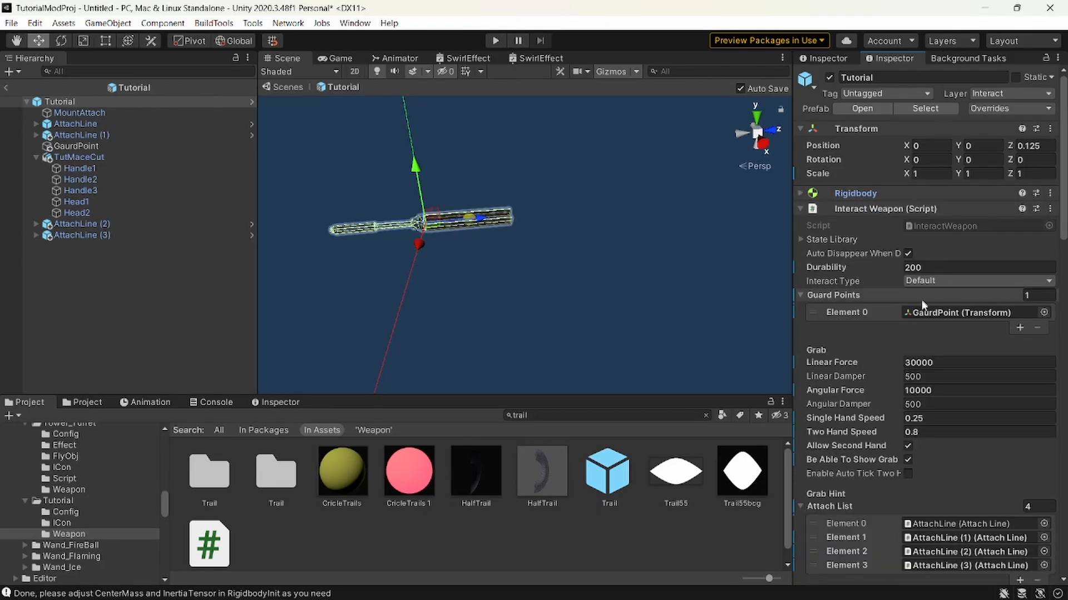
Apply a swing preset giving Linear Force 20000, Angular Force 12000, Single Hand Speed 0.45 and Two Hand Speed 0.6.
scroll(902, 354, "down", 3)
scroll(906, 272, "down", 6)
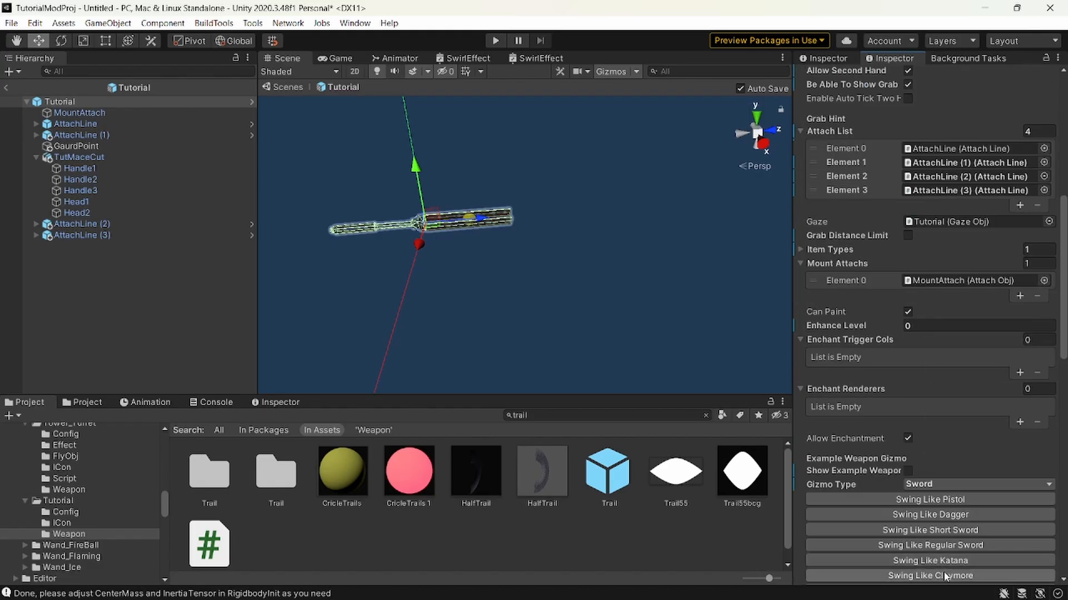
scroll(903, 347, "up", 3)
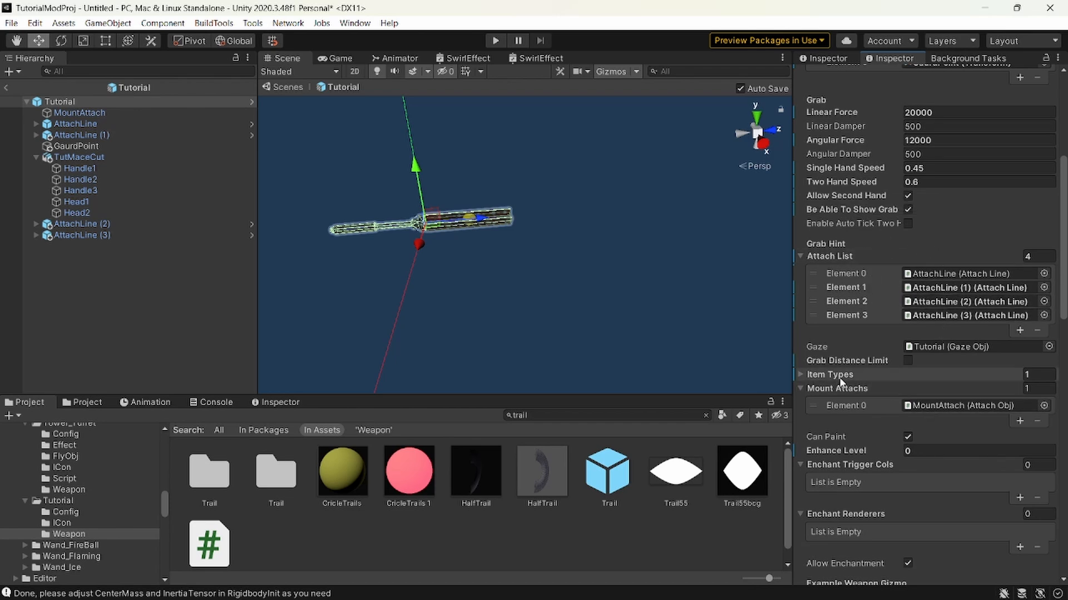
scroll(860, 374, "down", 3)
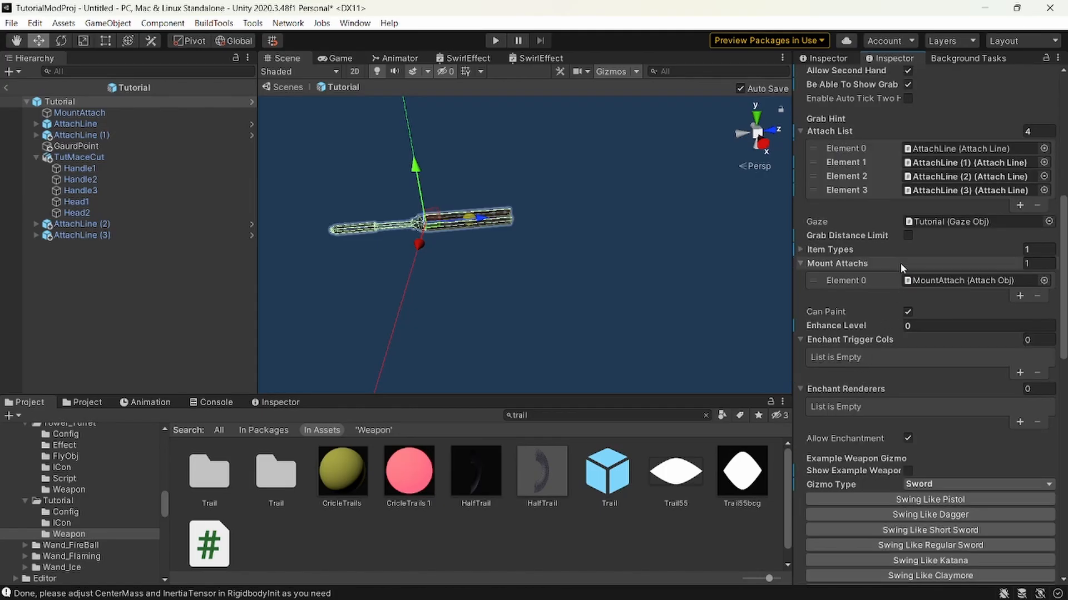
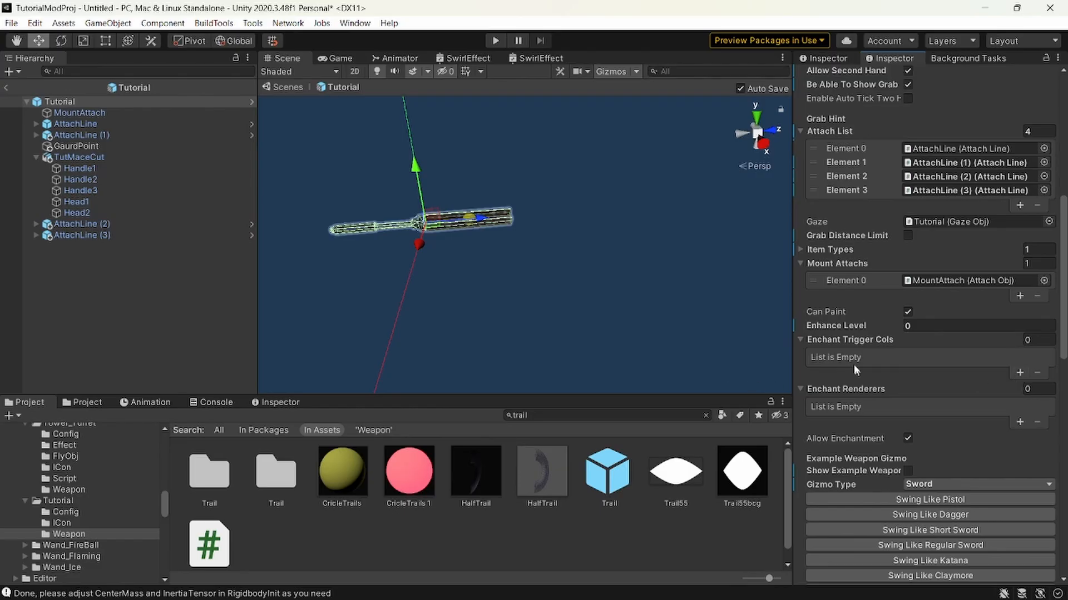
Add two Enchant Trigger Cols entries on the Tutorial weapon and assign the Head1 and Head2 mesh colliders to them.
left_click(1020, 373)
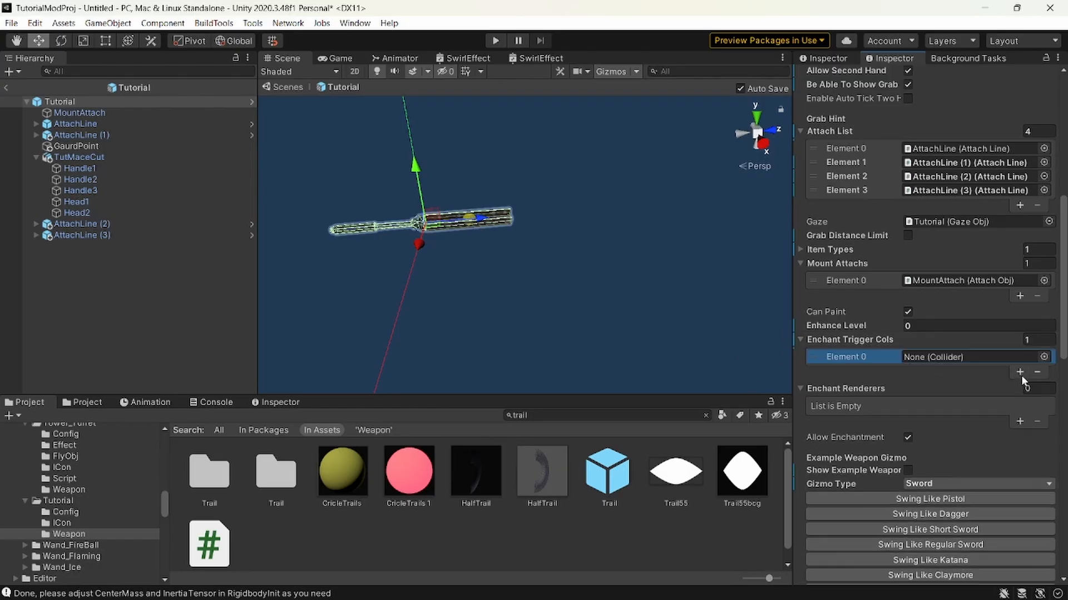
left_click(1019, 372)
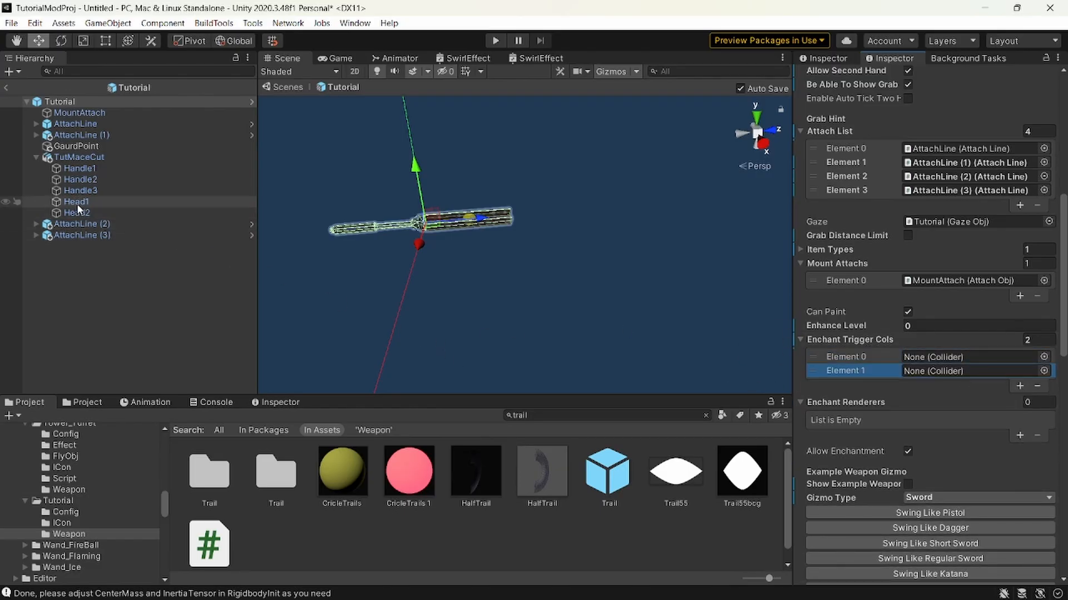
left_click_drag(77, 203, 947, 371)
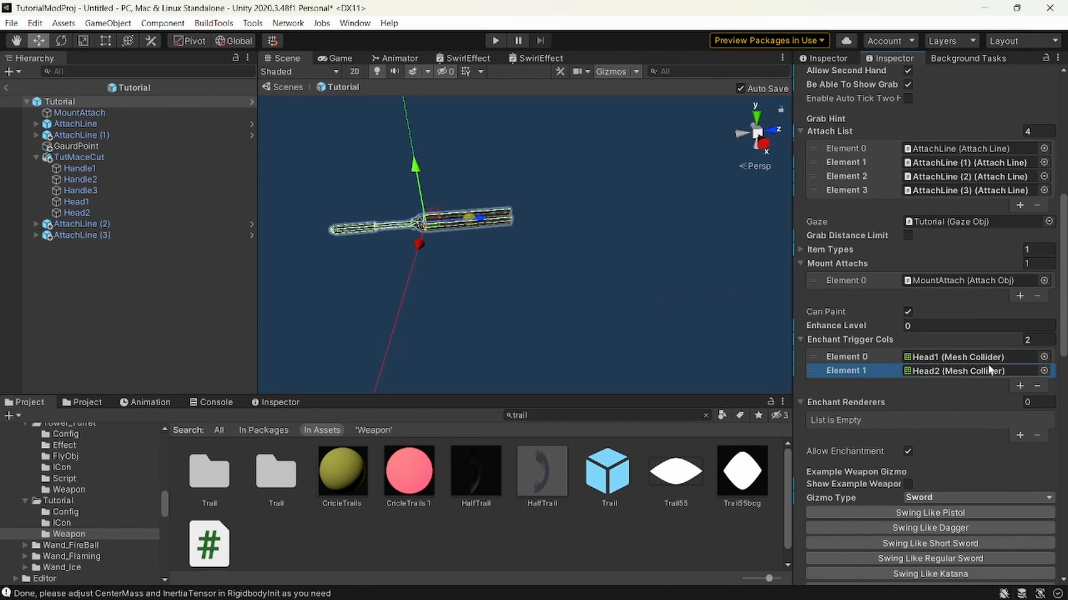
Examine the mace's head and handle from several angles, along with the Enchant Renderers list.
left_click_drag(549, 262, 522, 243, "alt")
key("w")
key("a")
right_click_drag(522, 244, 522, 232)
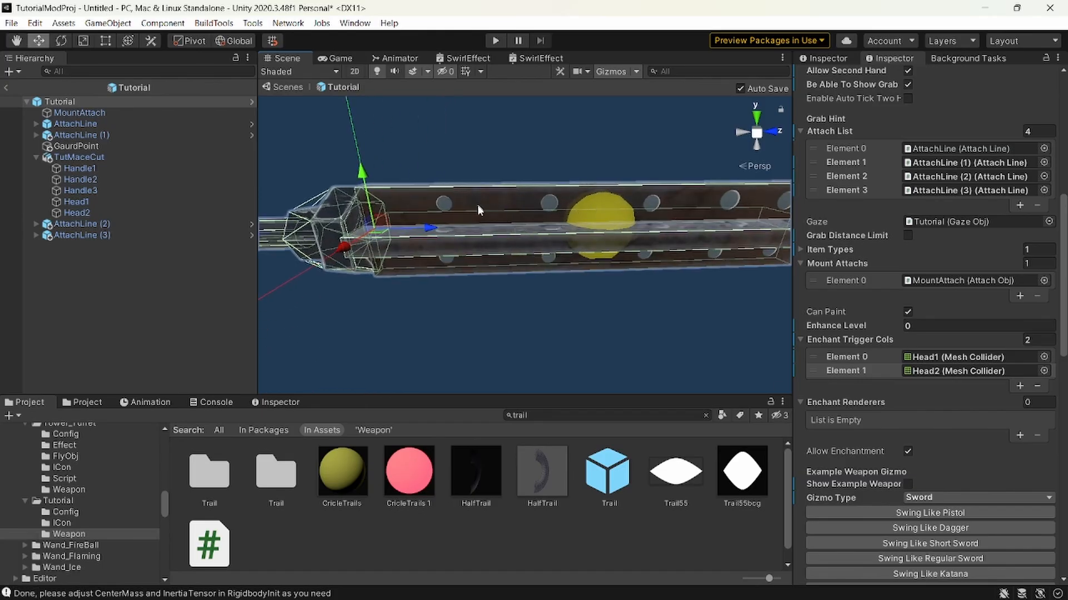
key("s")
right_click_drag(605, 213, 602, 209)
key("d")
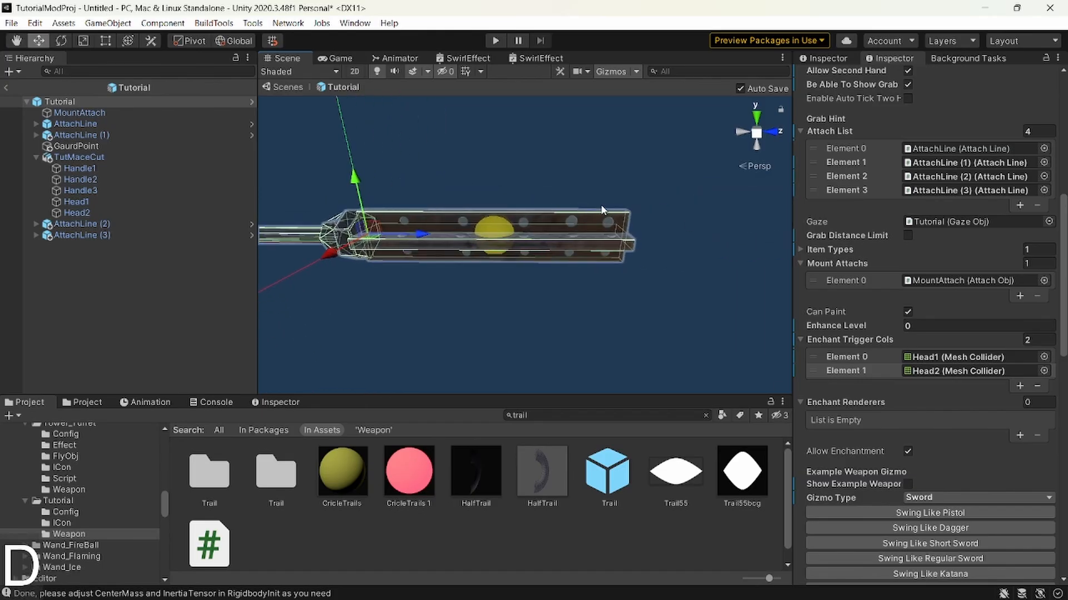
left_click(870, 403)
left_click(865, 402)
right_click_drag(514, 281, 472, 239)
key("a")
key("a")
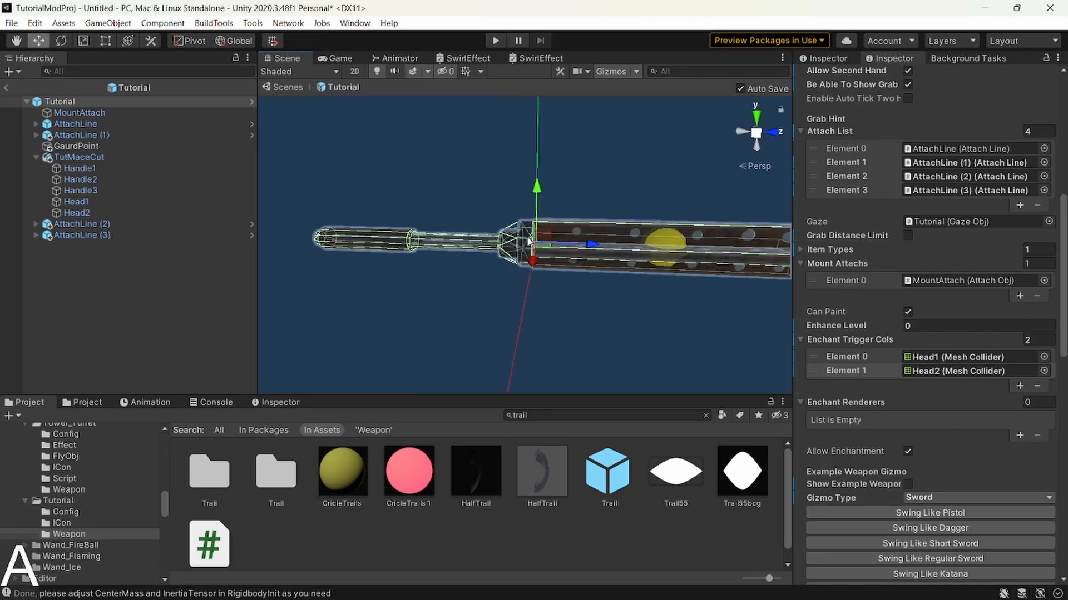
left_click(92, 101)
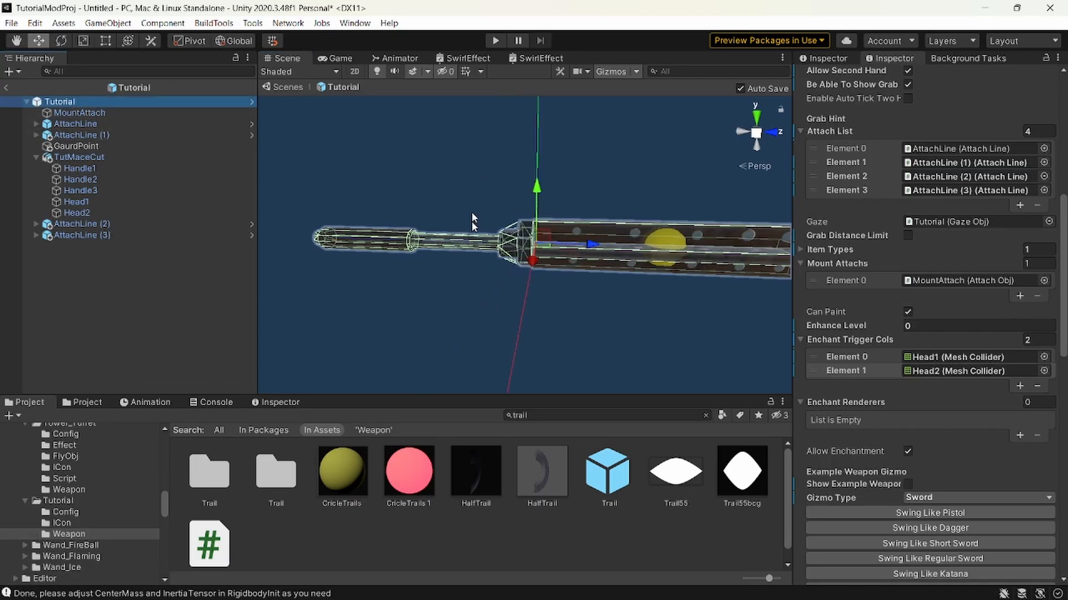
right_click_drag(472, 209, 507, 243)
key("d")
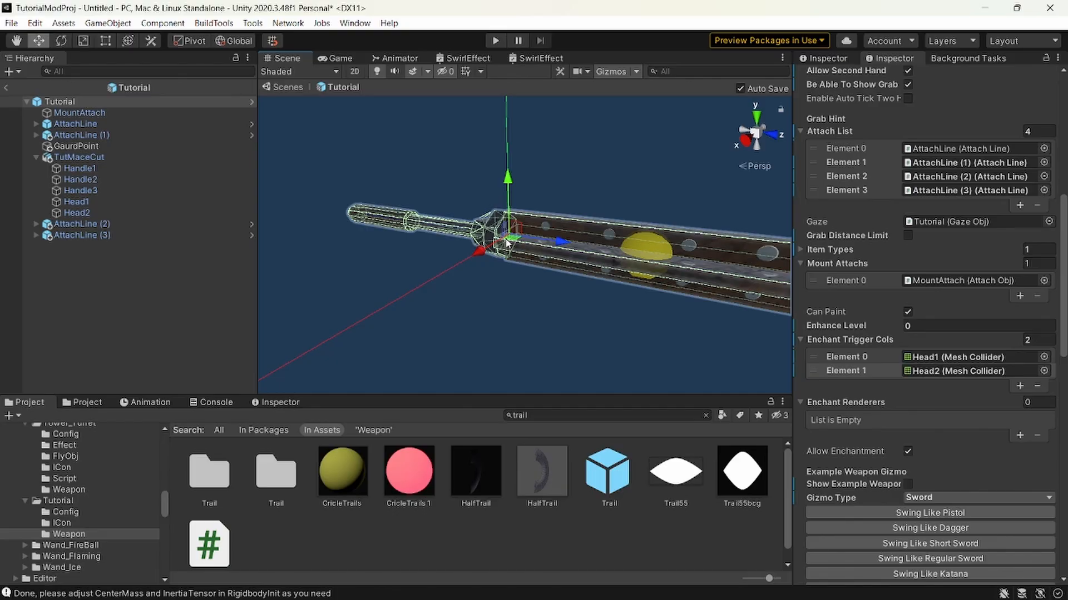
right_click_drag(593, 282, 686, 251)
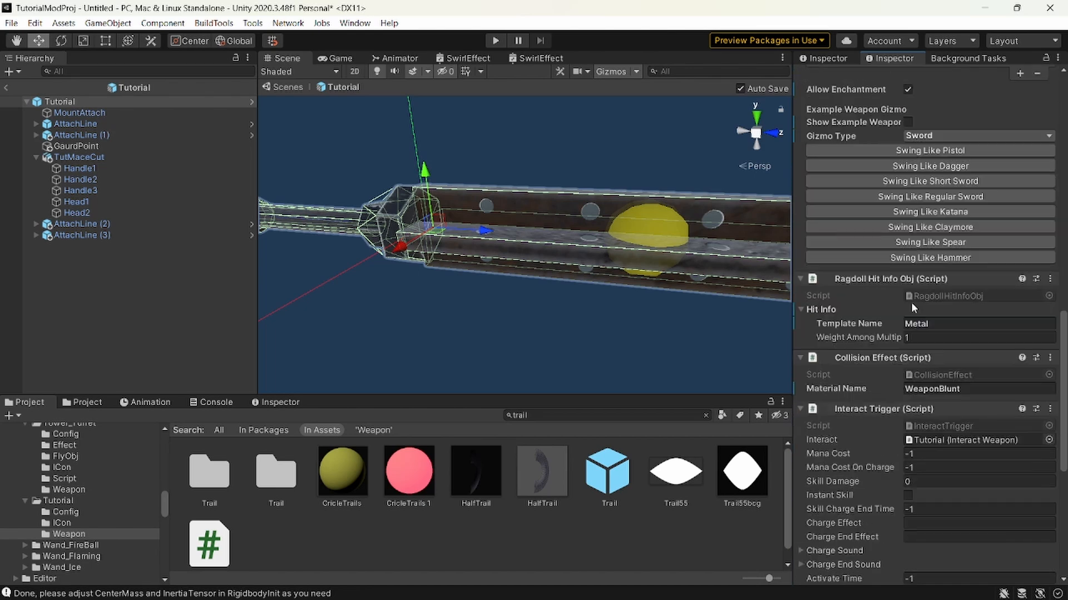
Review the Tutorial root's Ragdoll Hit Info template name, Collision Effect material name and the remaining component settings.
left_click(975, 323)
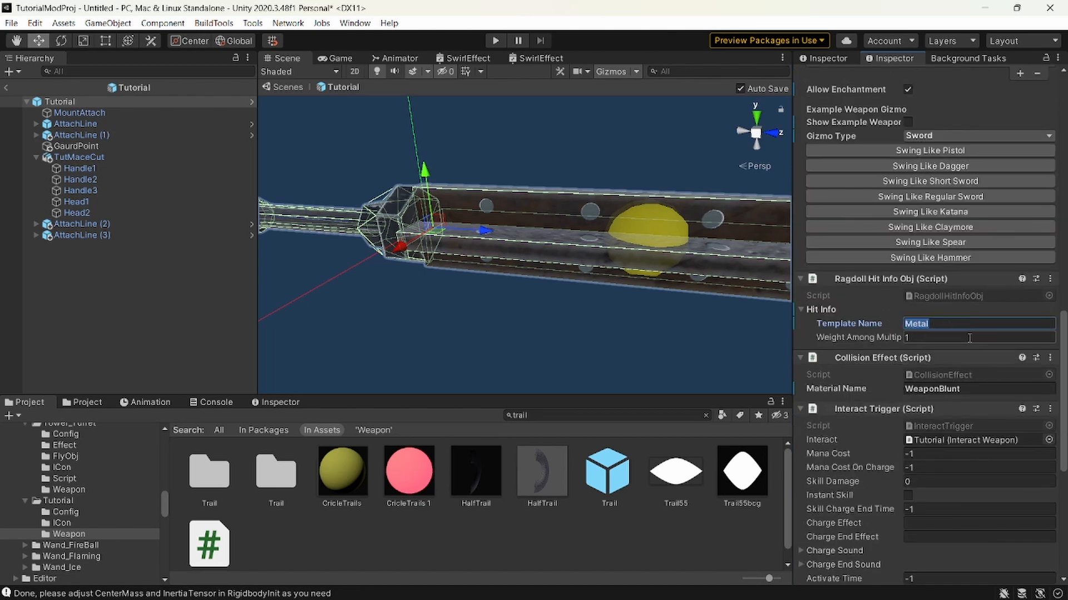
key("s")
right_click_drag(544, 261, 539, 263)
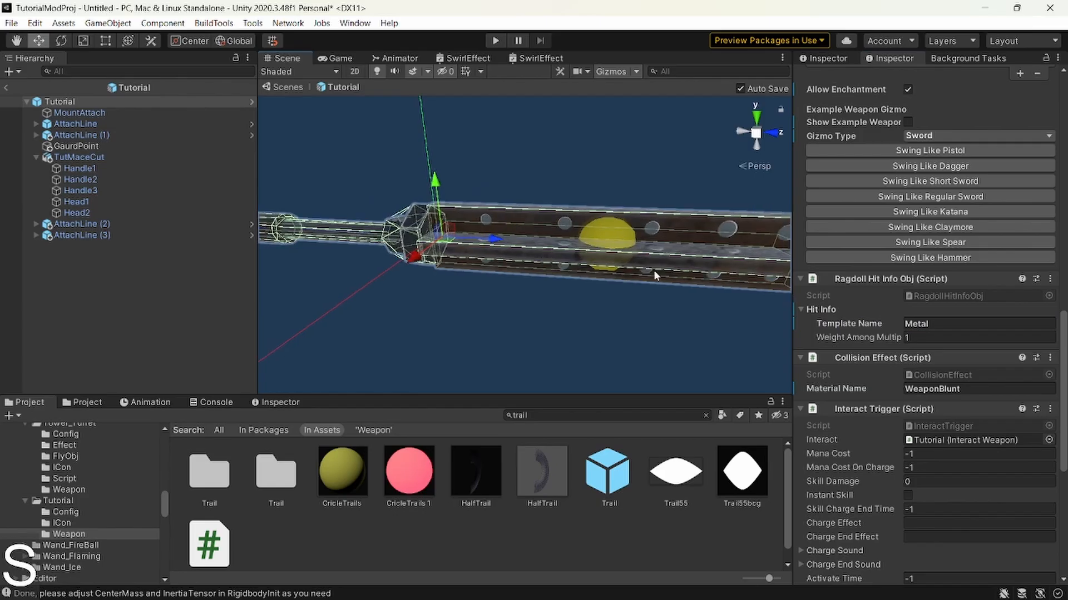
left_click(957, 394)
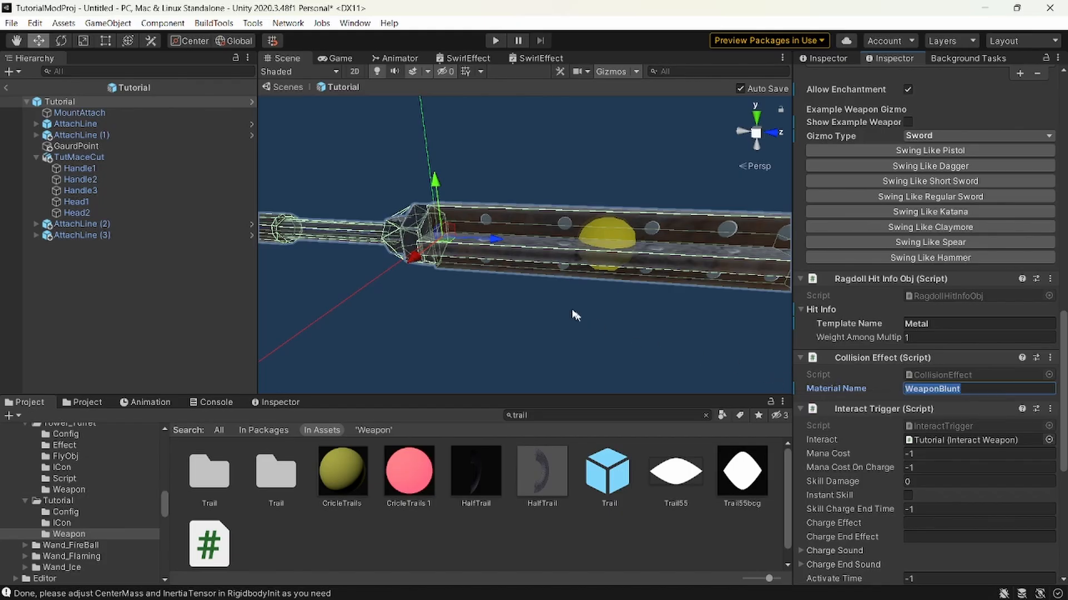
right_click_drag(573, 310, 579, 310)
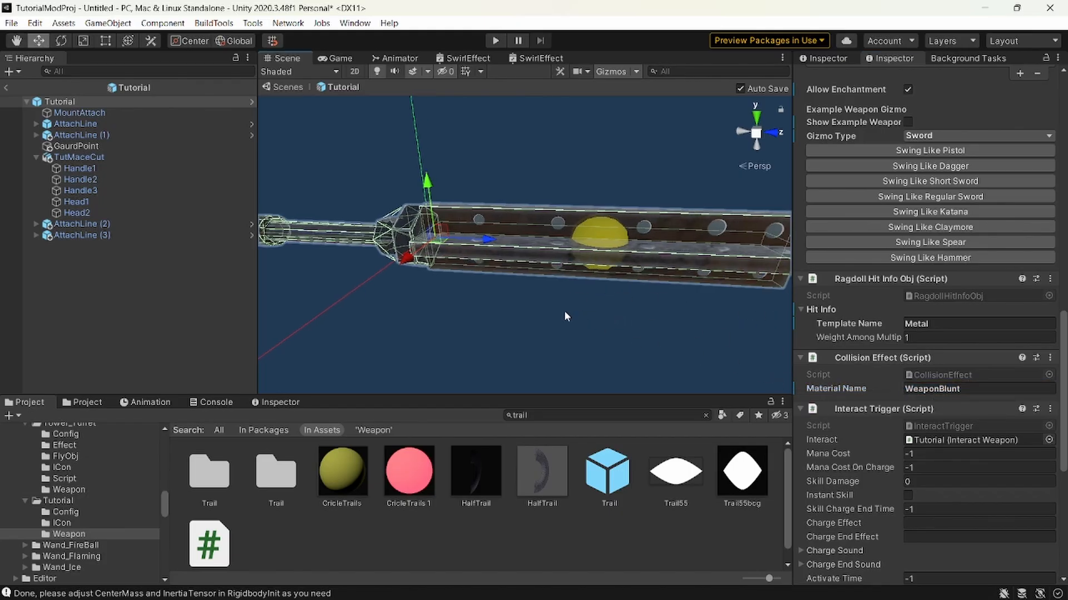
scroll(852, 247, "down", 5)
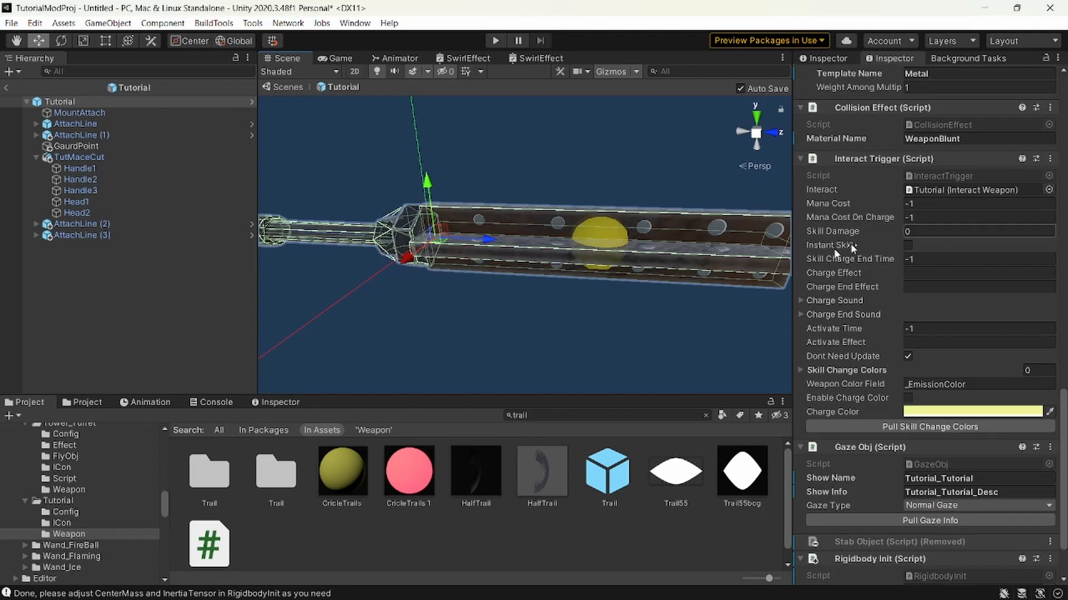
scroll(1009, 426, "down", 2)
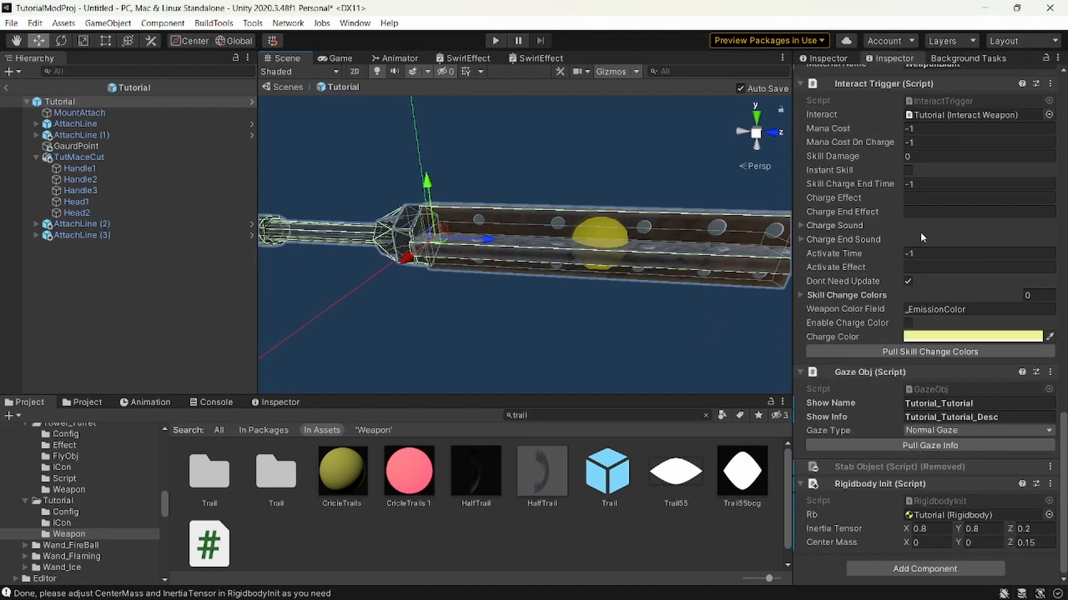
Review the settings of the prefab's attach lines, mesh parts and MountAttach, ending on the Tutorial root's components.
left_click(106, 235)
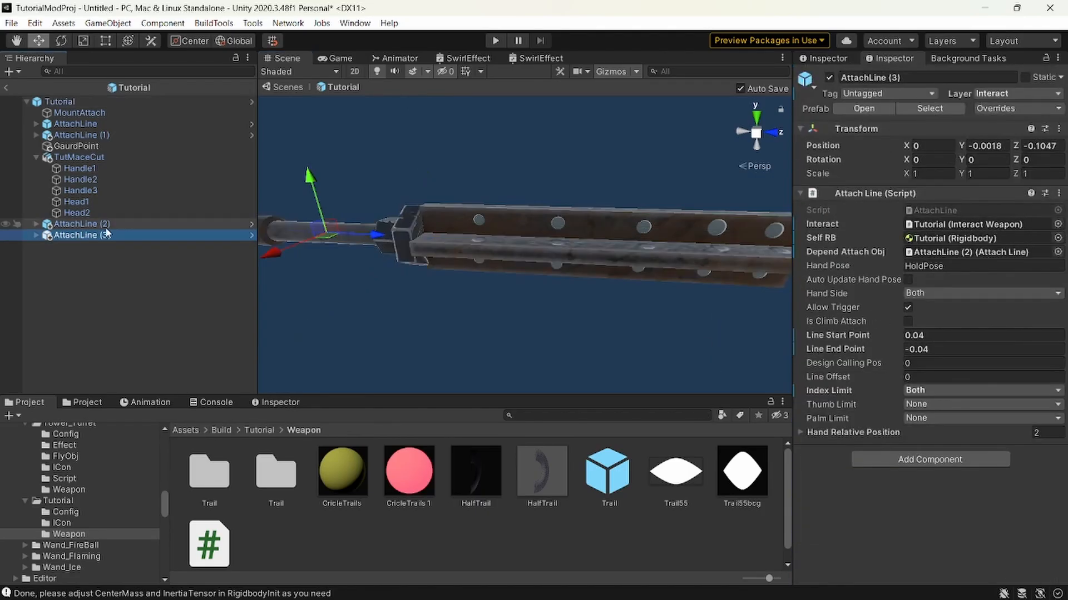
key("Up")
key("Up")
key("Up")
key("Up")
key("Up")
key("Up")
key("Up")
key("Up")
key("Up")
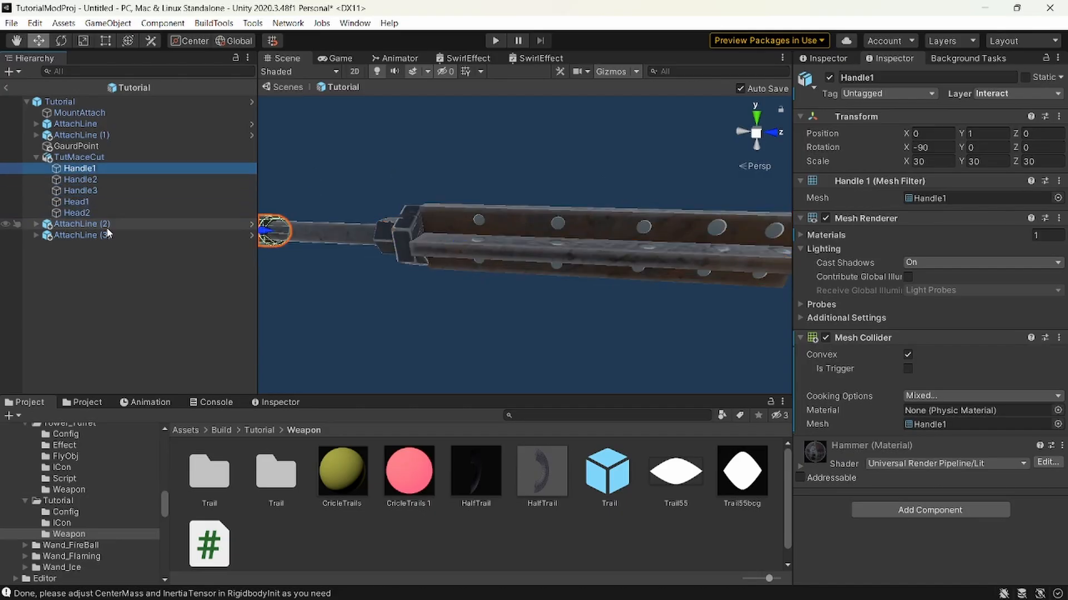
key("Up")
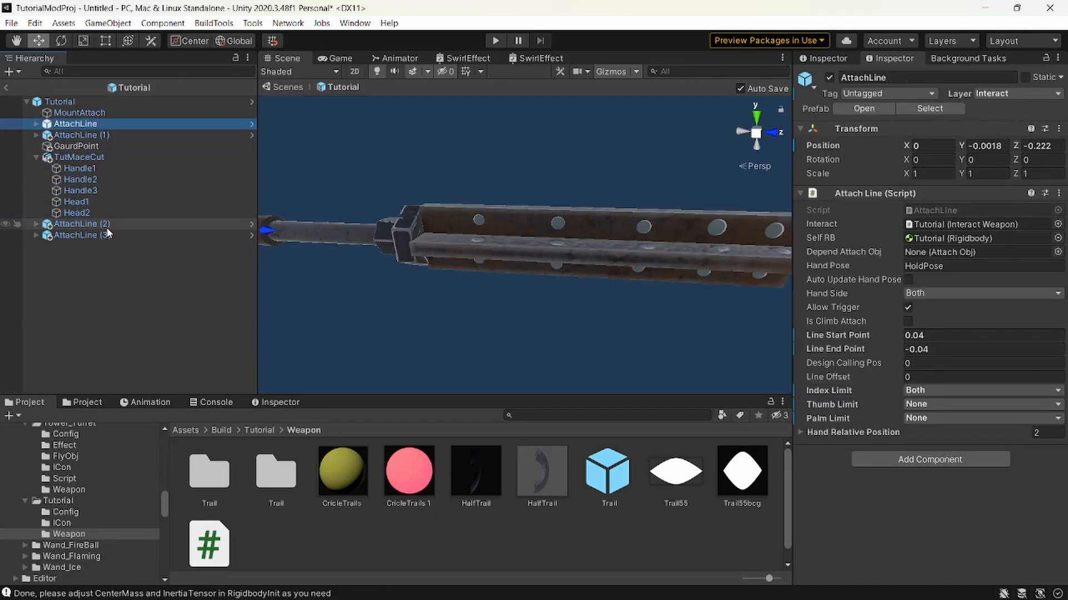
key("Up")
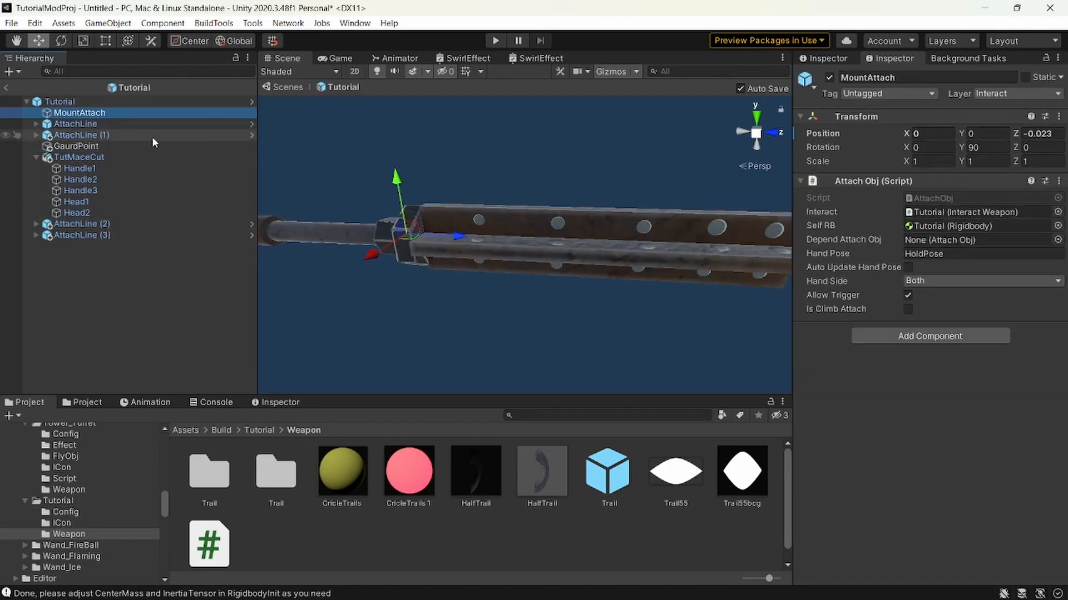
left_click(135, 100)
scroll(963, 284, "down", 10)
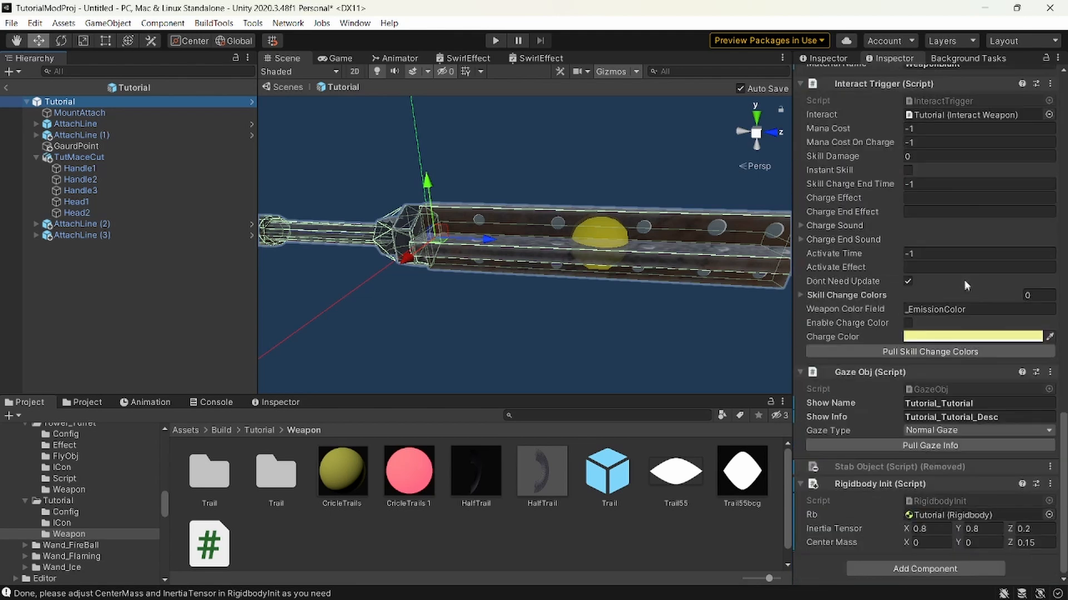
Delete the placeholder Tutorial icon image from the Tutorial mod's ICon folder.
left_click(62, 522)
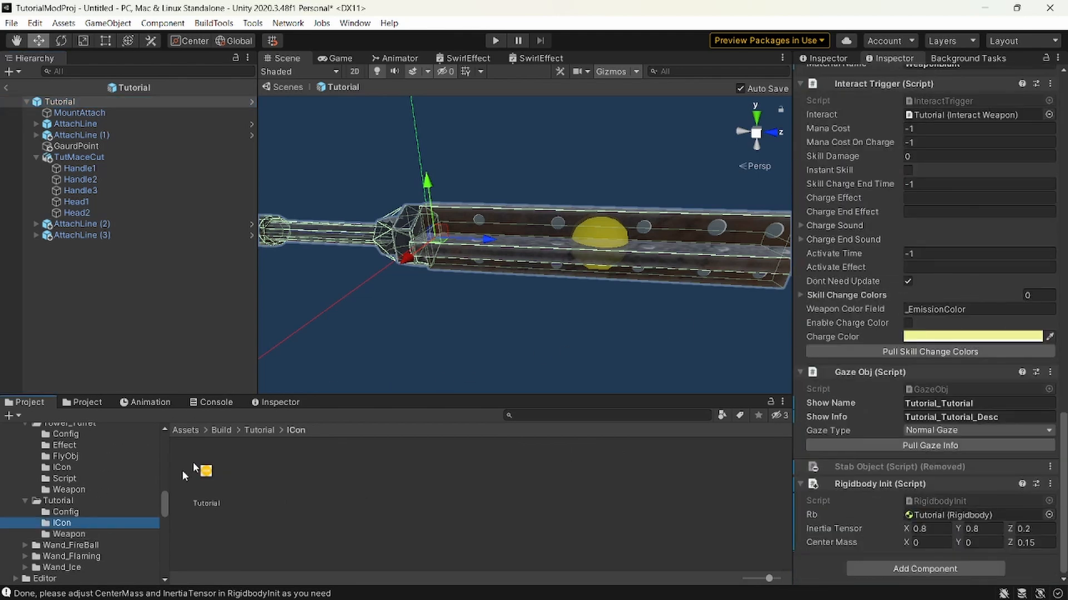
left_click(207, 473)
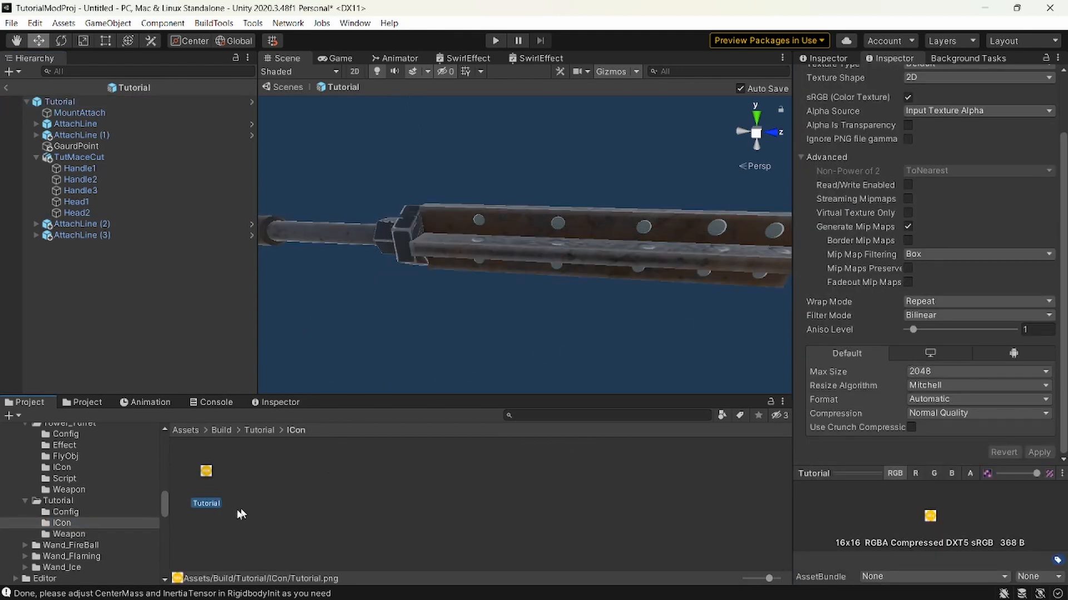
left_click(206, 505)
left_click(338, 504)
key("Delete")
key("Return")
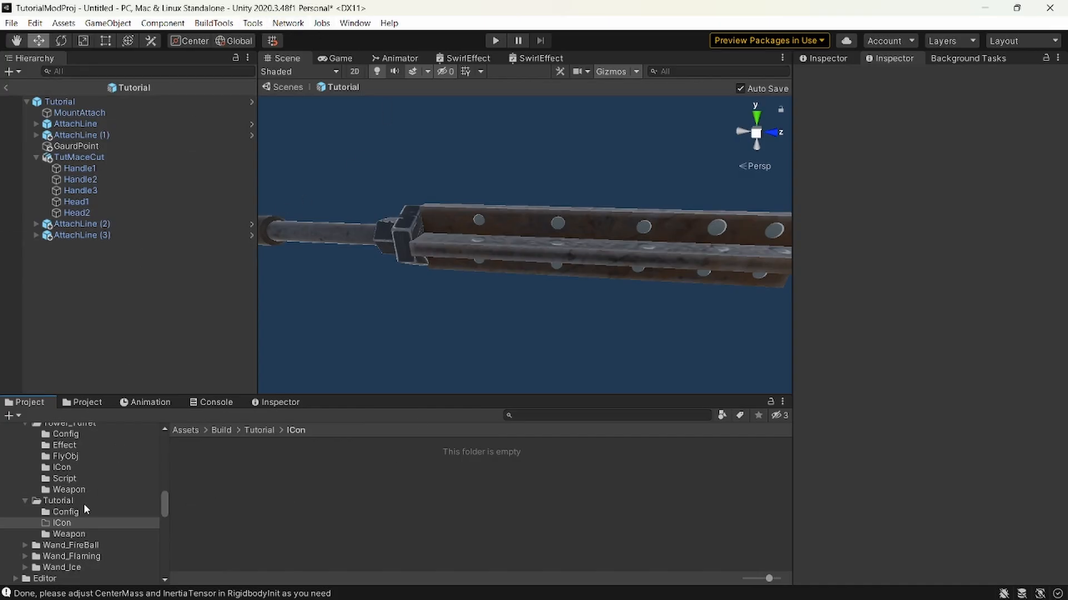
Show the empty ICon folder in File Explorer and copy its full folder path.
right_click(296, 505)
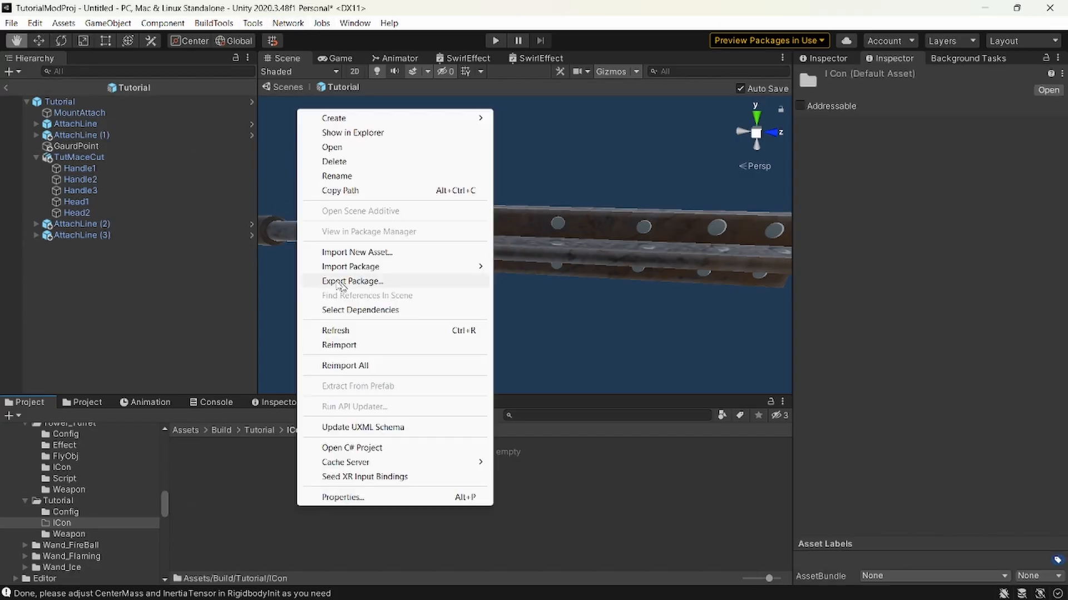
left_click(350, 133)
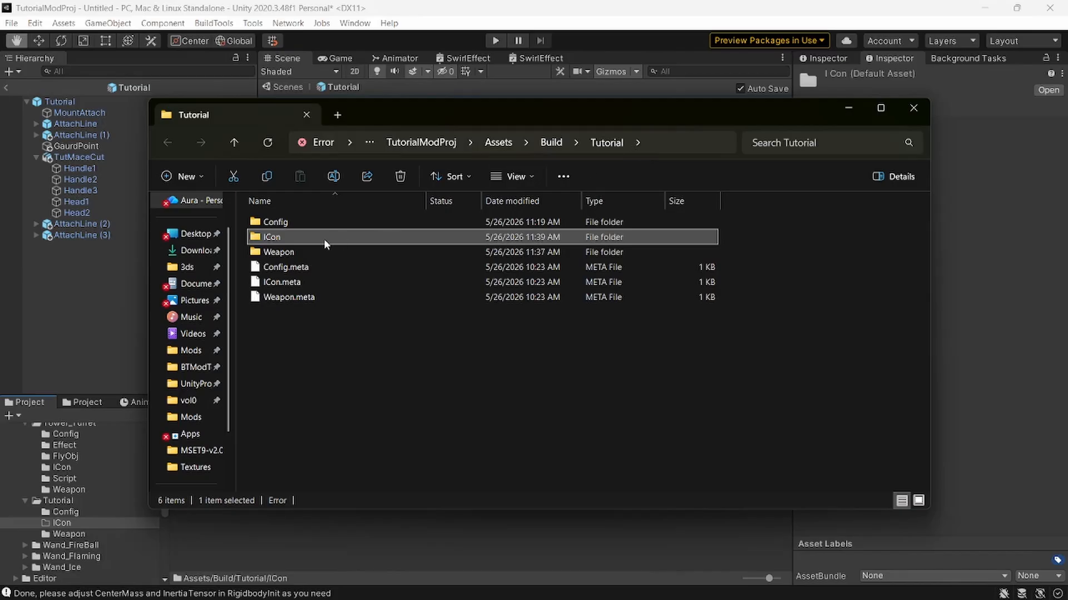
double_click(292, 235)
left_click(562, 133)
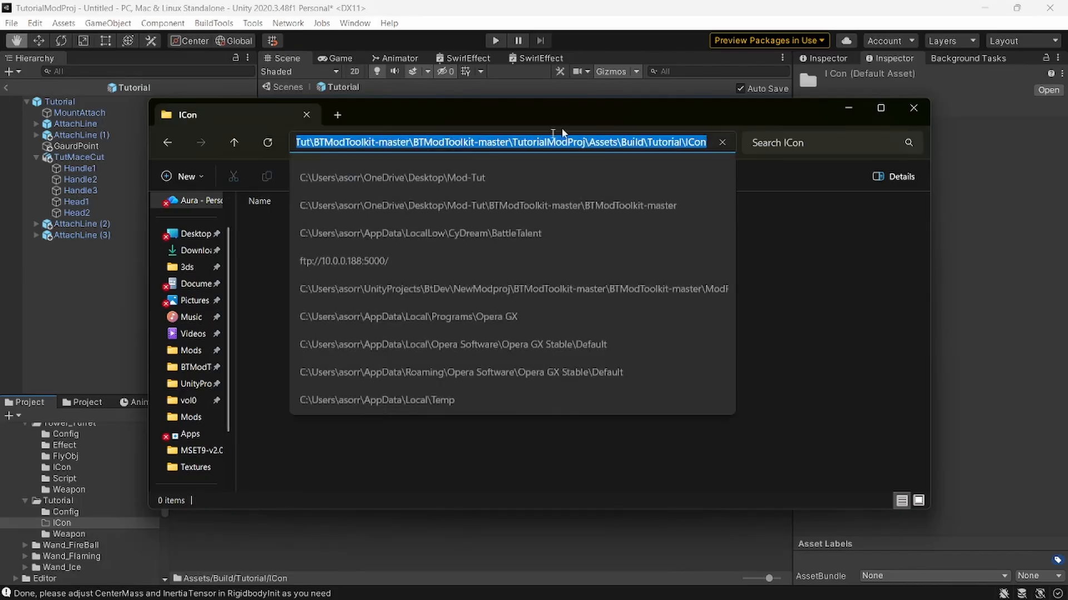
key("ctrl+c")
left_click(913, 108)
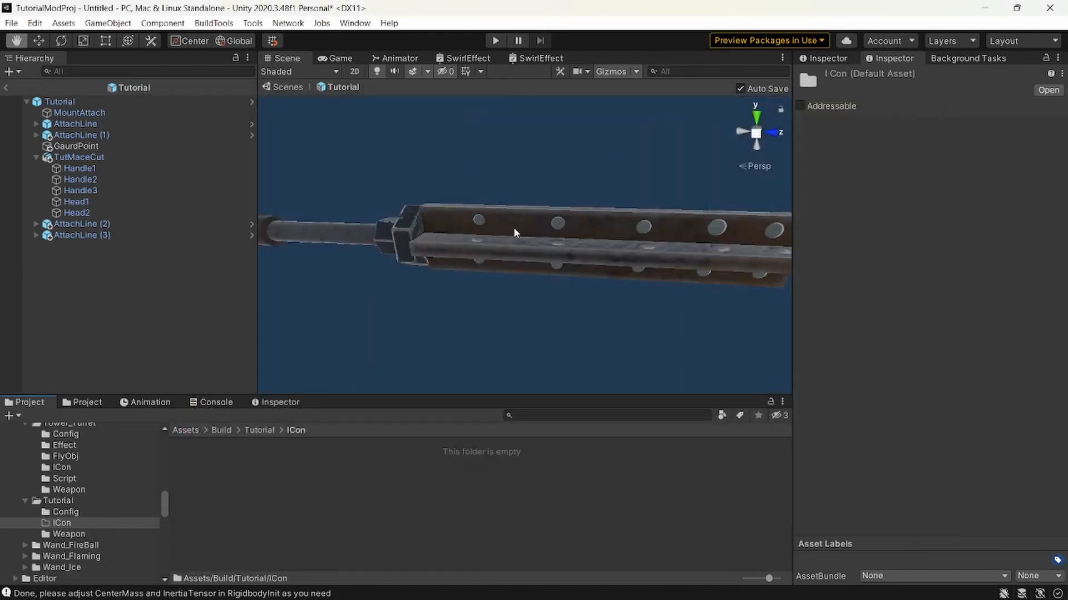
Open the Icon Generator and set its Game Object To Render to the Tutorial prefab.
key("w")
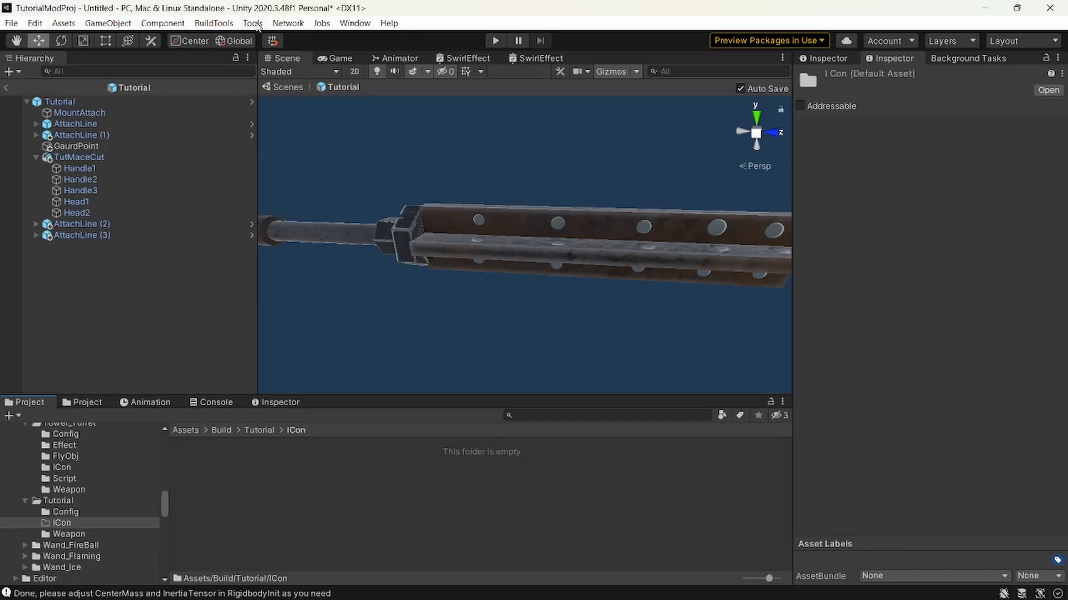
left_click(252, 23)
left_click(289, 53)
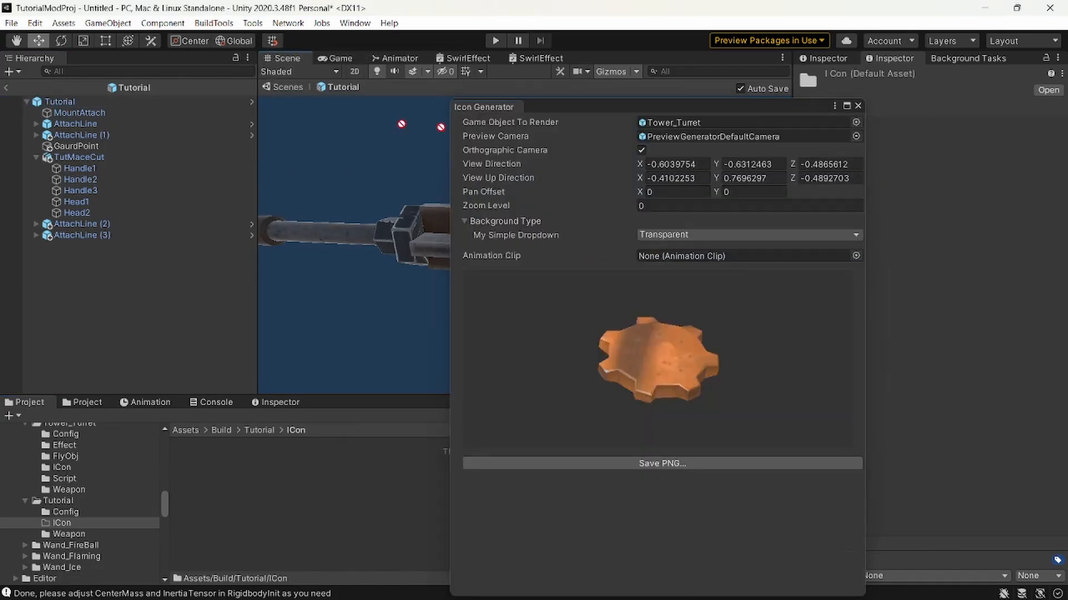
left_click(698, 124)
left_click_drag(699, 125, 667, 133)
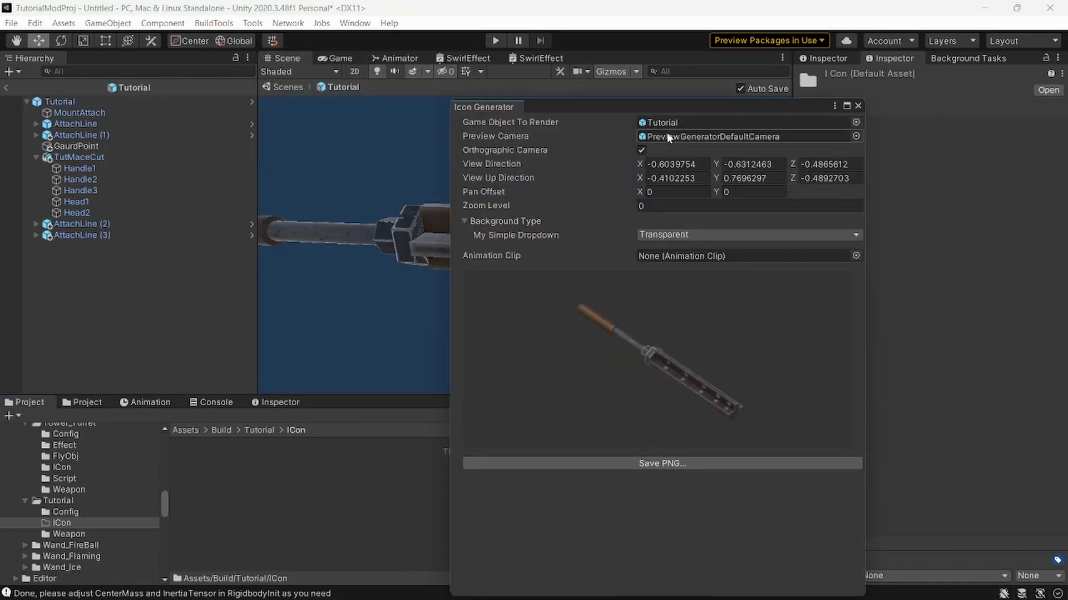
Change the icon's background type from Transparent to Color and make the background colour black.
left_click(672, 234)
left_click(671, 265)
left_click(685, 249)
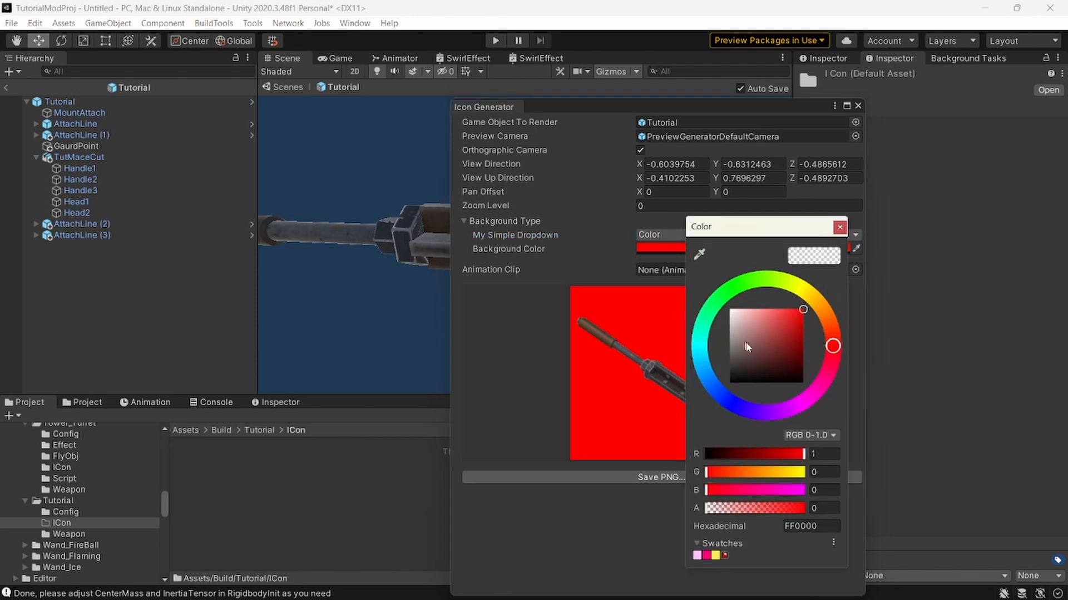
left_click(839, 227)
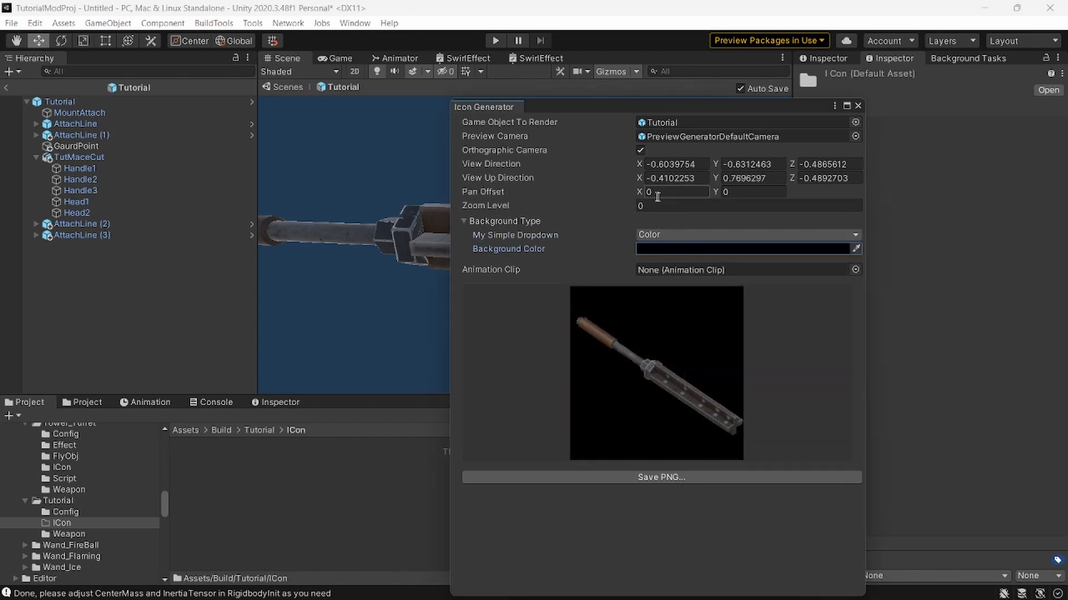
Set the icon's View Direction to X 1, Y 0 and Z 0.
left_click(671, 165)
key("BackSpace")
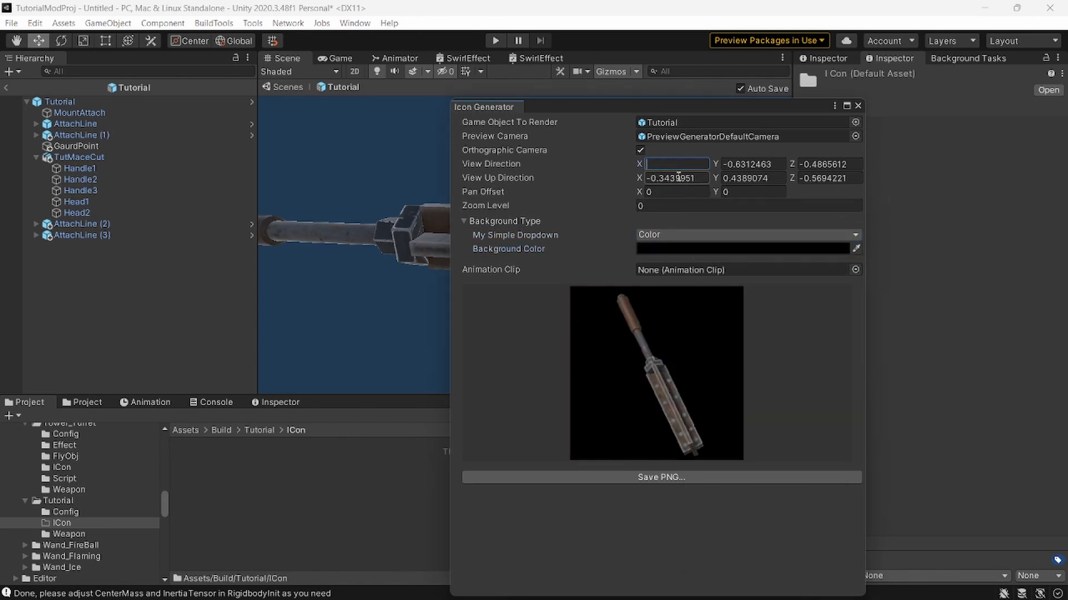
key("Tab")
key("BackSpace")
key("Tab")
key("BackSpace")
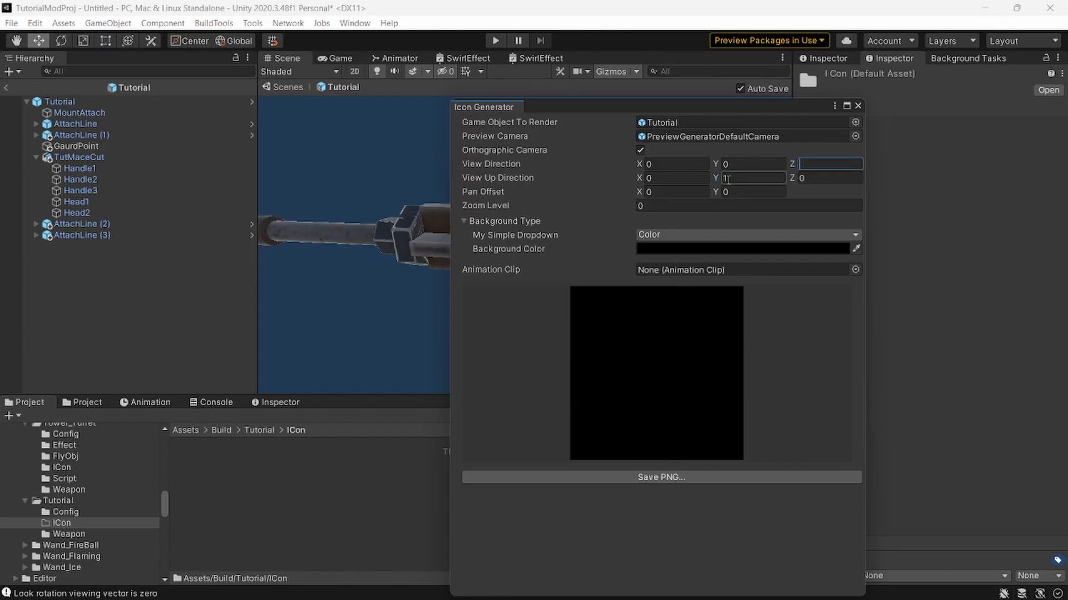
left_click(738, 168)
key("shift+Tab")
type("1")
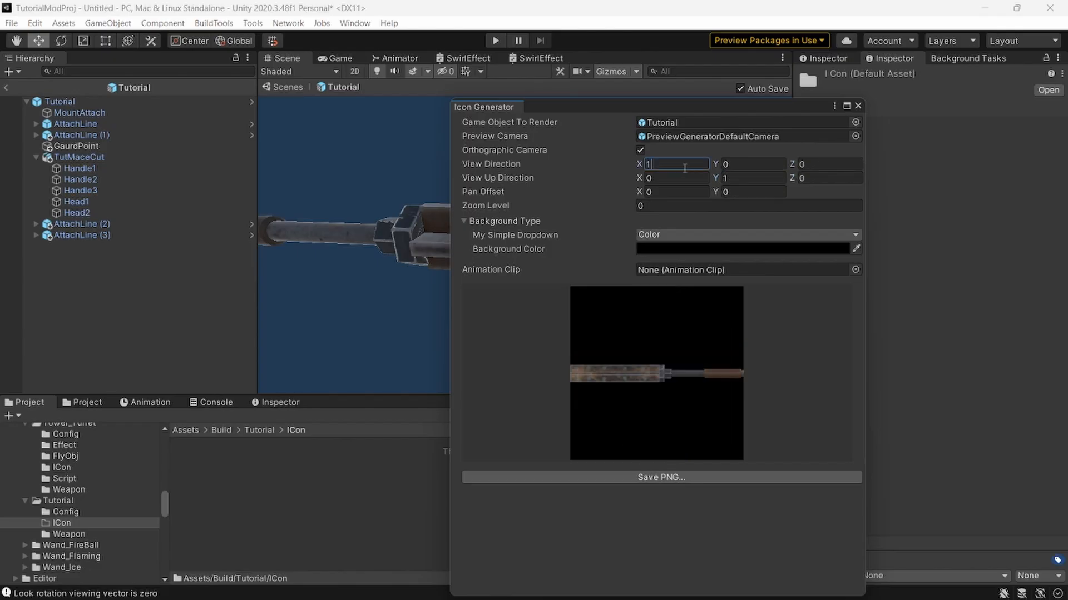
Try the value 1 in other axes of the icon's View Direction and View Up Direction.
key("Tab")
key("Tab")
type("1")
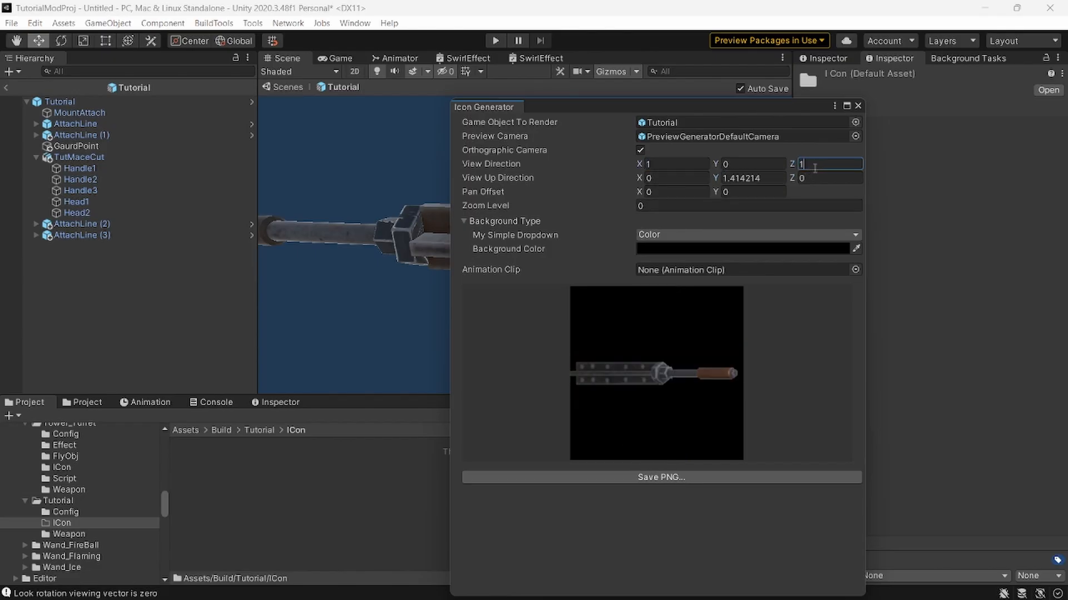
key("BackSpace")
left_click(751, 168)
type("1")
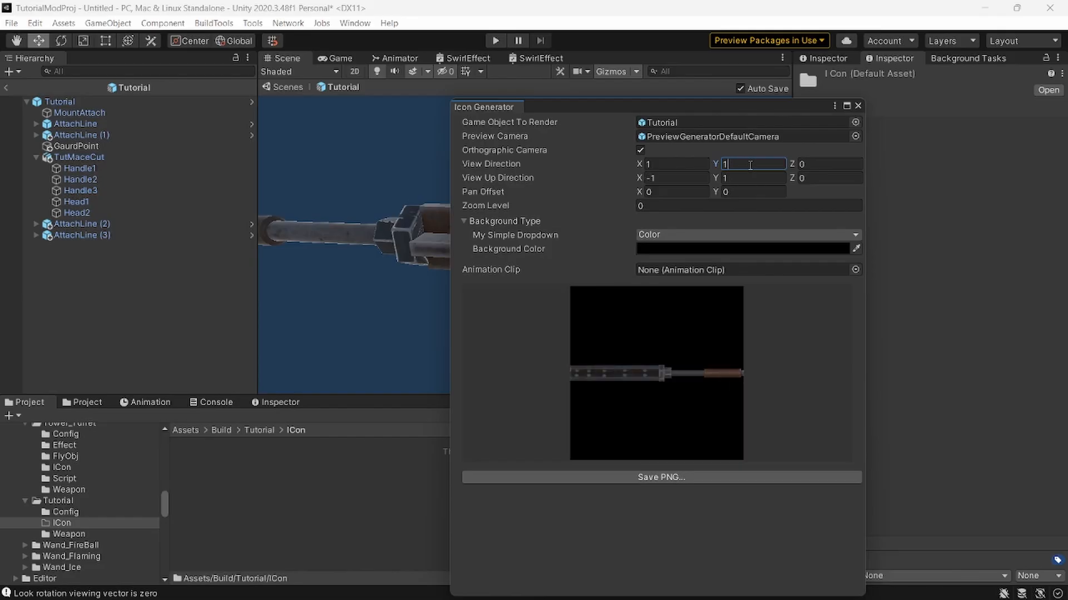
key("BackSpace")
left_click(690, 181)
type("1")
key("BackSpace")
left_click(738, 182)
key("BackSpace")
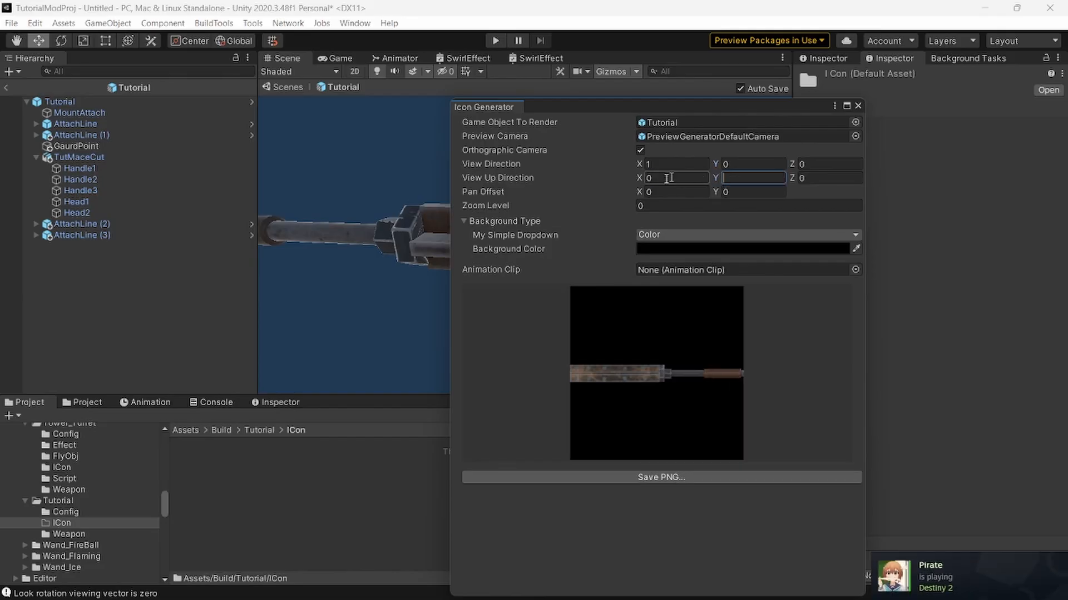
Rotate the mace in the icon preview until it lies diagonally with its head at the upper left, keeping the Zoom Level at 0.
left_click_drag(711, 316, 720, 407)
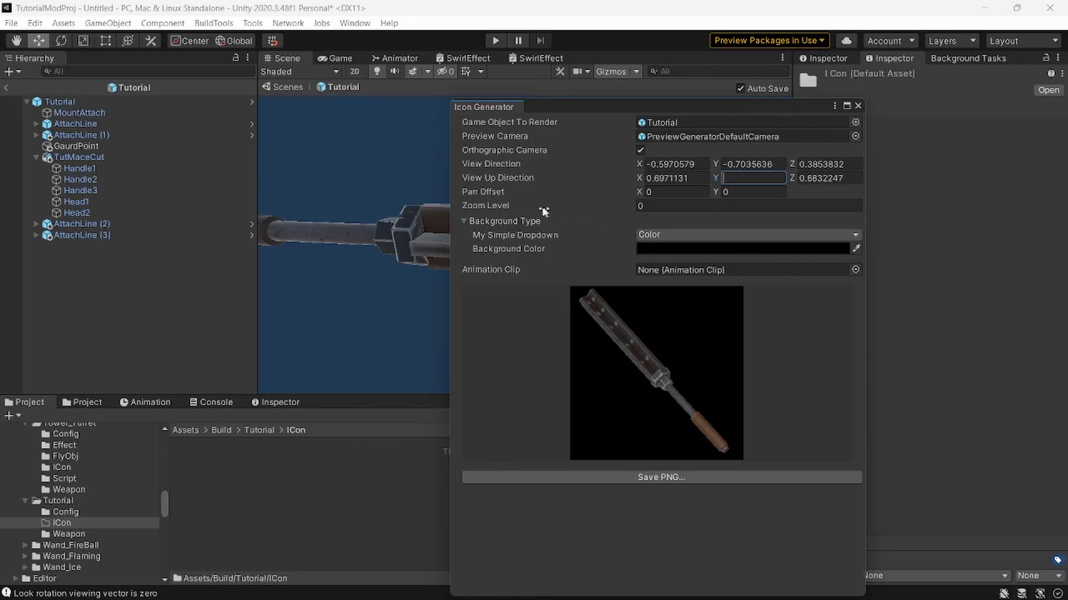
mouse_move(543, 211)
left_mouse_down()
mouse_move(524, 206)
mouse_move(541, 213)
left_mouse_up()
key("ctrl+z")
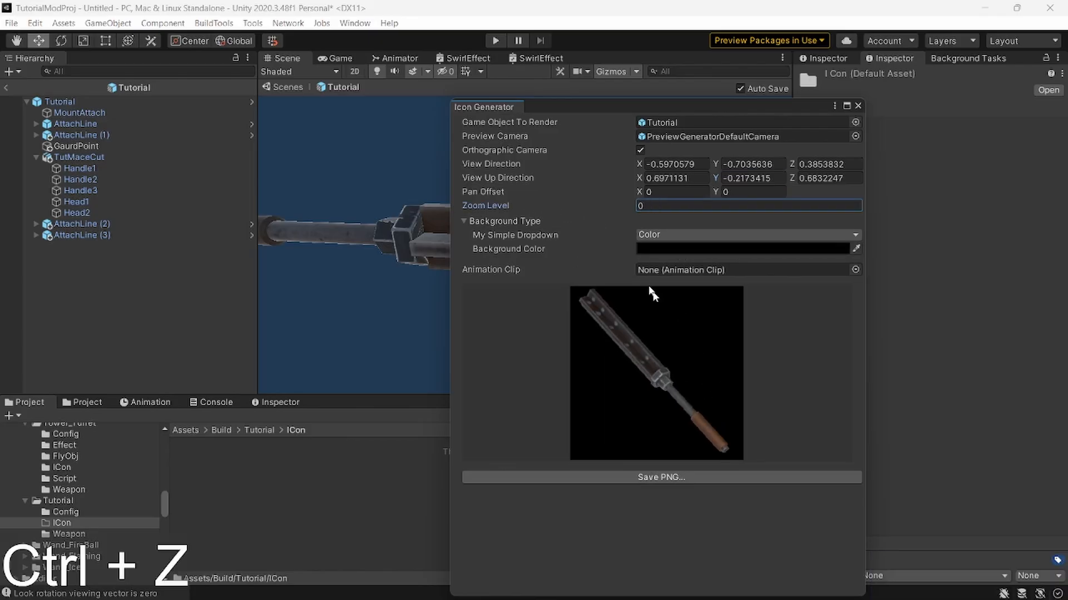
mouse_move(715, 428)
left_mouse_down()
mouse_move(728, 441)
mouse_move(707, 445)
mouse_move(726, 446)
mouse_move(724, 415)
mouse_move(746, 410)
mouse_move(751, 424)
mouse_move(688, 415)
mouse_move(711, 432)
mouse_move(662, 433)
mouse_move(727, 424)
left_mouse_up()
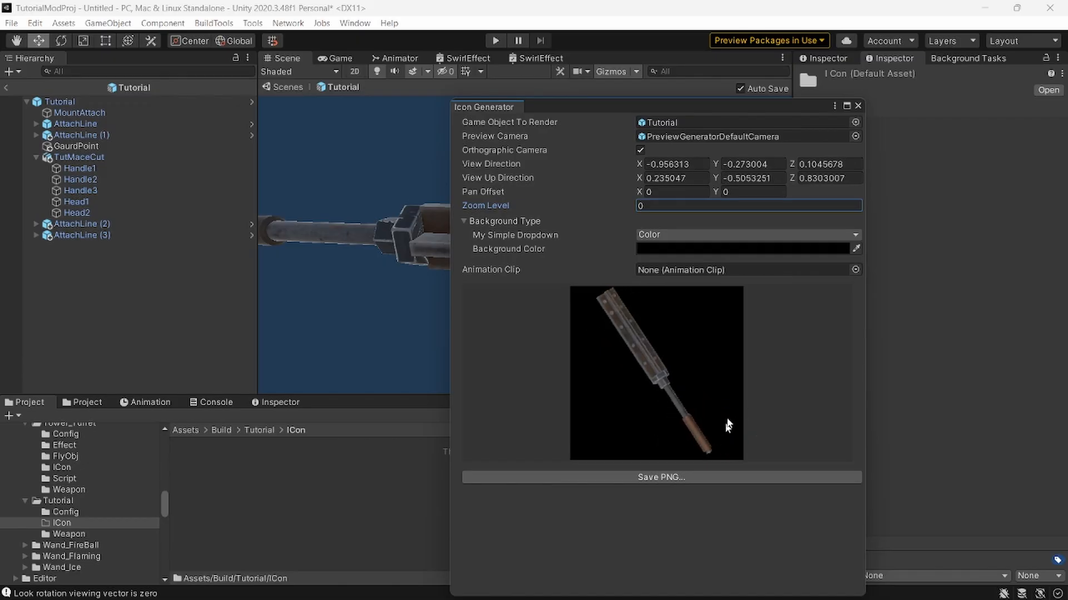
Try other colours for the icon's background.
left_click(666, 249)
left_click_drag(730, 339, 653, 404)
left_click(820, 236)
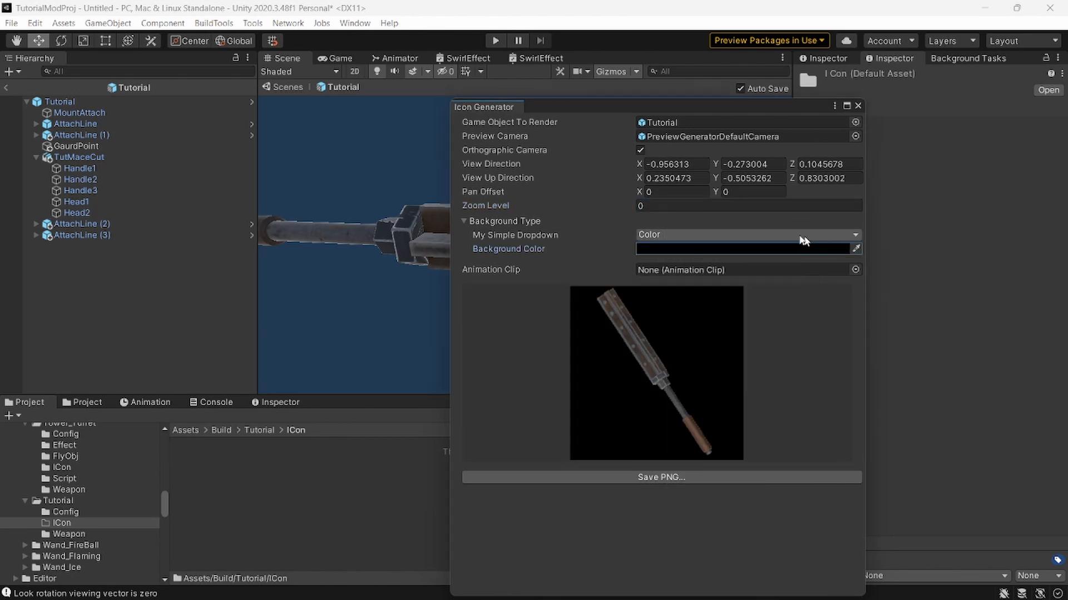
Try a Texture background for the icon using texture 0, and return the background type to Color.
left_click(737, 237)
left_click(672, 279)
left_click(855, 249)
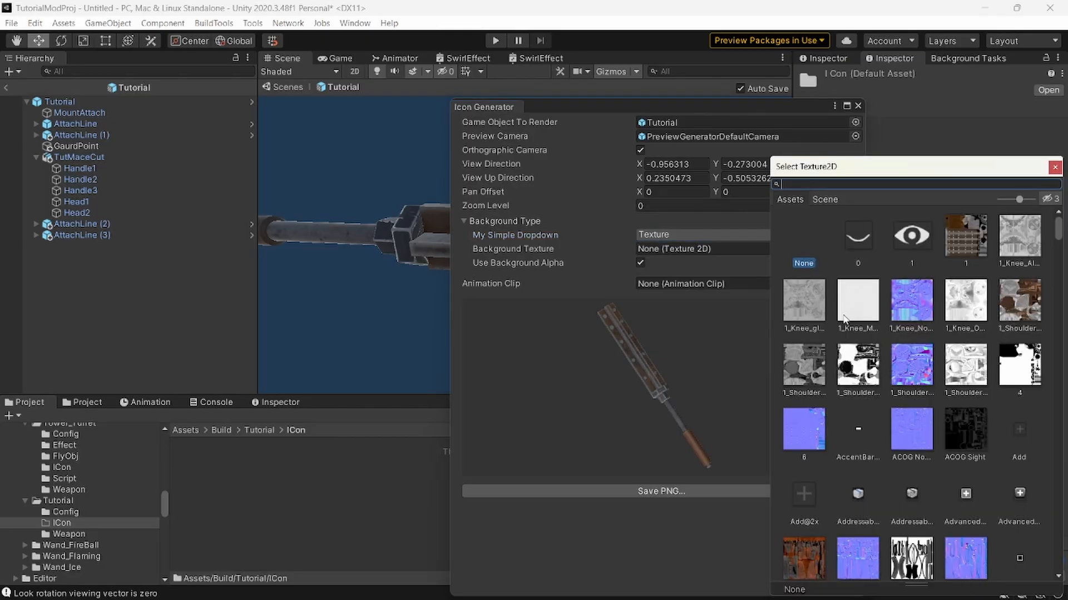
left_click(816, 311)
left_click(912, 235)
left_click(966, 235)
left_click(858, 235)
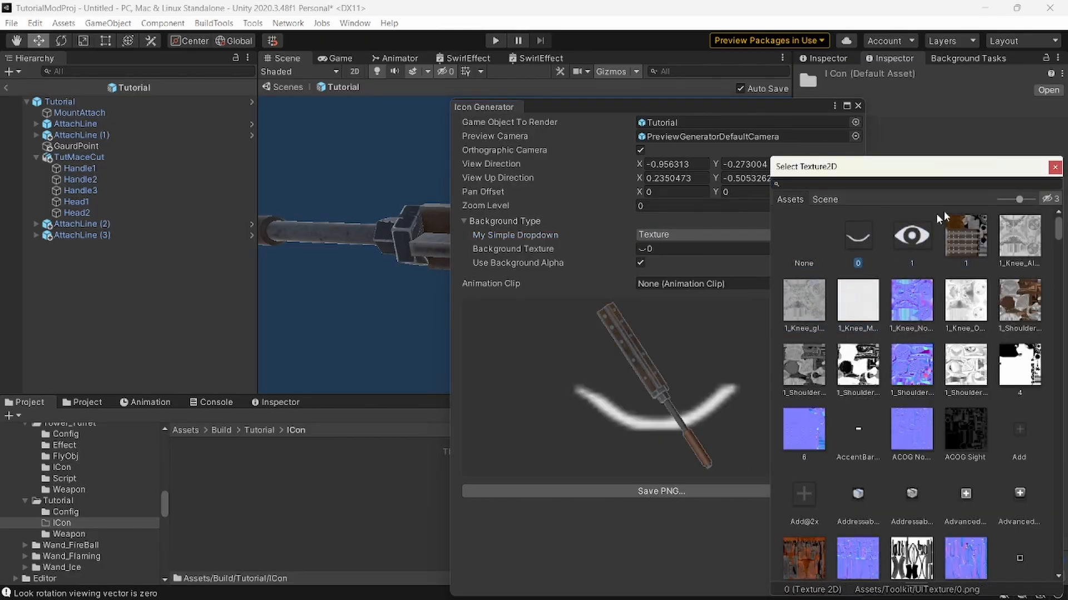
left_click(1055, 167)
left_click(691, 236)
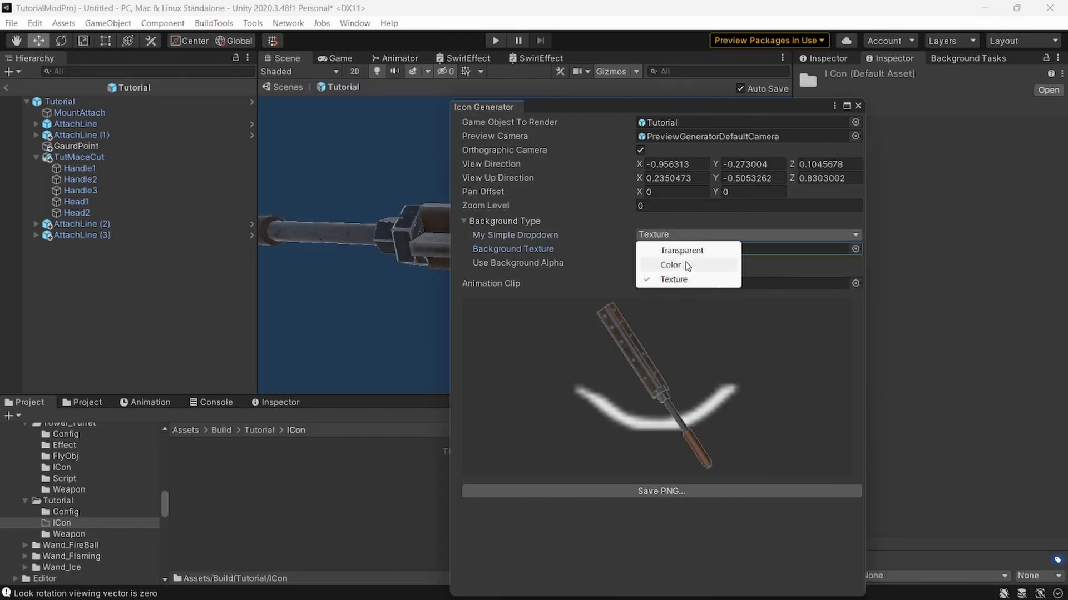
left_click(686, 266)
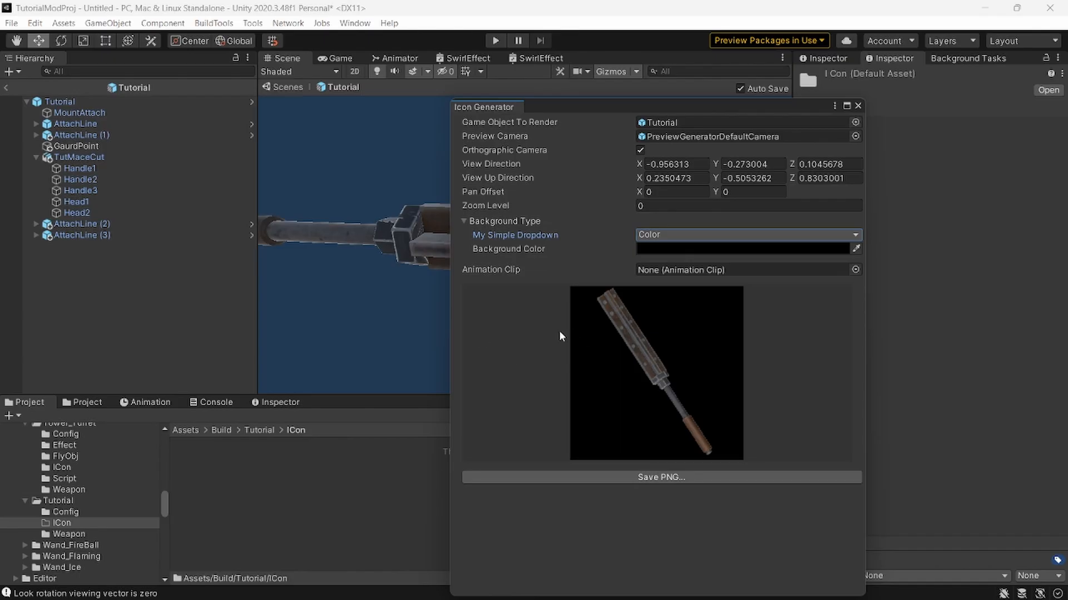
Save the icon as Tutorial.png in the copied ICon folder path and close the Icon Generator.
left_click(657, 481)
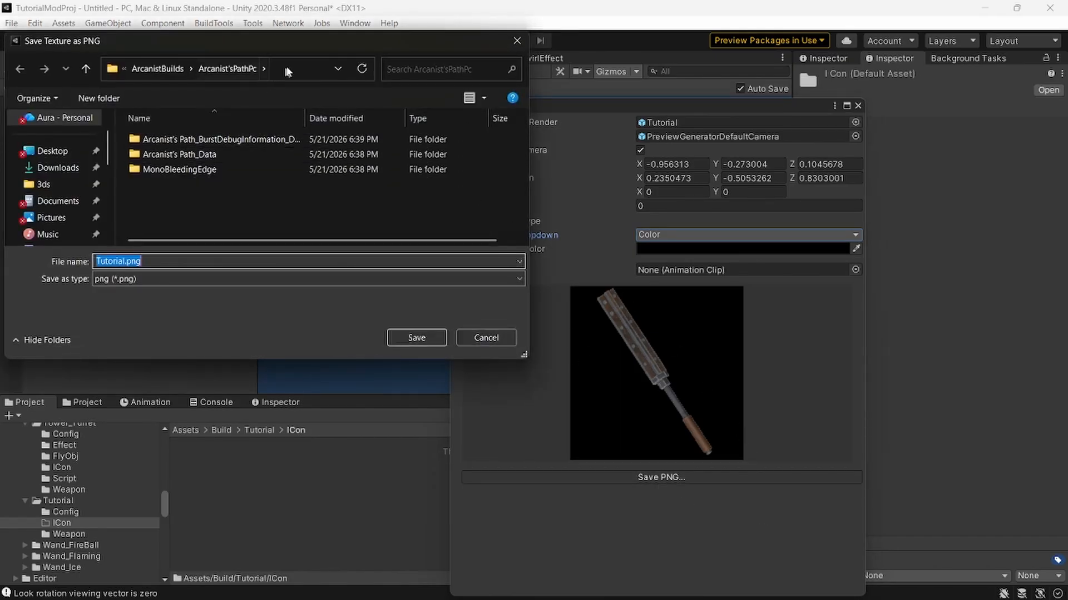
left_click(287, 68)
key("ctrl+v")
key("Return")
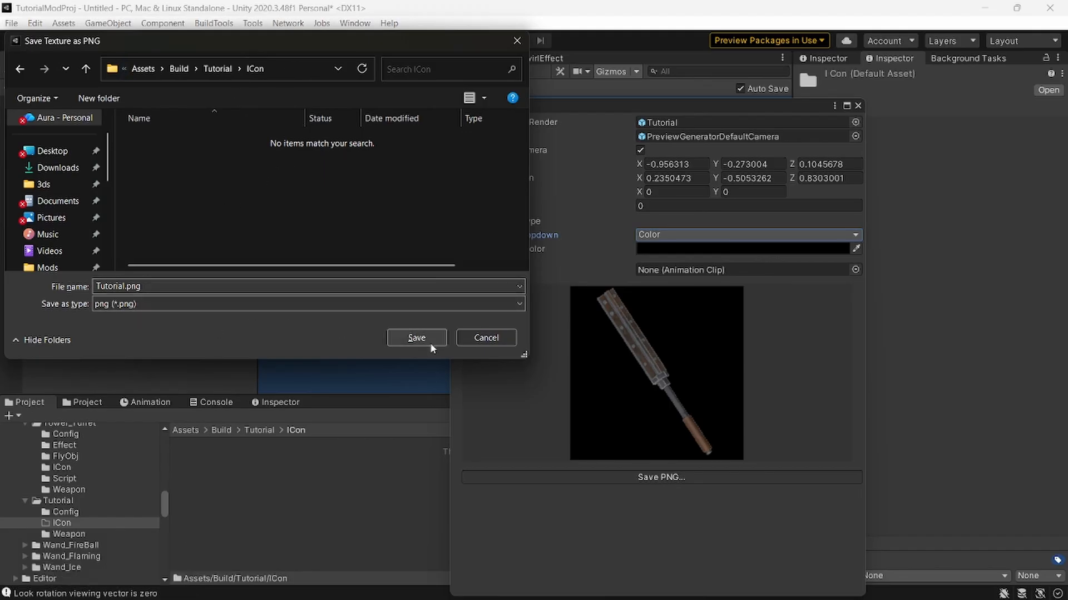
left_click(416, 338)
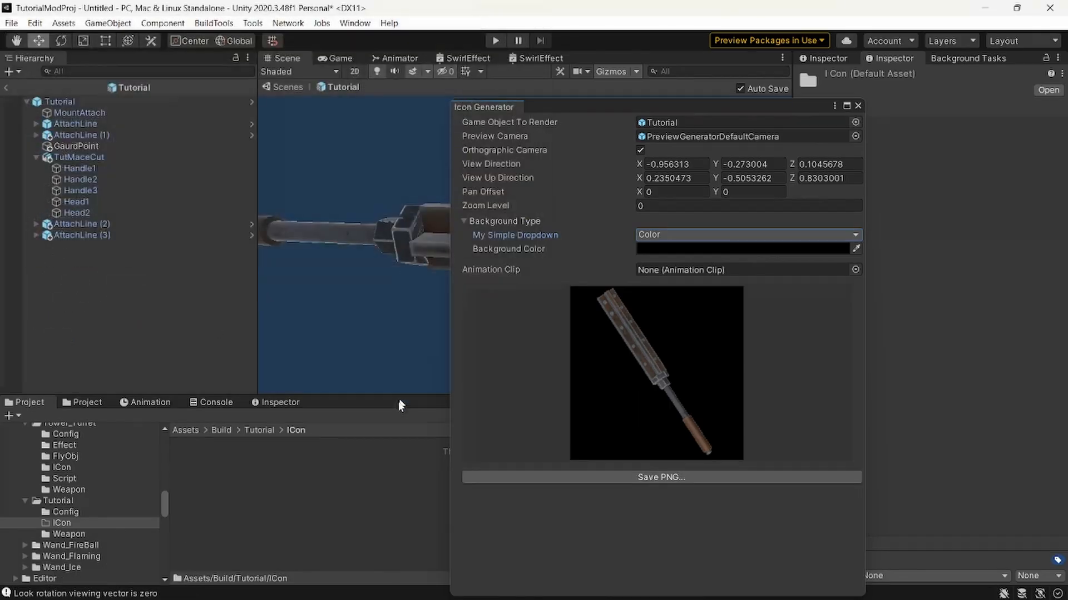
left_click(855, 106)
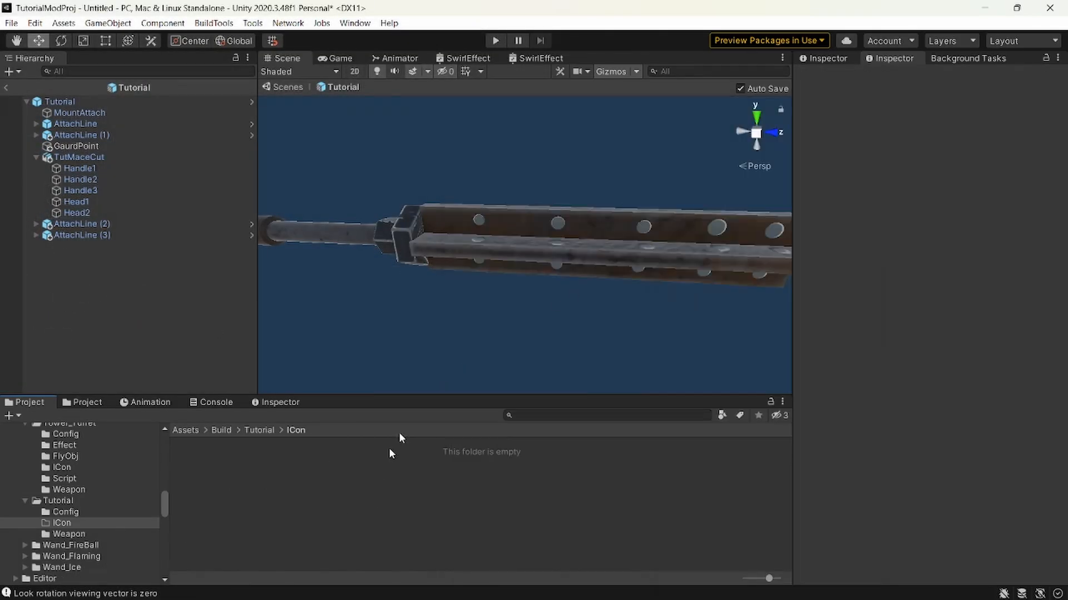
Show the ICon folder in File Explorer, check for the saved icon image, and close the window.
right_click(266, 485)
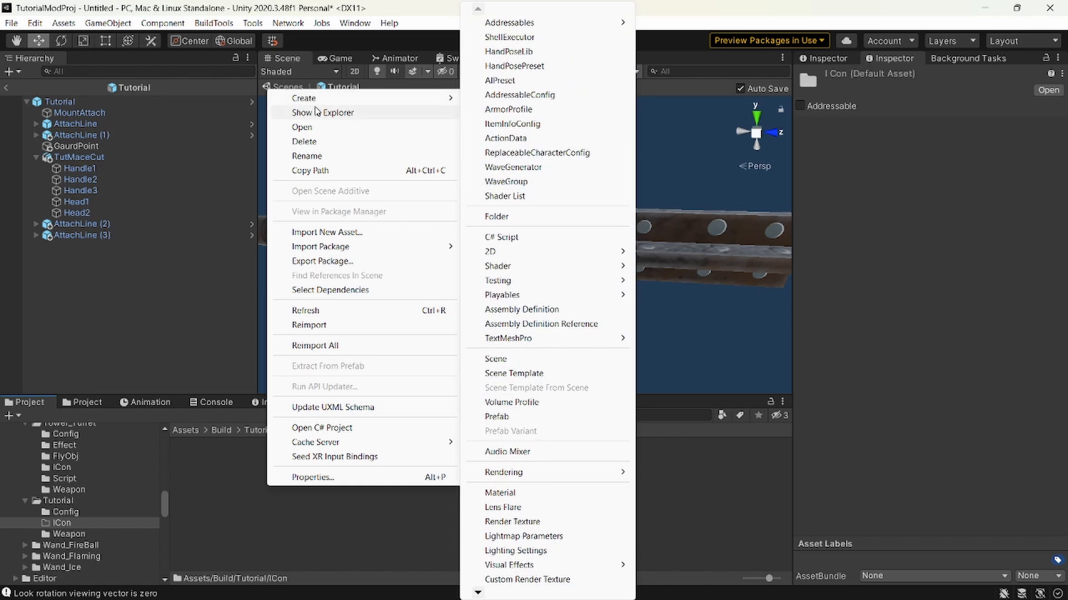
left_click(322, 113)
double_click(386, 240)
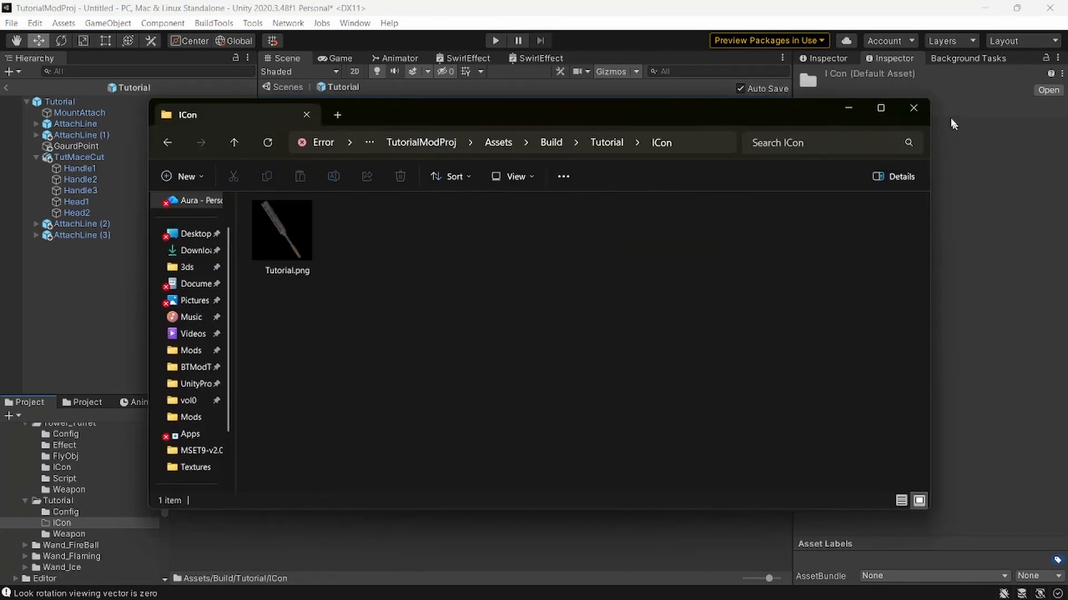
left_click(914, 108)
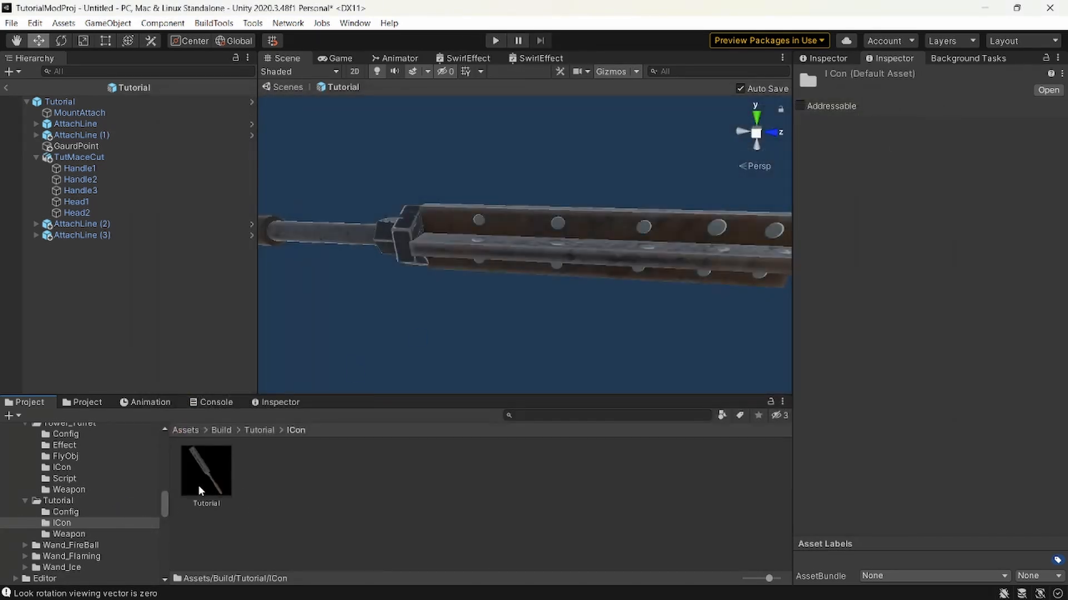
Set the Tutorial icon texture's Max Size to 128 in its import settings and apply it.
left_click(198, 485)
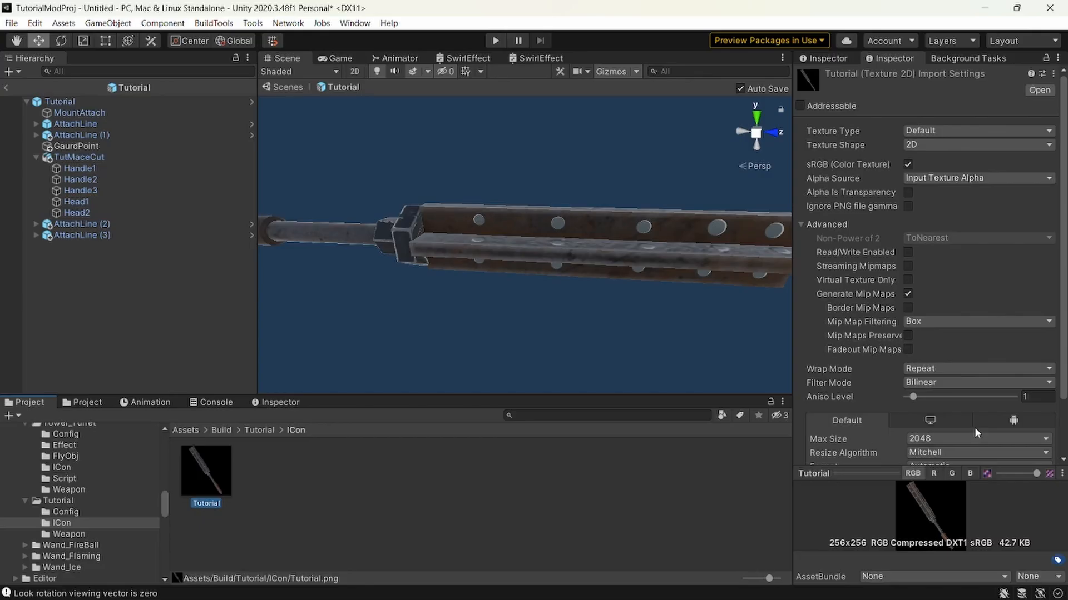
scroll(974, 427, "down", 2)
left_click(953, 373)
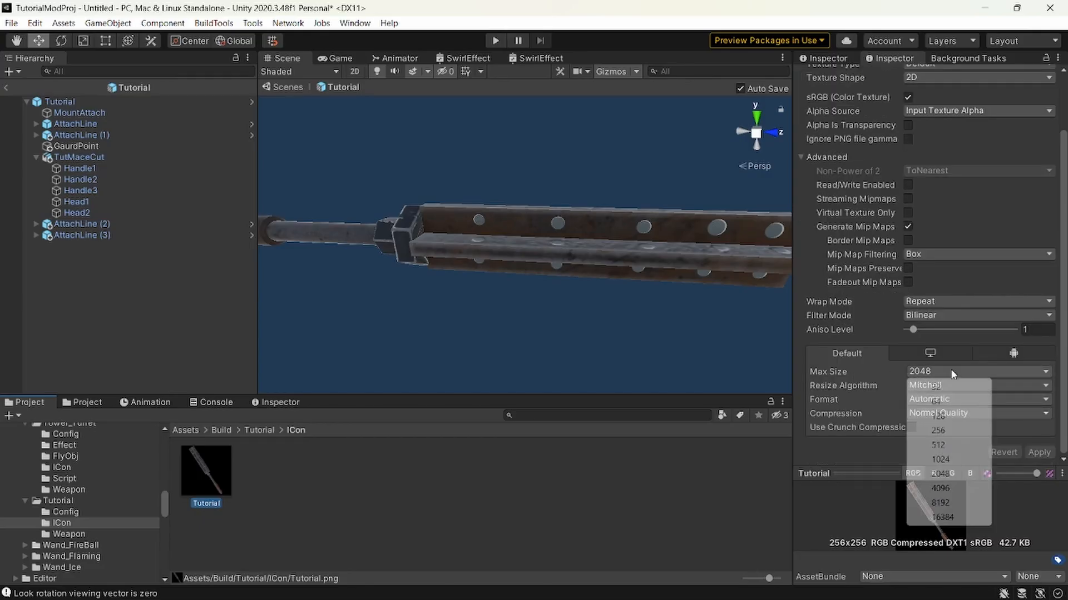
left_click(938, 417)
left_click(923, 371)
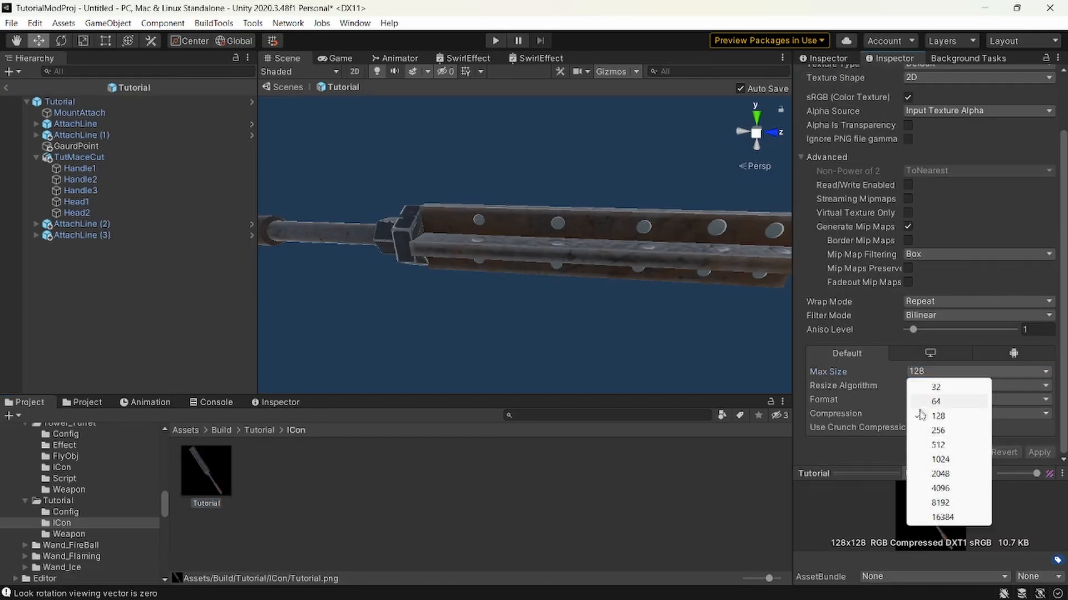
left_click(849, 456)
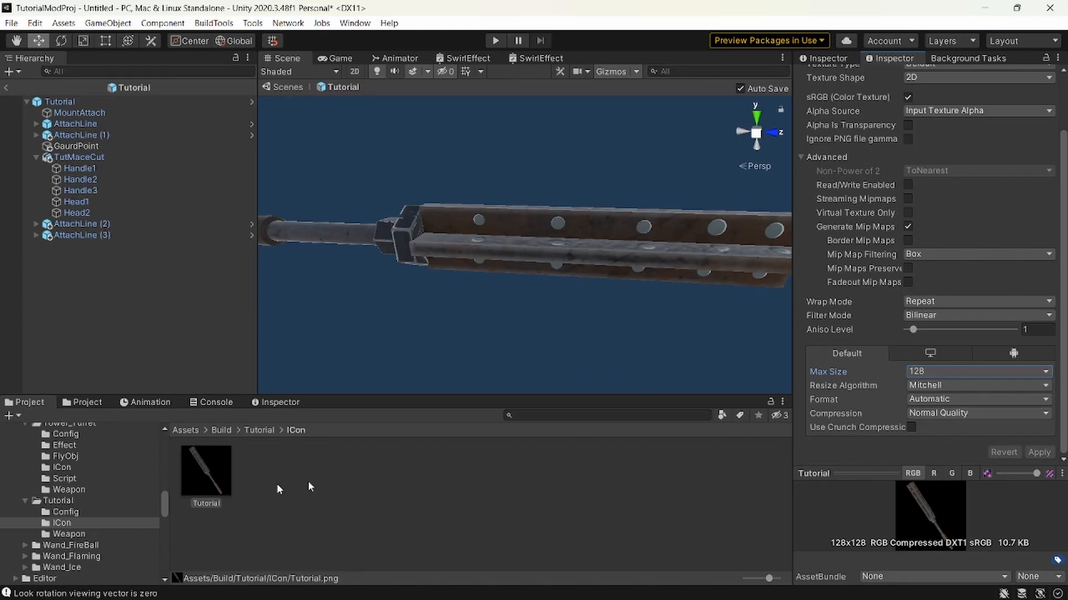
Review the store item info of the Tutorial item config in the Config folder.
left_click(98, 512)
left_click(206, 472)
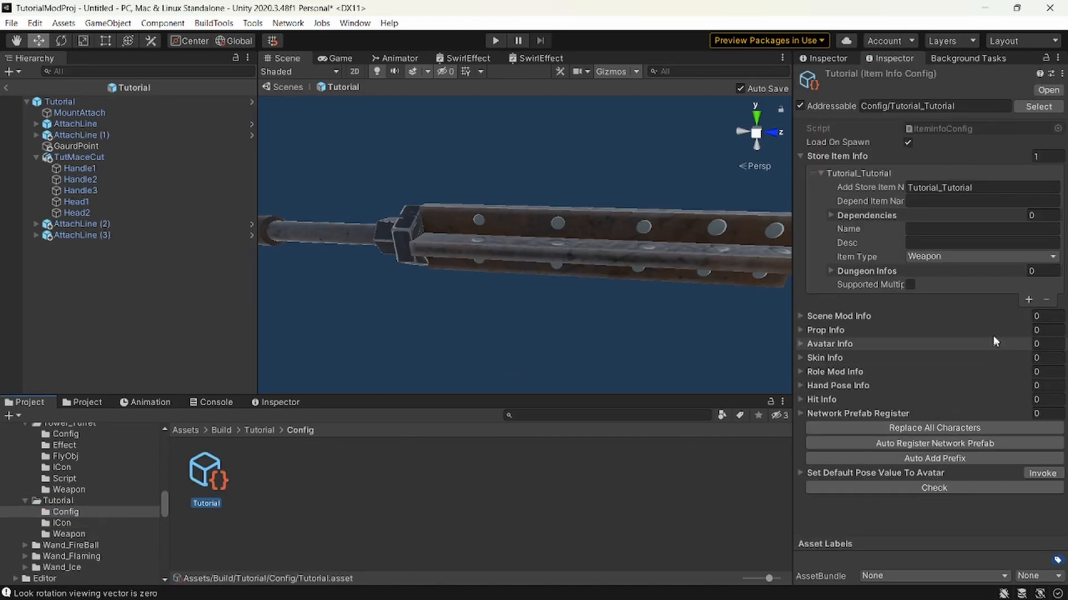
left_click(531, 522)
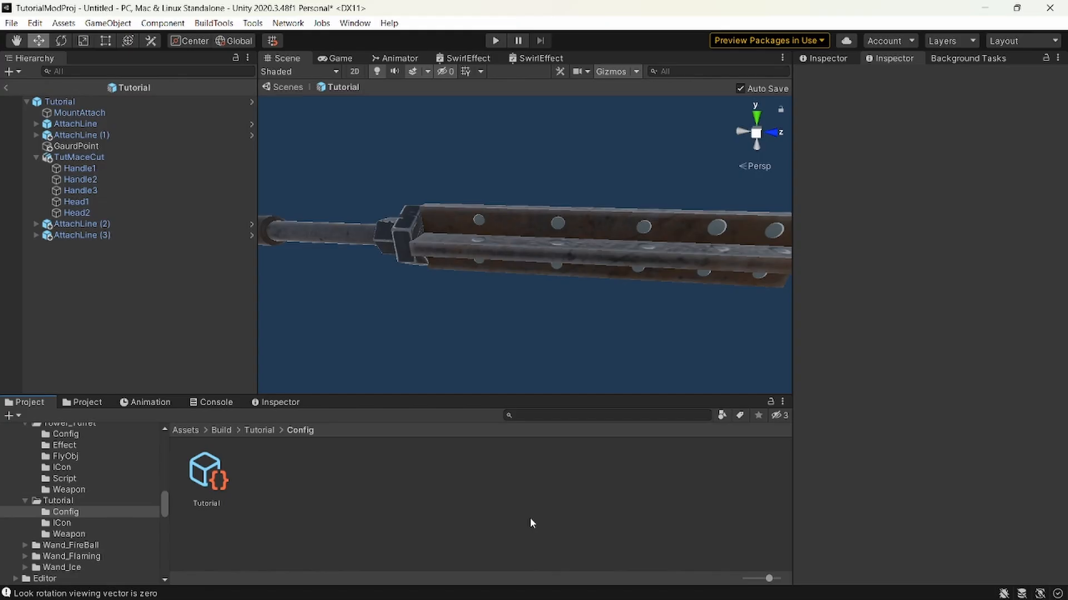
In the Addressable Config, clear the addressables and create and refresh the addressable names for prefix Tutorial_ and path Assets/Build/Tutorial.
key("ctrl+shift+e")
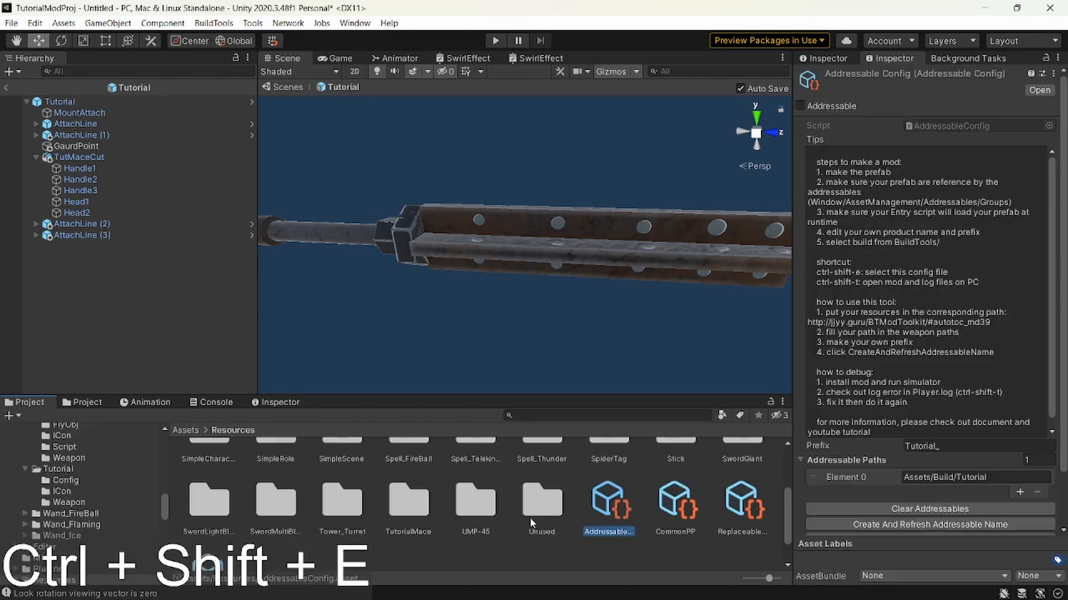
left_click(937, 449)
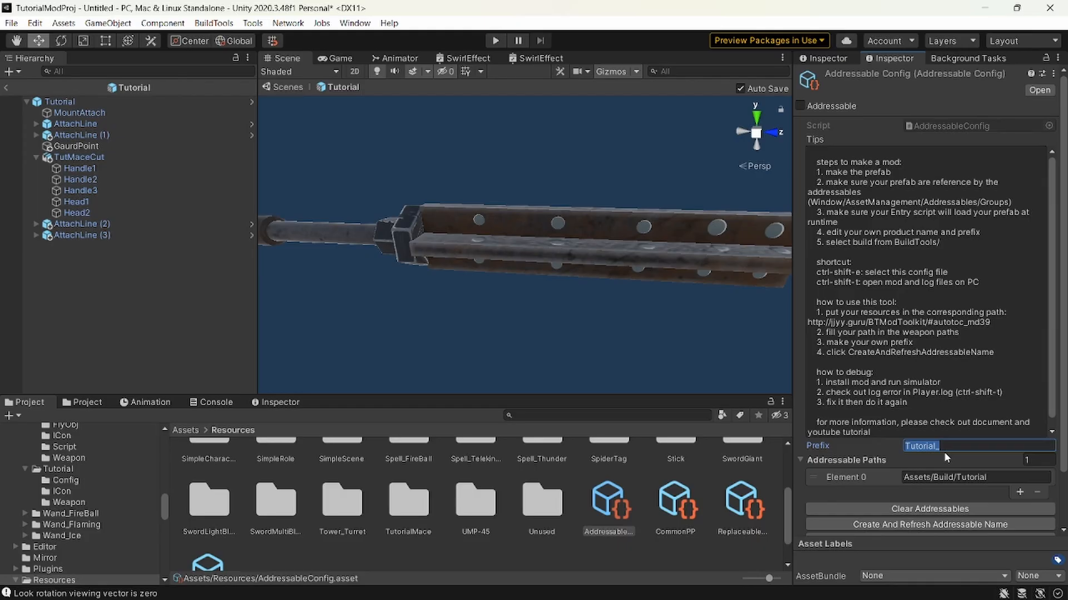
scroll(871, 488, "down", 2)
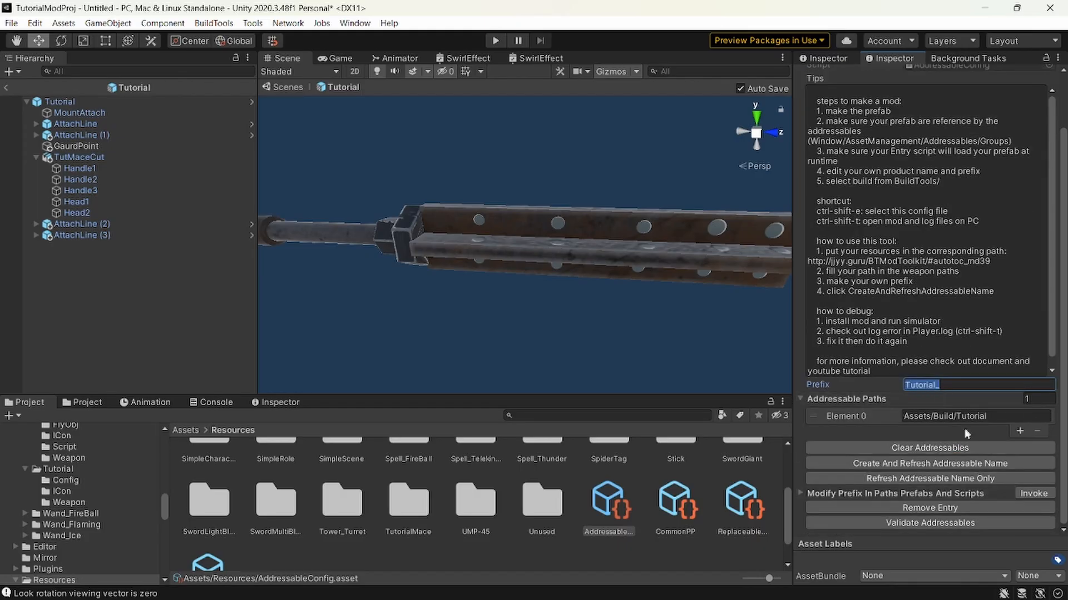
left_click(990, 418)
scroll(134, 492, "up", 3)
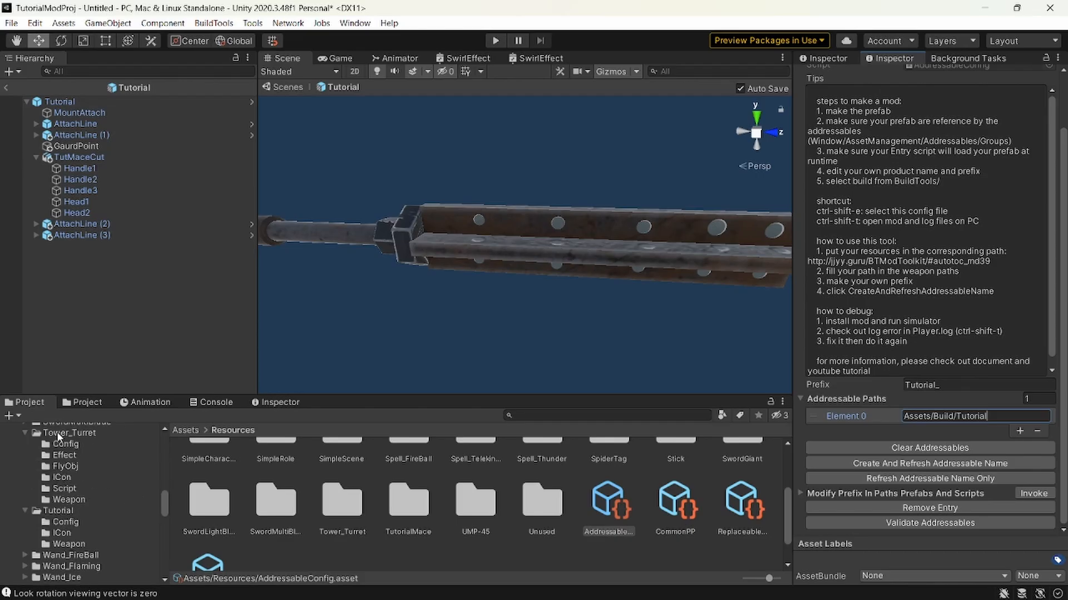
left_click(894, 449)
left_click(891, 463)
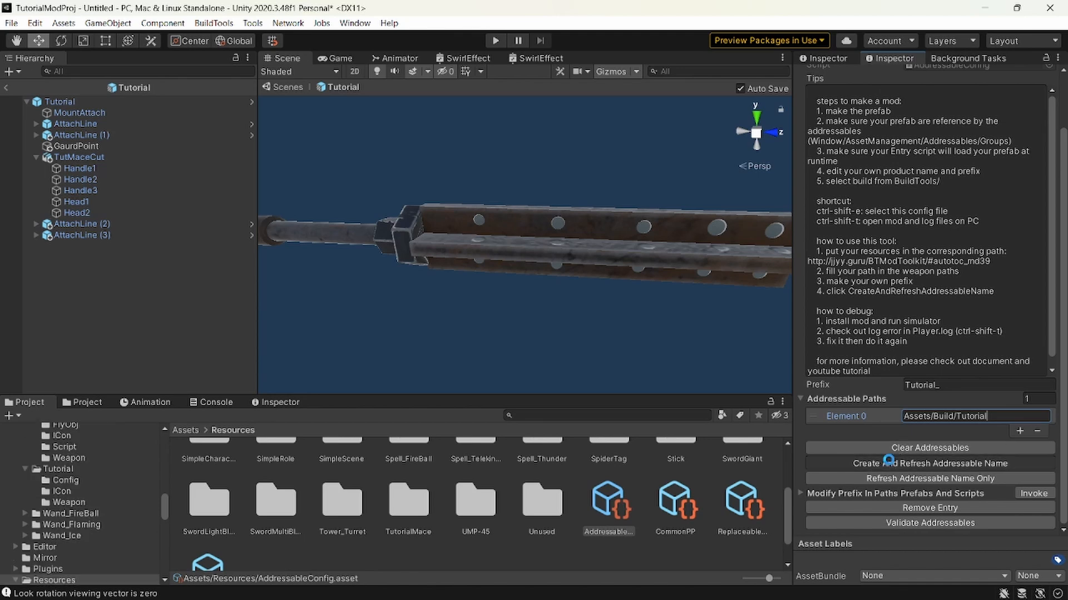
Examine the addressable names of the Tutorial icon texture and the Tutorial weapon prefab, comparing the ICon and Weapon folders.
left_click(69, 503)
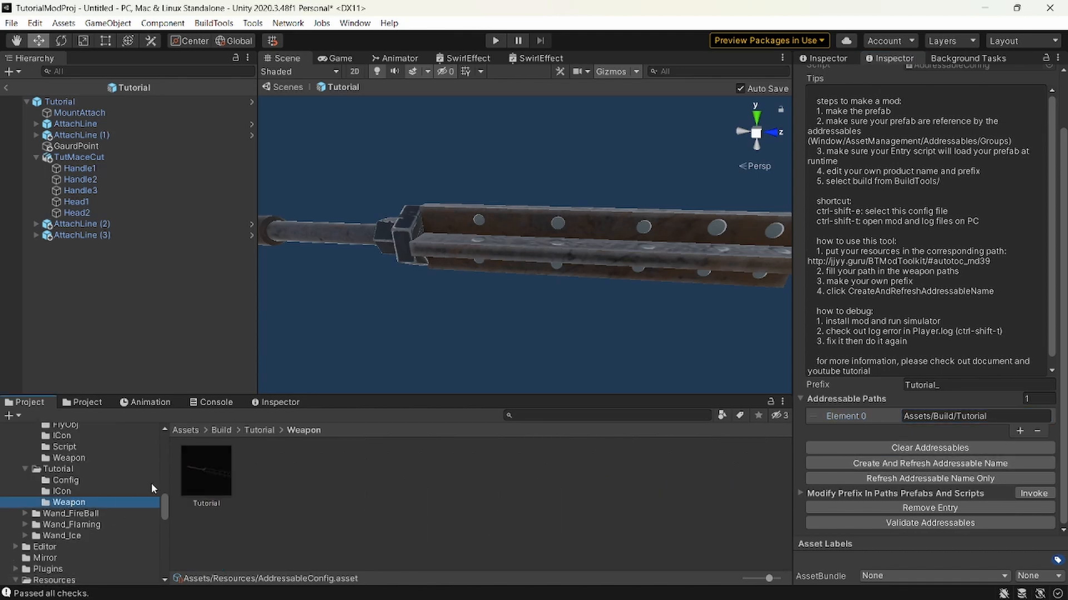
left_click(62, 492)
left_click(197, 471)
scroll(817, 130, "up", 3)
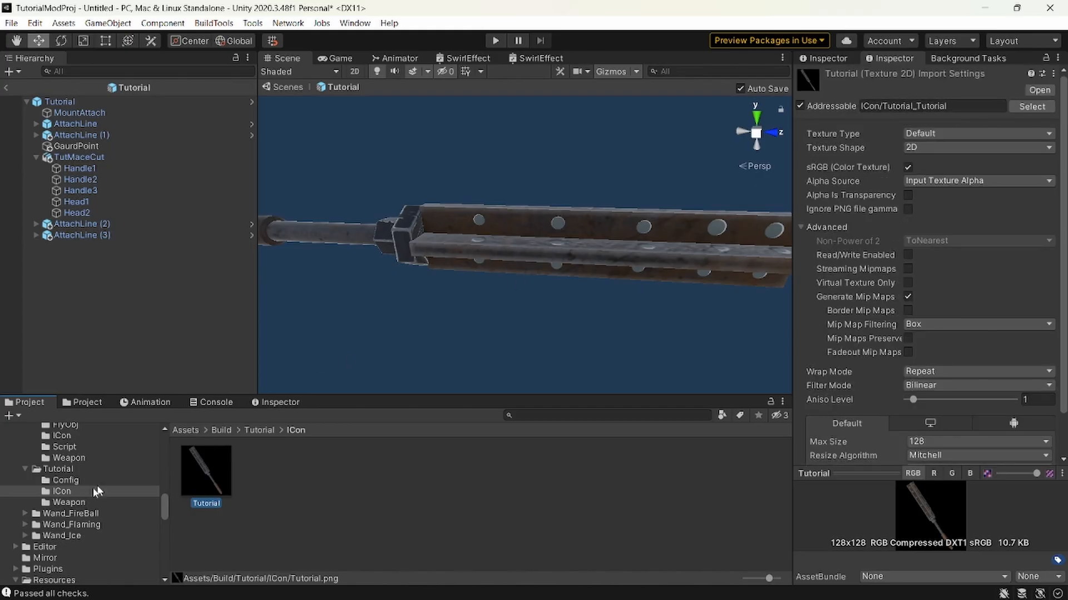
left_click(69, 503)
left_click(206, 472)
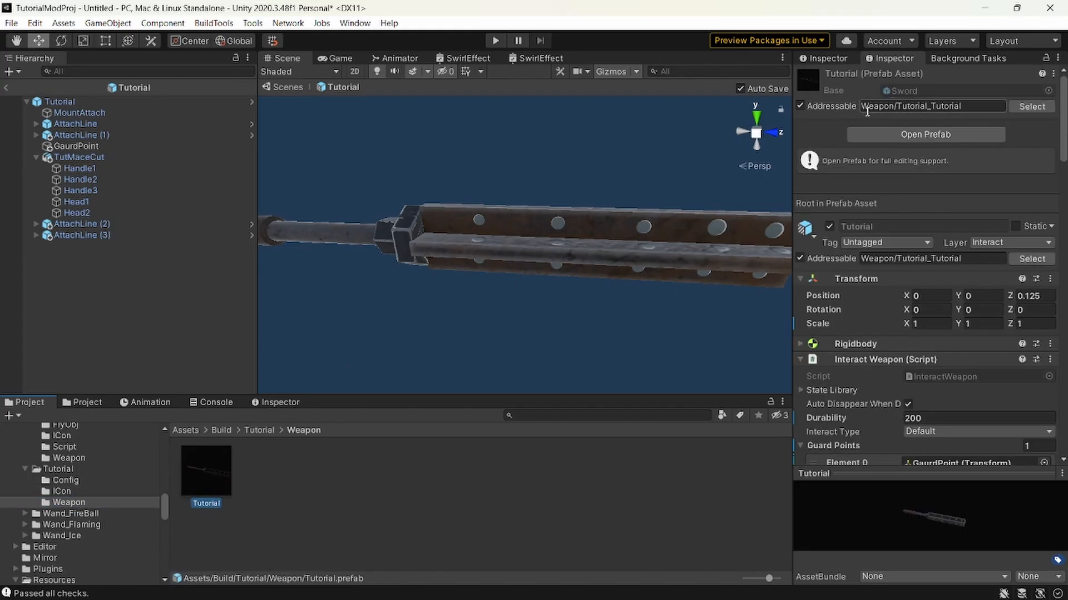
left_click(978, 104)
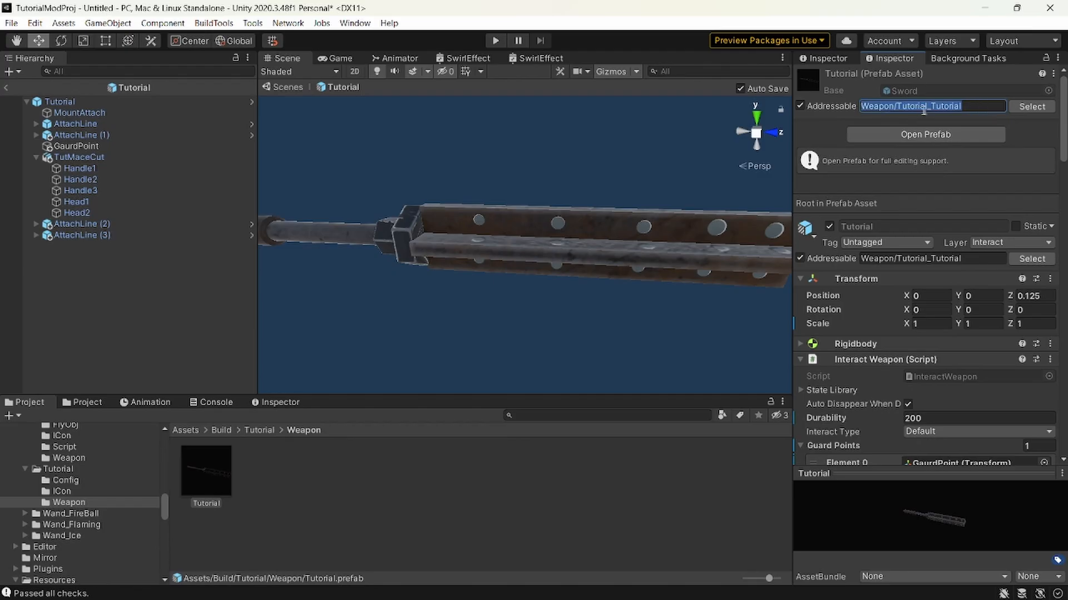
left_click(58, 491)
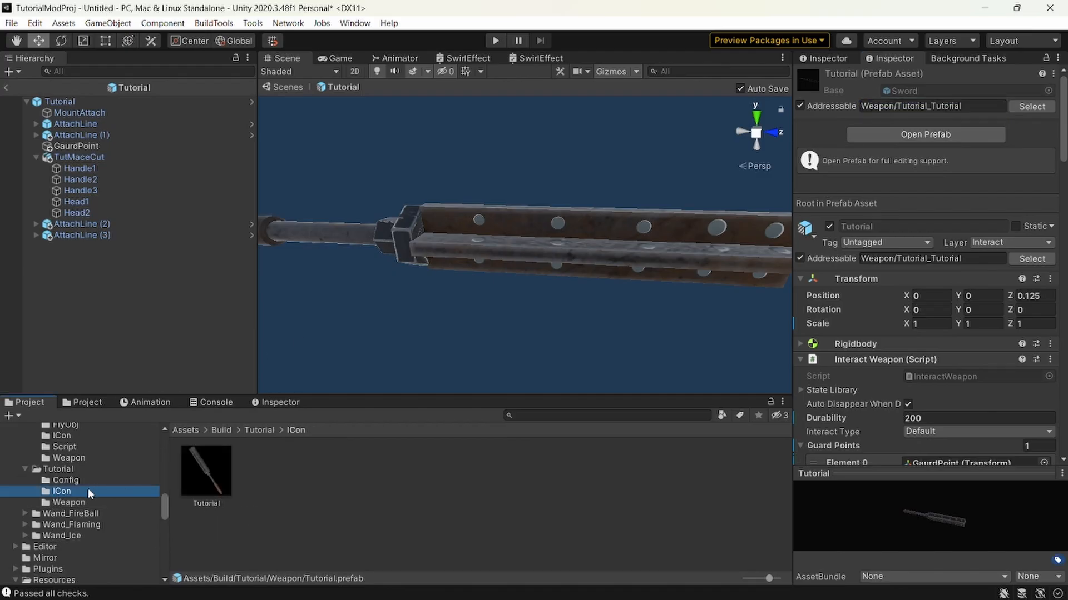
left_click(89, 502)
left_click(84, 492)
left_click(115, 503)
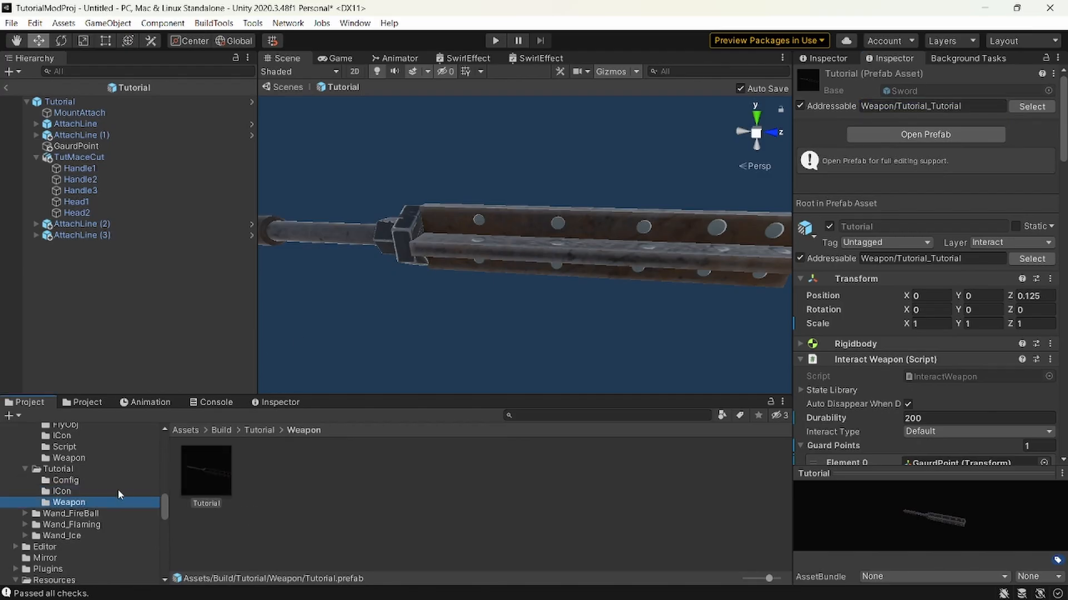
Compare the store item name in the Tutorial item config with the addressable name of the Tutorial icon texture.
left_click(116, 479)
left_click(206, 473)
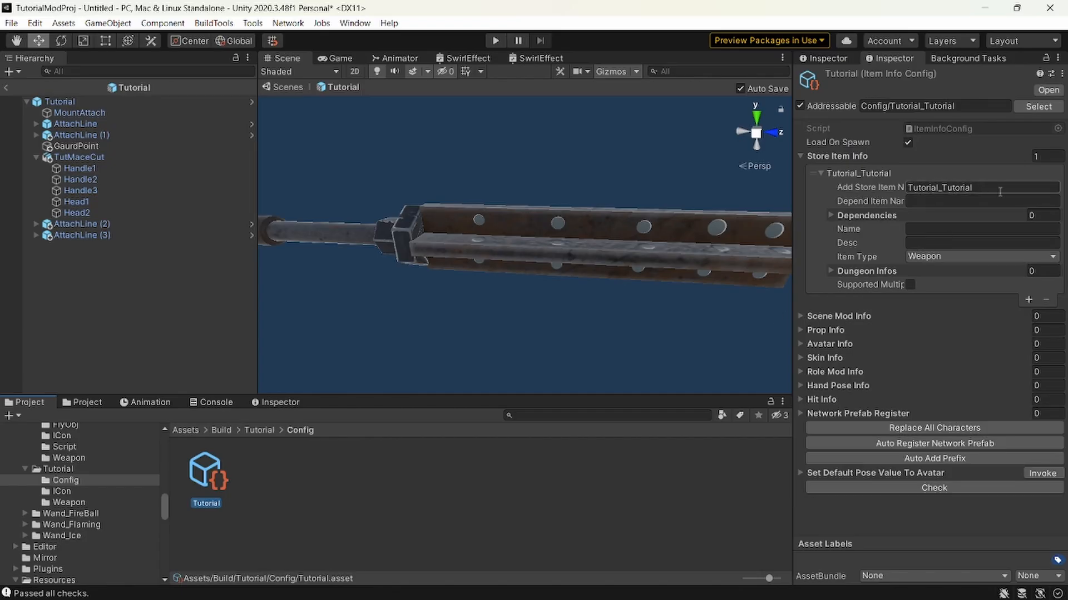
left_click(911, 192)
left_click(909, 188)
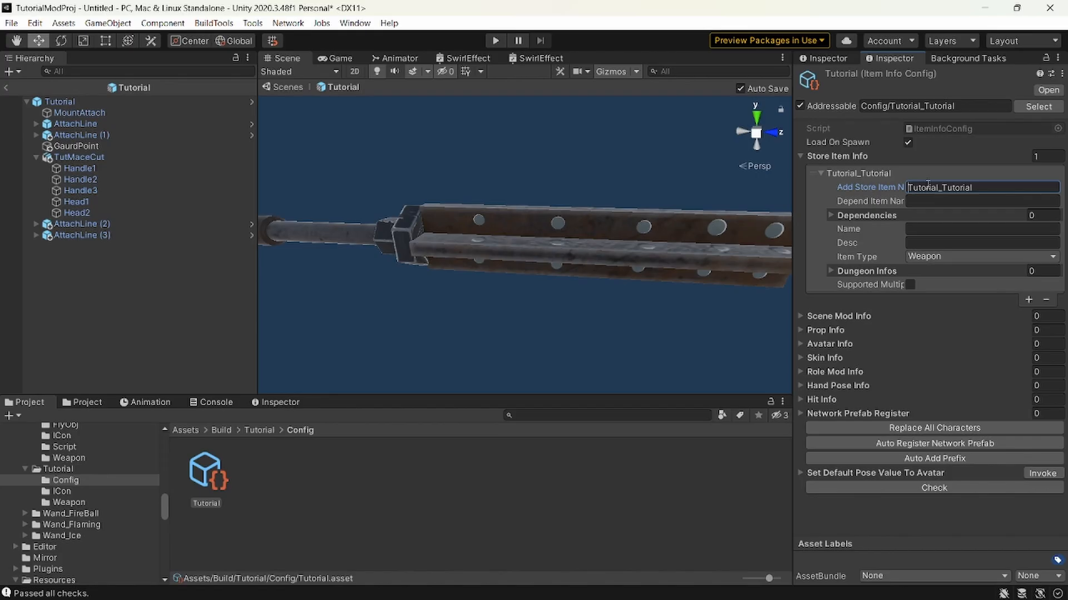
left_click(84, 492)
left_click(185, 485)
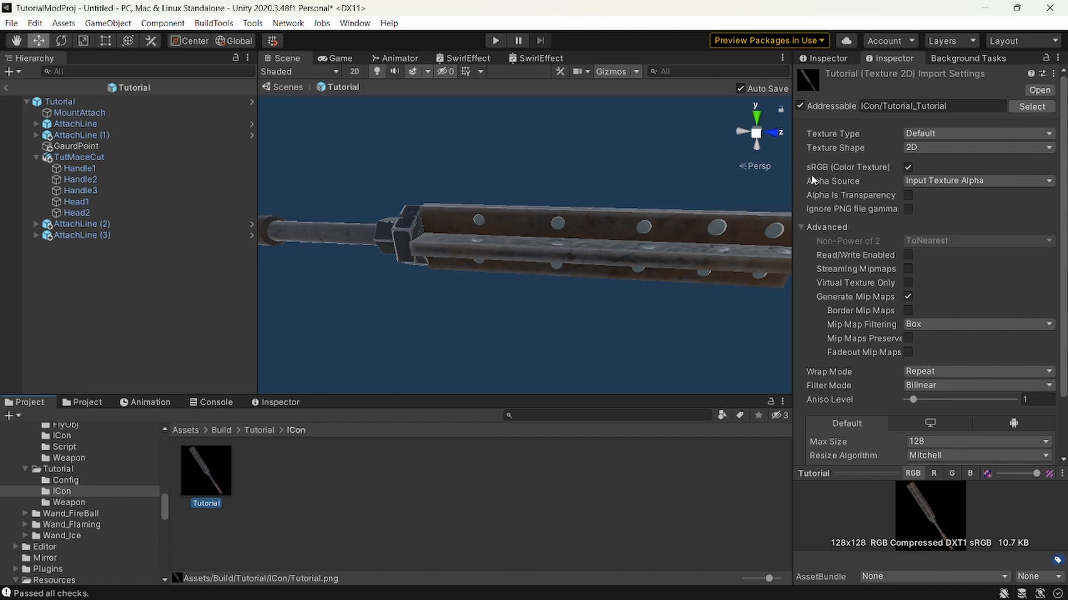
Copy Tutorial_Tutorial from the weapon prefab's addressable name into the Tutorial item config's Add Store Item Name.
left_click(75, 503)
left_click(206, 472)
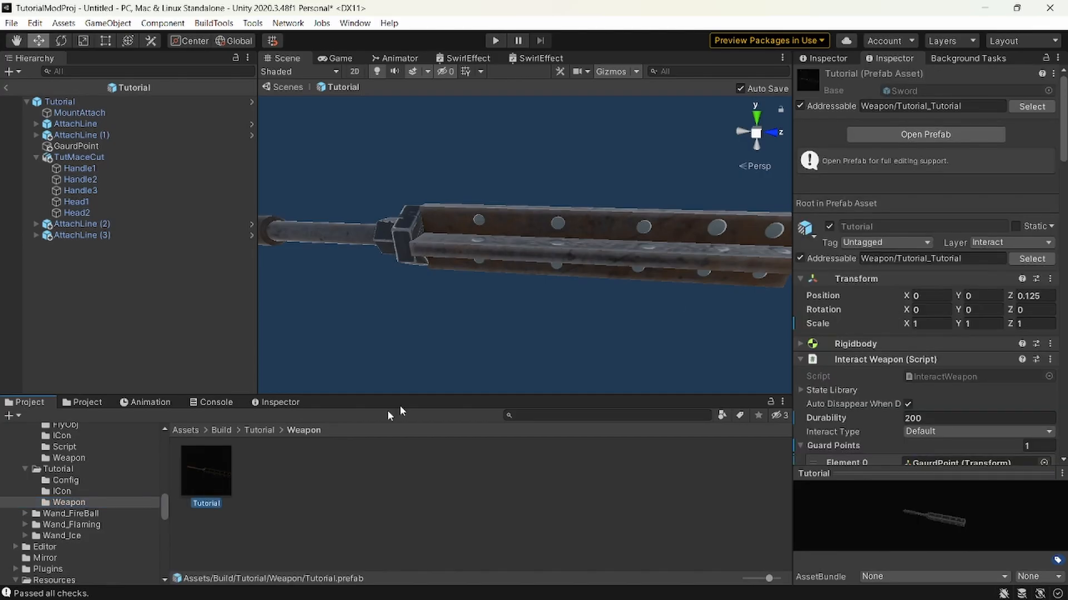
left_click_drag(896, 105, 962, 106)
key("ctrl+c")
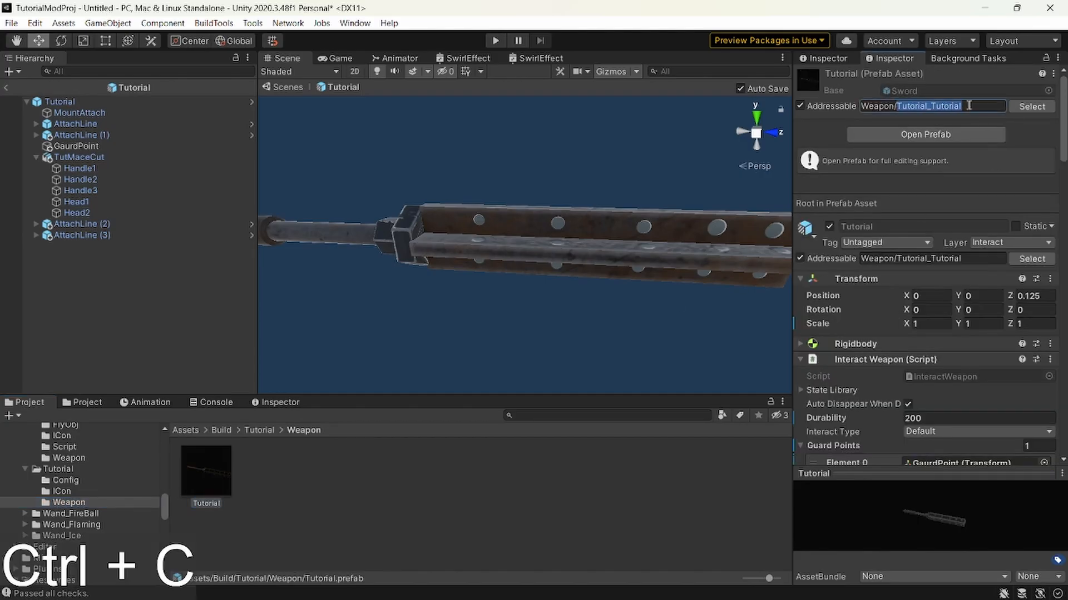
double_click(898, 107)
left_click_drag(897, 107, 970, 106)
key("ctrl+c")
left_click(66, 481)
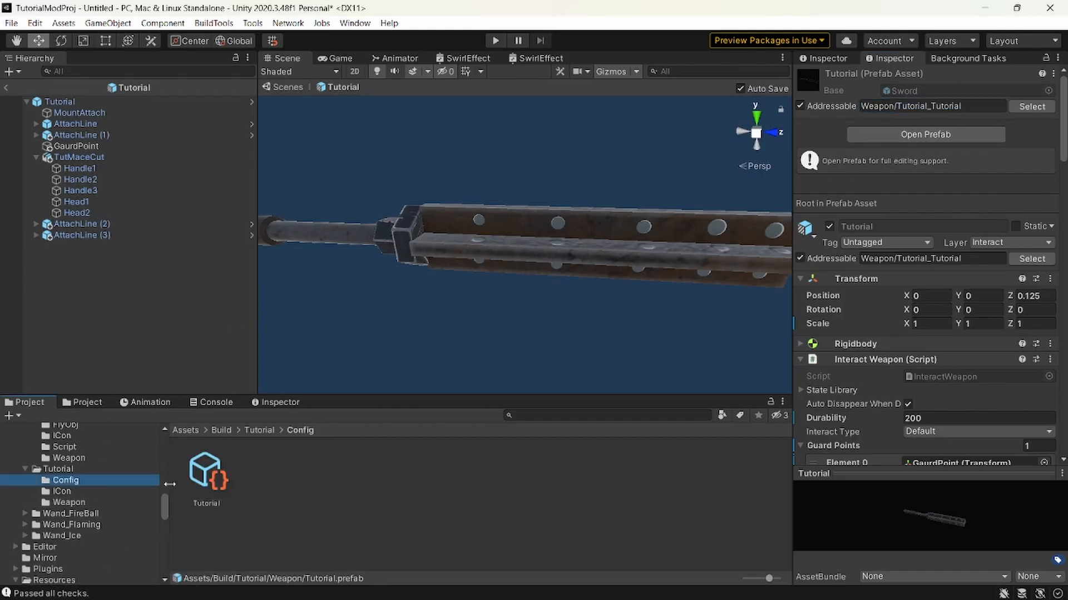
left_click(211, 478)
left_click(947, 186)
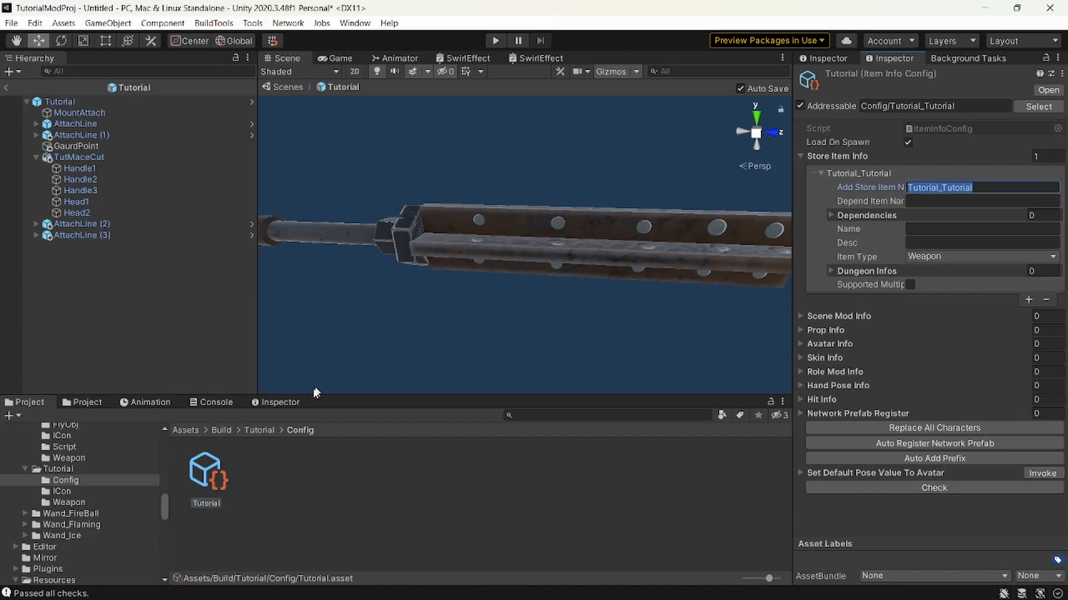
key("ctrl+v")
Set the store item's Name to "Tutorial mace", reusing the word Tutorial from its store item name.
left_click(924, 229)
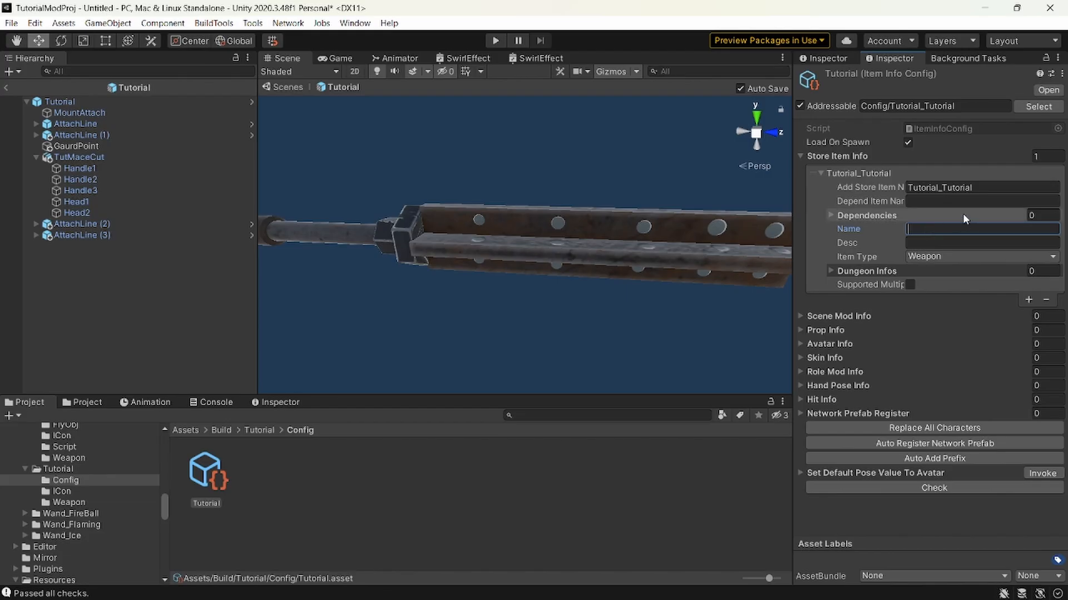
left_click(943, 187)
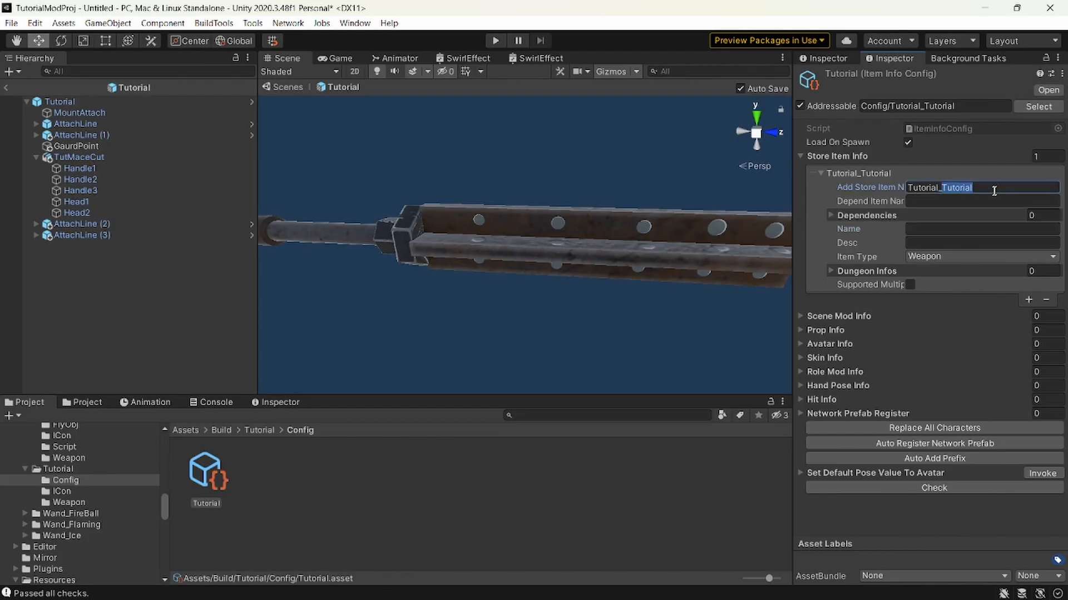
key("ctrl+c")
left_click(984, 228)
key("ctrl+v")
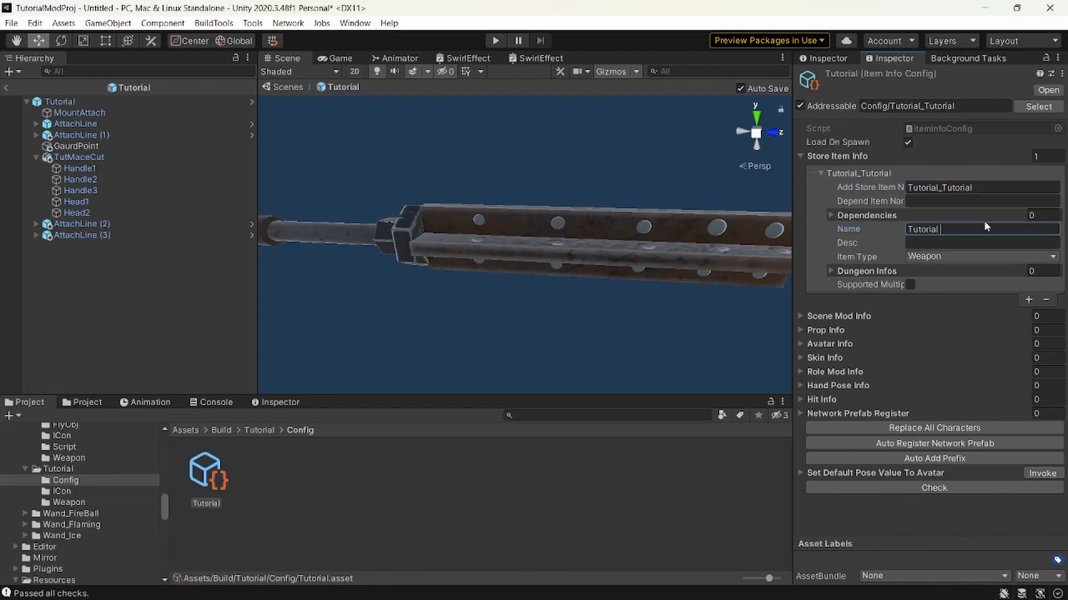
type("mace")
Set the store item's description to "A mace made for a Tutorial".
left_click(971, 243)
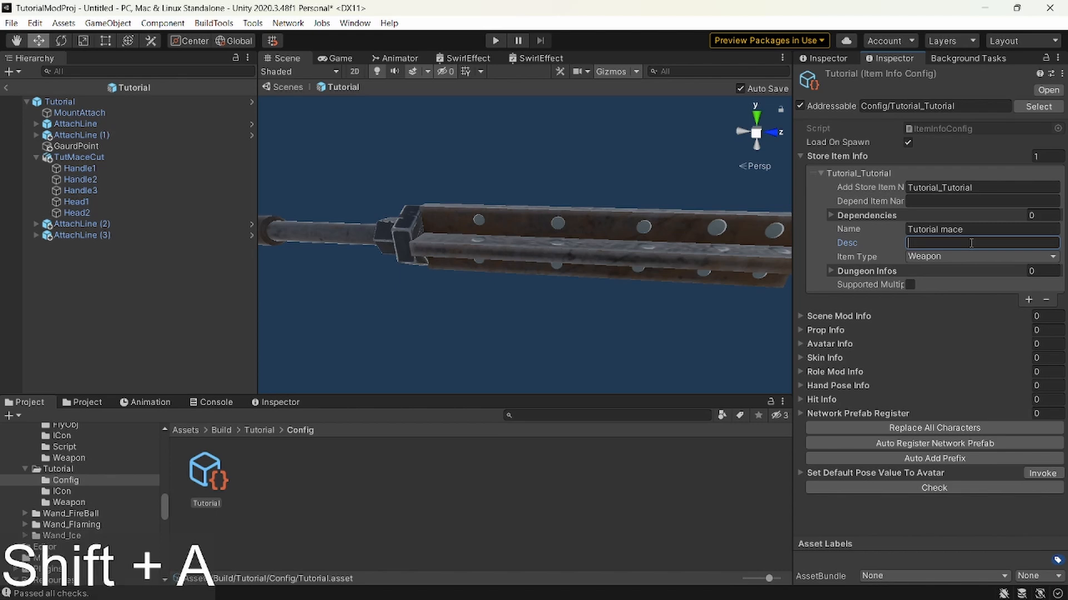
type("A mace")
type("made for a")
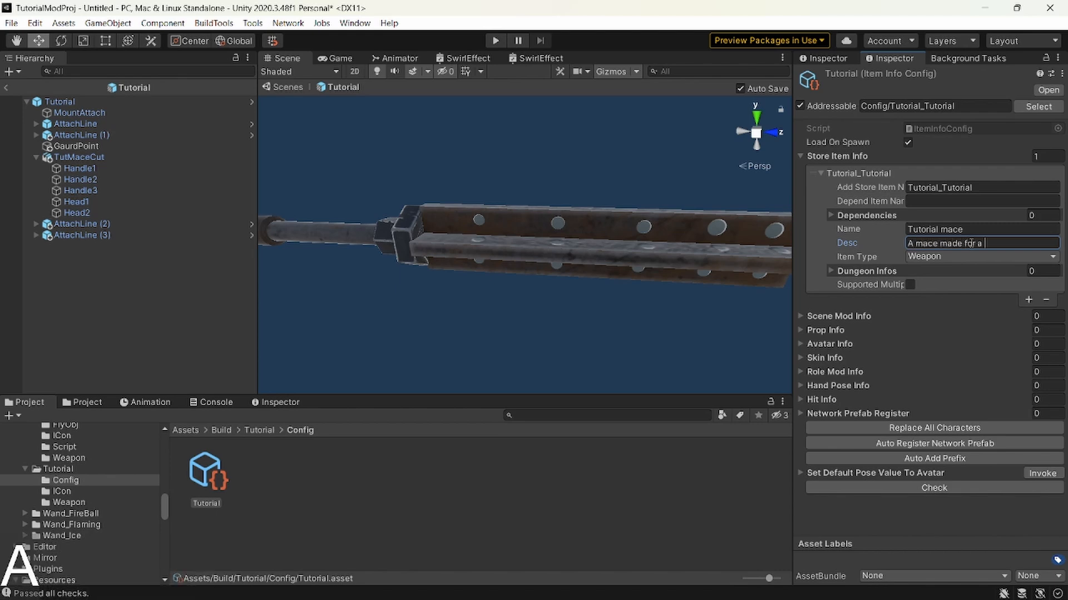
key("ctrl+v")
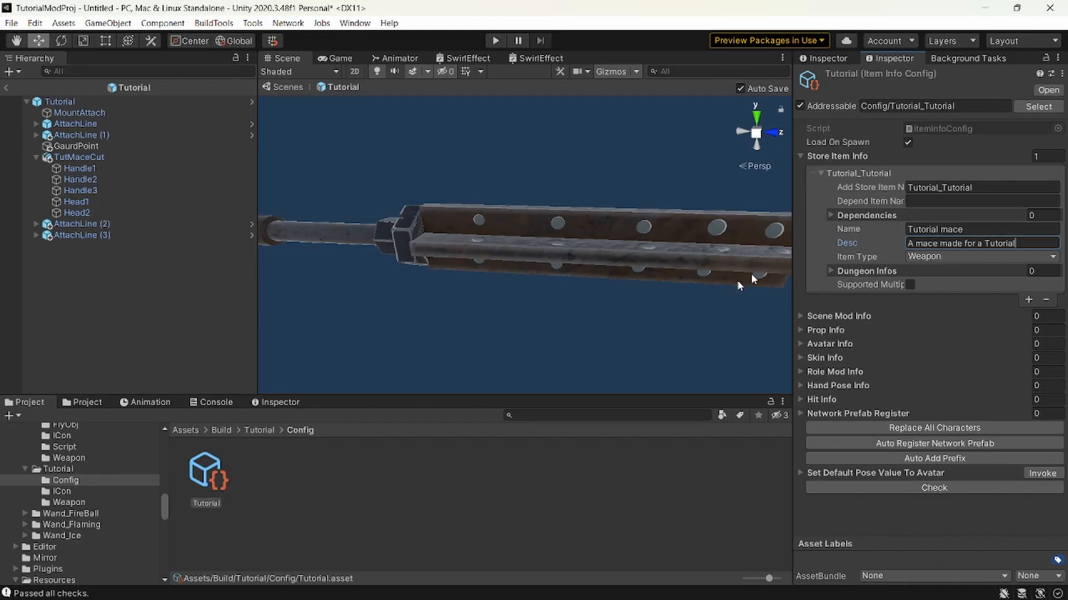
In the Tutorial weapon prefab's Gaze Obj component, set Show Name to Tutorial_Tutorial copied from its addressable name, and pull the gaze info.
left_click(111, 502)
left_click(207, 479)
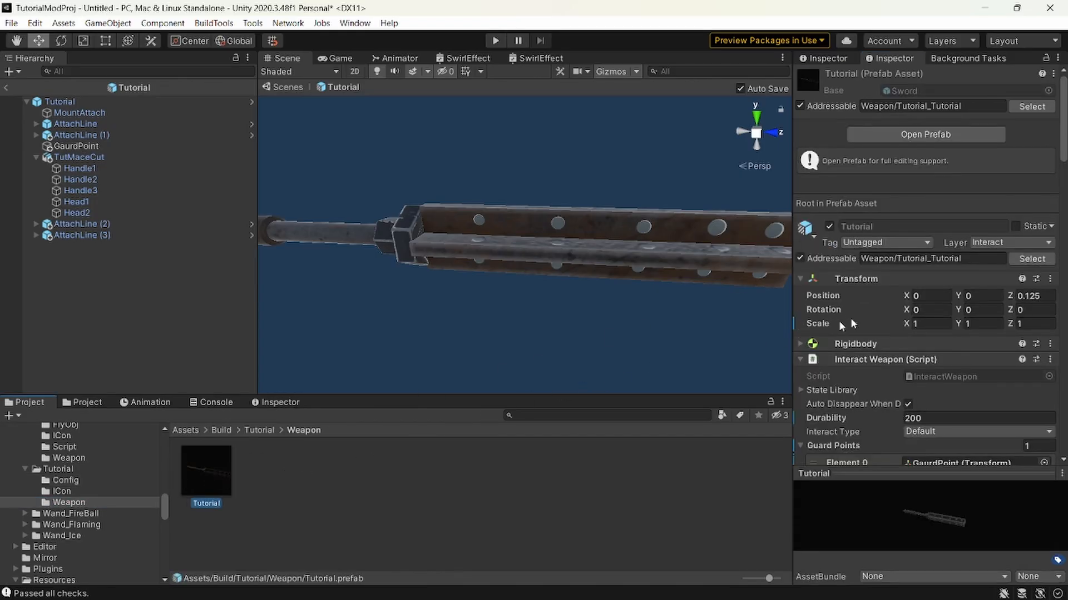
scroll(839, 320, "down", 10)
left_click(1021, 332)
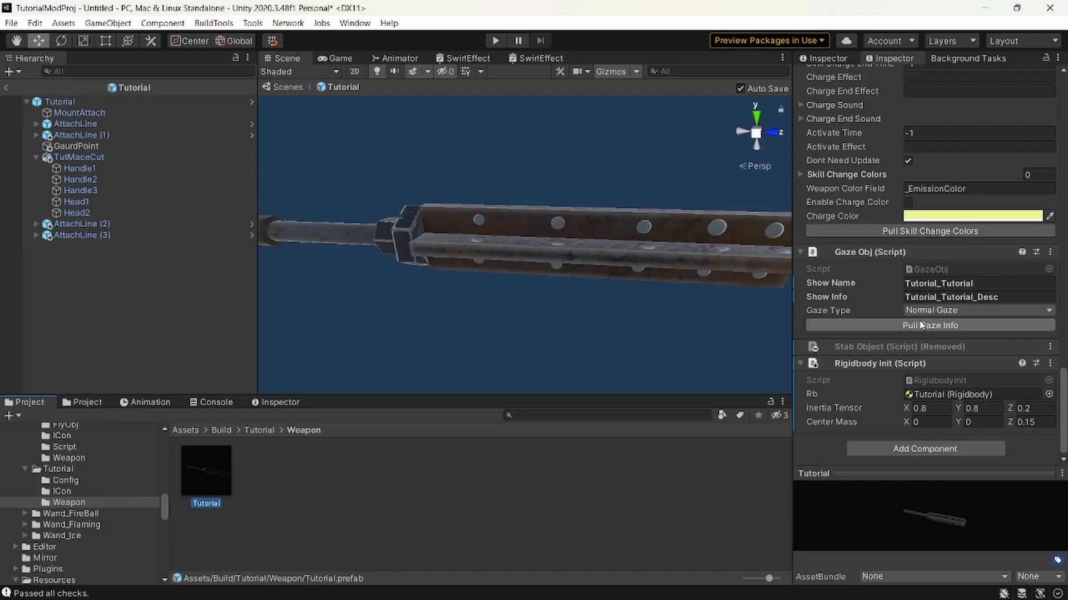
left_click(970, 283)
left_click_drag(970, 284, 908, 281)
key("ctrl+v")
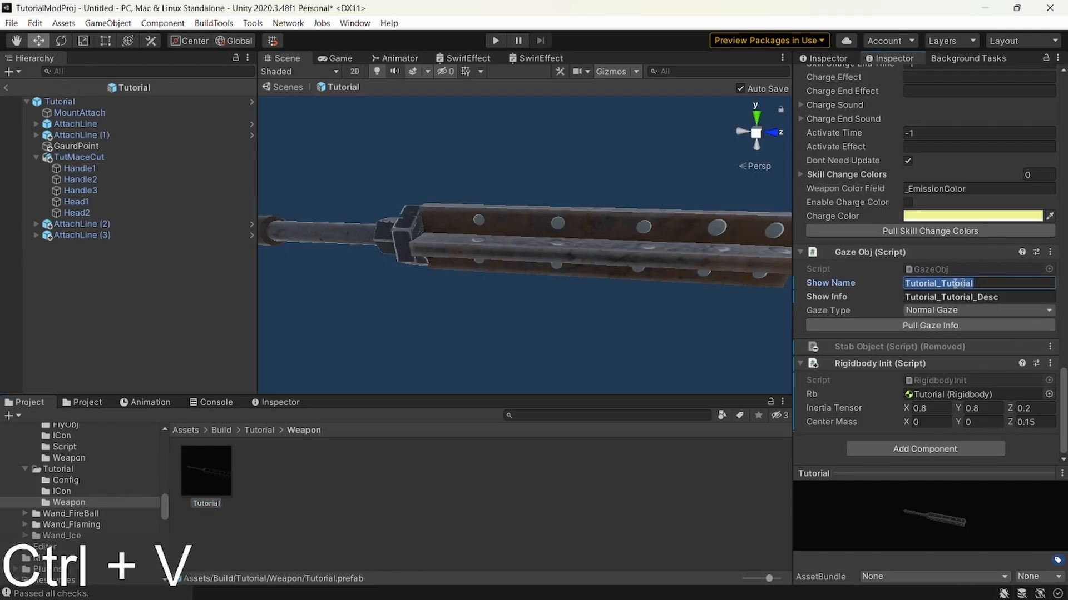
key("ctrl+z")
scroll(966, 277, "up", 20)
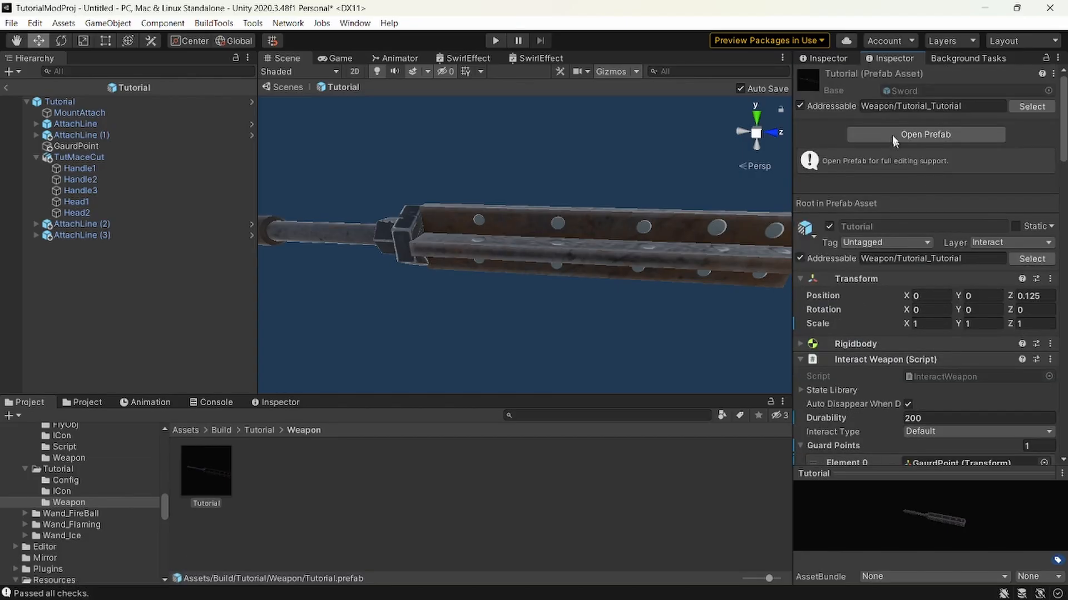
left_click_drag(900, 107, 1002, 107)
key("ctrl+c")
scroll(950, 325, "down", 20)
left_click(948, 283)
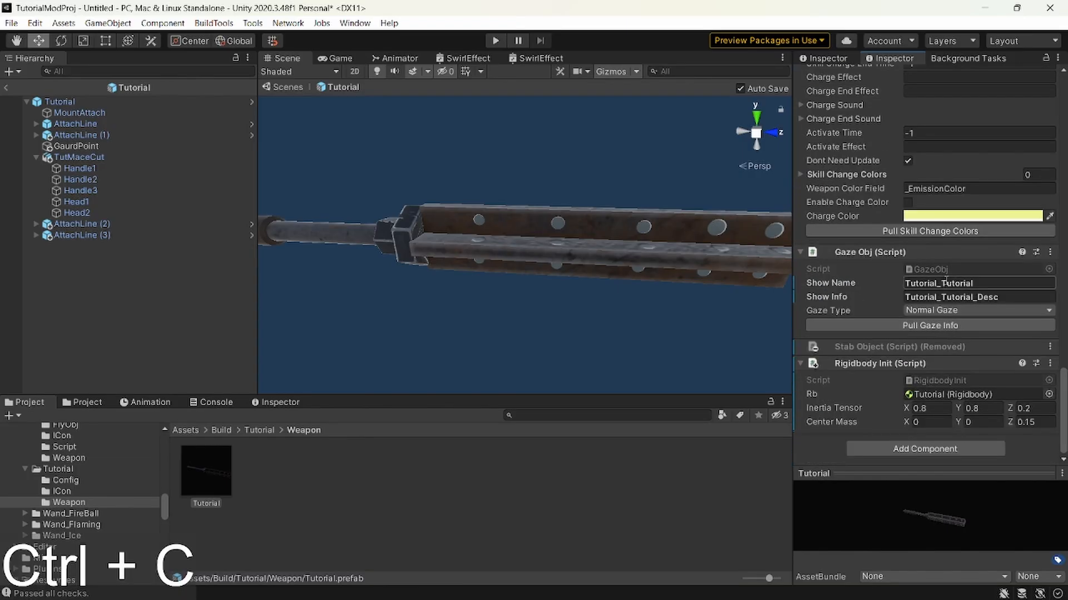
key("ctrl+v")
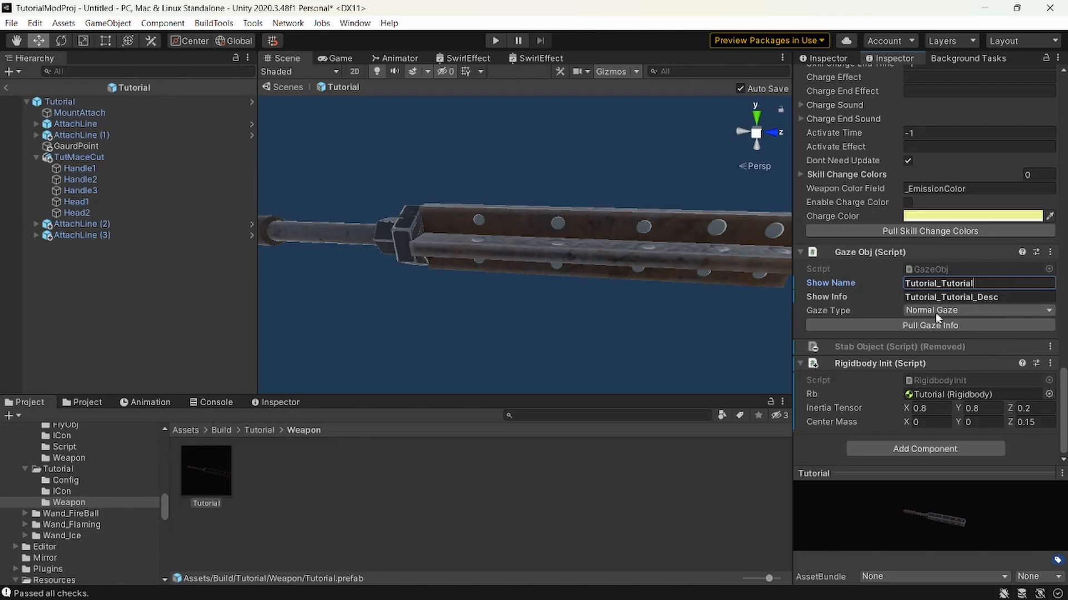
left_click(922, 324)
Recheck the Tutorial icon texture, item config and weapon prefab in the ICon, Config and Weapon folders.
left_click(73, 491)
left_click(196, 472)
left_click(98, 481)
left_click(207, 475)
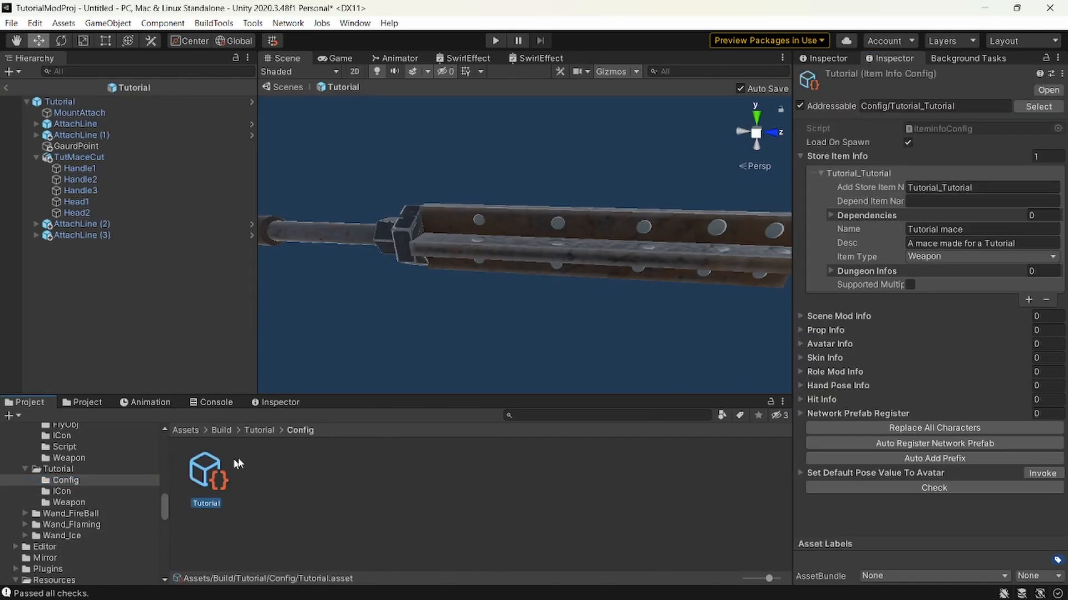
left_click(75, 504)
left_click(212, 476)
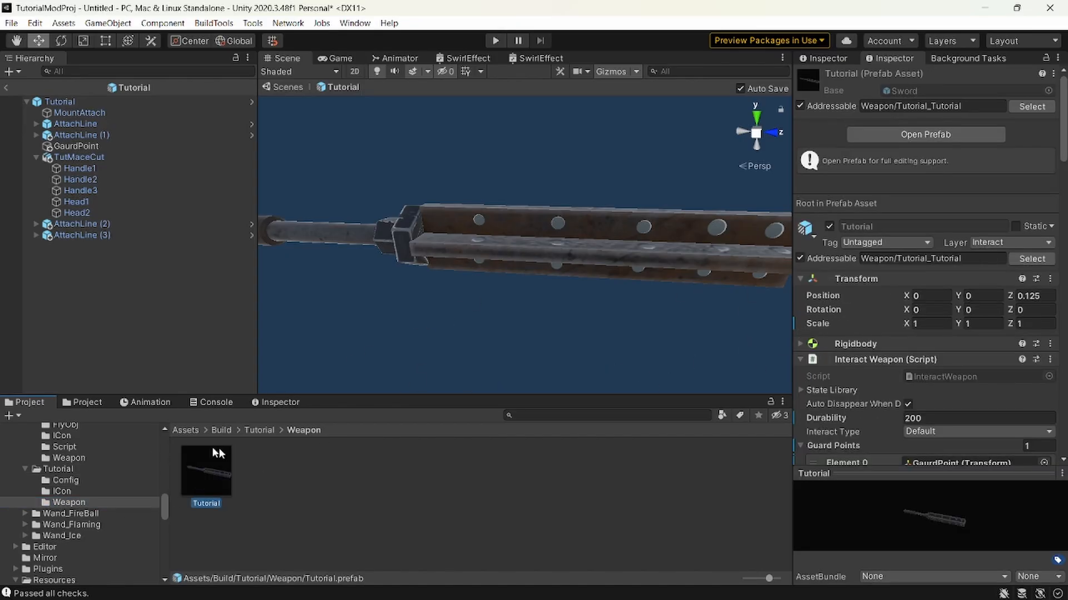
scroll(1027, 249, "down", 15)
left_click(61, 491)
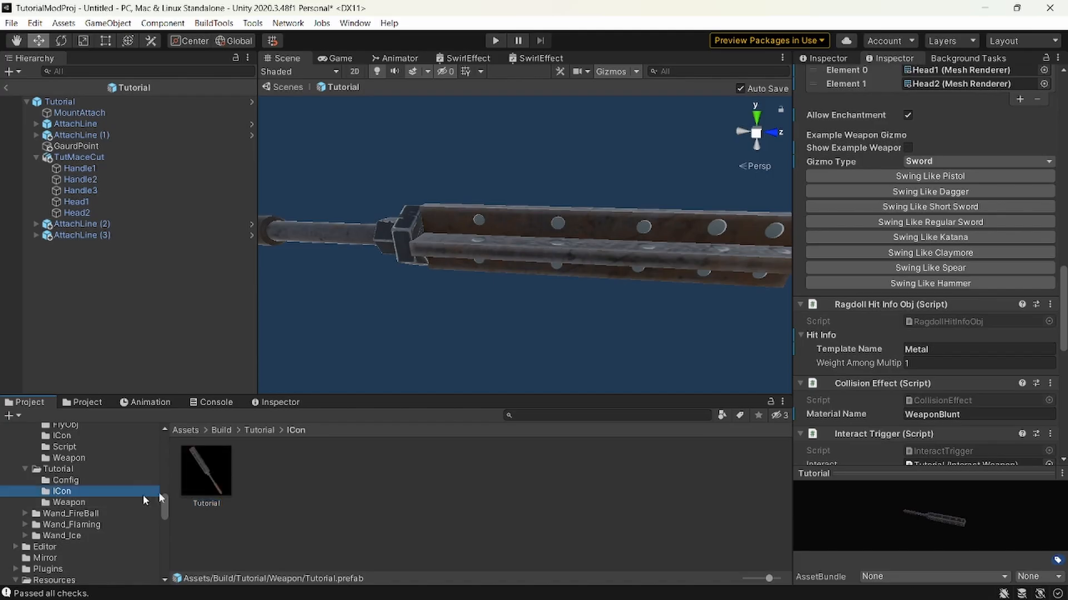
left_click(65, 480)
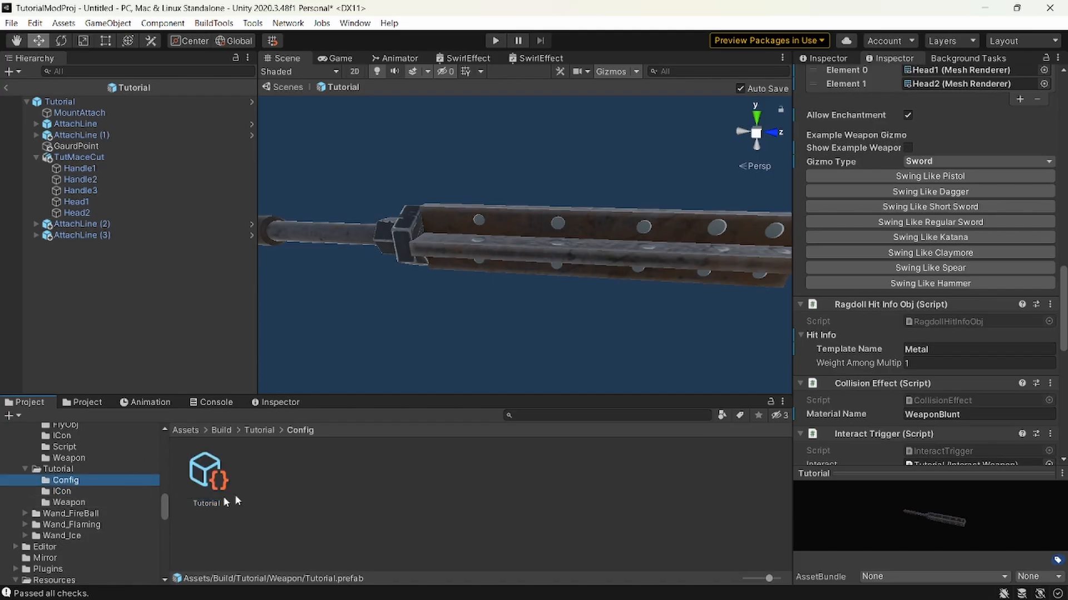
In the project's Player settings, set the Product Name to Tutorial_Mace and close the settings and build windows.
left_click(11, 24)
left_click(62, 173)
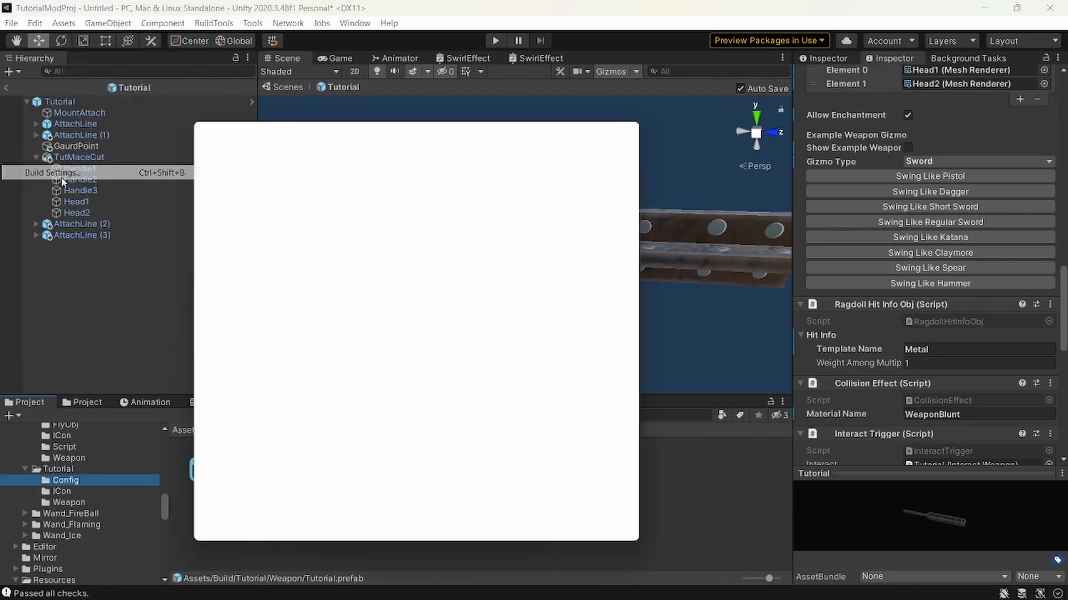
left_click(241, 525)
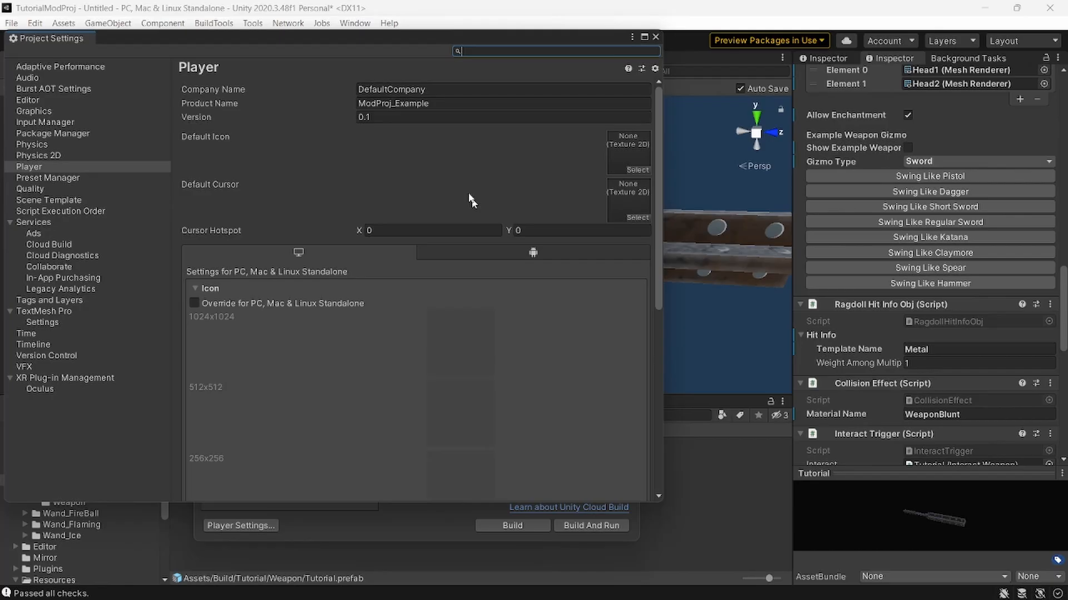
left_click(389, 105)
left_click(398, 106)
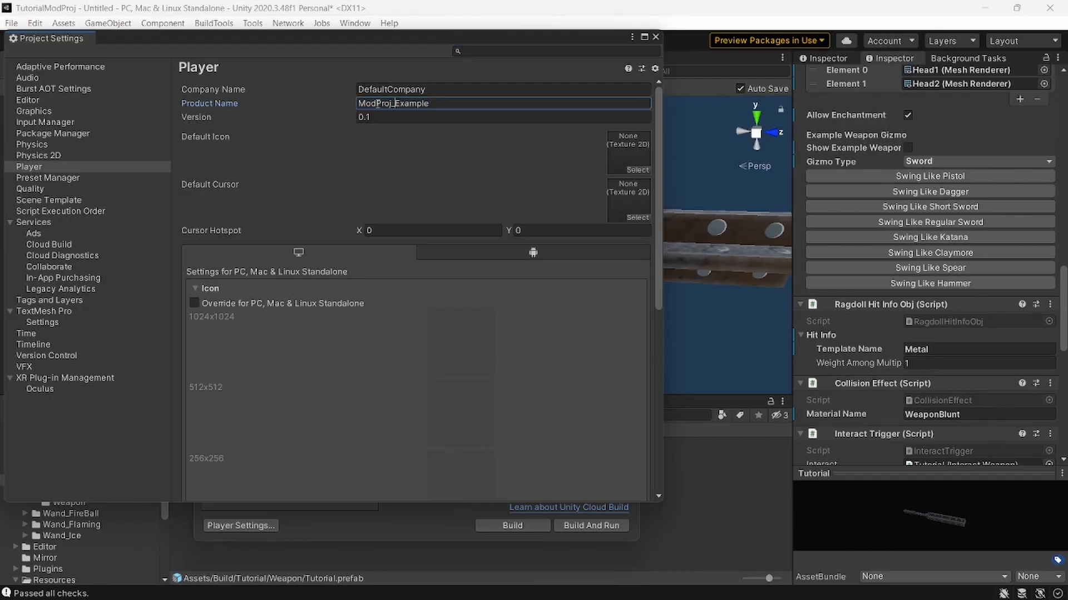
left_click_drag(391, 105, 358, 108)
key("ctrl+v")
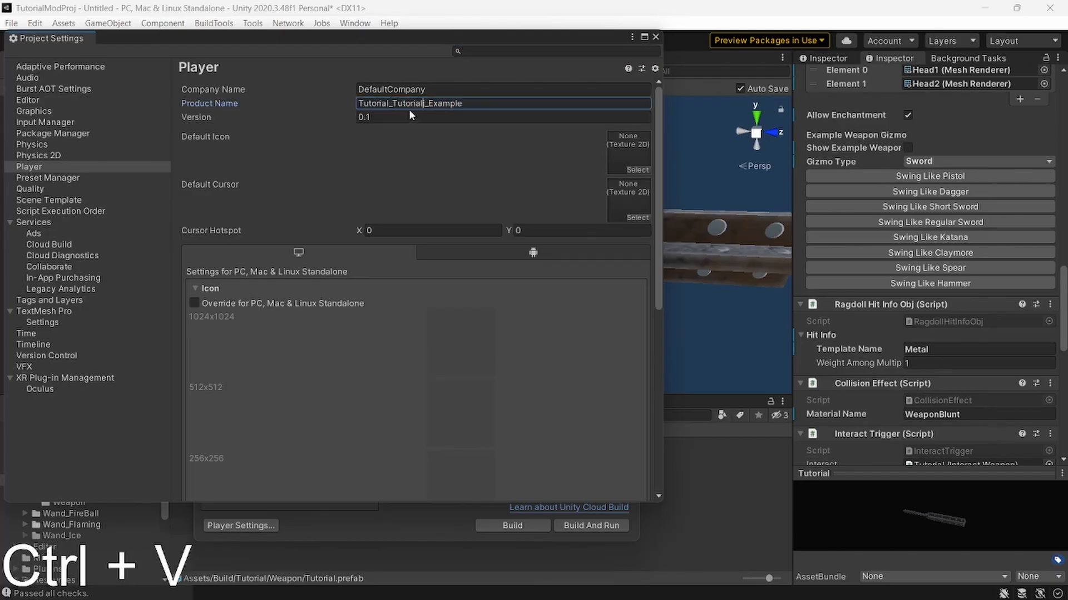
key("BackSpace")
key("BackSpace")
key("BackSpace")
key("BackSpace")
key("BackSpace")
key("BackSpace")
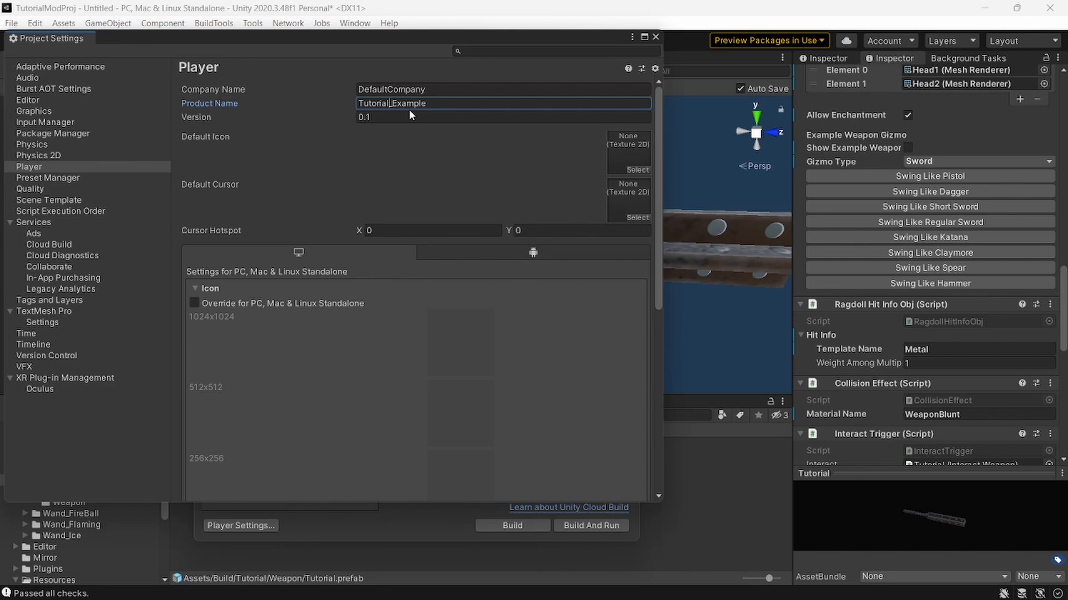
key("ctrl+shift+Right")
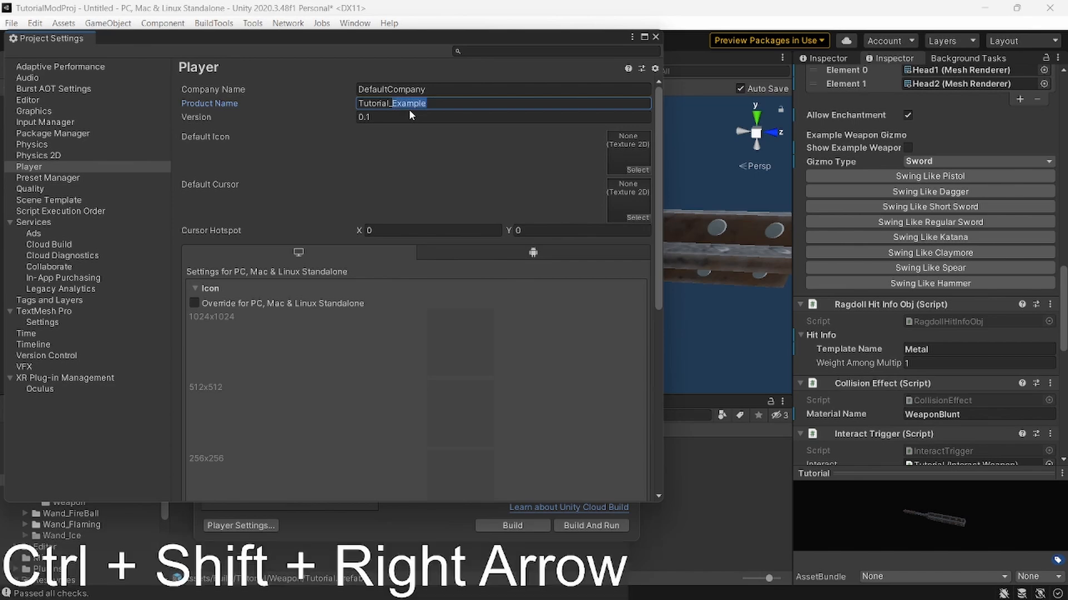
type("mace")
key("ctrl+Left")
type("M")
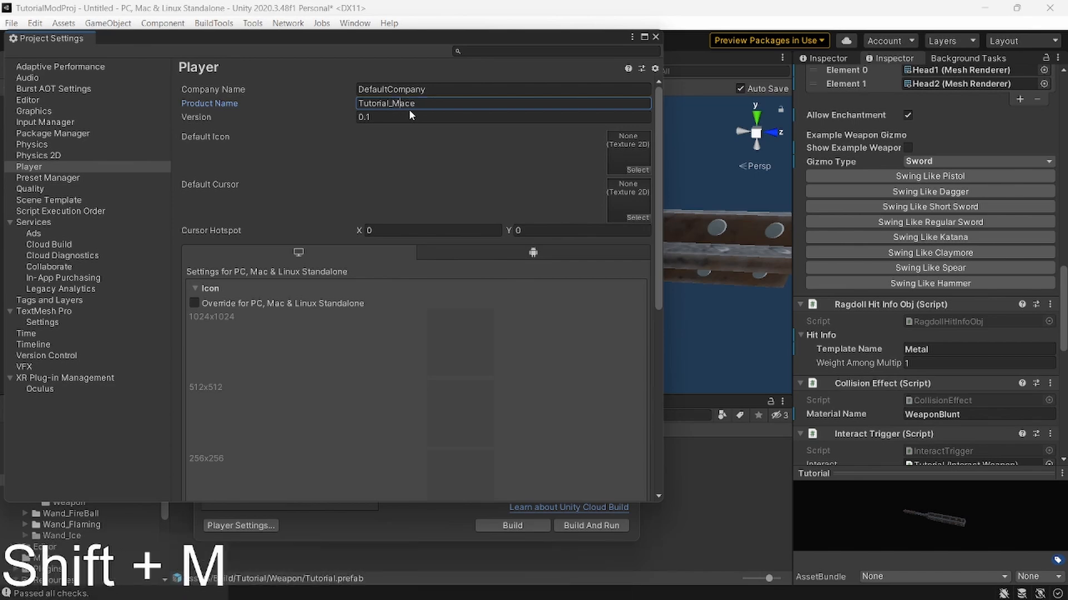
left_click(655, 37)
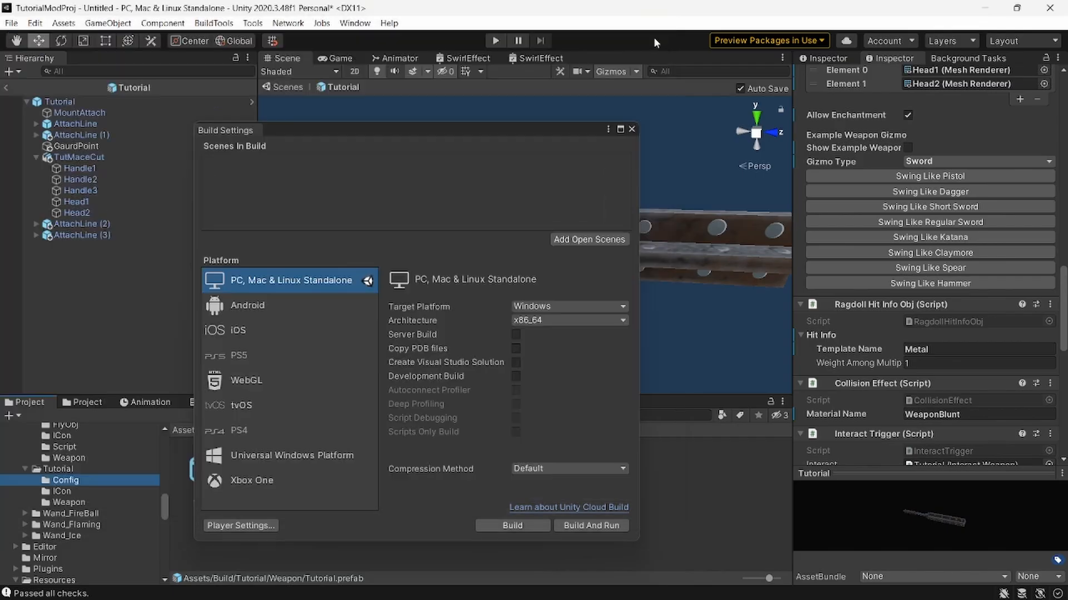
left_click(634, 129)
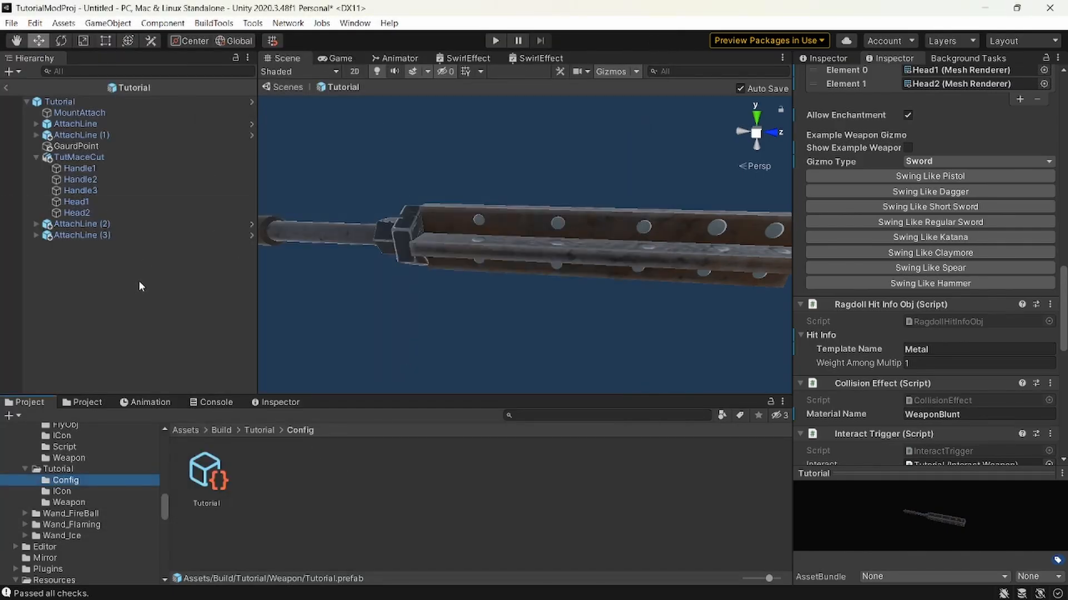
Review the component settings of the Tutorial prefab's root object.
left_click(100, 235)
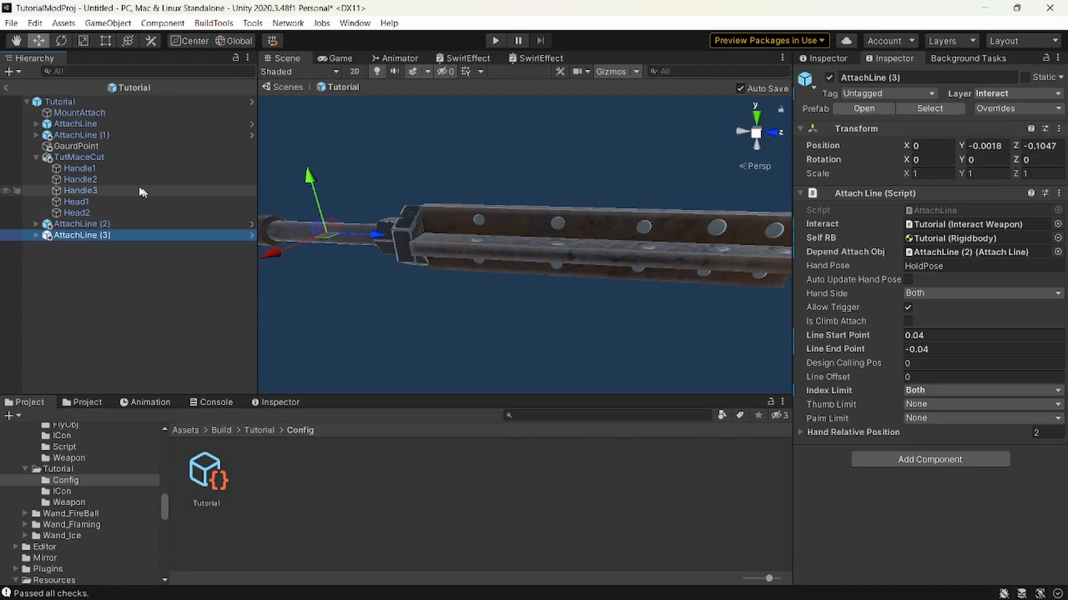
left_click(59, 101)
scroll(945, 278, "down", 10)
scroll(1015, 185, "up", 10)
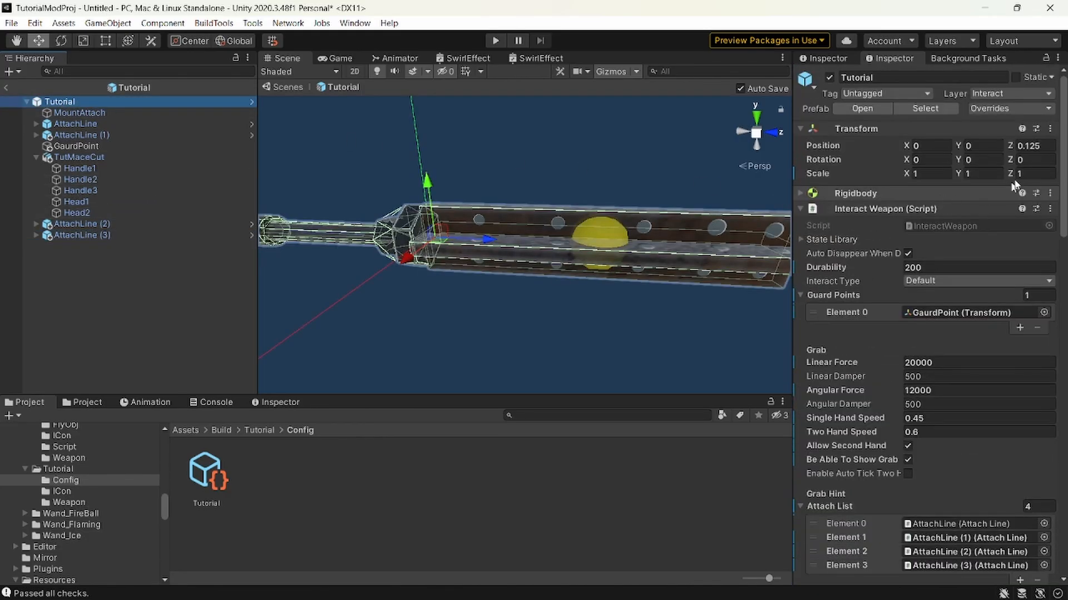
Review the Tutorial prefab's components, then recheck the item info config and the assets in the ICon and Weapon folders.
scroll(990, 222, "down", 10)
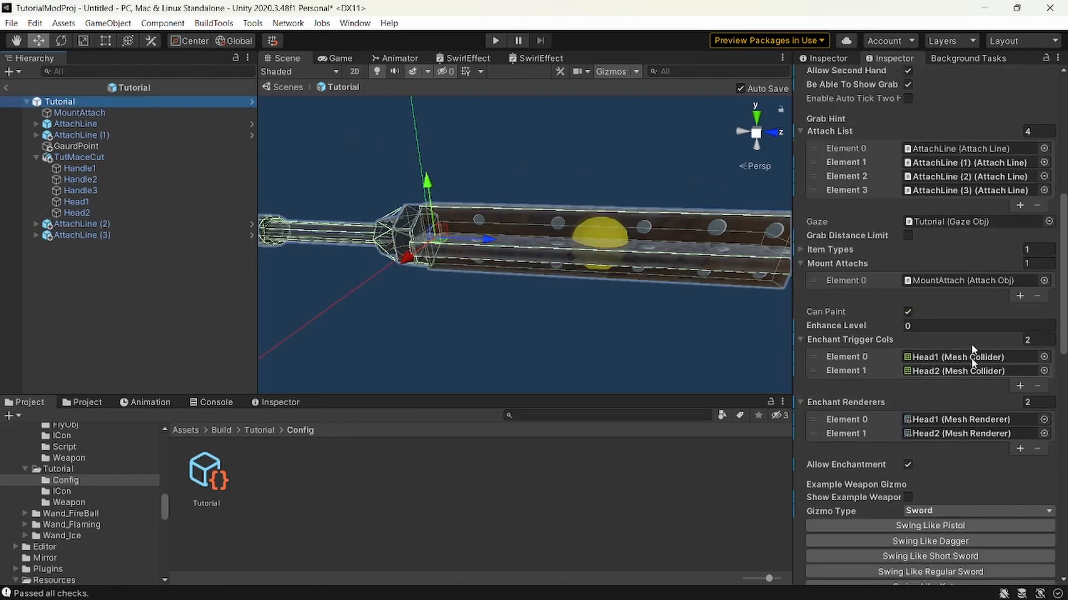
scroll(994, 298, "down", 10)
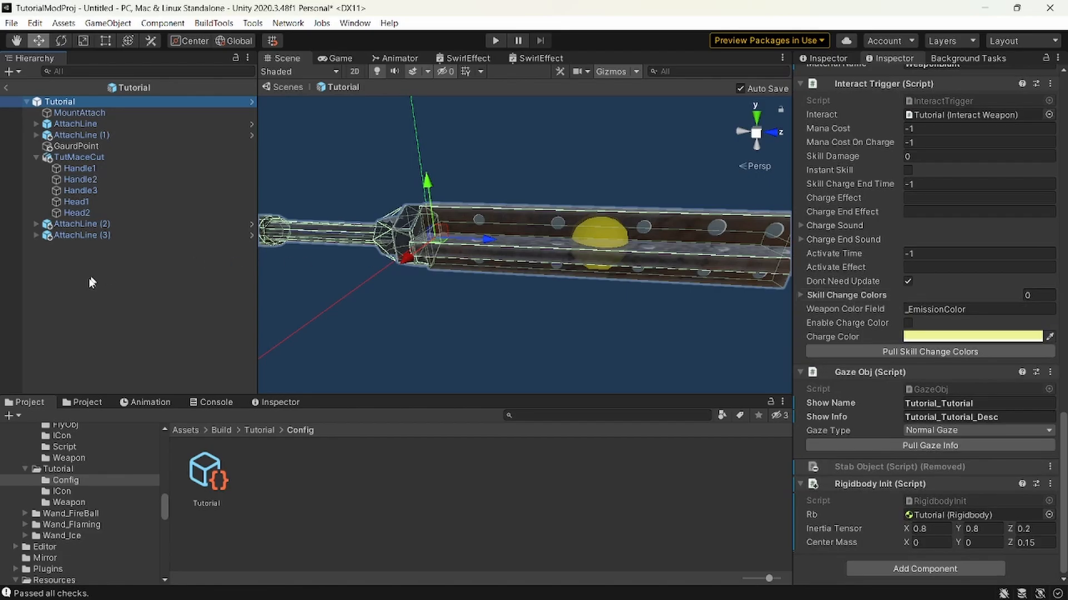
left_click(217, 481)
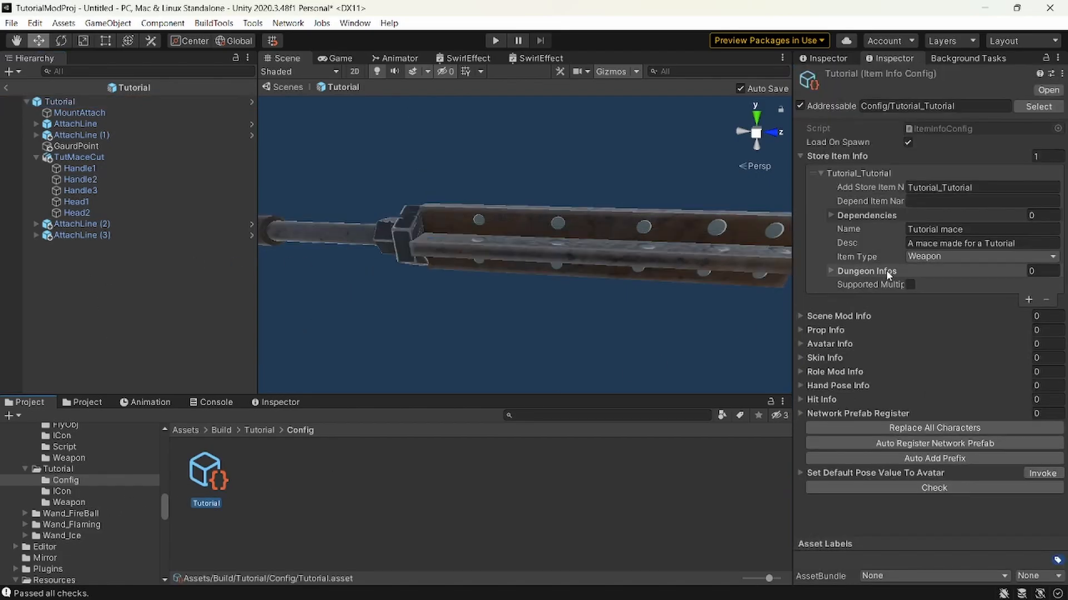
left_click(69, 502)
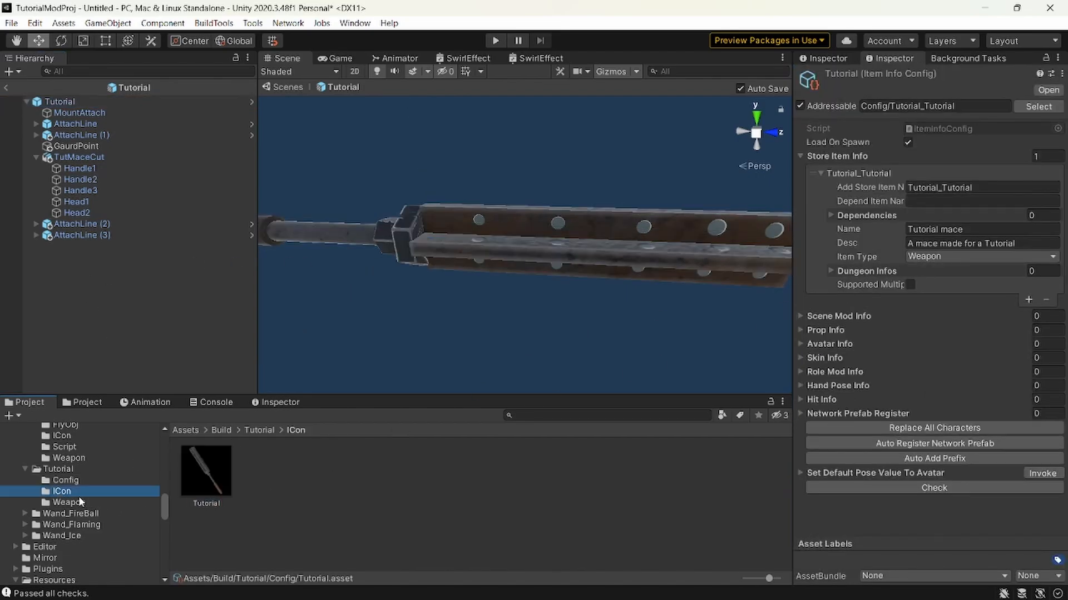
left_click(184, 485)
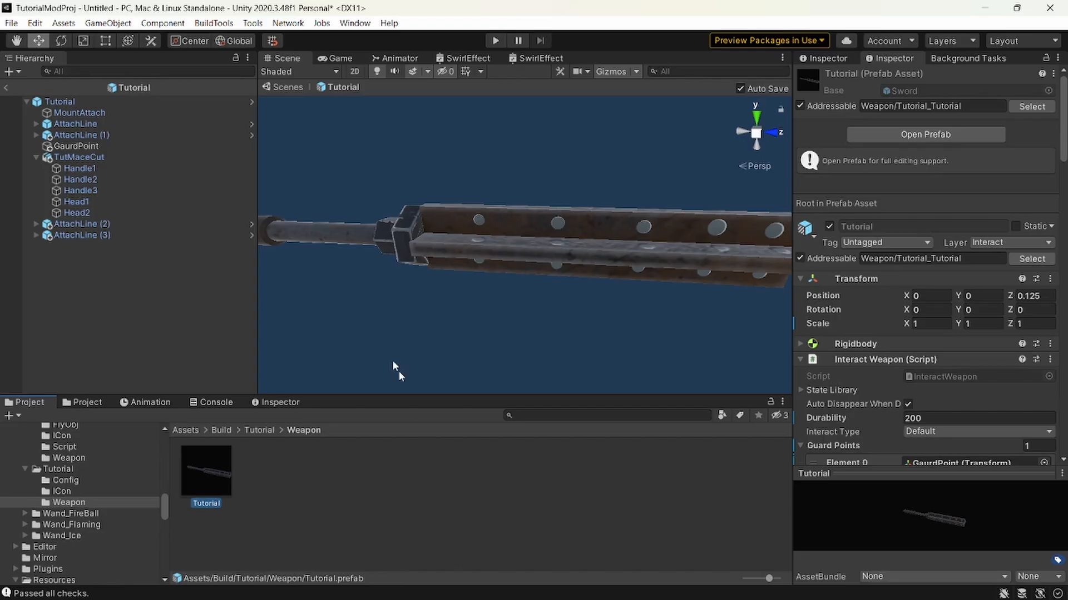
Build all mod bundles, saving the modified scene as Tutorial in the Assets folder.
left_click(223, 23)
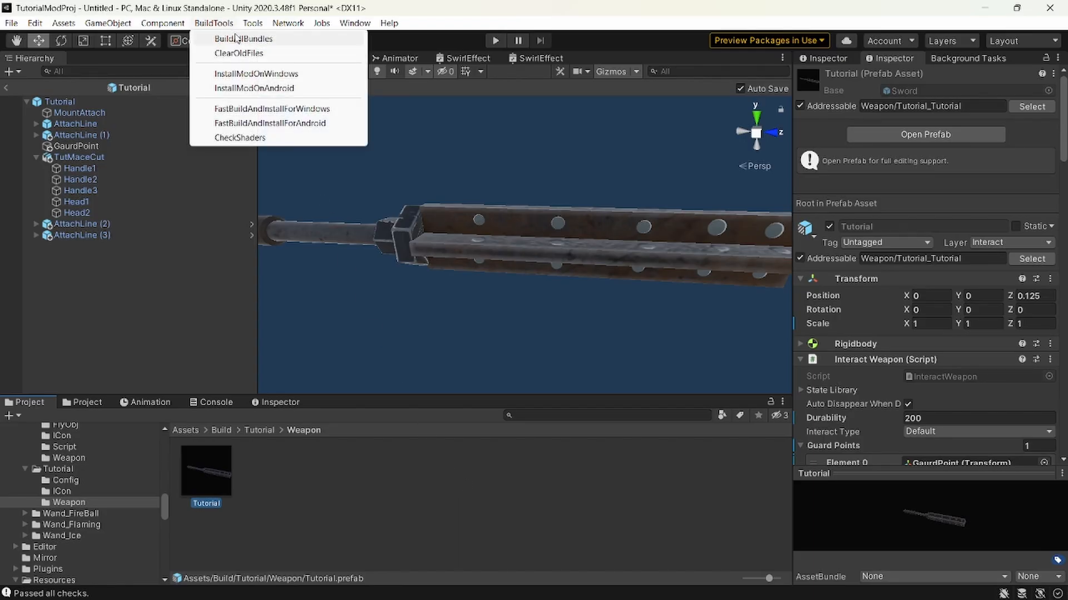
left_click(235, 37)
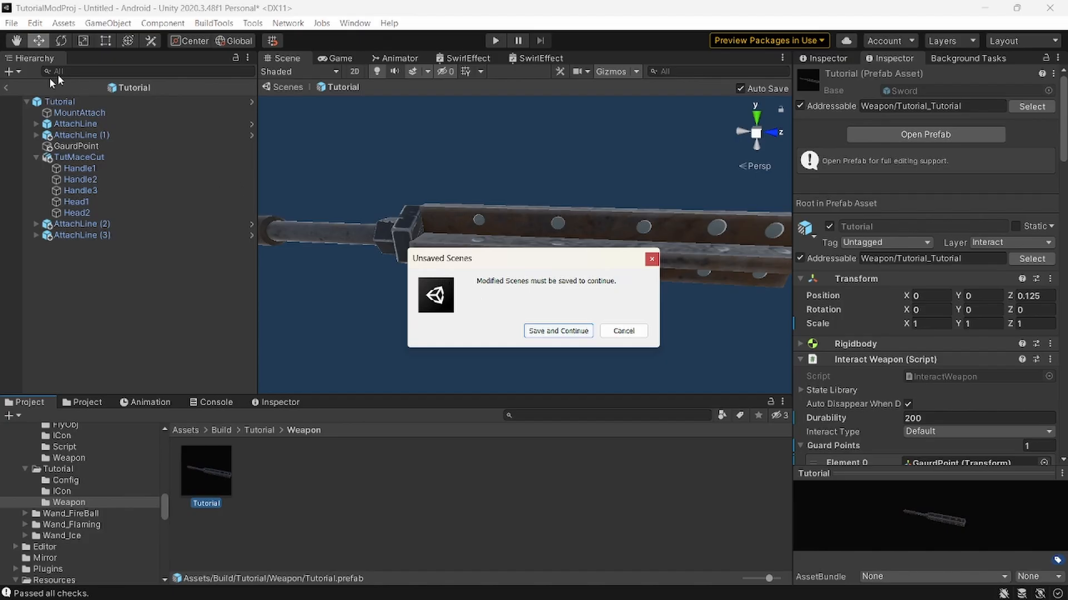
left_click(558, 330)
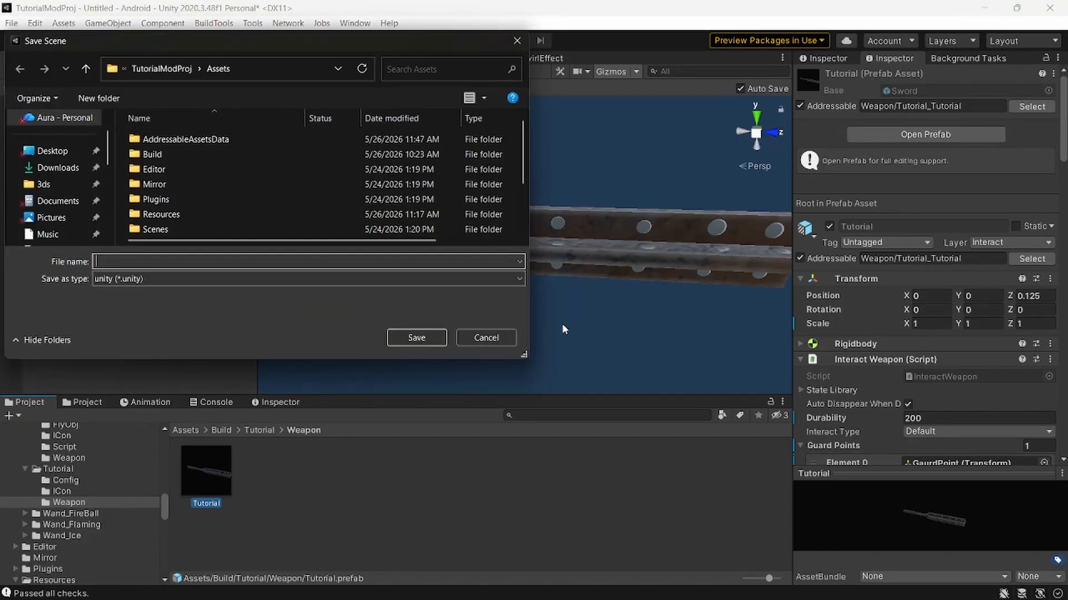
scroll(167, 217, "down", 2)
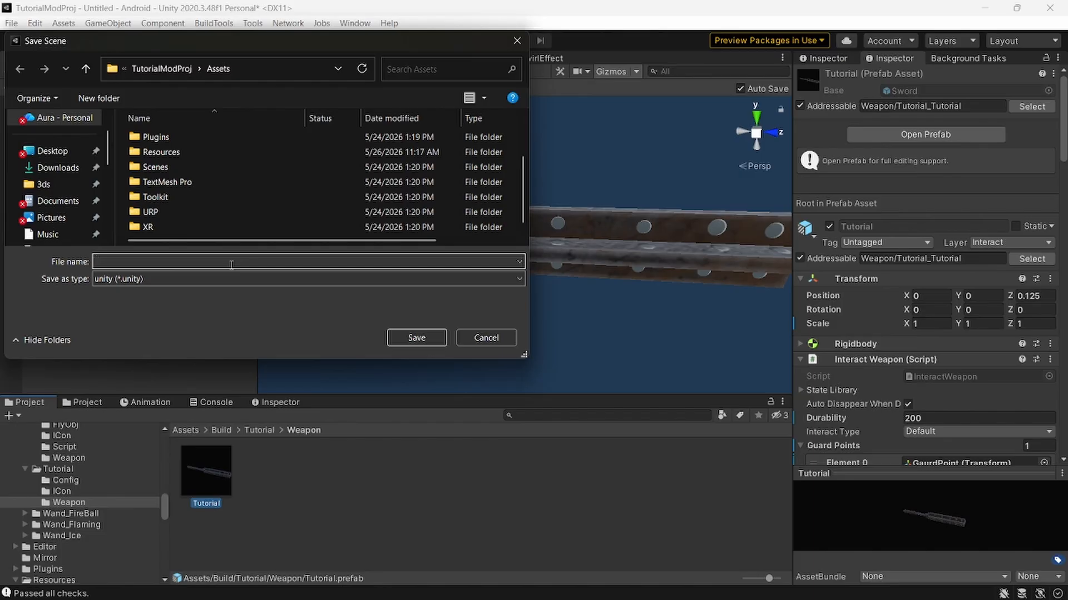
type("Tutoria")
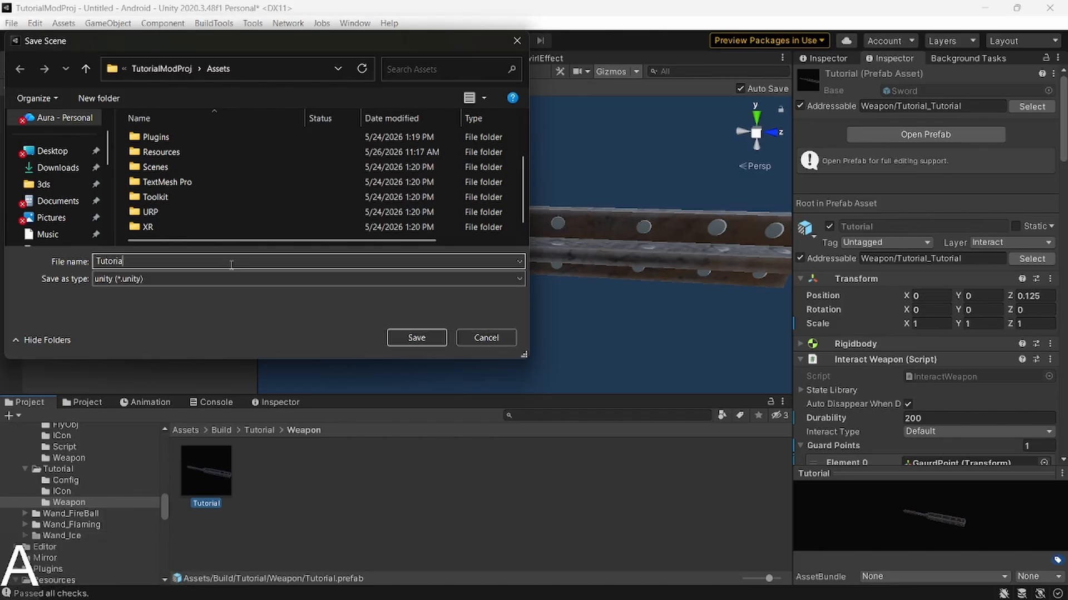
type("l")
key("Return")
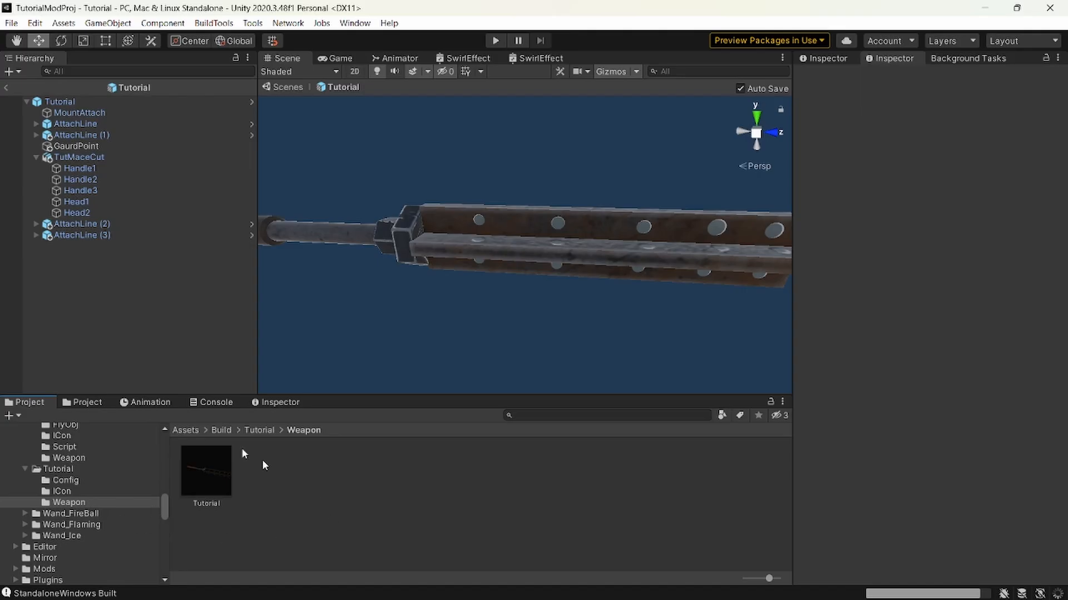
Inspect the built files in the Android and StandaloneWindows folders of Mods/Tutorial_Mace.
left_click(41, 570)
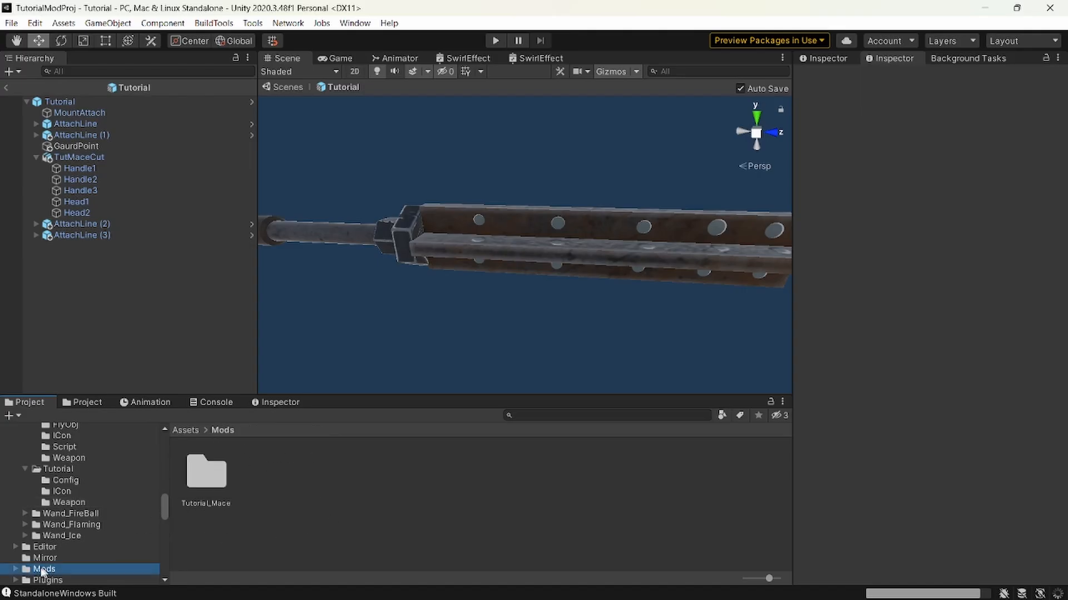
double_click(195, 493)
left_click(209, 473)
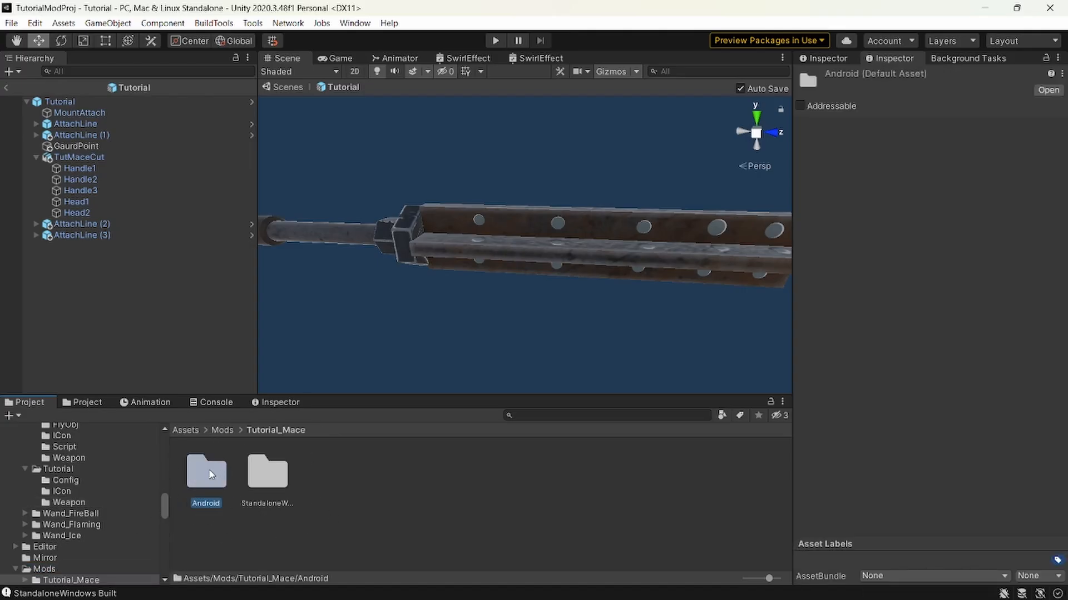
double_click(210, 476)
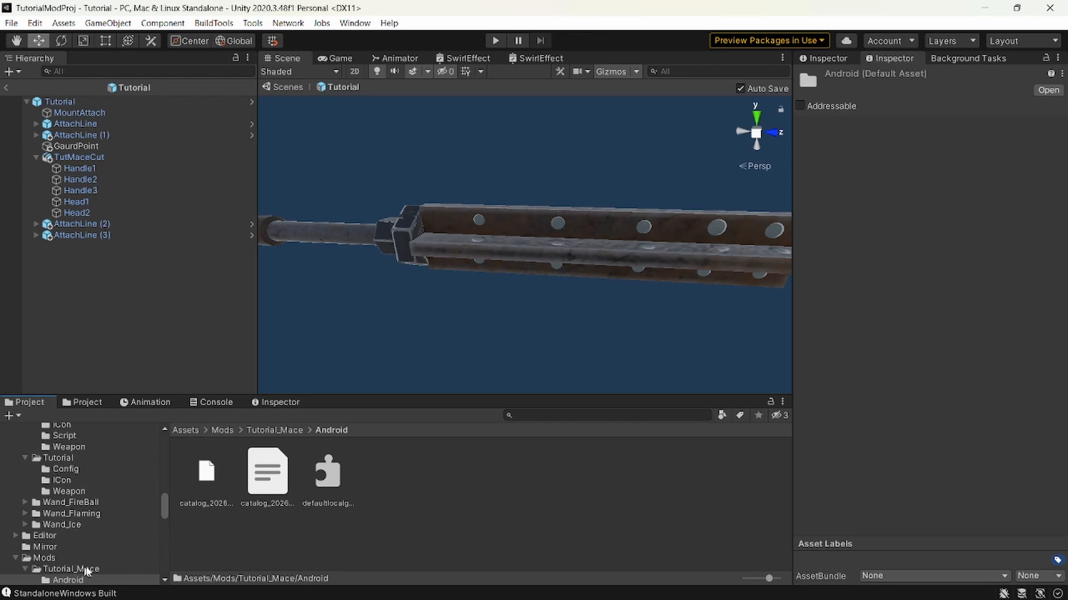
scroll(86, 571, "down", 3)
left_click(92, 550)
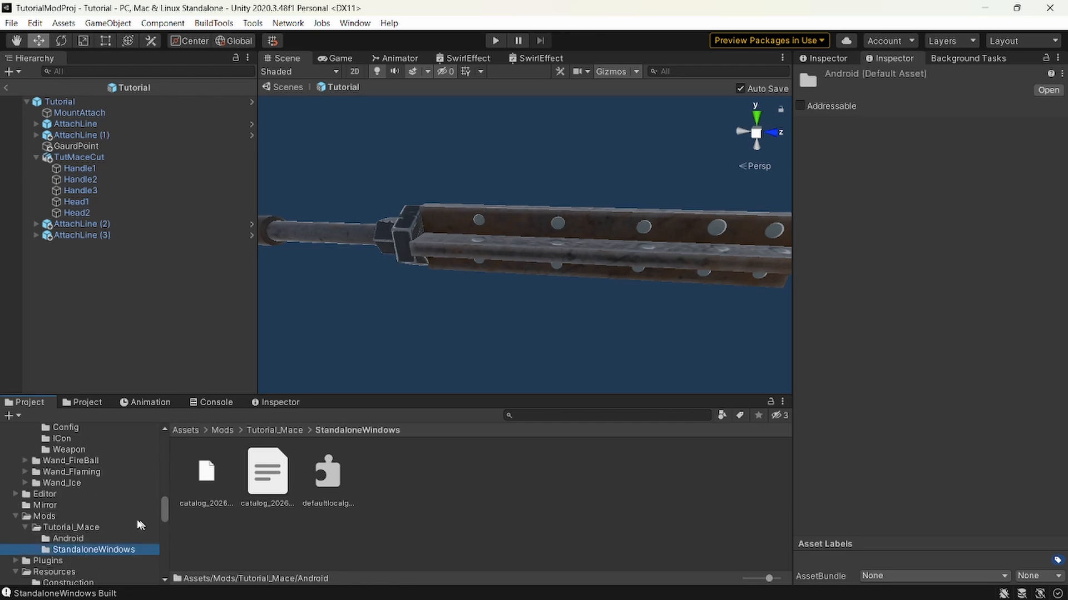
left_click(94, 528)
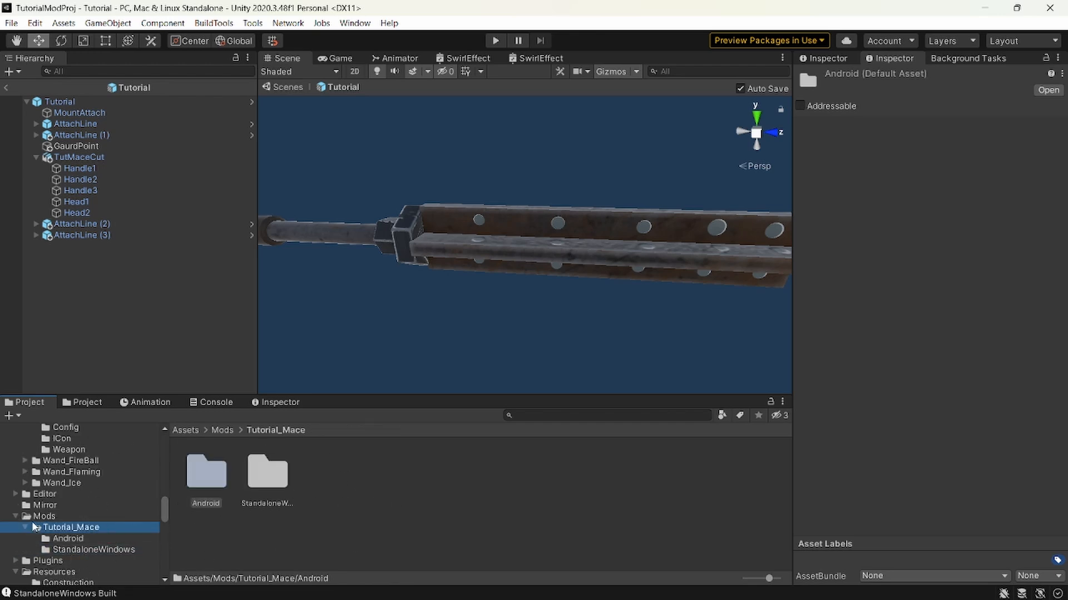
Show the project's Mods folder in File Explorer and locate the built Tutorial_Mace folder.
left_click(42, 517)
right_click(42, 517)
left_click(137, 145)
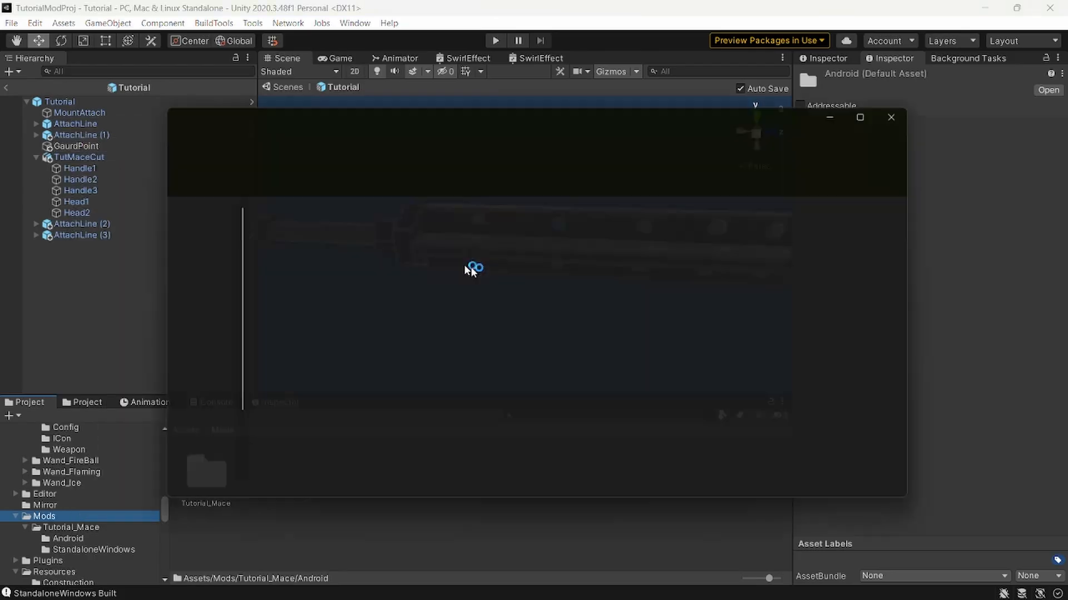
double_click(307, 279)
left_click(276, 223)
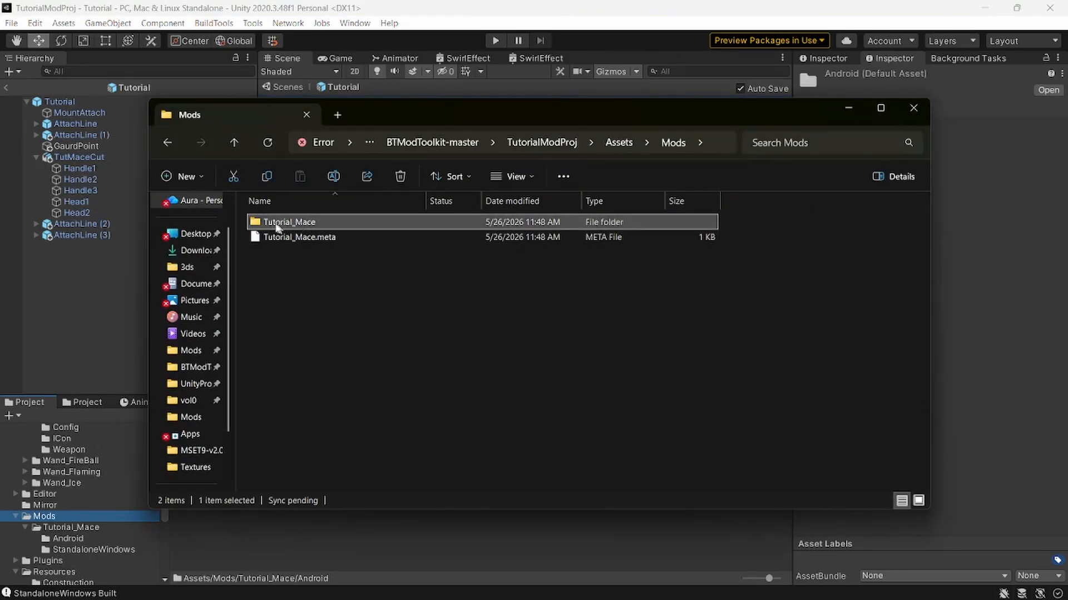
double_click(276, 224)
Switch to the BT Modding Docs in the browser and read the build and install instructions on the Mod Toolkit Overview page.
key("alt+Tab")
left_click(621, 326, "alt")
left_click(103, 20)
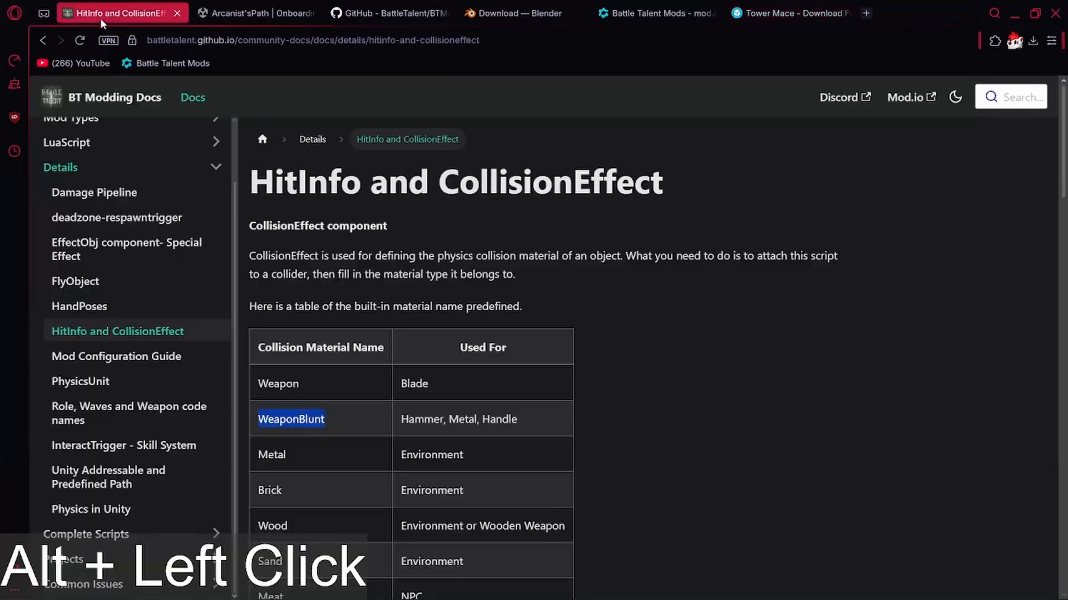
scroll(114, 211, "up", 2)
left_click(88, 162)
left_click(91, 141)
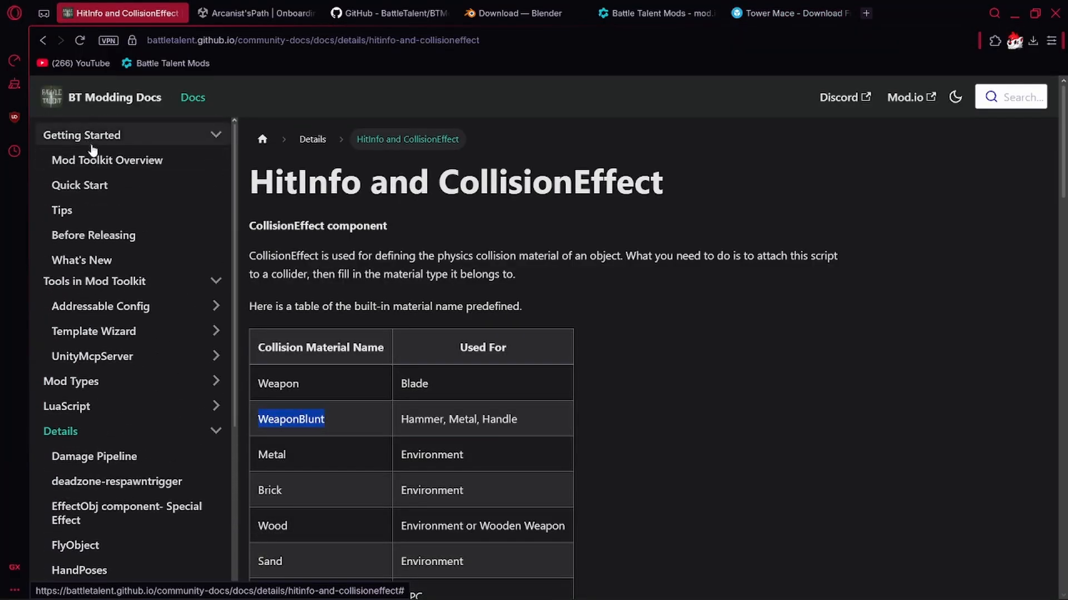
left_click(97, 161)
scroll(331, 365, "down", 1)
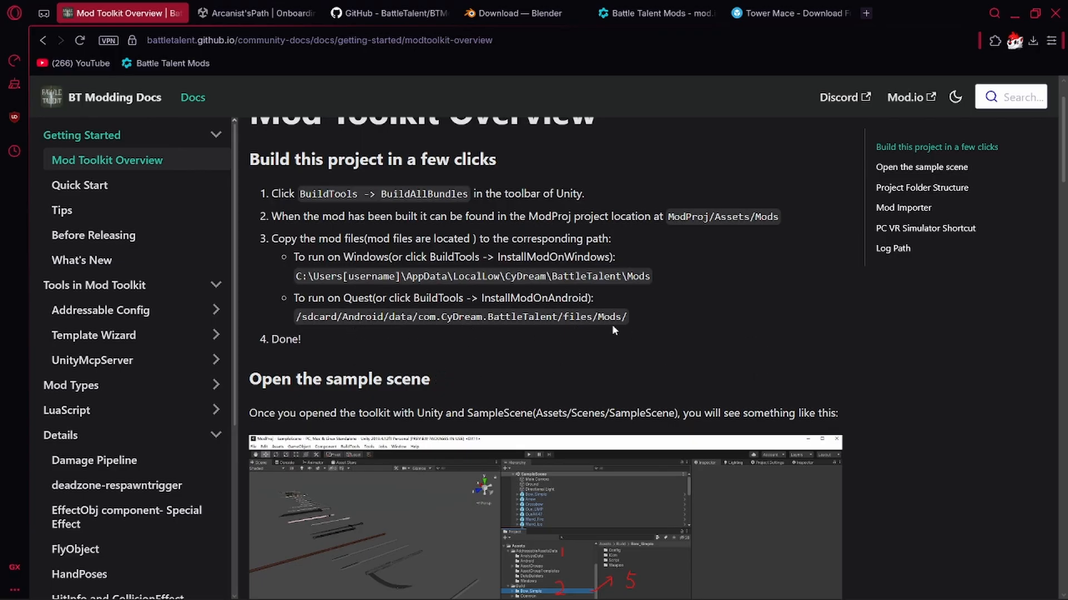
Check the contents of the Tutorial_Mace folder in File Explorer, go back to Mods and return to the docs page.
key("alt+Tab")
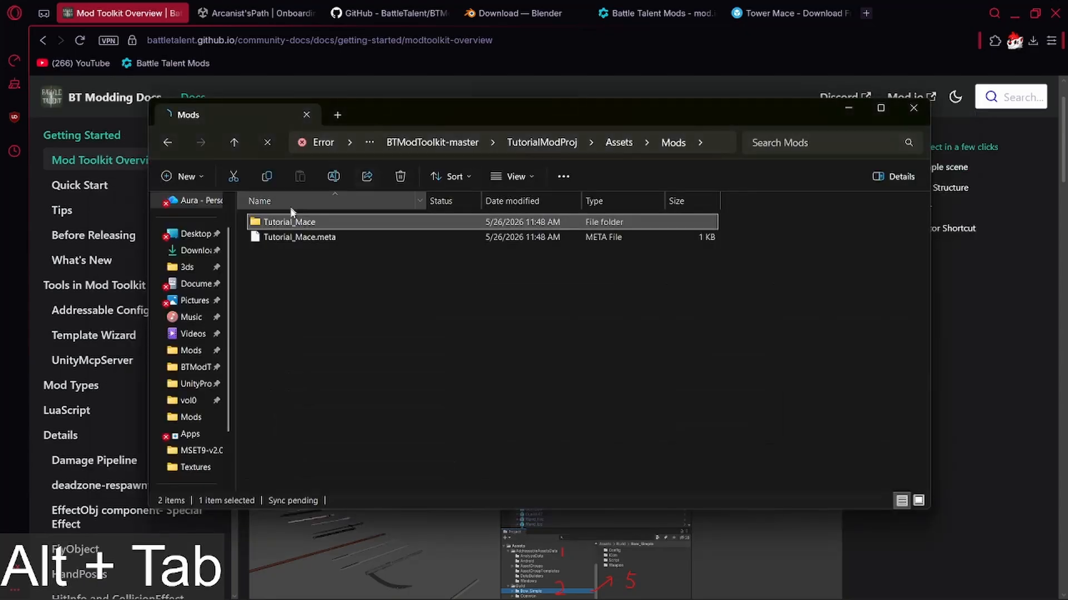
double_click(295, 222)
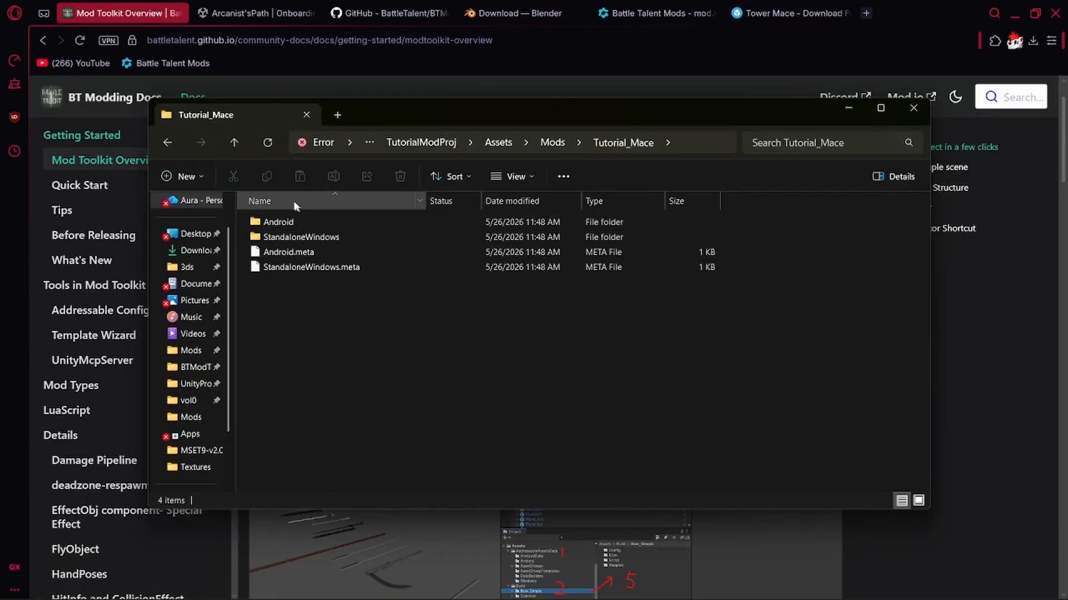
left_click(175, 146)
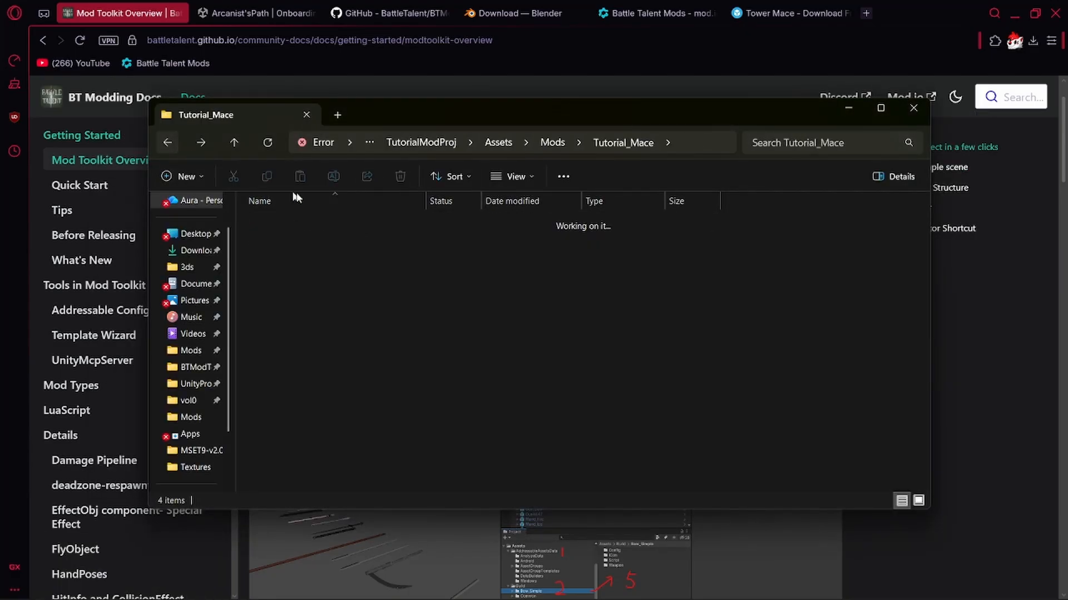
left_click(954, 382)
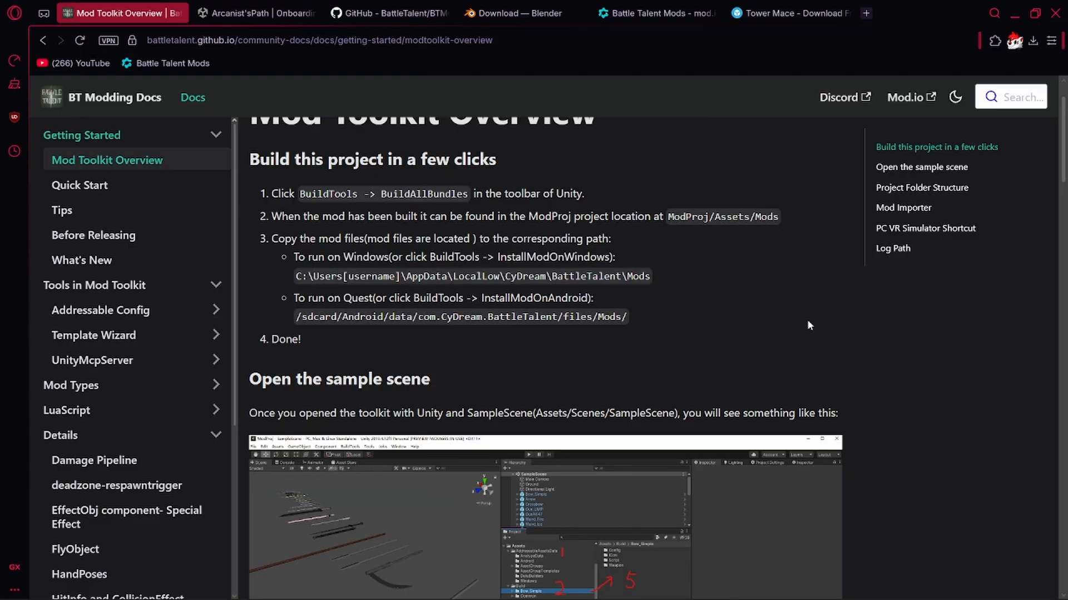
Switch back to Unity and install the built mod on Windows.
key("alt+Tab")
key("Tab")
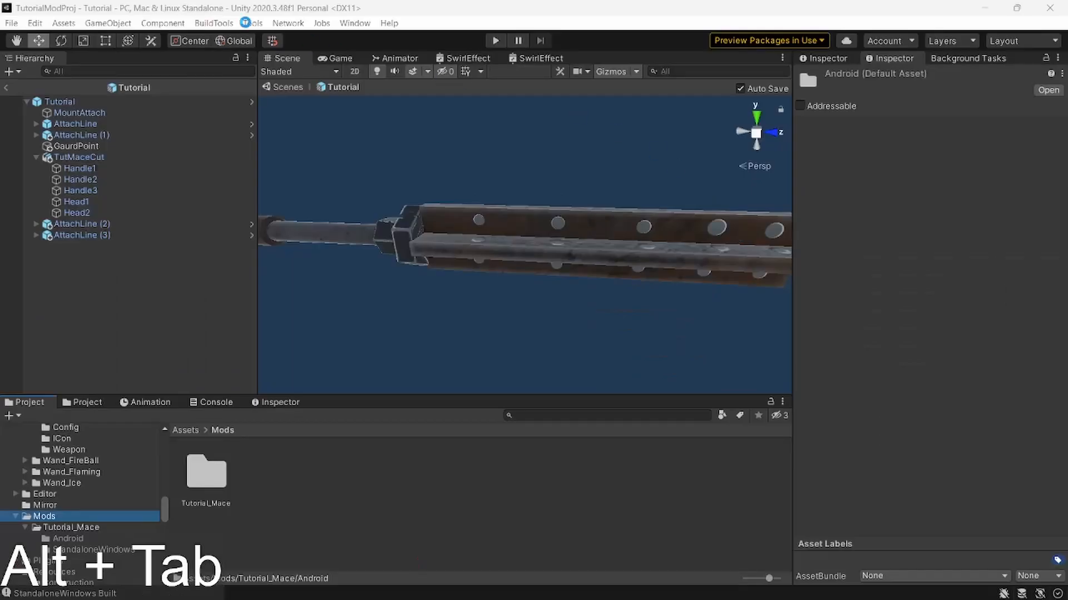
left_click(214, 23)
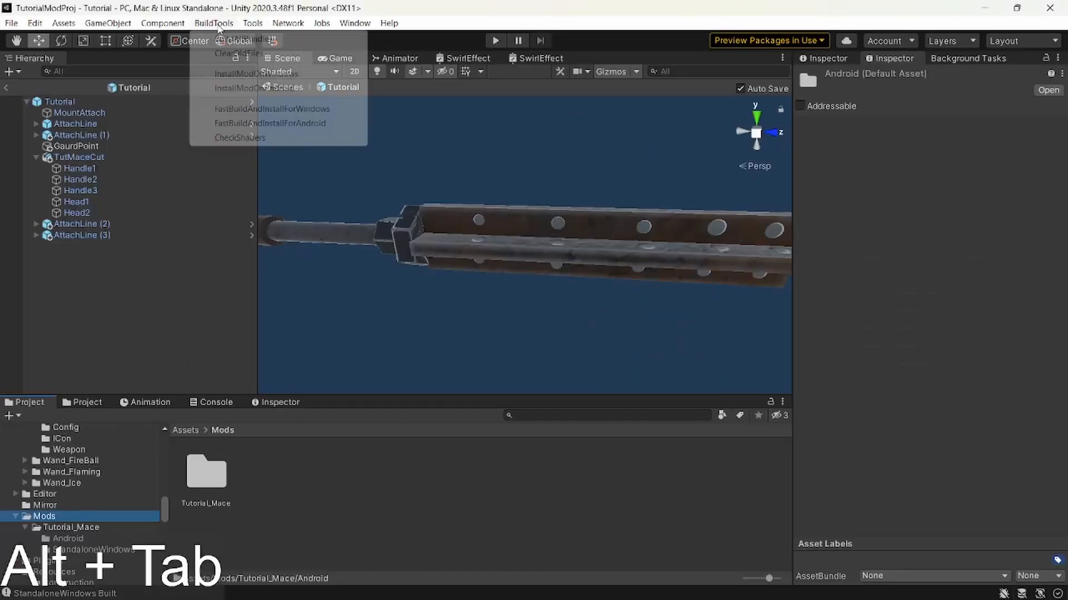
left_click(237, 74)
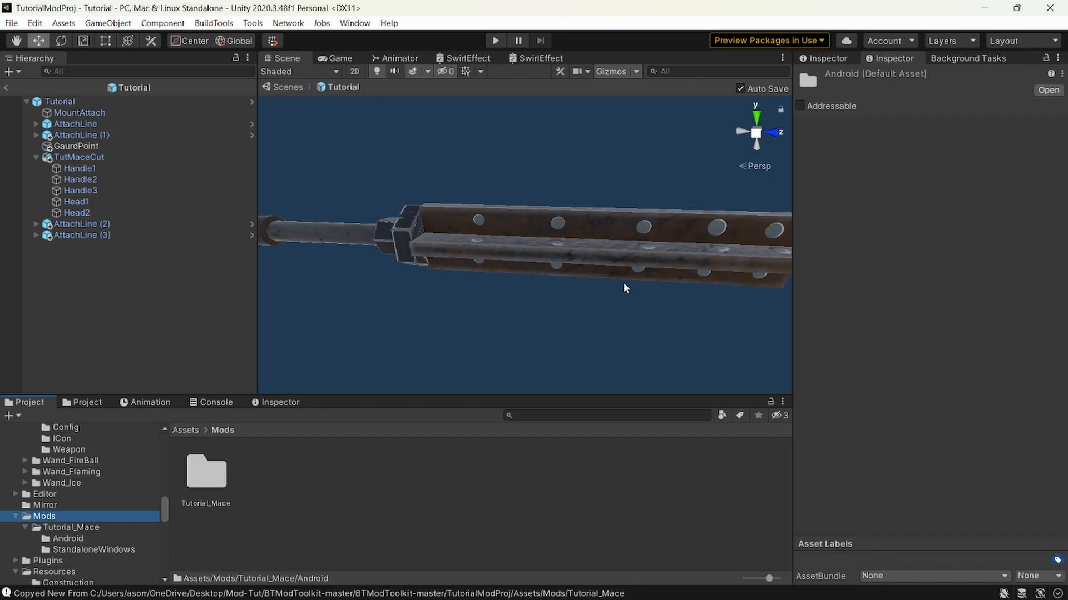
Return to the Mod Toolkit Overview page in the browser and check the Windows and Quest mod install paths.
key("alt+Tab")
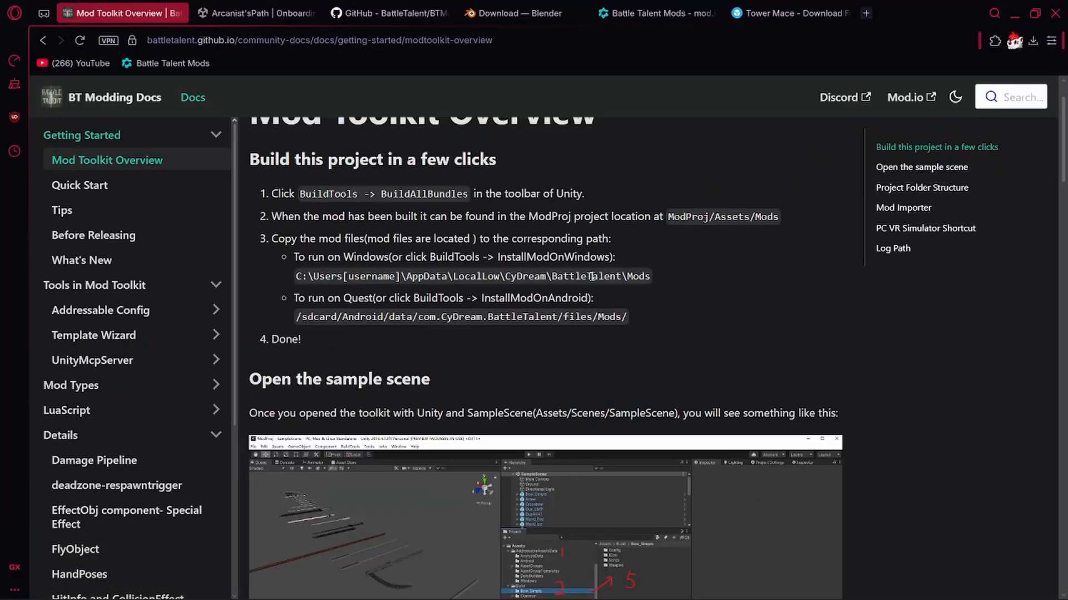
key("alt+Tab")
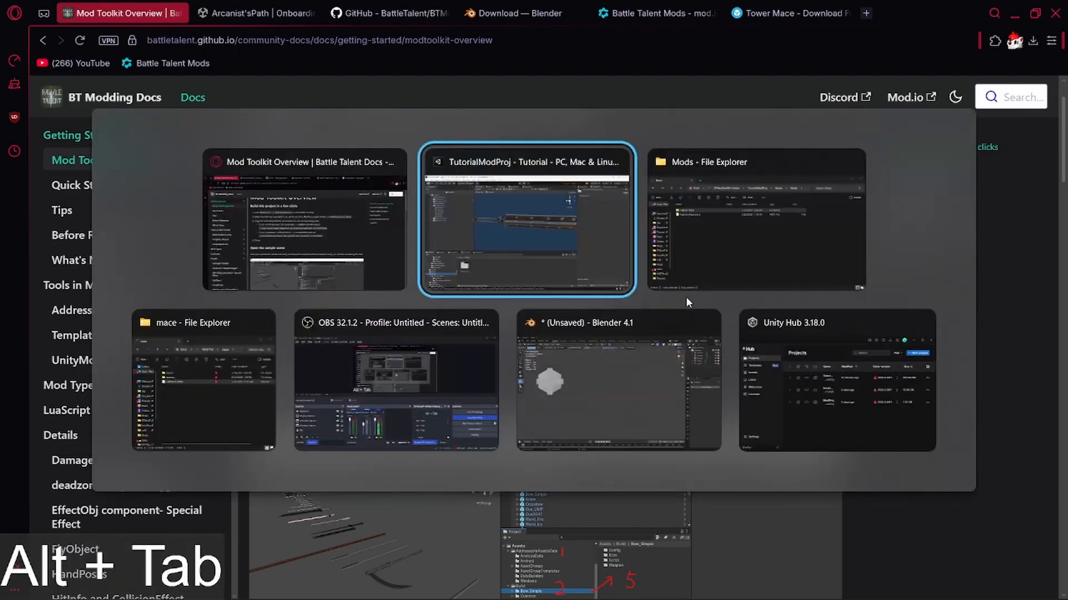
left_click(360, 241, "alt")
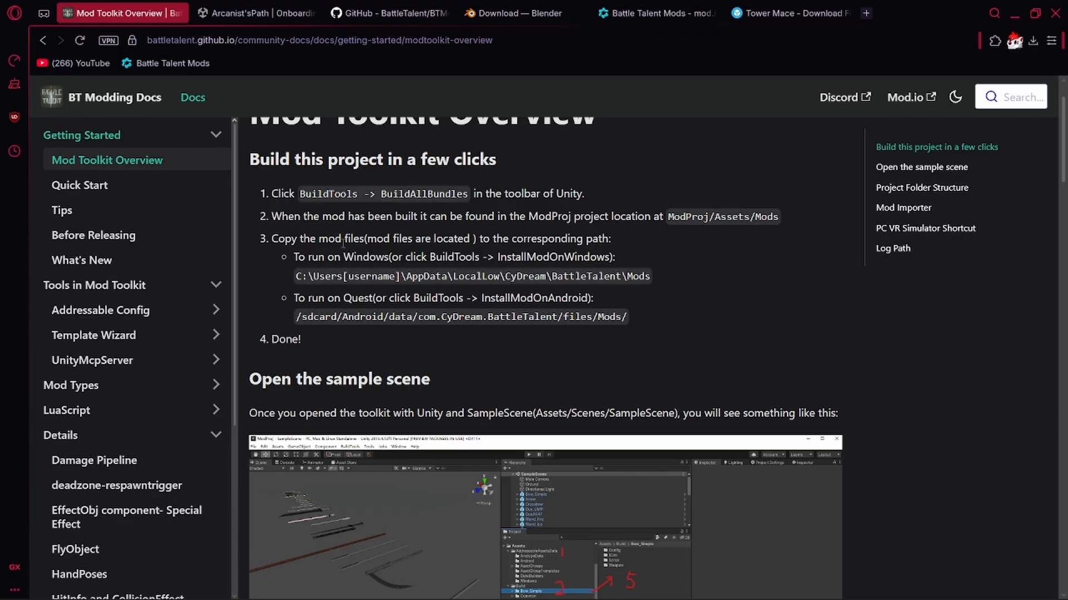
Start Steam and launch Battle Talent from the library.
key("super")
type("steam")
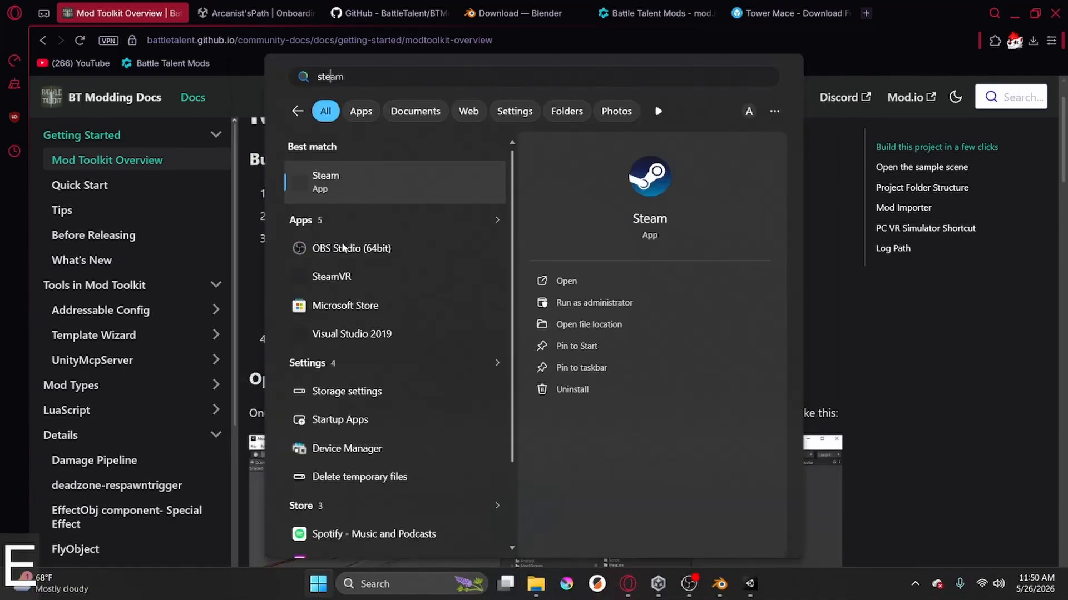
key("Return")
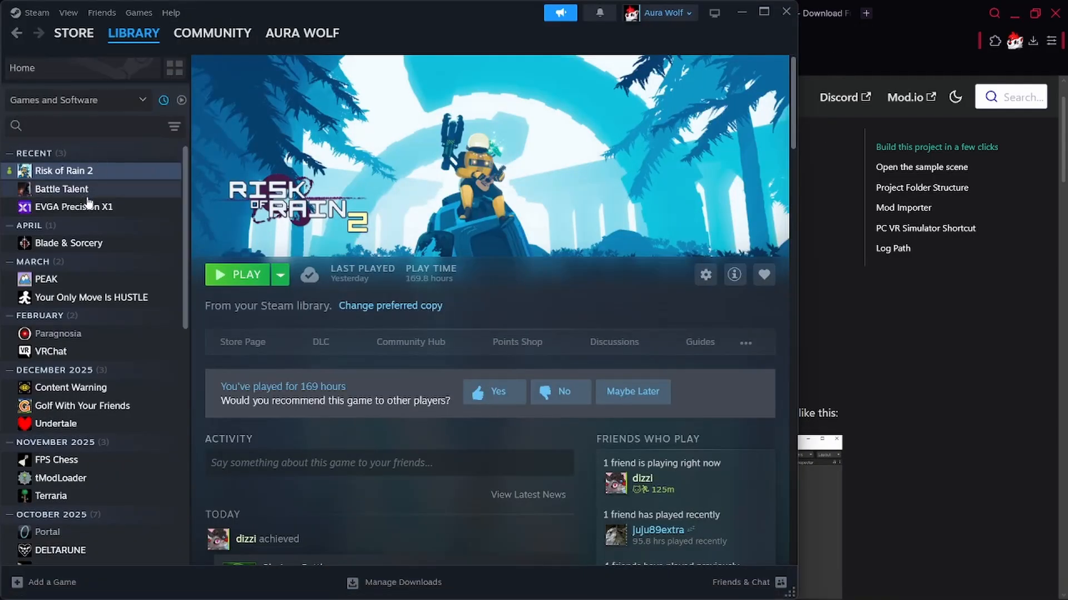
left_click(86, 192)
left_click(225, 276)
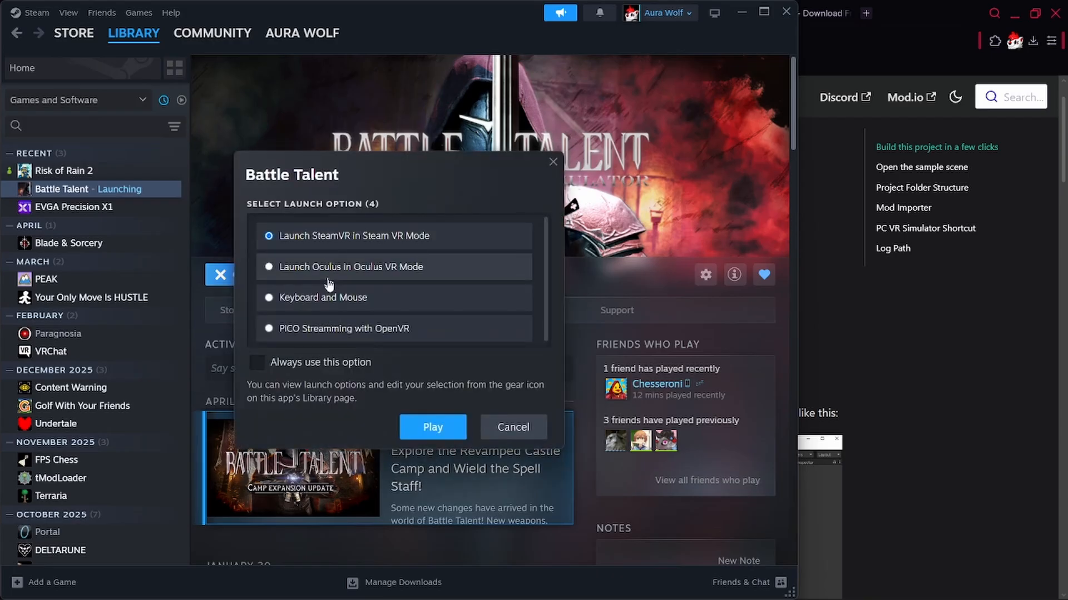
left_click(432, 427)
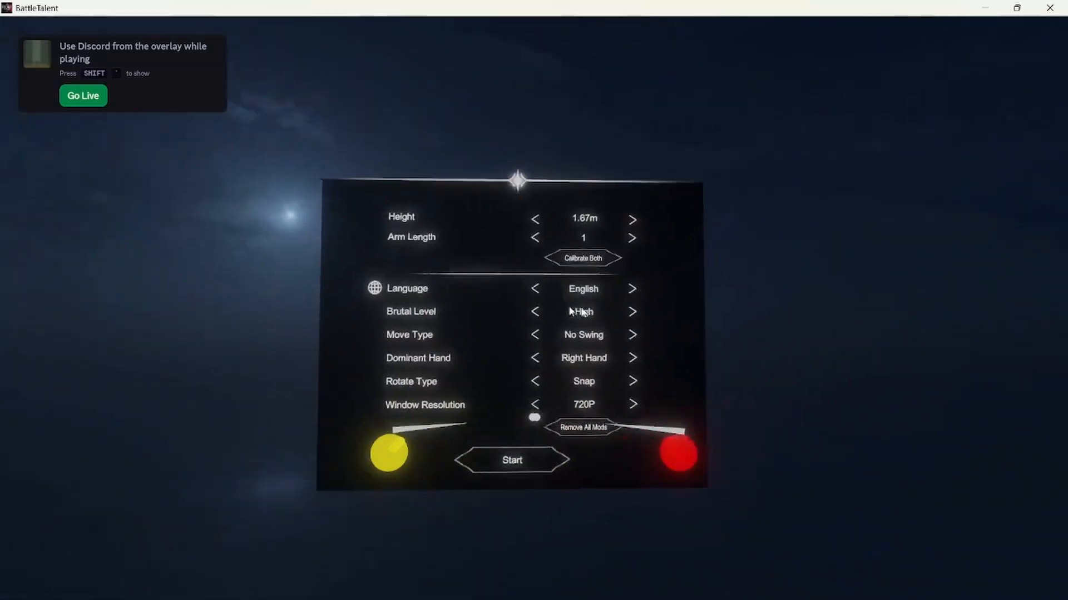
Accept the initial game settings and start Sandbox mode.
right_click(553, 332)
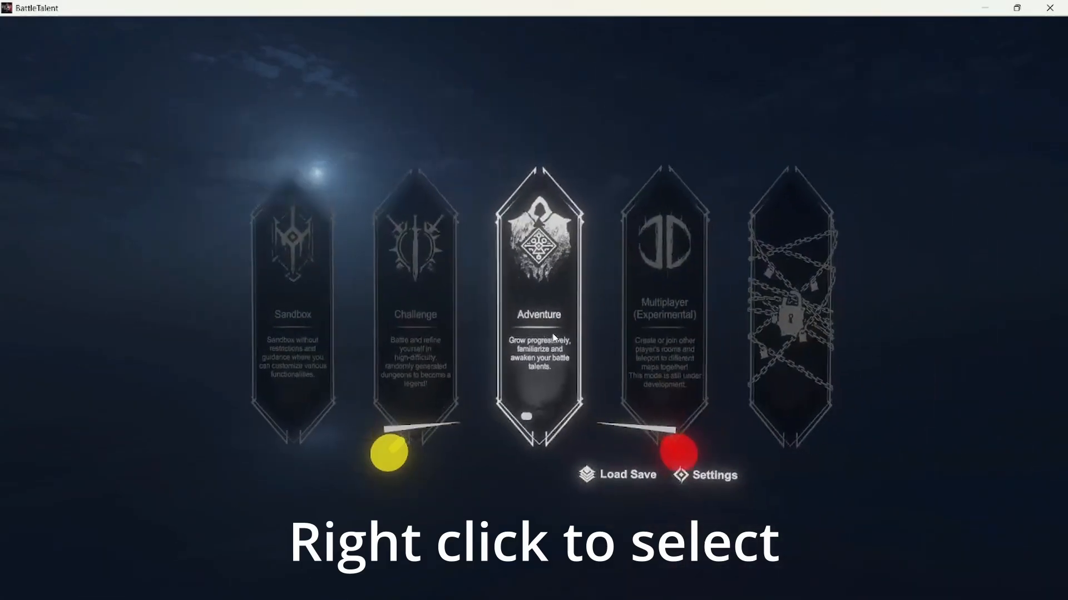
right_click(401, 286)
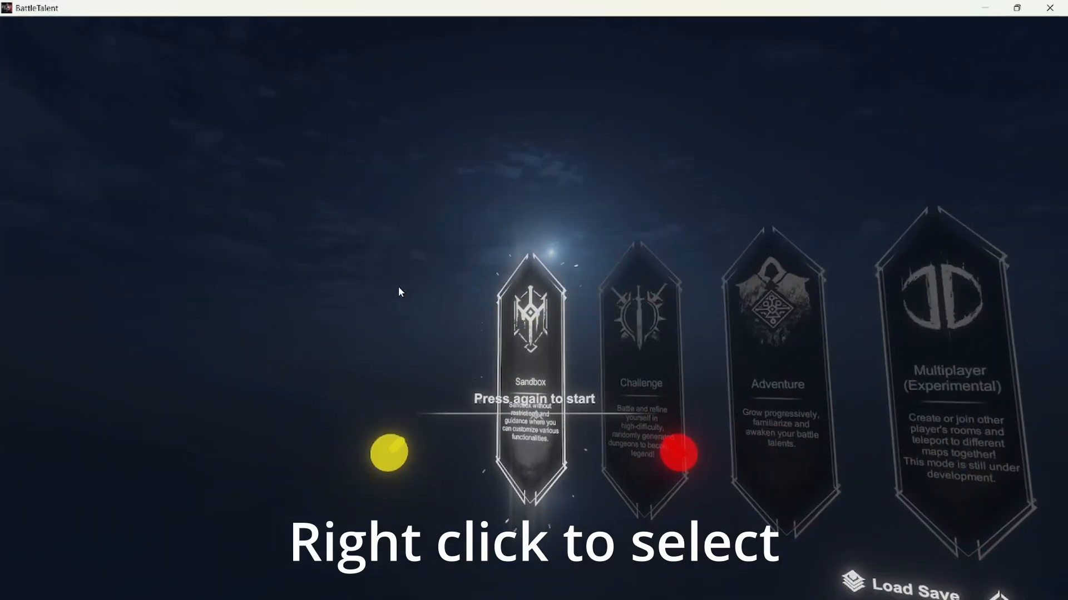
right_click(399, 288)
Spawn the custom mace from the in-game Weapon list and pick it up from the ground with the red-marked hand.
key("d")
key("F11")
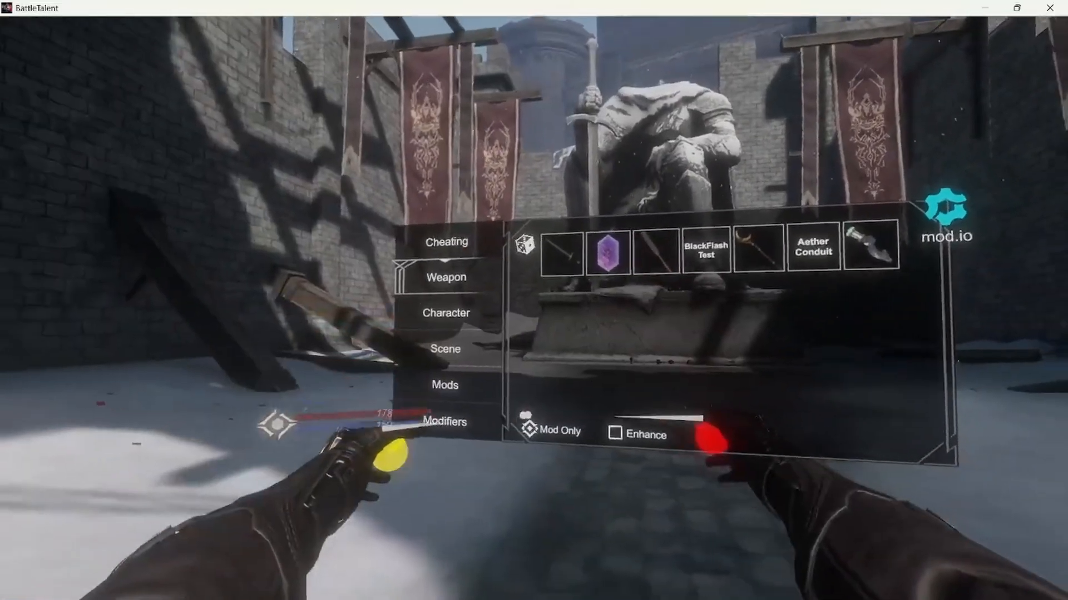
left_click(526, 415)
left_click(526, 418)
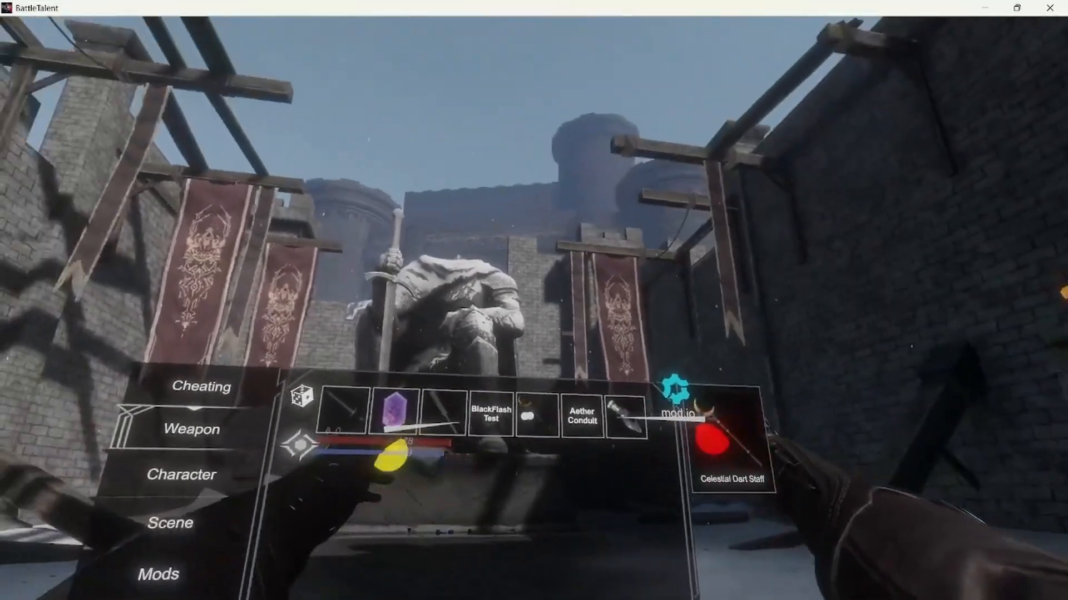
key("d")
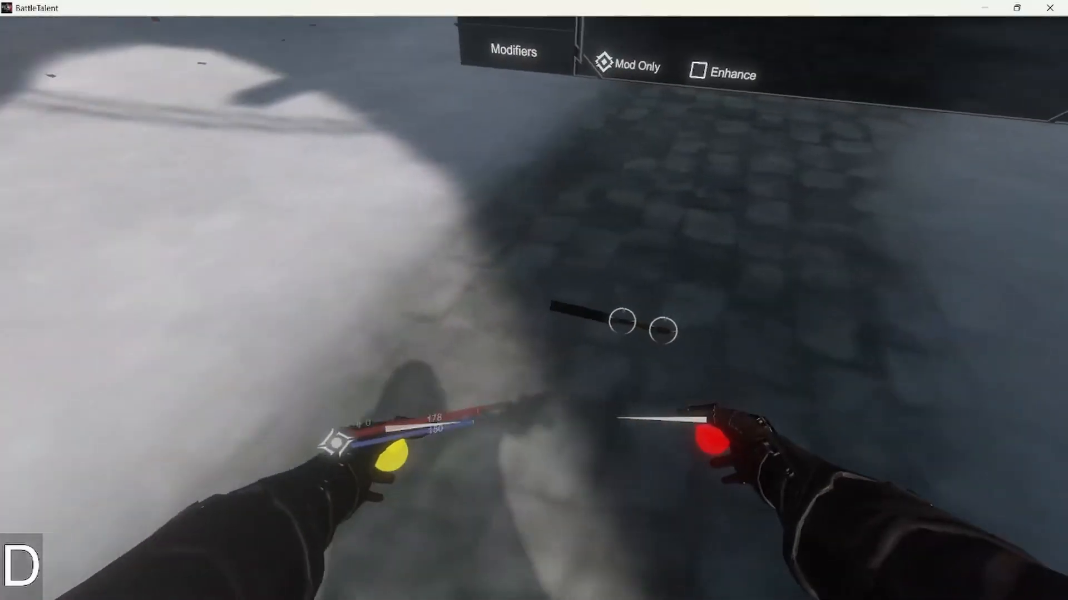
key("w")
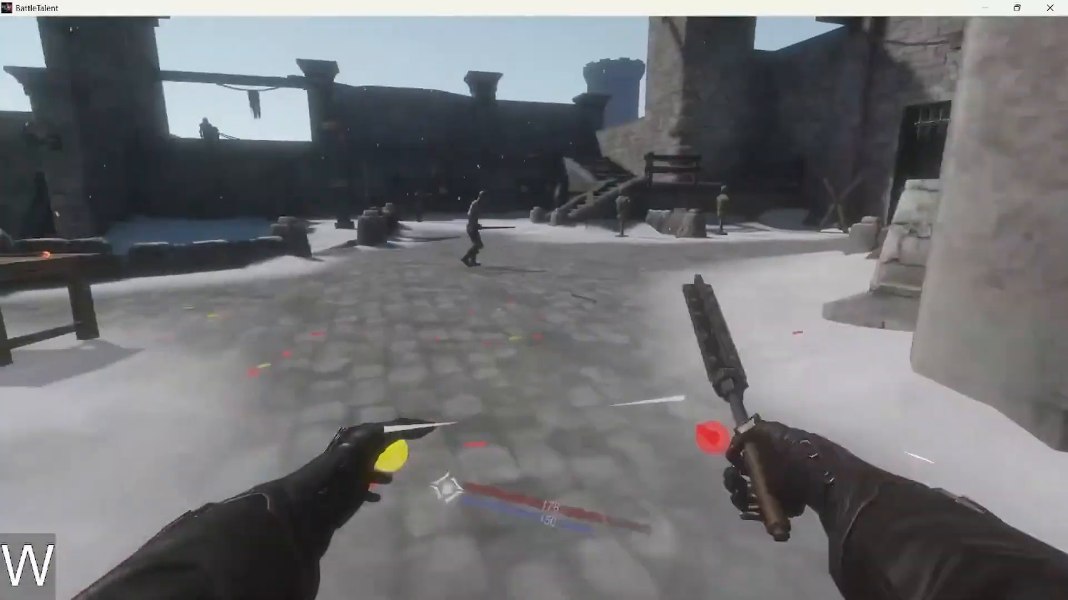
Carry the mace to the enemy in the courtyard, try it in combat, and let go of it.
key("shift+w")
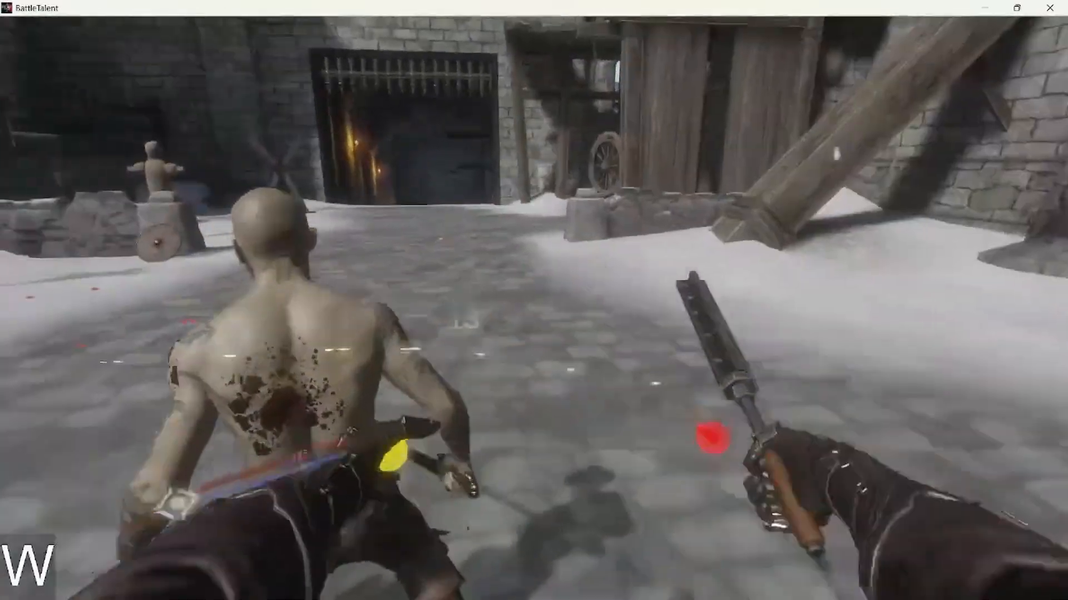
key("s")
key("w")
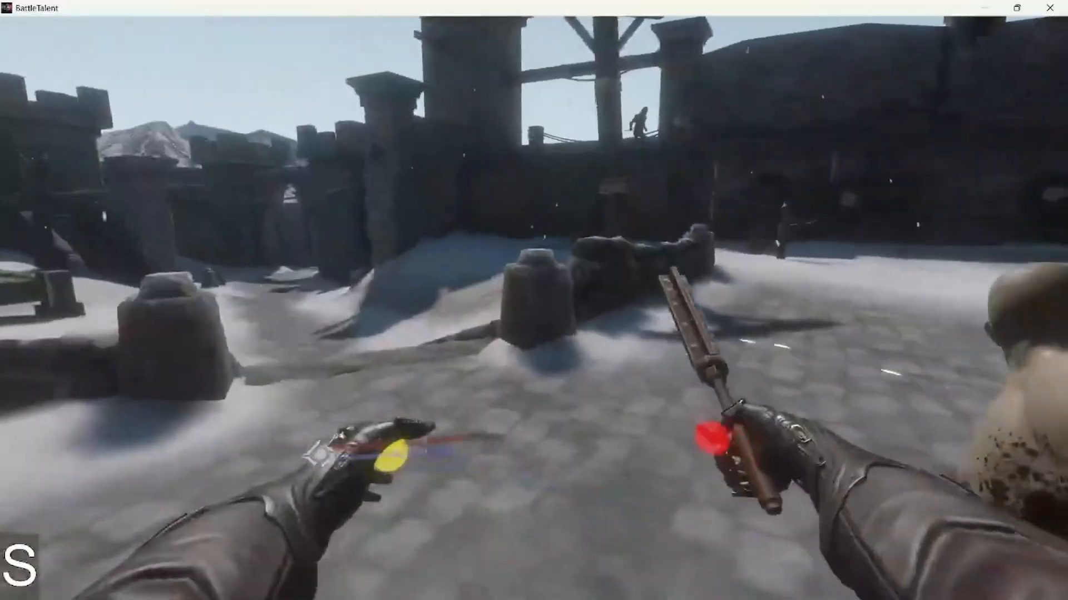
key("s")
key("d")
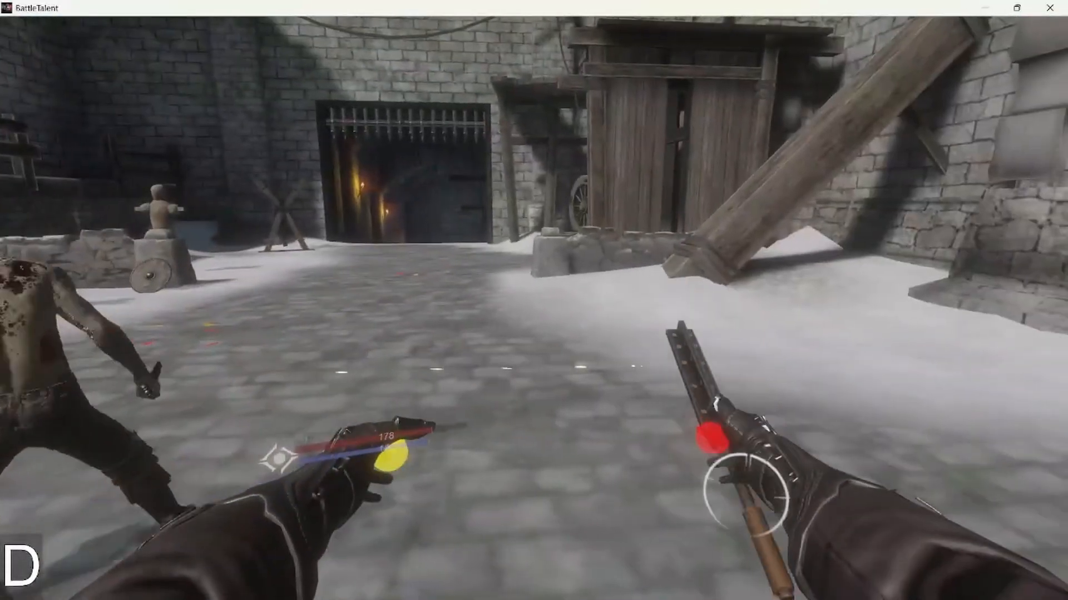
key("s")
key("d")
key("s")
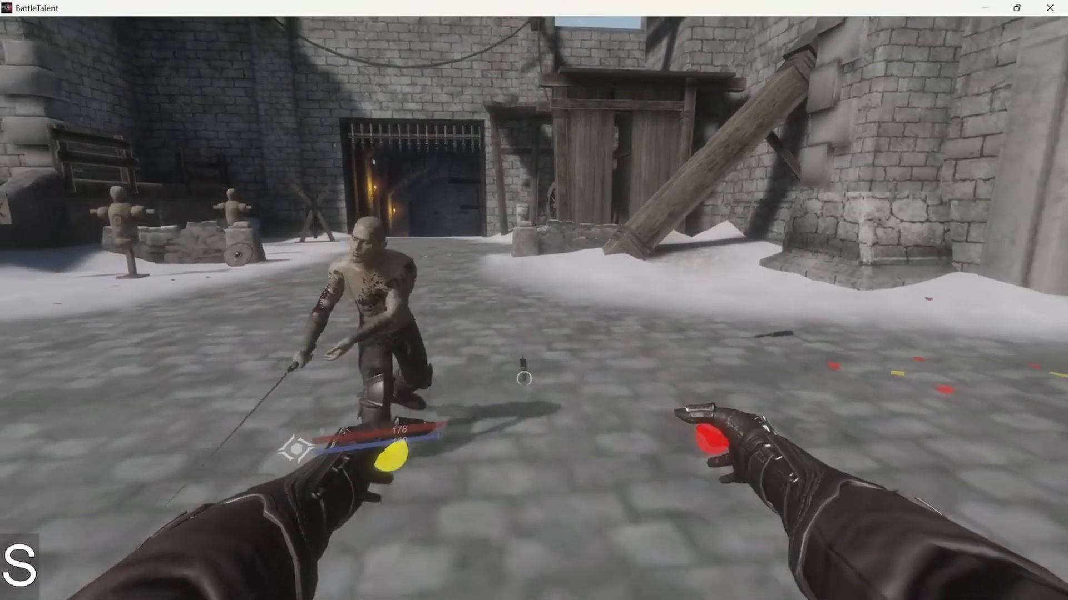
Aim at the dropped mace to read its name, description and weapon stats, and move back toward it.
key("a")
key("d")
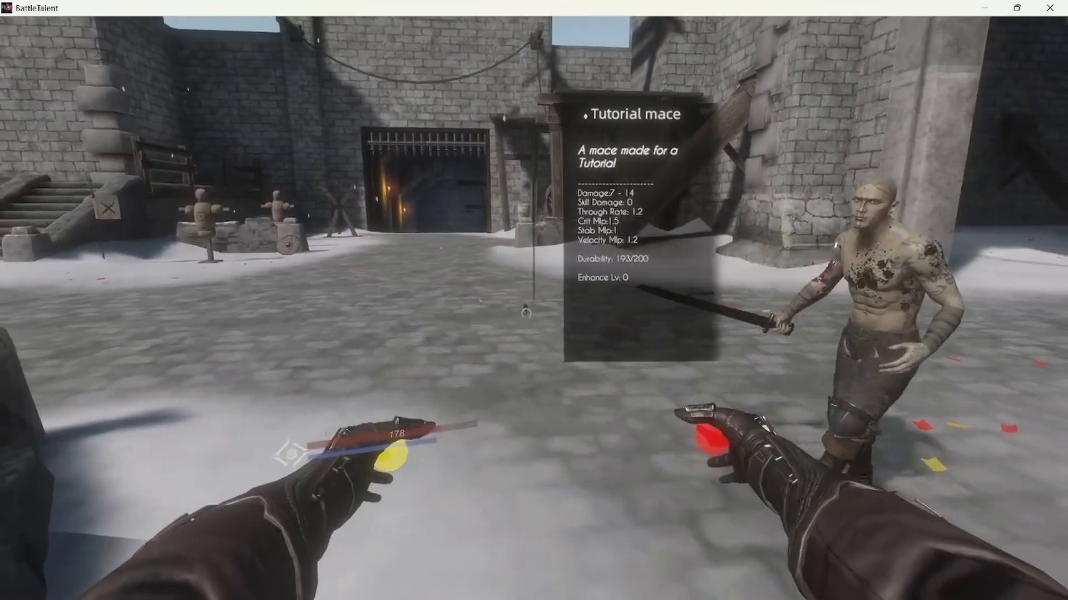
key("w")
key("shift+w+a")
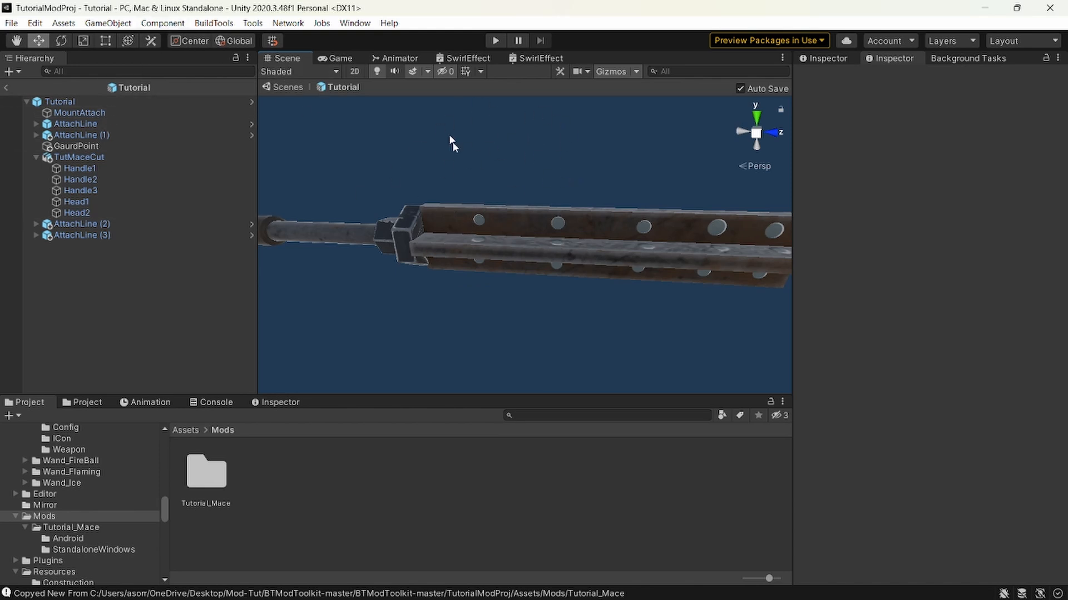
Return to Unity and review the build commands and the Tutorial prefab's Interact Weapon settings, including its Enchant Renderers.
left_click(213, 23)
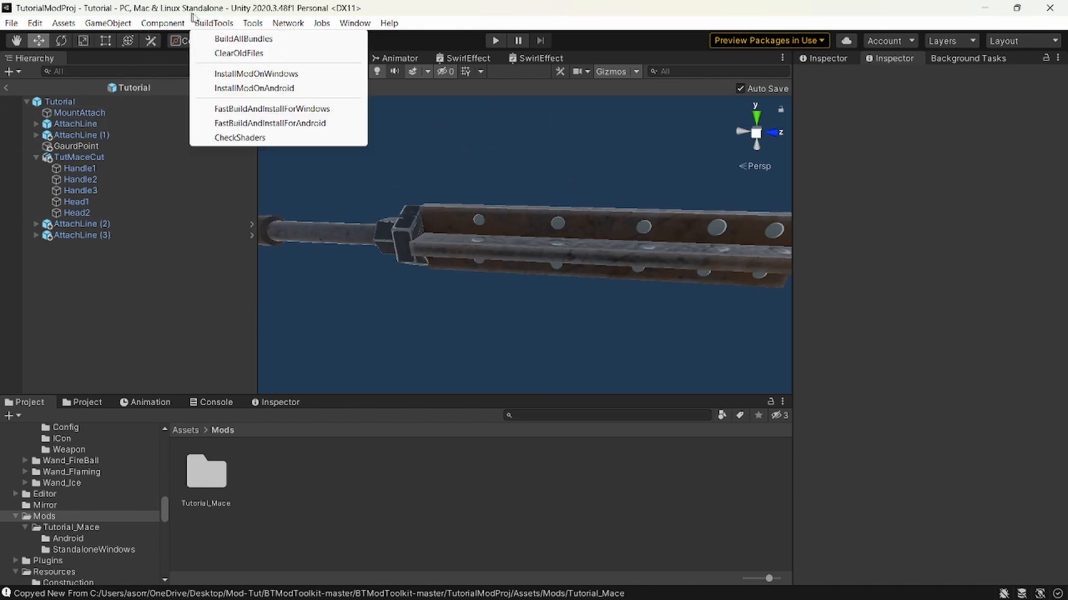
left_click(60, 101)
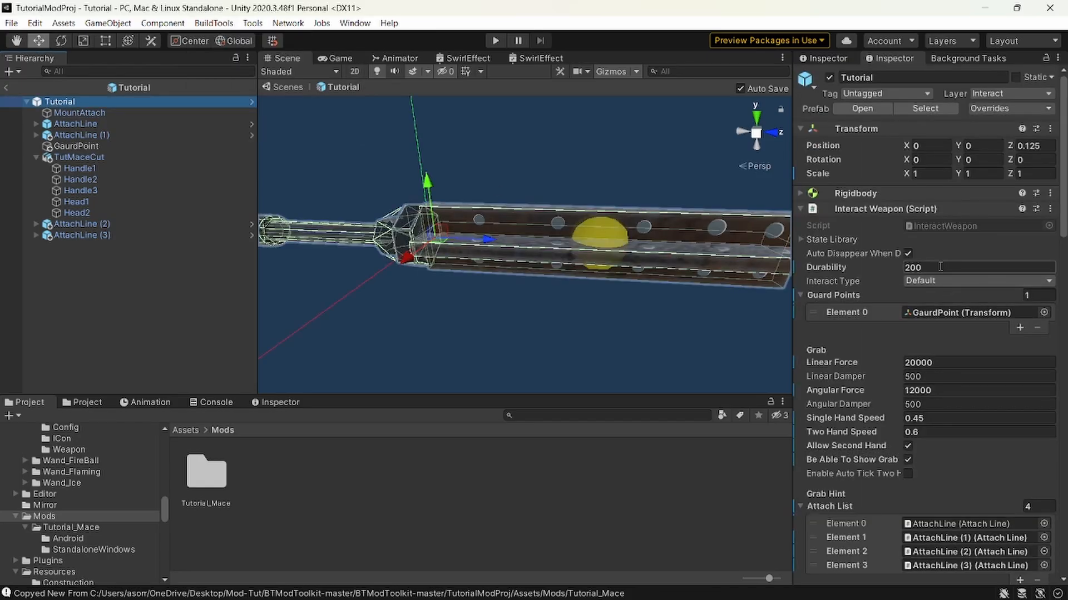
scroll(929, 258, "down", 15)
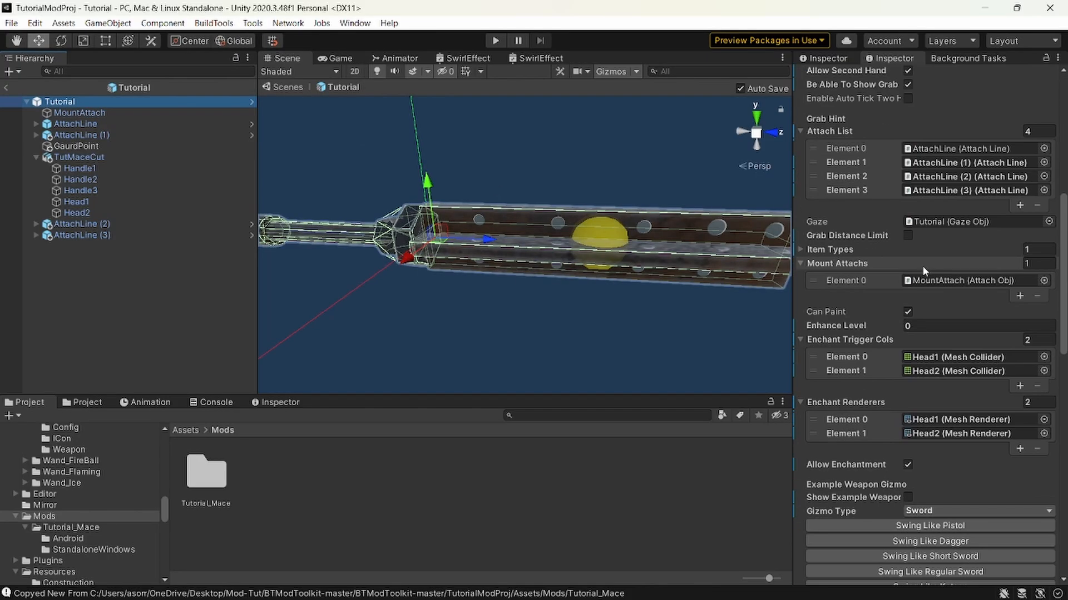
left_click(970, 170)
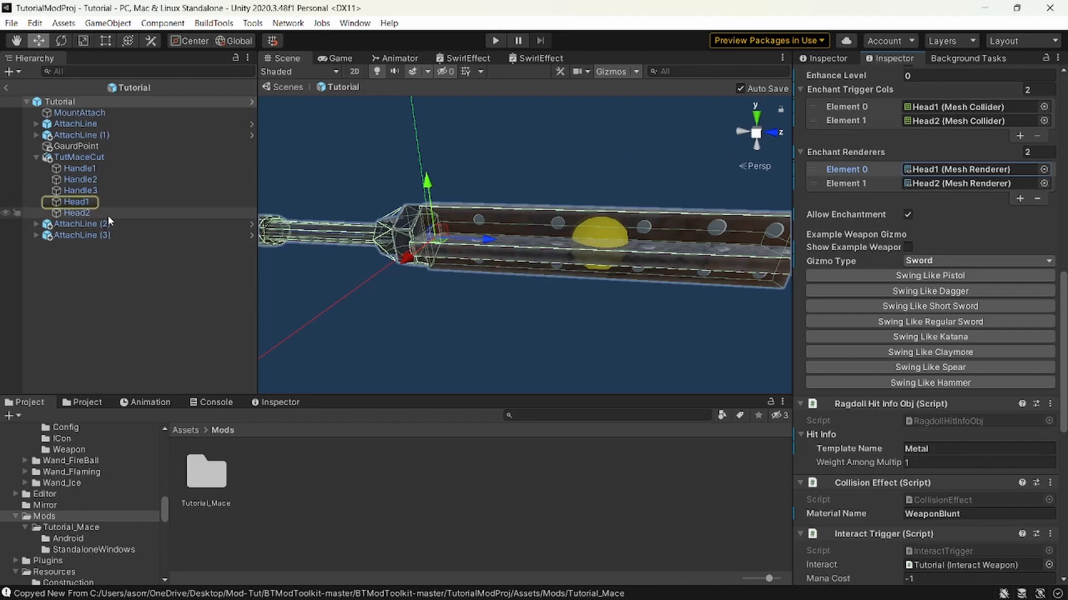
left_click(499, 161)
Set the Tutorial prefab's Durability to 250 in the Interact Weapon script and look over its remaining settings.
left_click(77, 101)
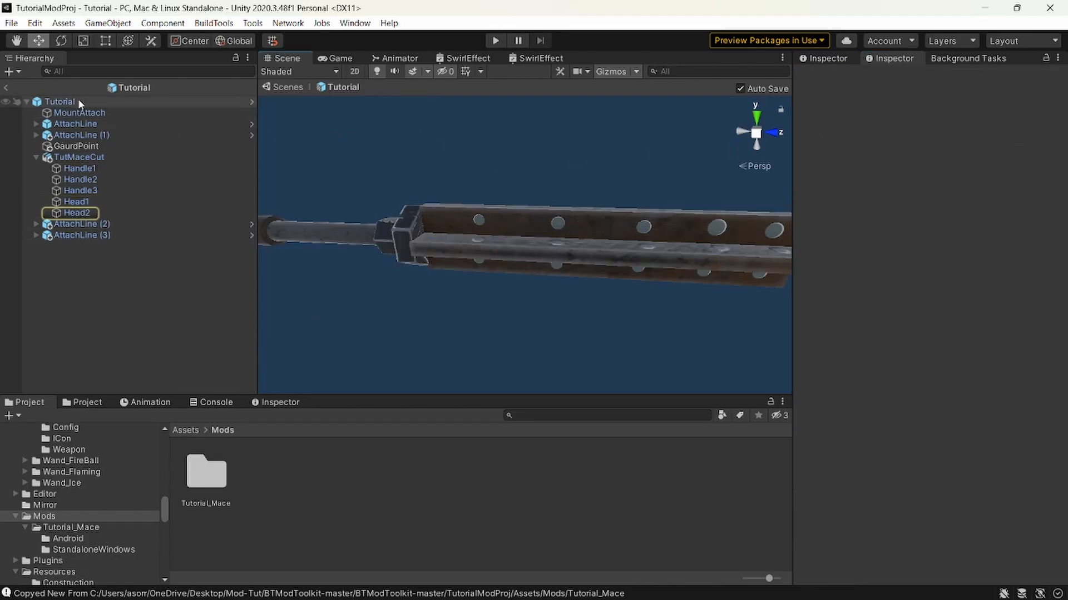
left_click(932, 266)
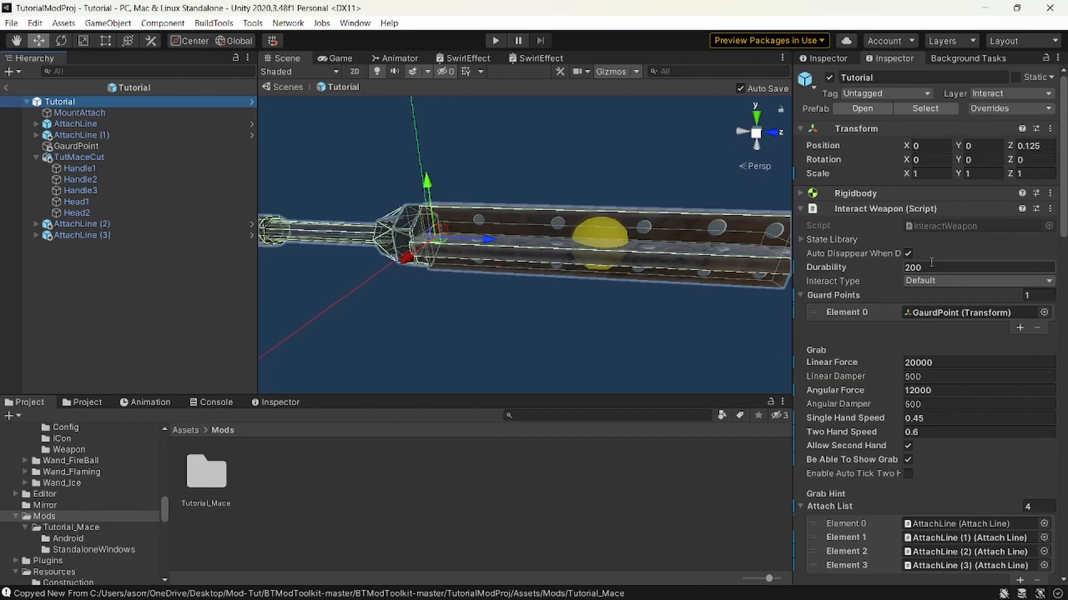
type("250")
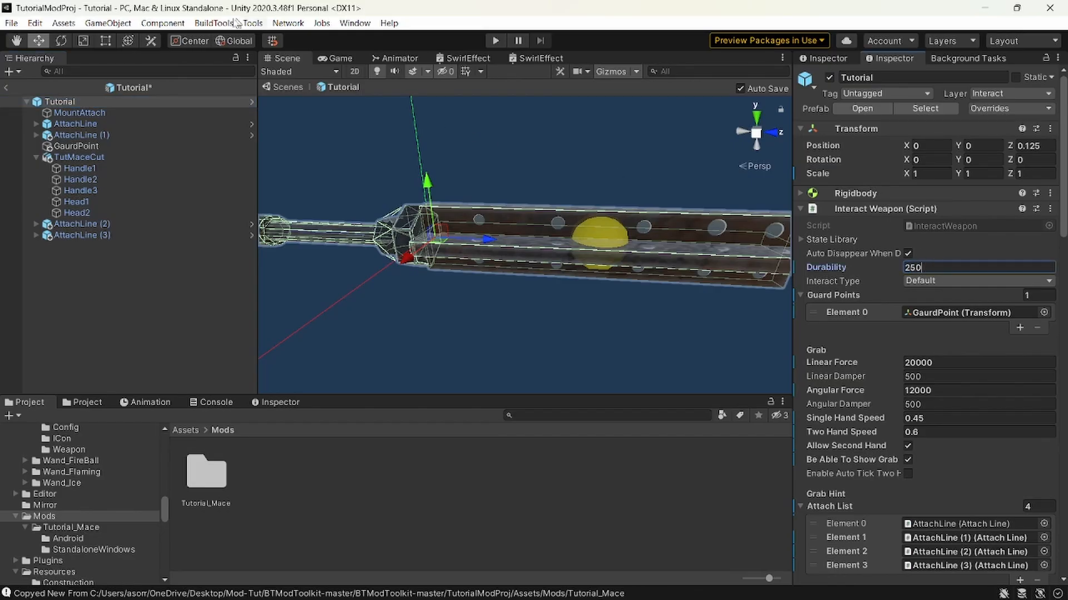
left_click(213, 22)
left_click(901, 269)
scroll(869, 326, "down", 4)
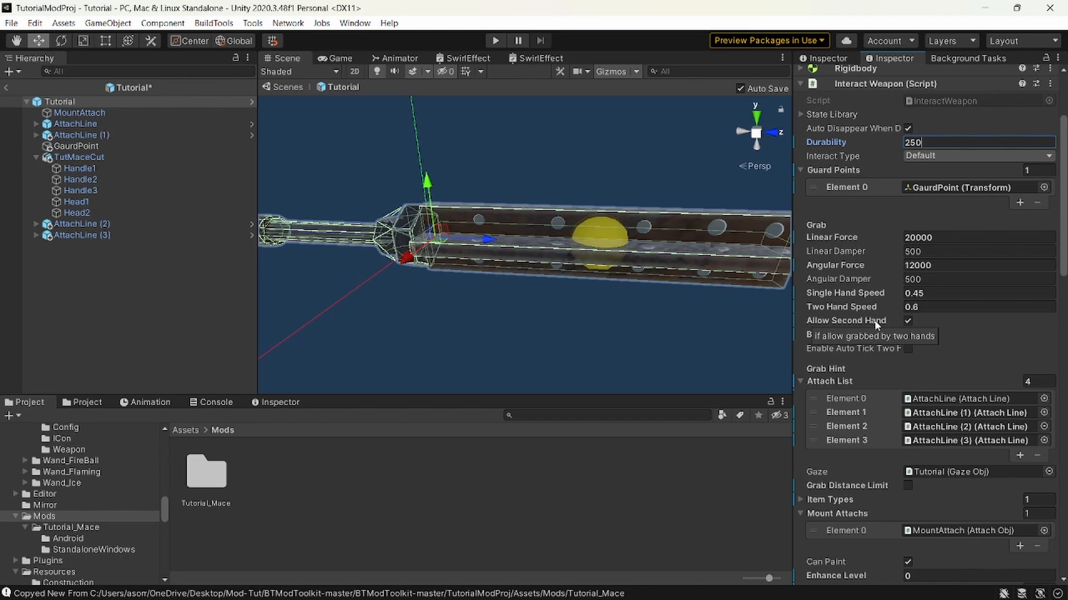
Switch to the browser, go to the Battle Talent page on mod.io, and begin adding a new mod.
key("alt+Tab")
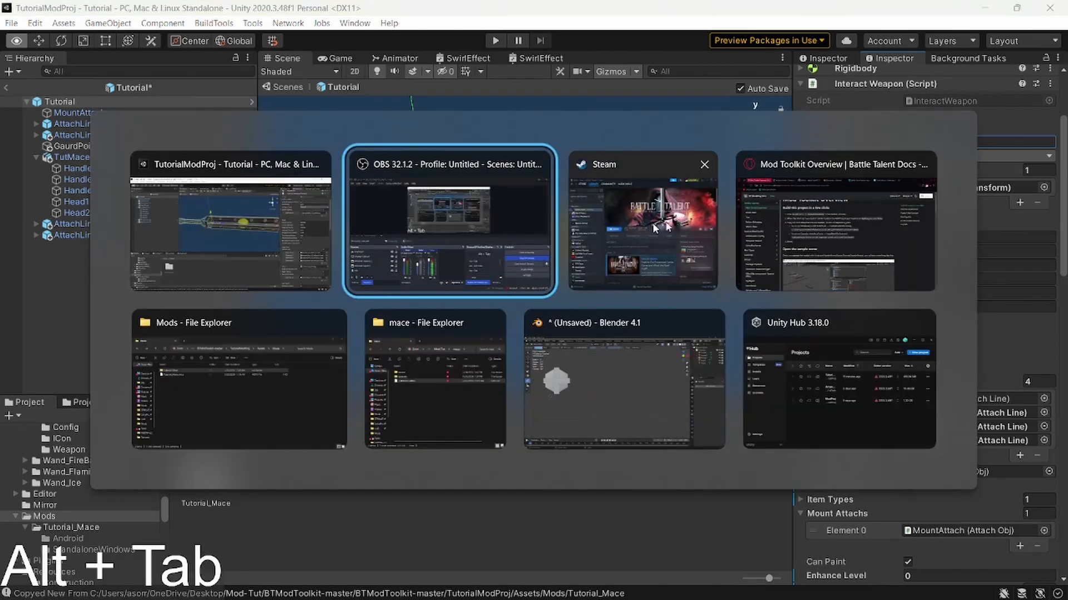
left_click(794, 207, "alt")
left_click(634, 13)
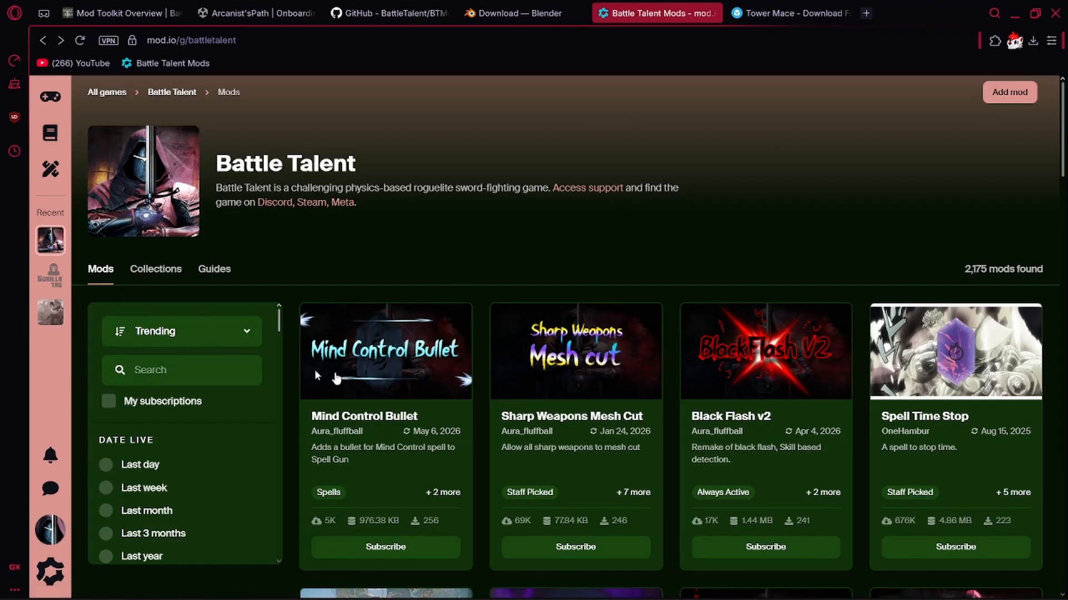
left_click(1010, 93)
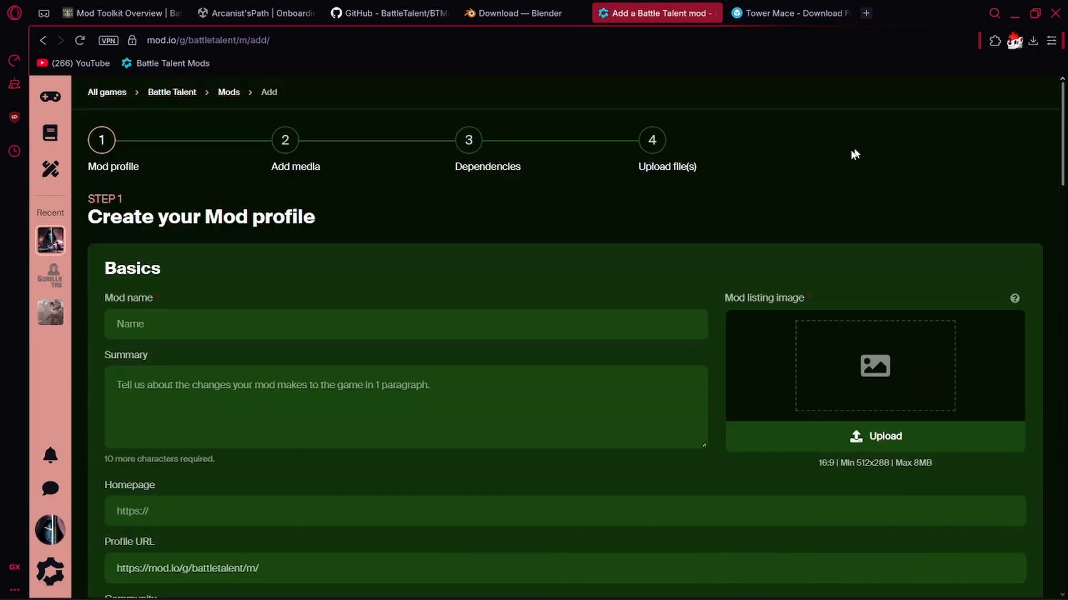
Name the mod "Tutorial Mace" and enter the summary "A mace made for a tutorial".
left_click(320, 337)
type("T")
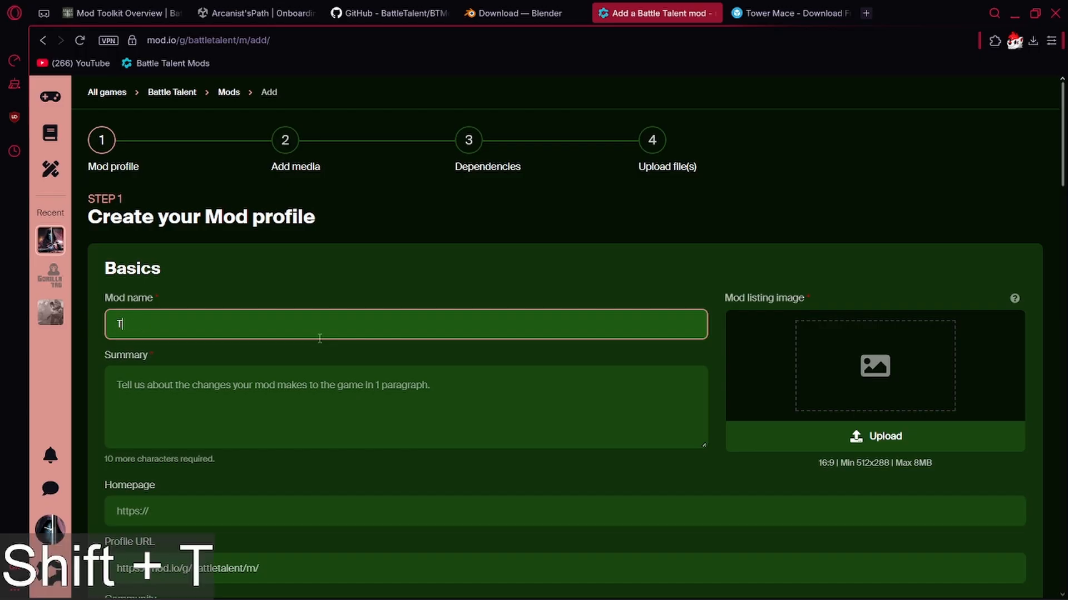
type("utorial Mace")
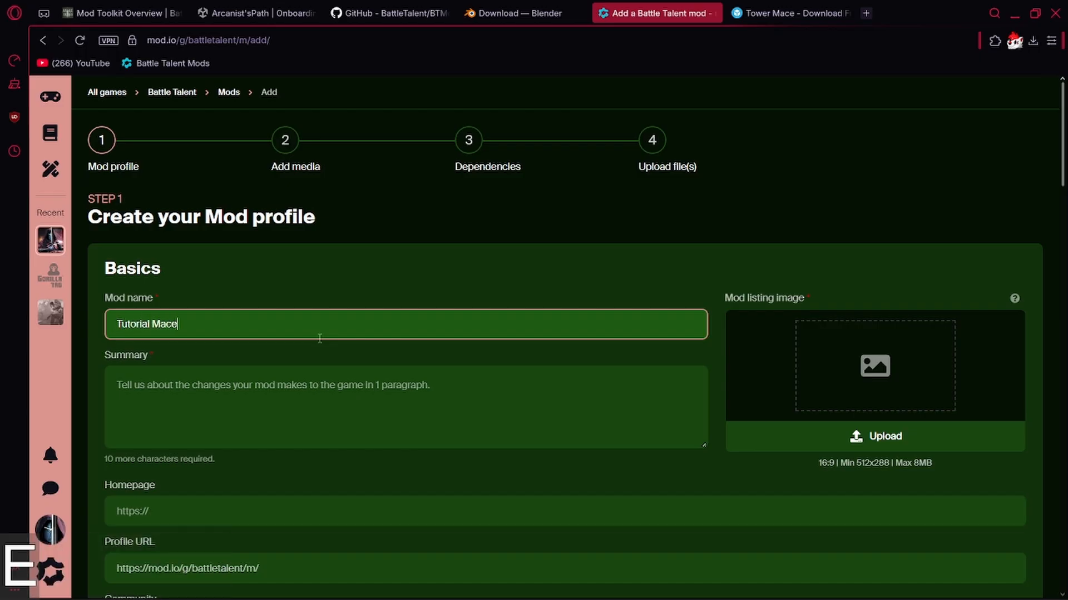
left_click(329, 388)
type("A ma")
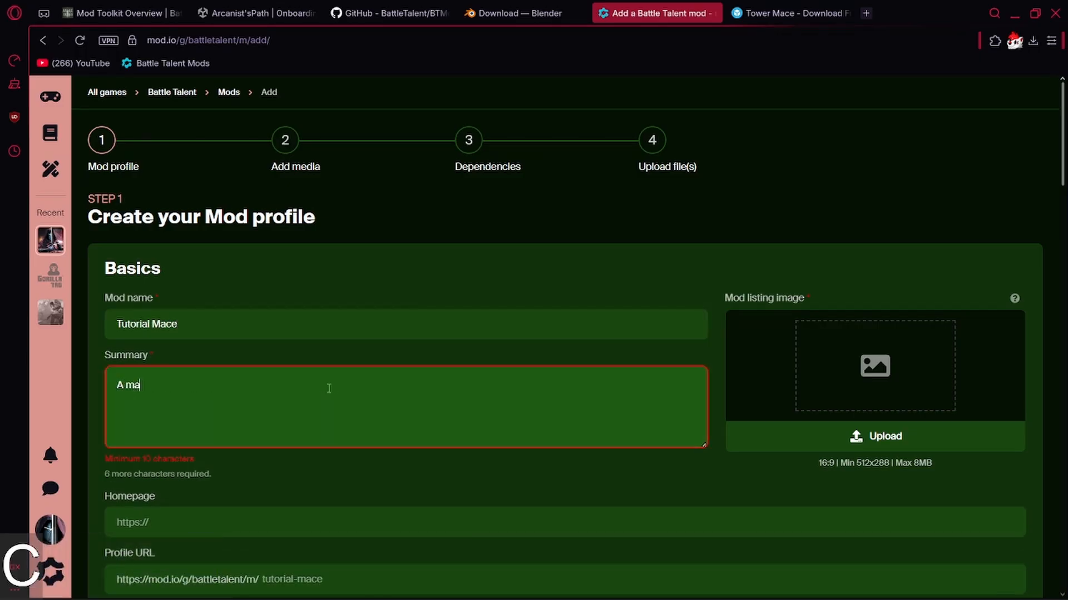
type("ce made for a tutorial")
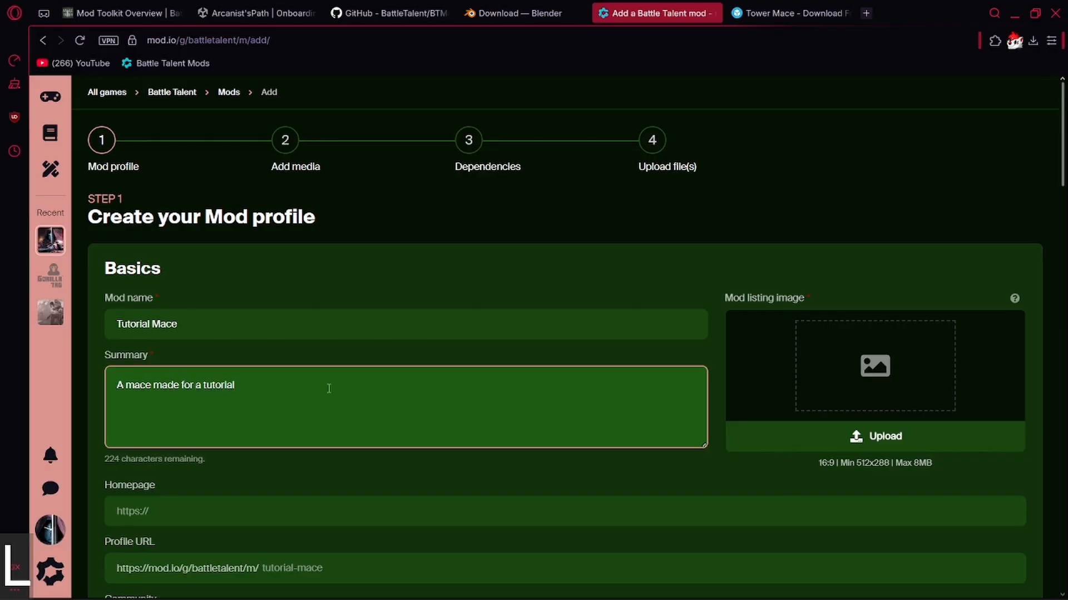
Upload the downloaded red-haired character picture as the mod listing image, accepting the suggested crop.
left_click(881, 410)
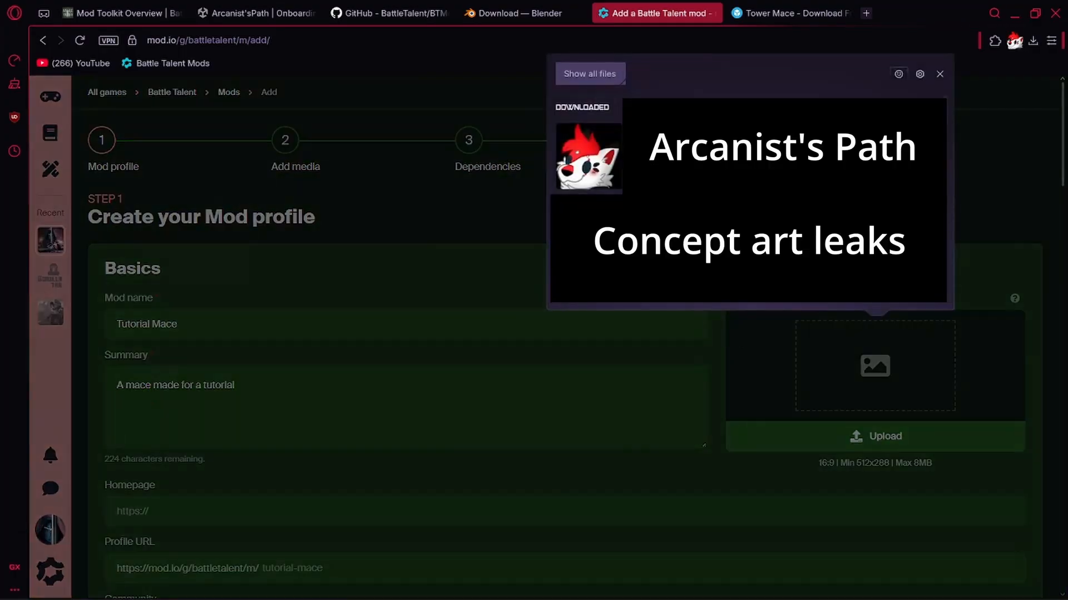
left_click(610, 169)
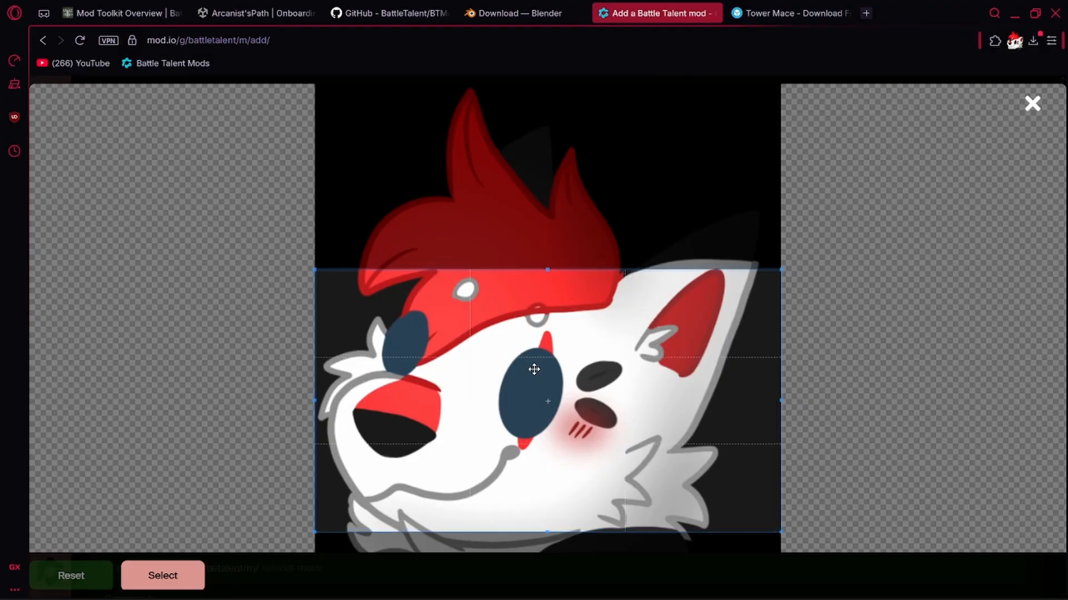
left_click(175, 577)
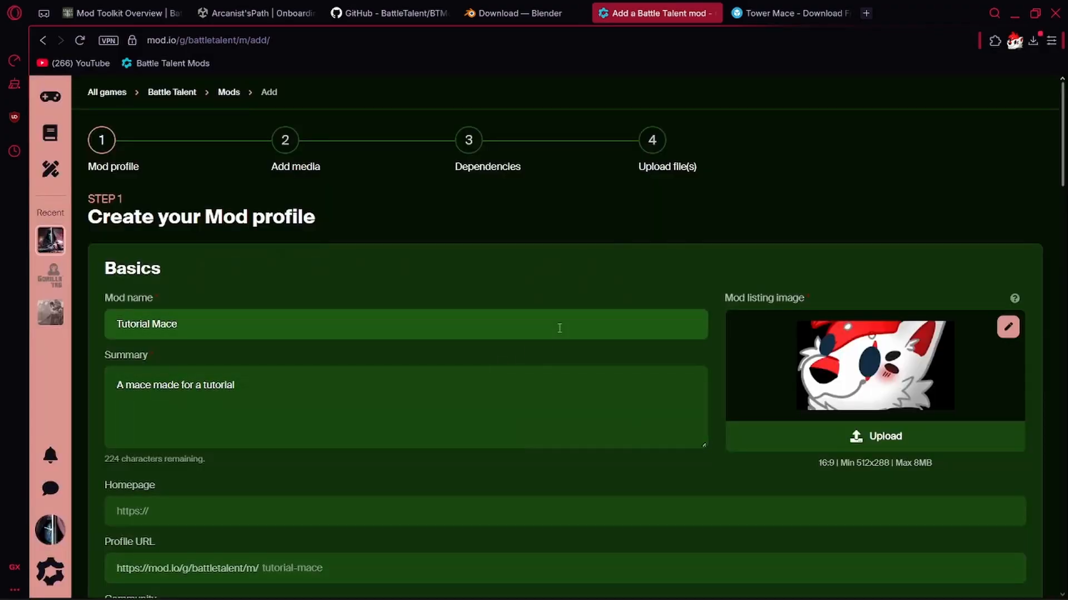
Tag the mod with the Weapons mod type and look through the collection, weapon type and special tags.
scroll(559, 328, "down", 4)
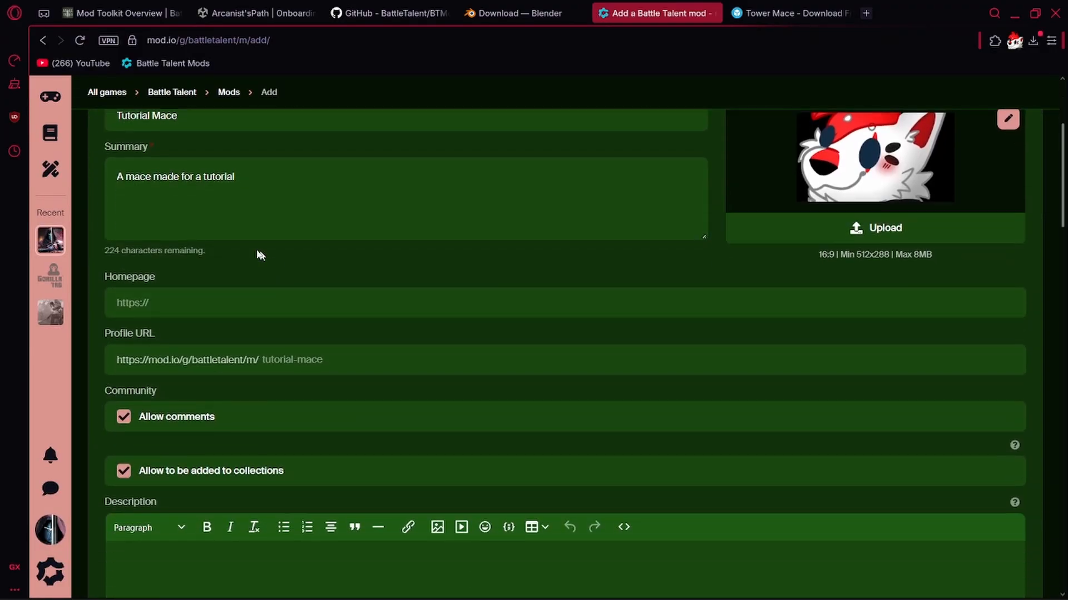
scroll(265, 312, "down", 12)
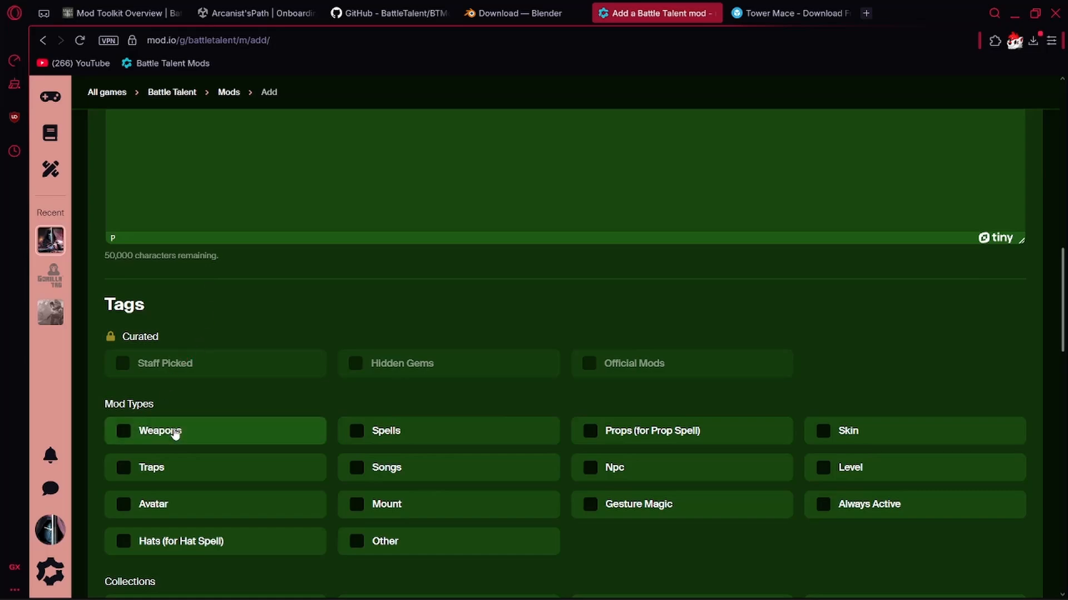
left_click(236, 439)
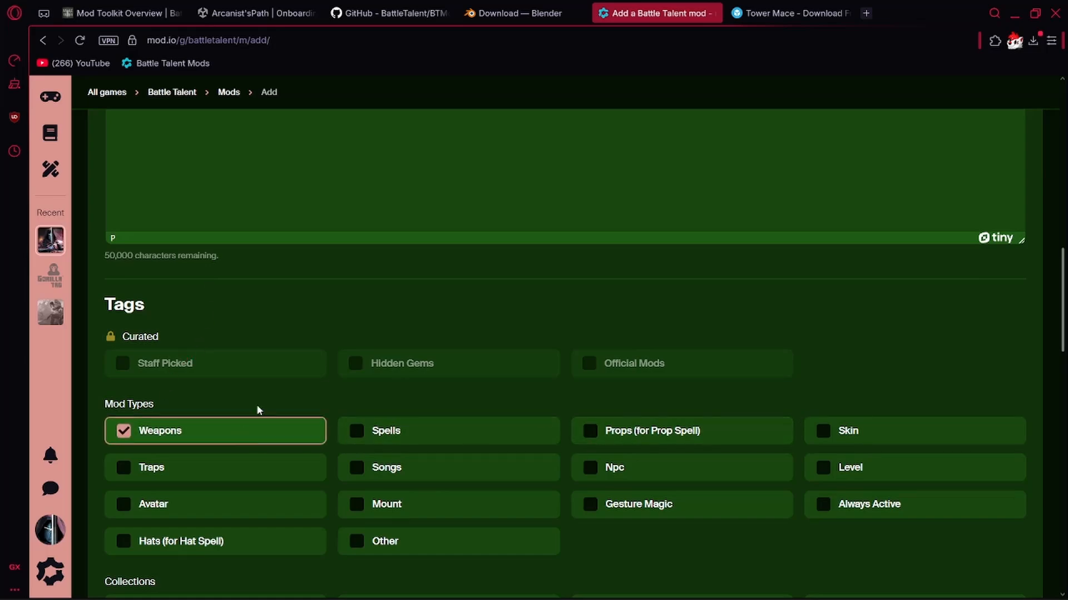
scroll(259, 409, "down", 10)
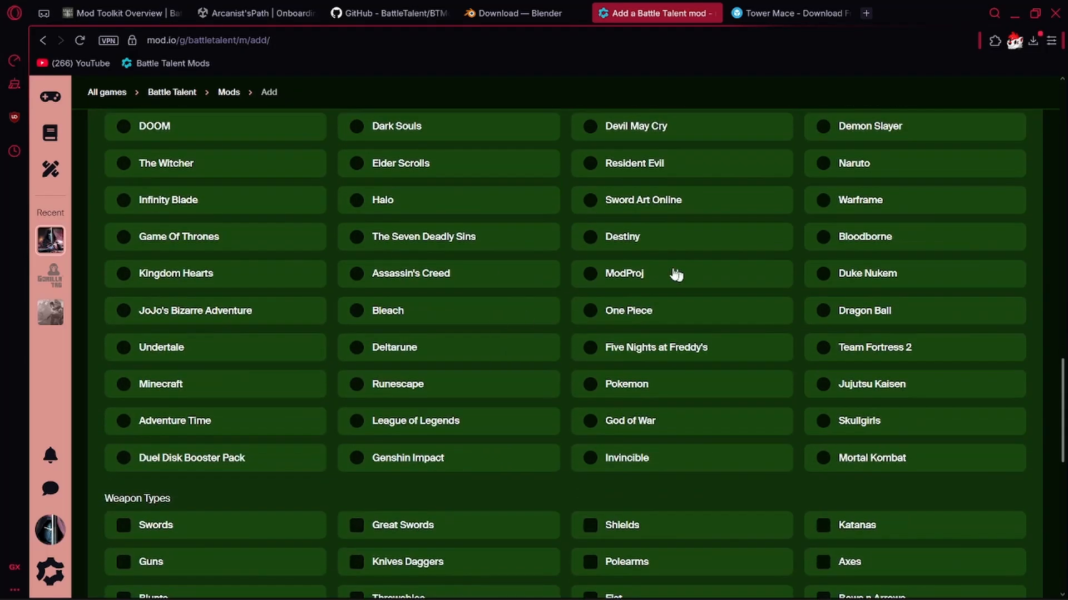
scroll(676, 274, "up", 4)
scroll(422, 367, "down", 6)
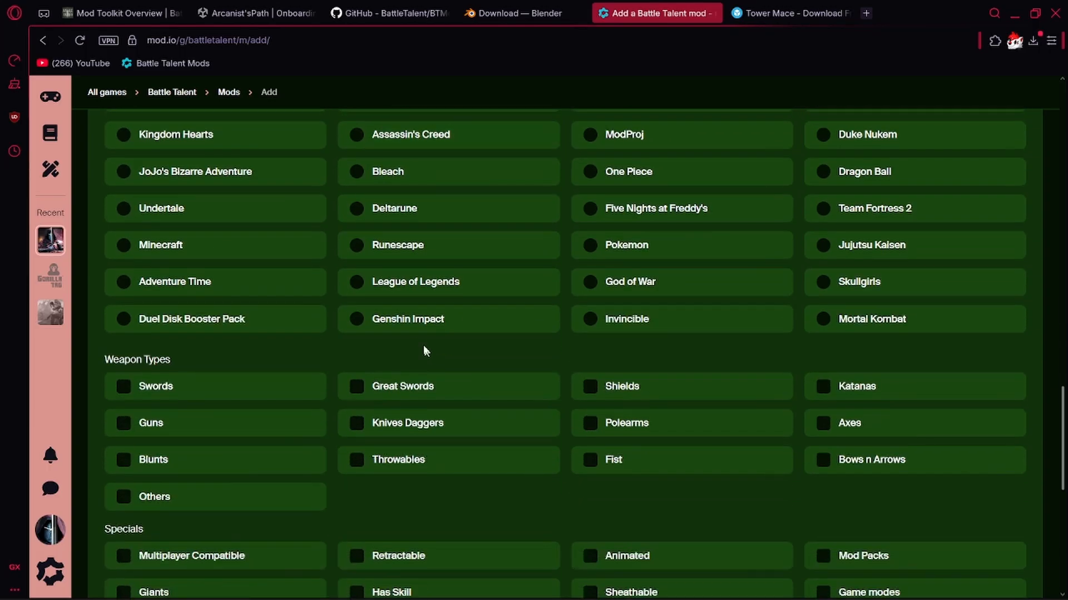
scroll(417, 351, "down", 2)
scroll(386, 345, "up", 9)
scroll(377, 346, "down", 10)
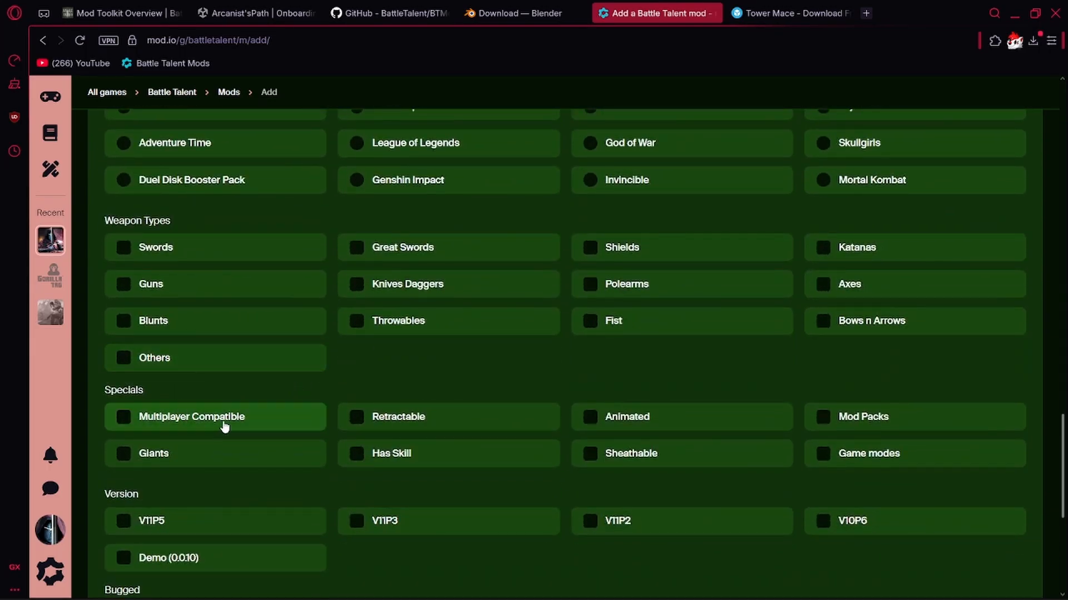
Switch to Unity, open the SwordGiant_Info config asset and enable its multiplayer support option.
key("alt+Tab")
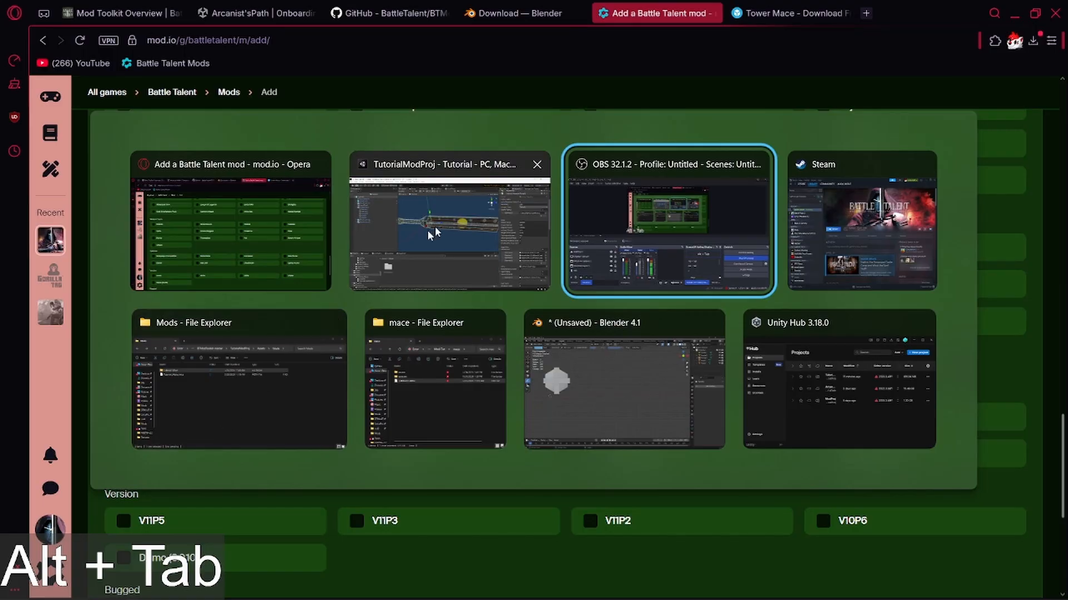
left_click(433, 234, "alt")
scroll(80, 527, "up", 3)
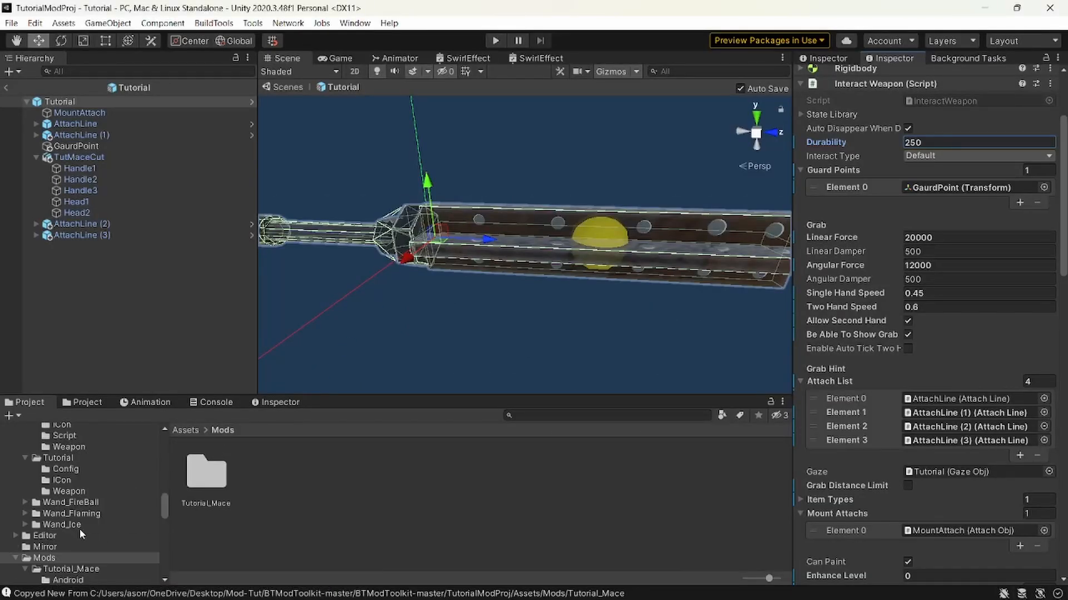
scroll(87, 539, "down", 3)
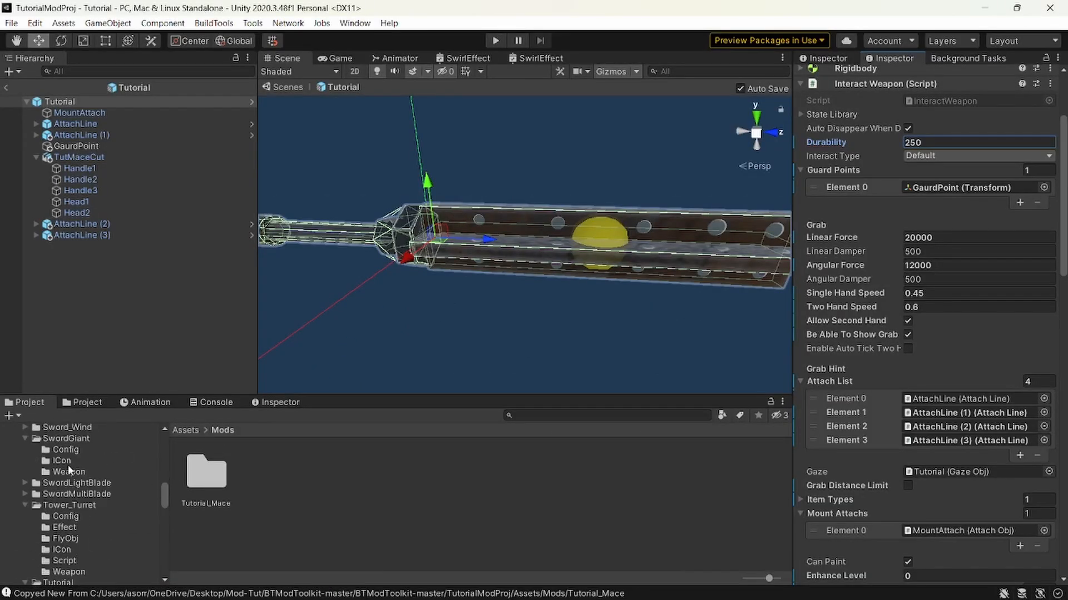
left_click(65, 450)
left_click(206, 473)
left_click(910, 282)
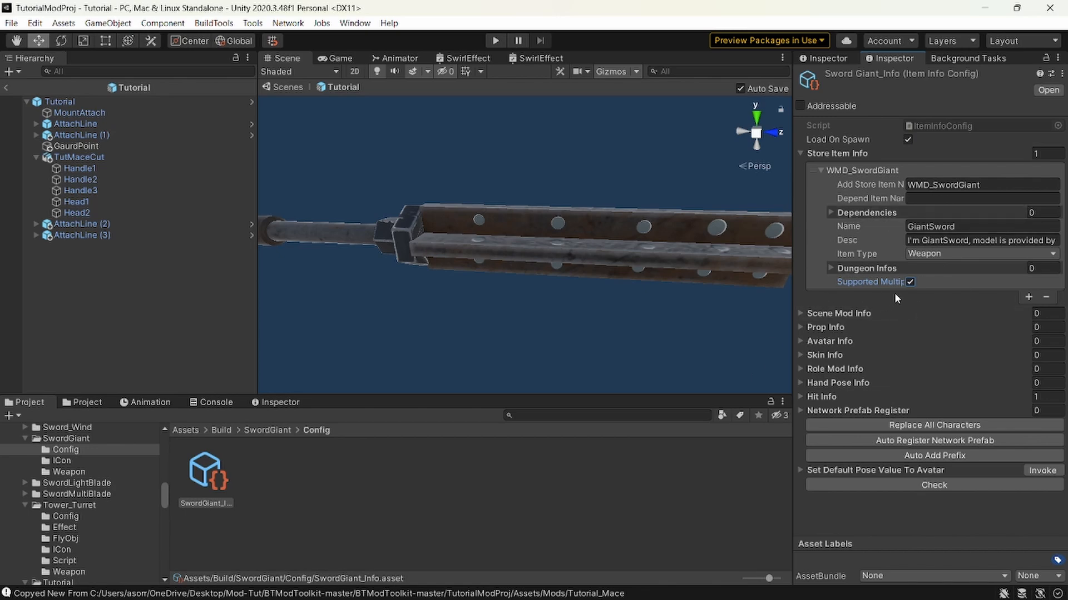
Return to the mod.io form in the browser and tag the mod as Multiplayer Compatible, Blunts and V11P5.
key("alt+Tab")
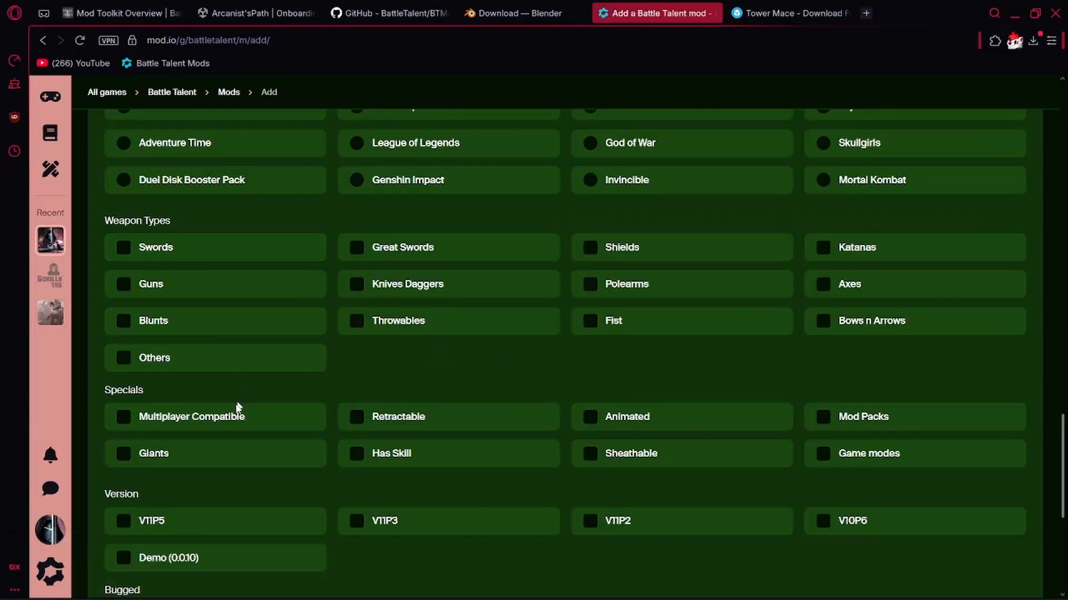
left_click(237, 419)
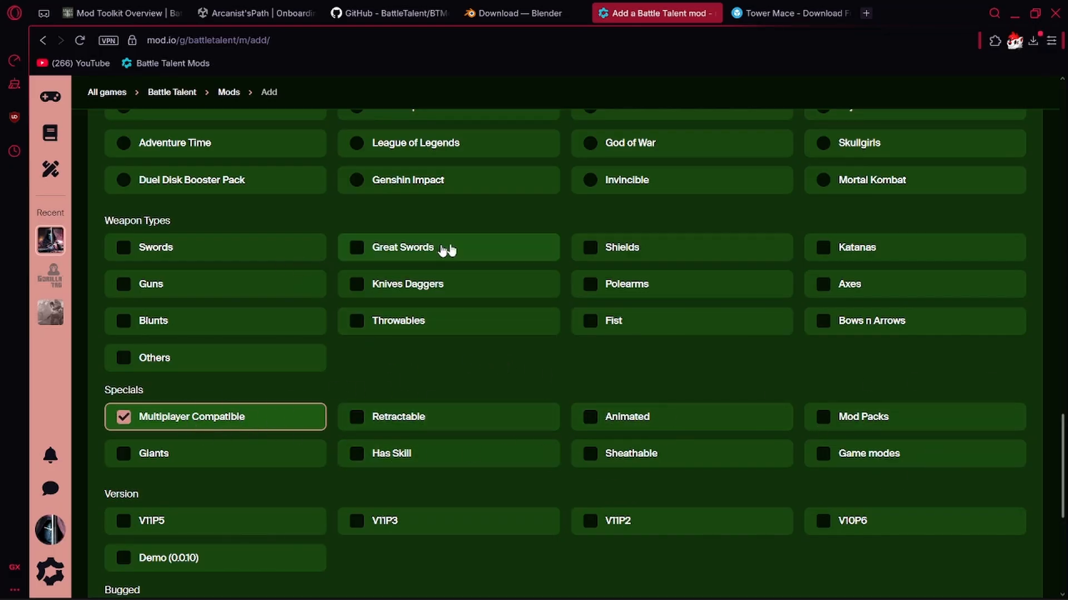
left_click(205, 320)
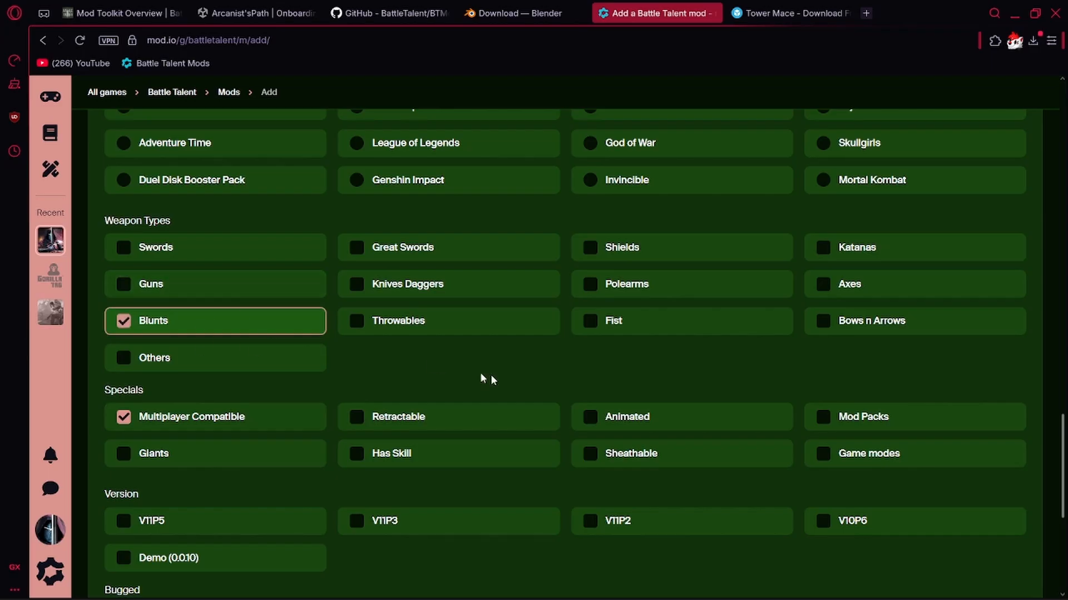
scroll(231, 389, "down", 3)
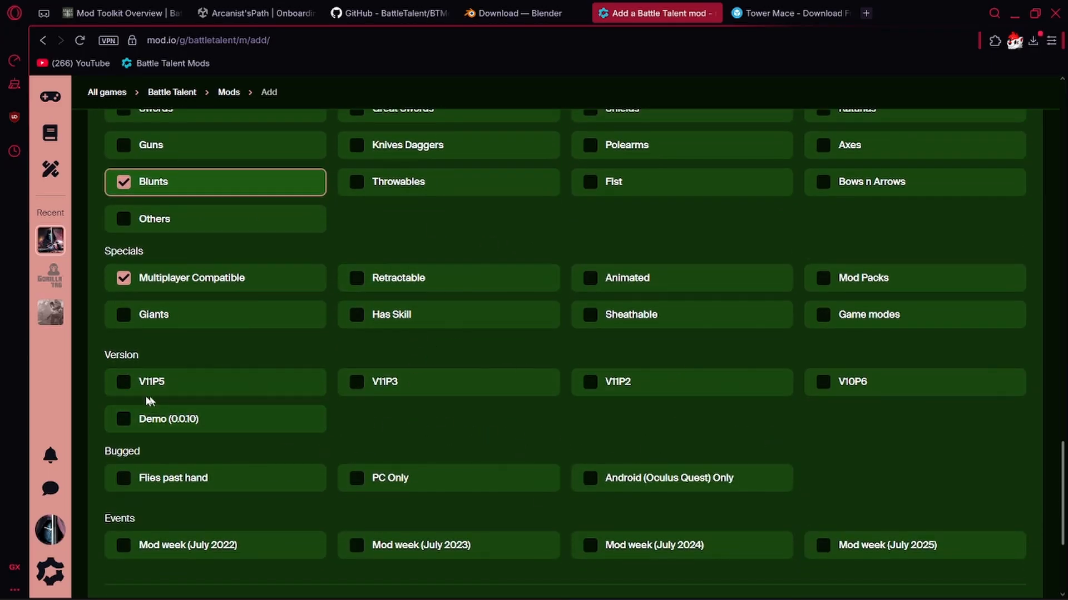
left_click(205, 396)
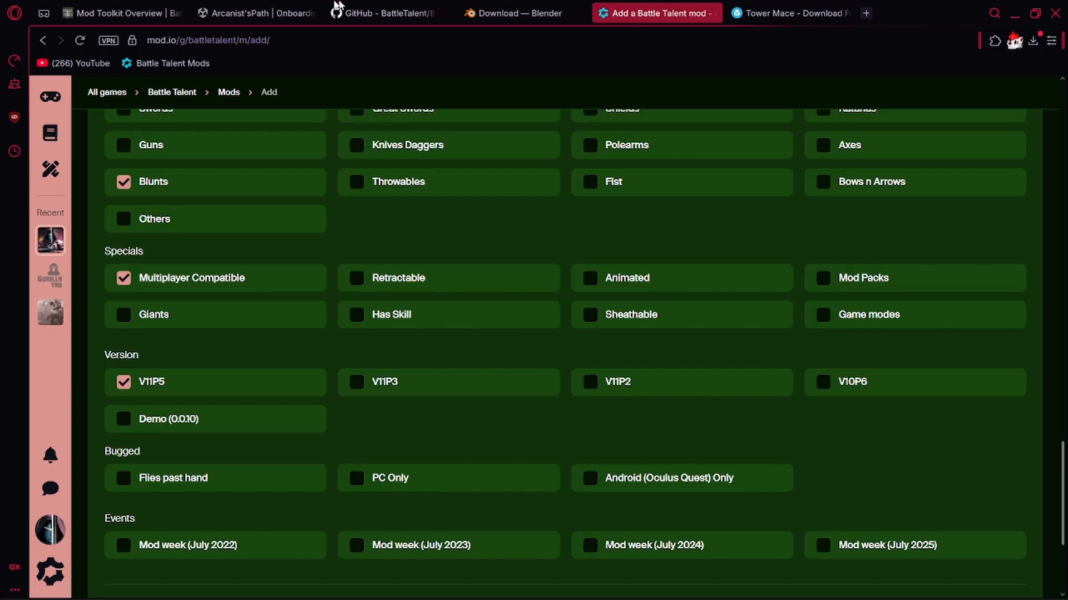
Look over the BTModToolkit repository page on GitHub and return to the mod.io form.
left_click(389, 13)
left_click(290, 216)
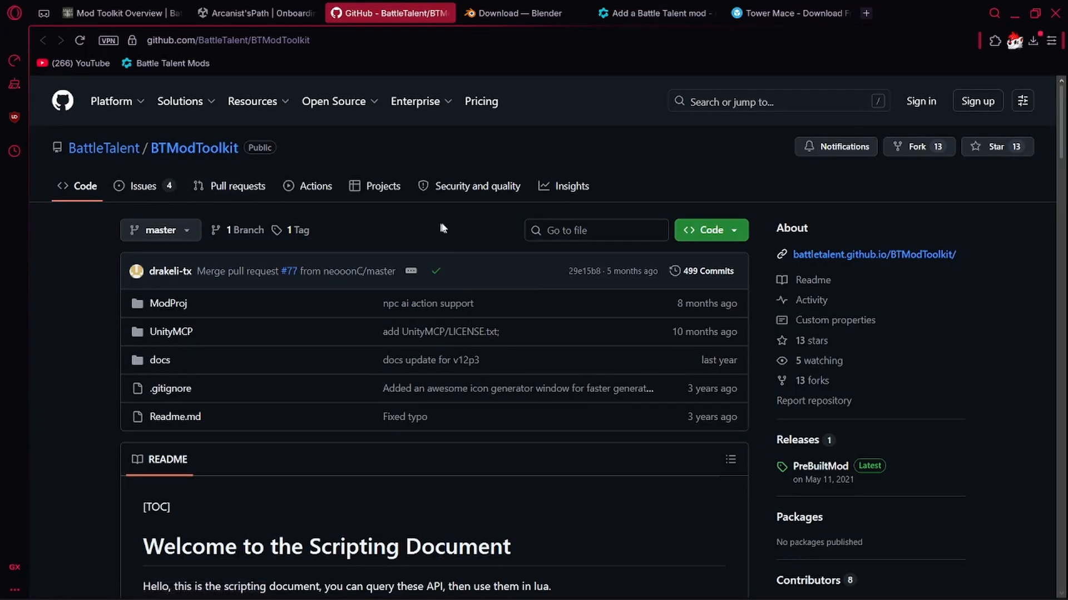
scroll(293, 303, "down", 9)
scroll(650, 334, "up", 8)
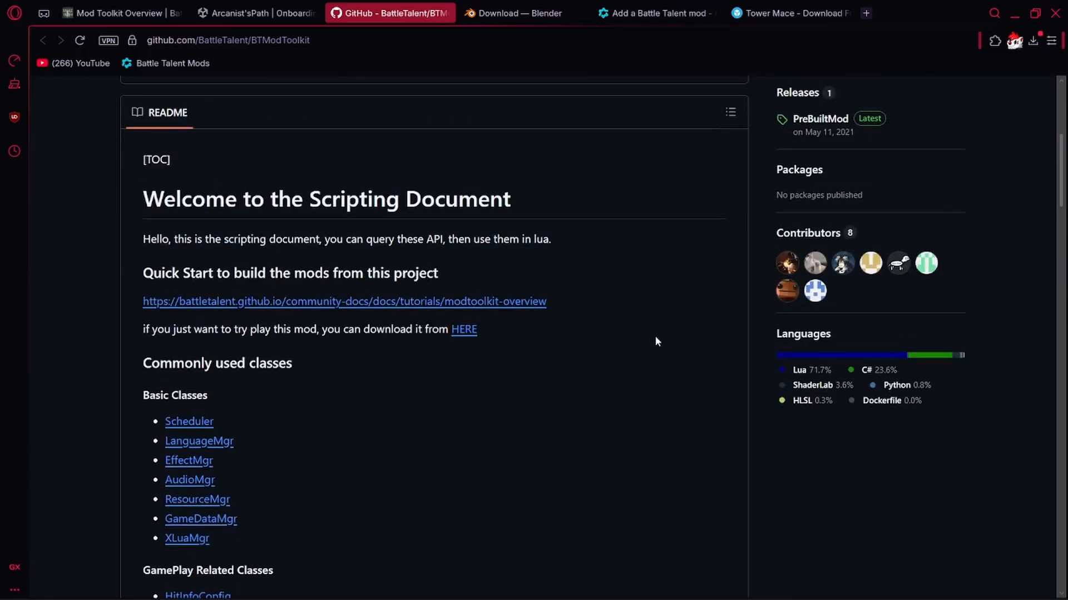
scroll(617, 383, "up", 1)
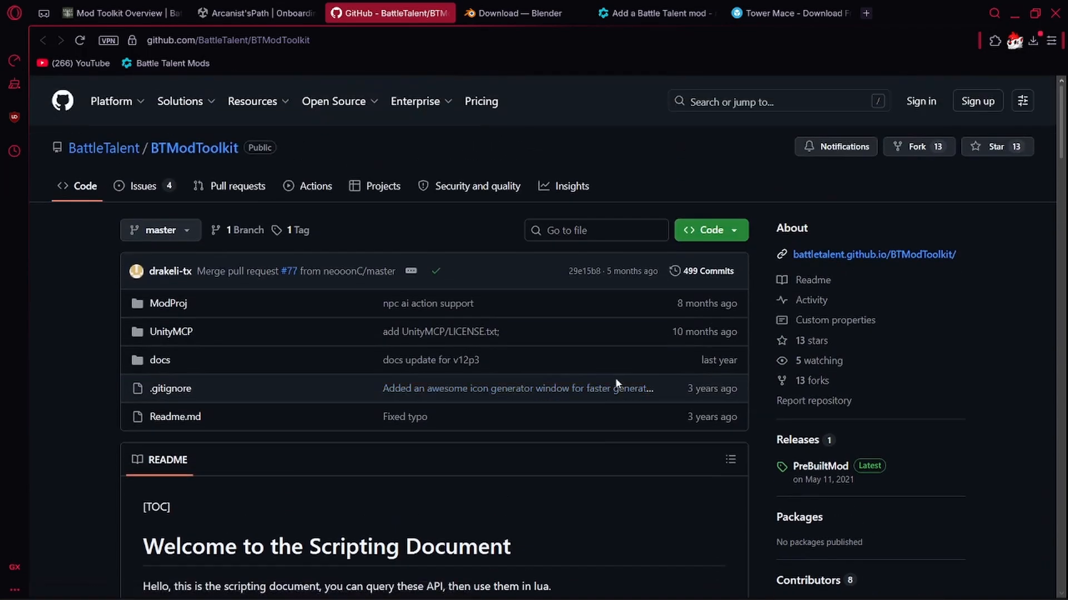
key("alt+Tab")
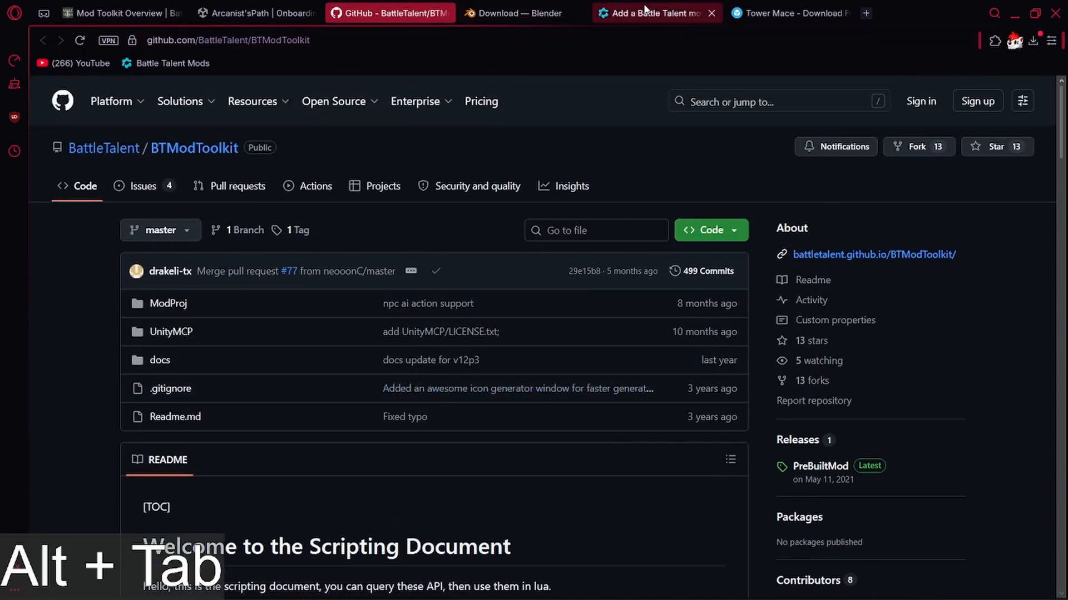
key("alt+Tab")
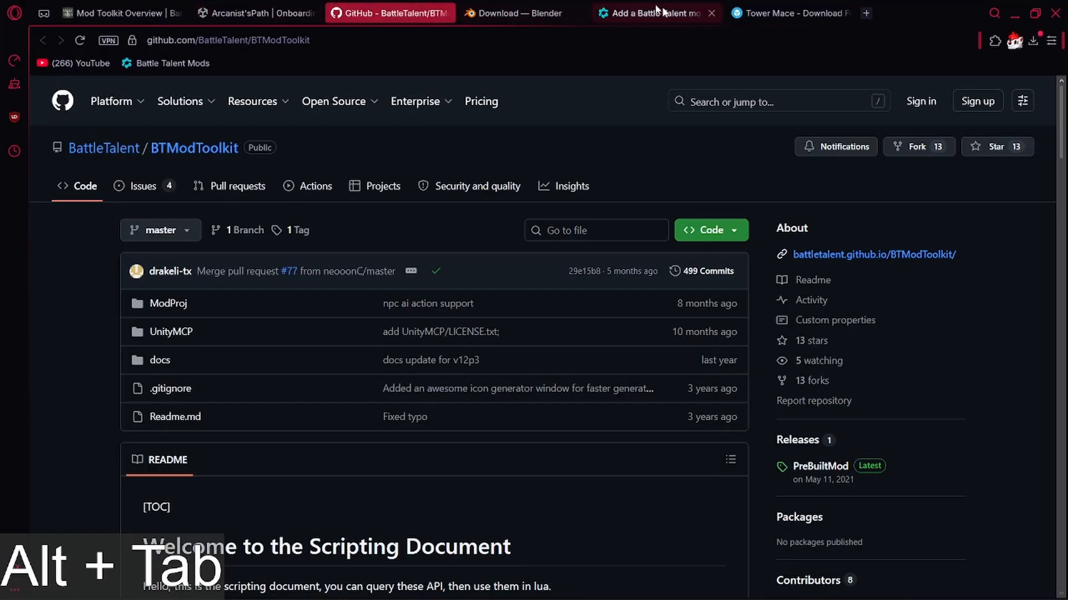
left_click(790, 13)
left_click(667, 13)
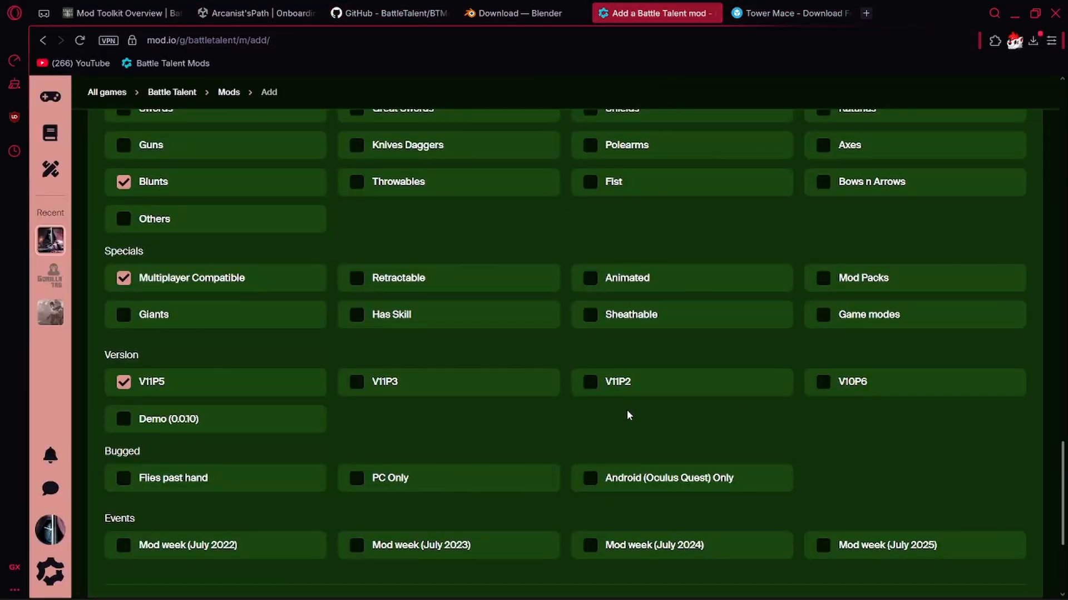
Tick and clear the PC Only and Android (Oculus Quest) Only tags, and tick Flies past hand under Bugged.
scroll(556, 410, "down", 3)
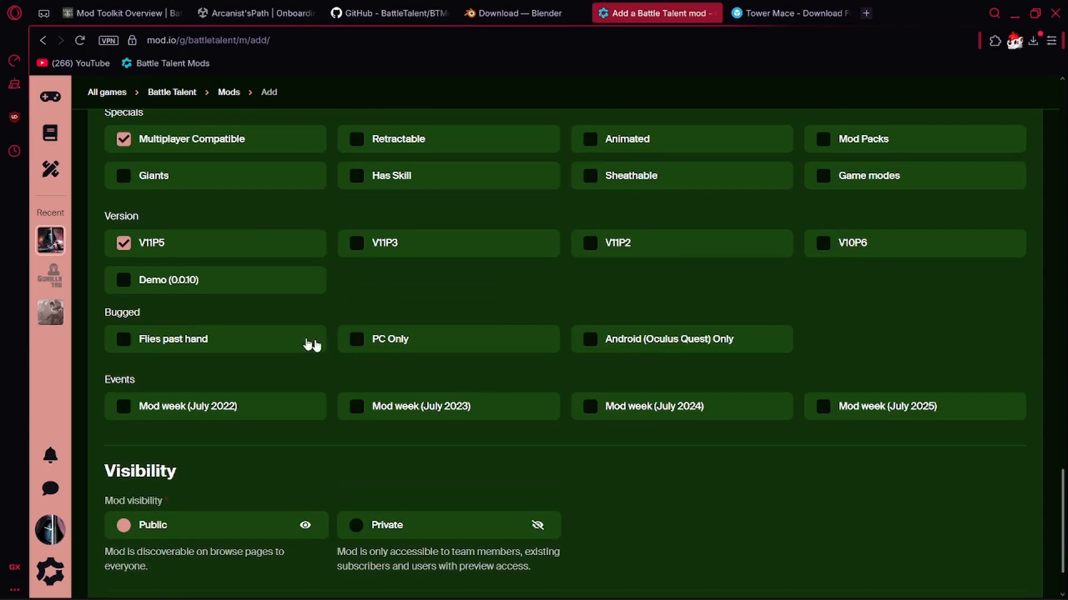
left_click(443, 348)
left_click(648, 337)
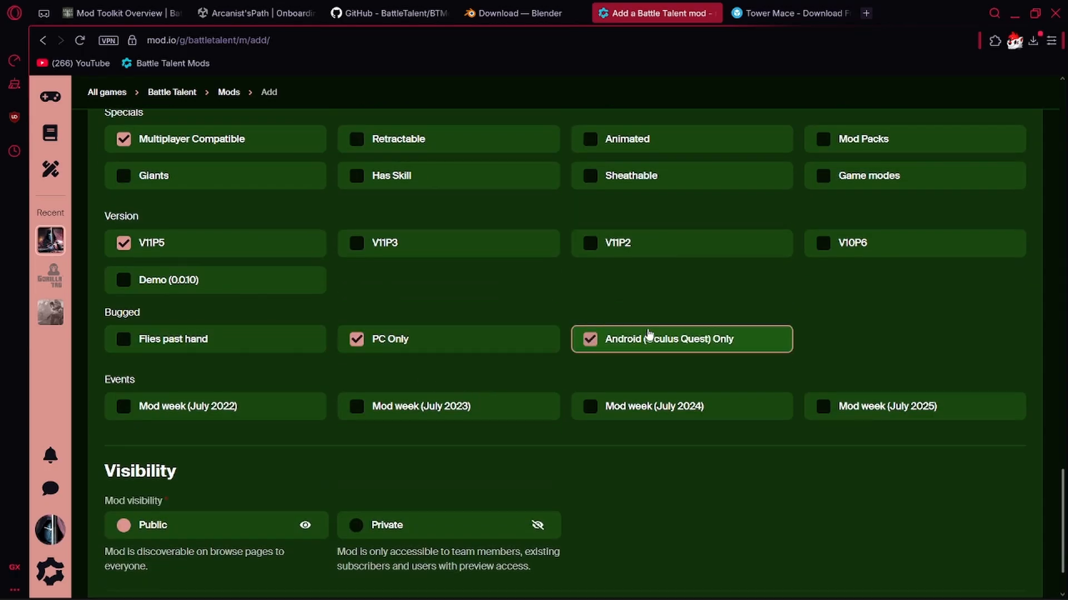
left_click(627, 341)
left_click(483, 338)
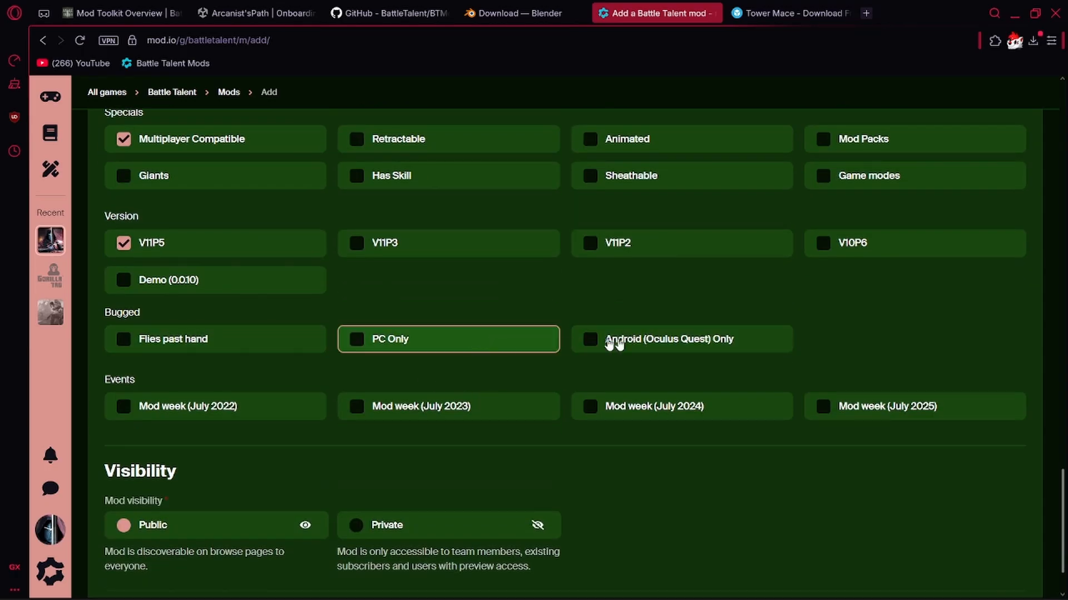
left_click(526, 311)
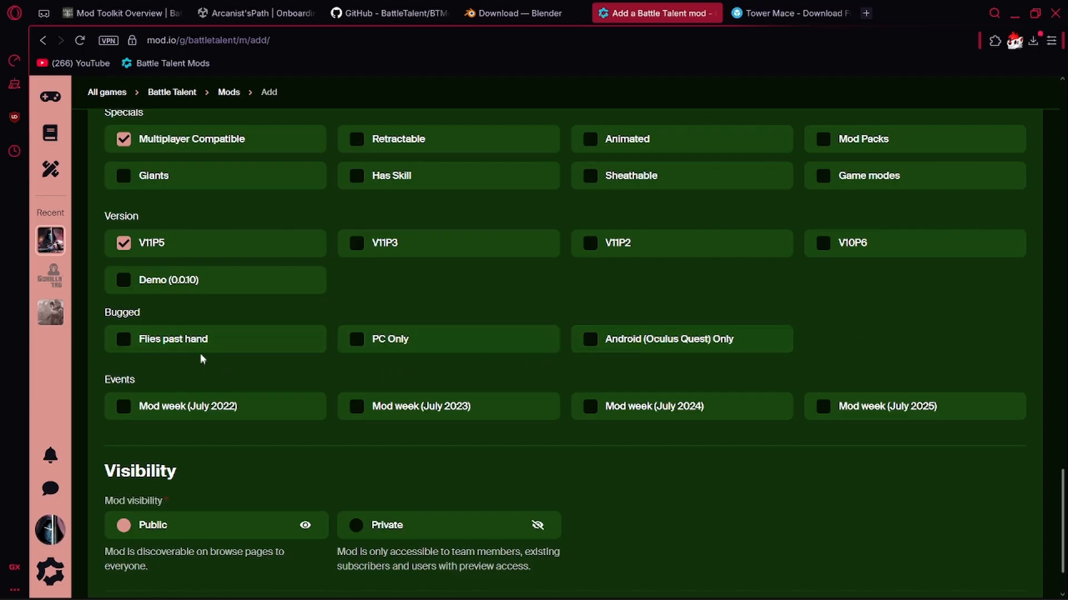
left_click(190, 334)
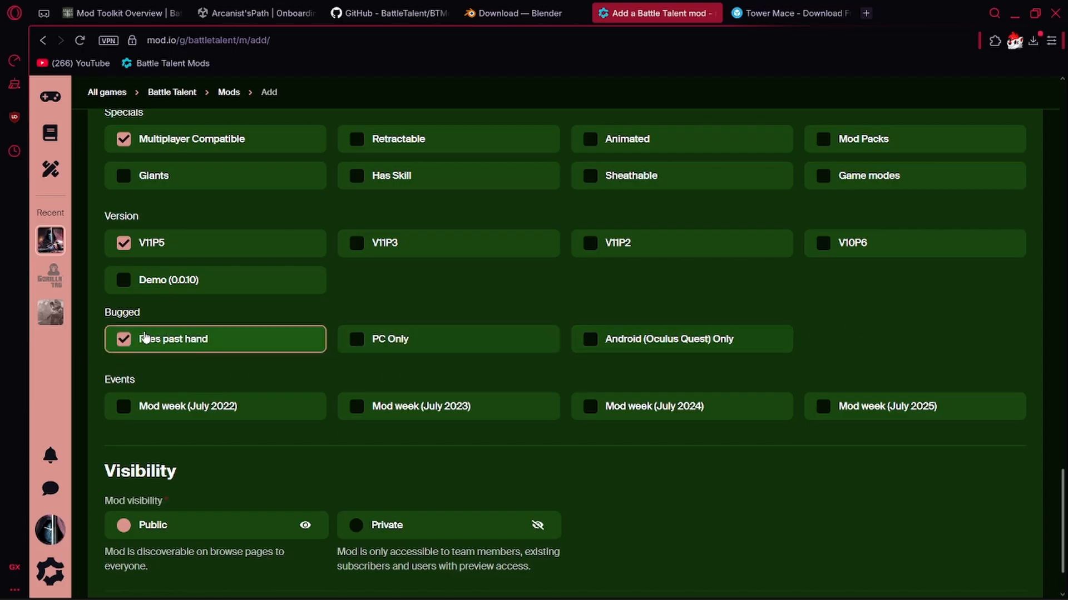
Switch to Unity and move the TutMaceCut model along the X axis, away from the Tutorial prefab's origin.
key("alt+Tab")
left_click(456, 236, "alt")
key("w")
right_click_drag(336, 195, 358, 302)
left_click(80, 168)
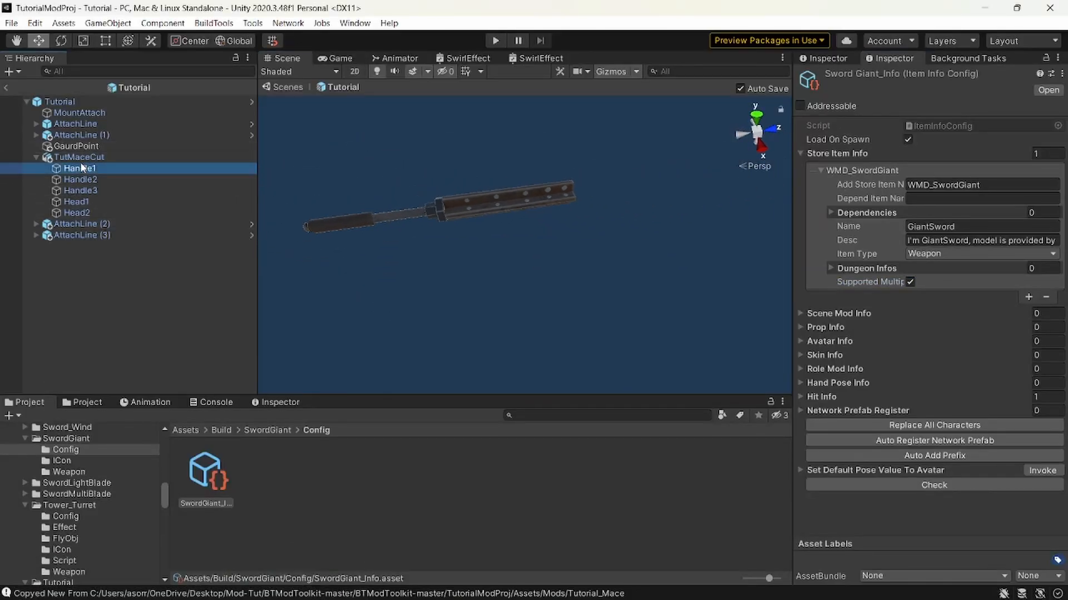
left_click(81, 158)
key("w")
left_click_drag(448, 221, 1034, 383)
key("s")
right_click_drag(408, 264, 362, 214)
key("shift+s")
Select the Tutorial root object and switch the transform handle from Center to Pivot.
left_click(83, 102)
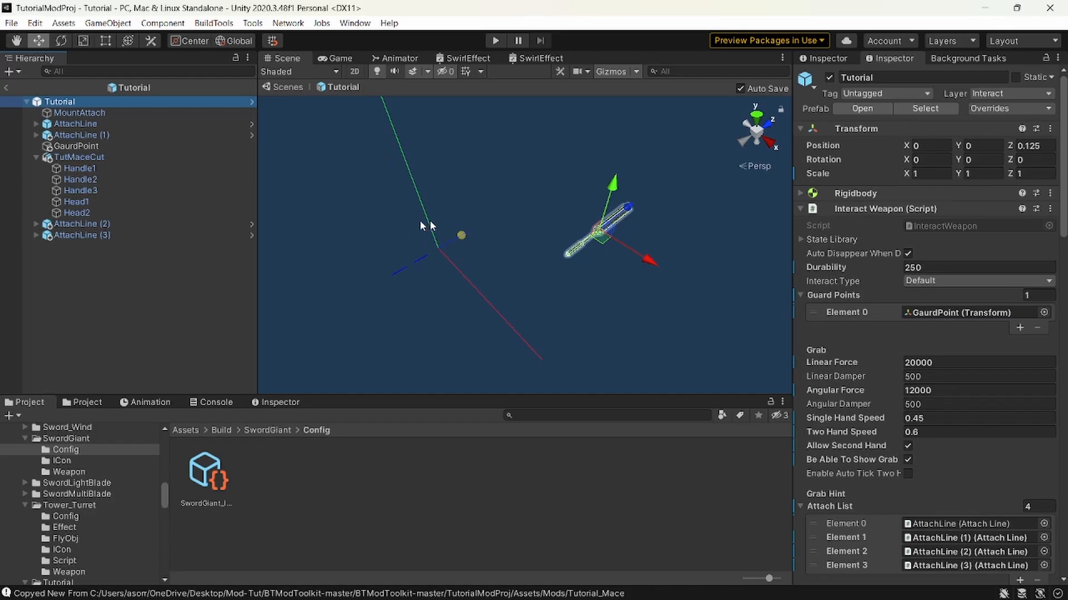
left_click(201, 45)
key("w")
right_click_drag(463, 265, 426, 286)
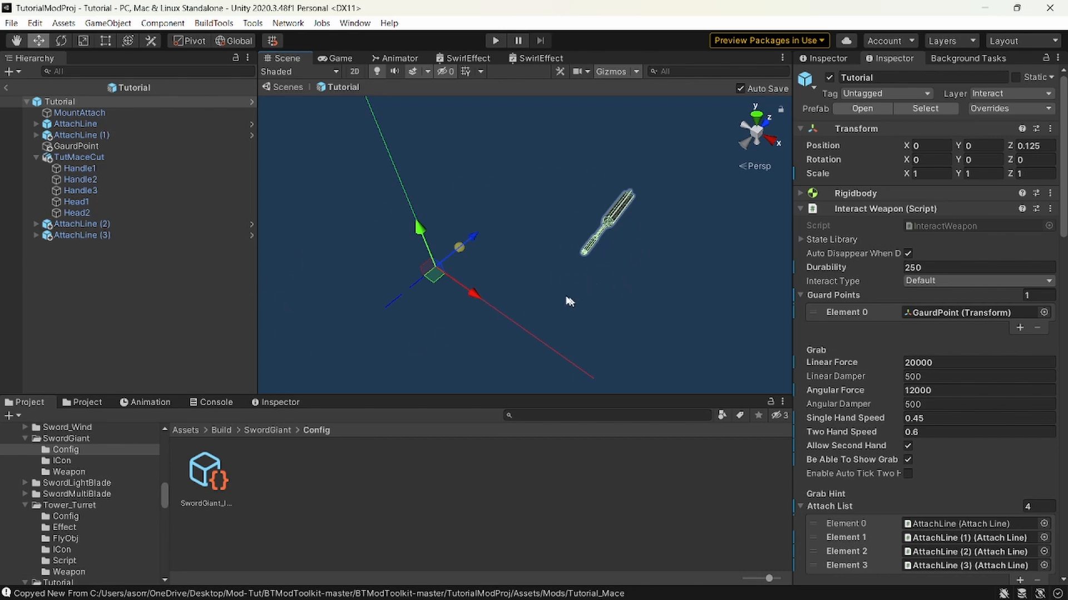
Show the example weapon gizmo in the Interact Weapon script and set its Gizmo Type to Axe.
scroll(929, 344, "down", 10)
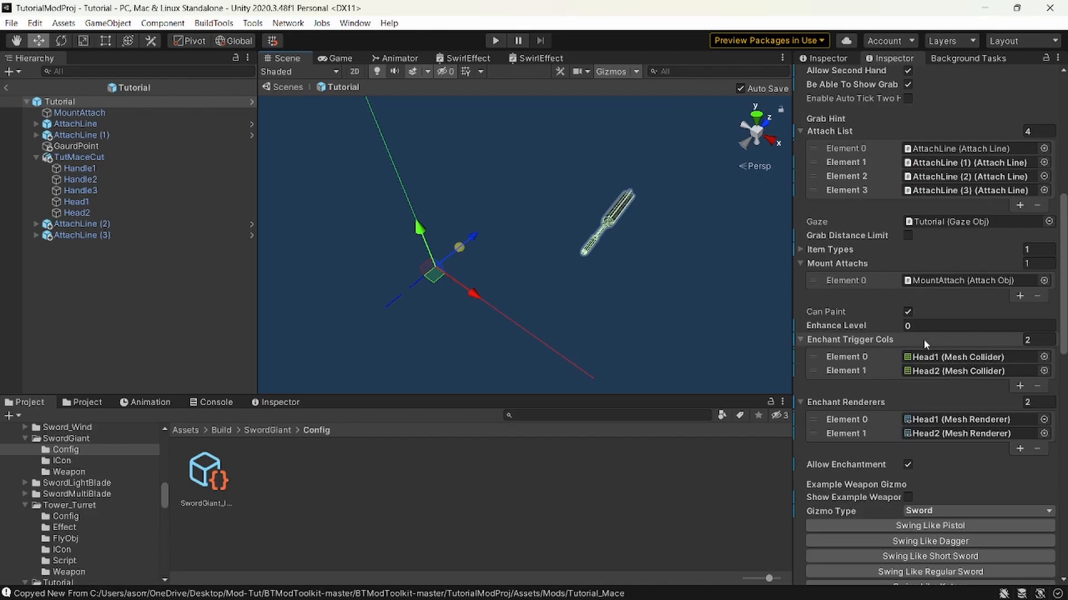
left_click(906, 498)
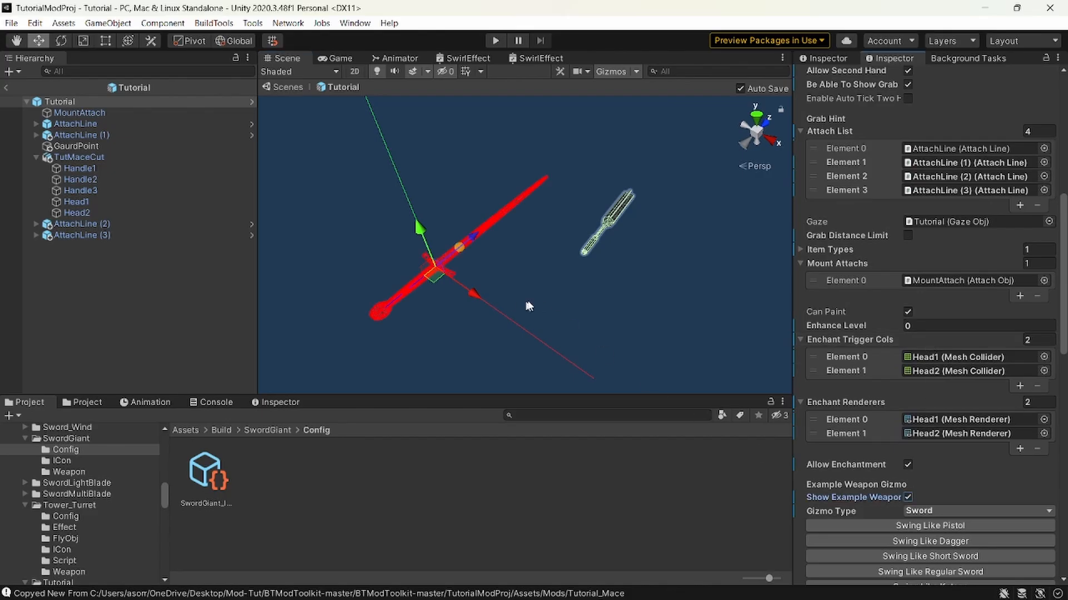
right_click_drag(589, 306, 547, 268)
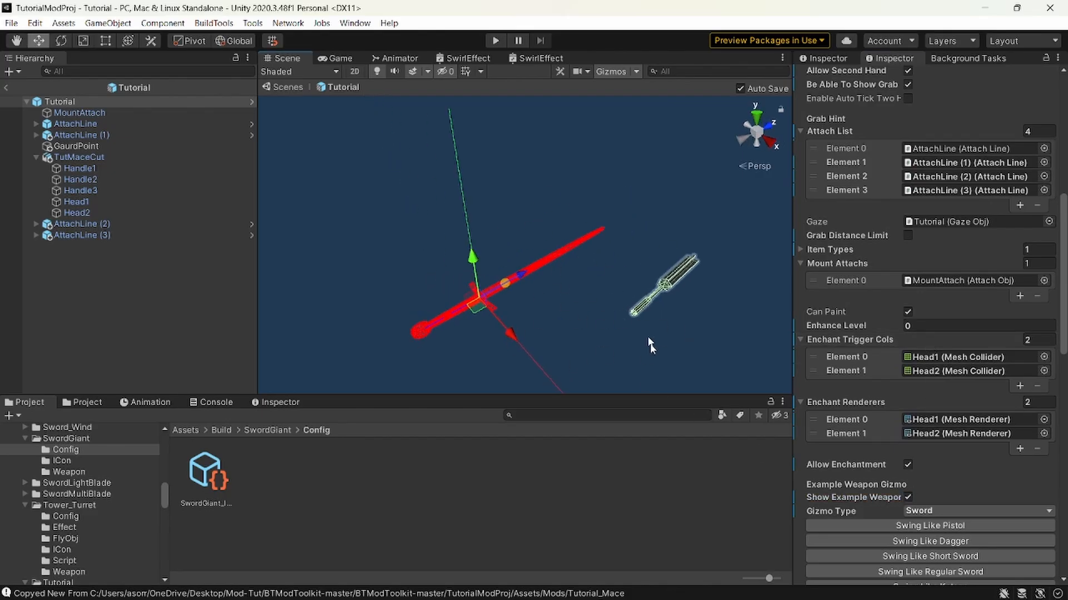
left_click(944, 510)
left_click(935, 555)
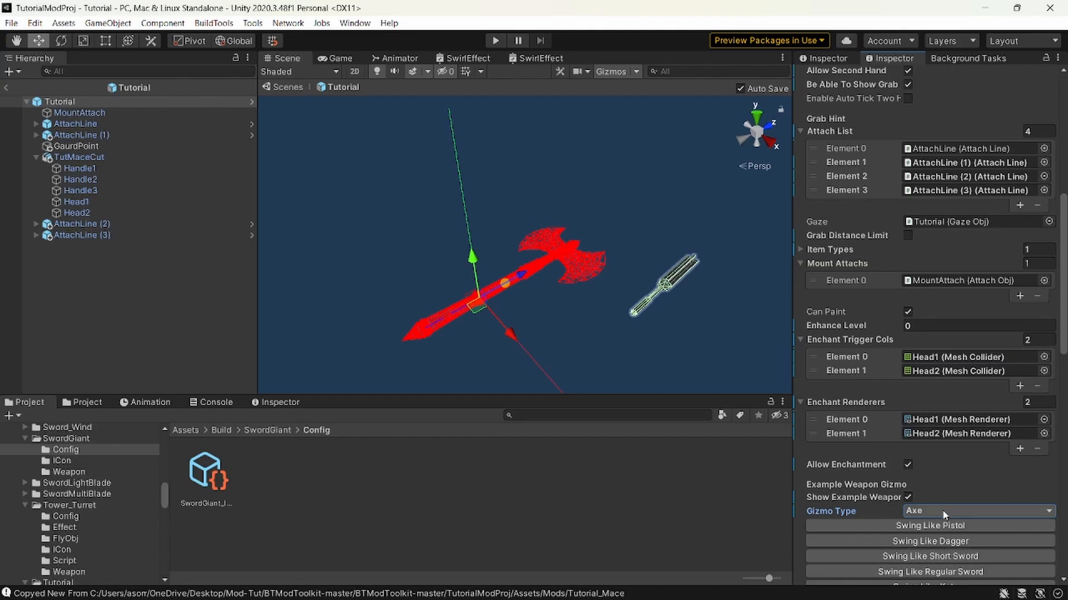
Undo the example gizmo changes and the TutMaceCut move, and select the Tutorial root object again.
key("ctrl+z")
key("ctrl+z")
key("ctrl+z")
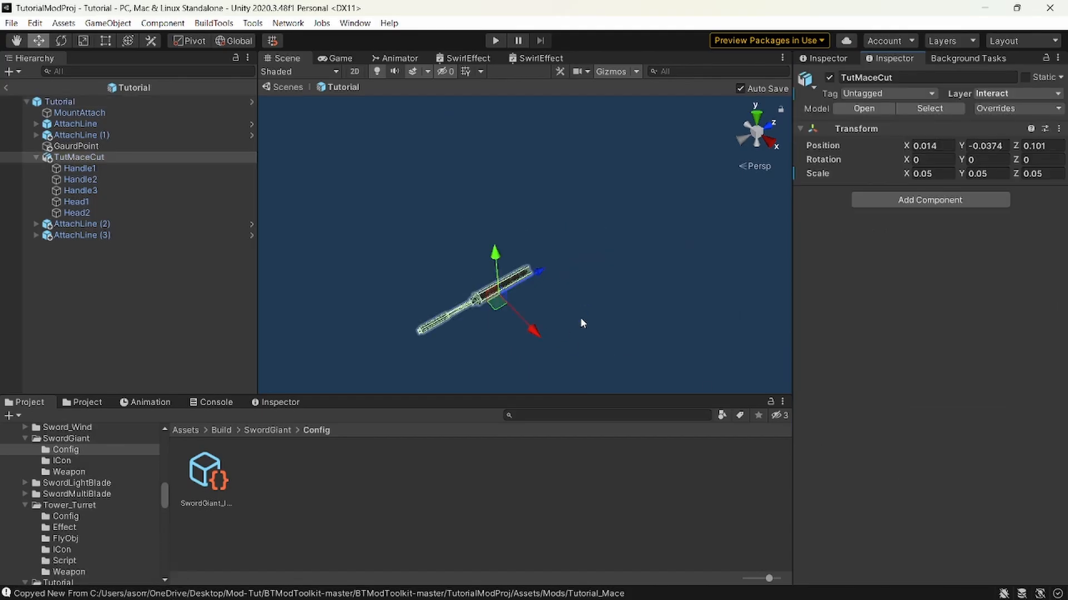
left_click(72, 101)
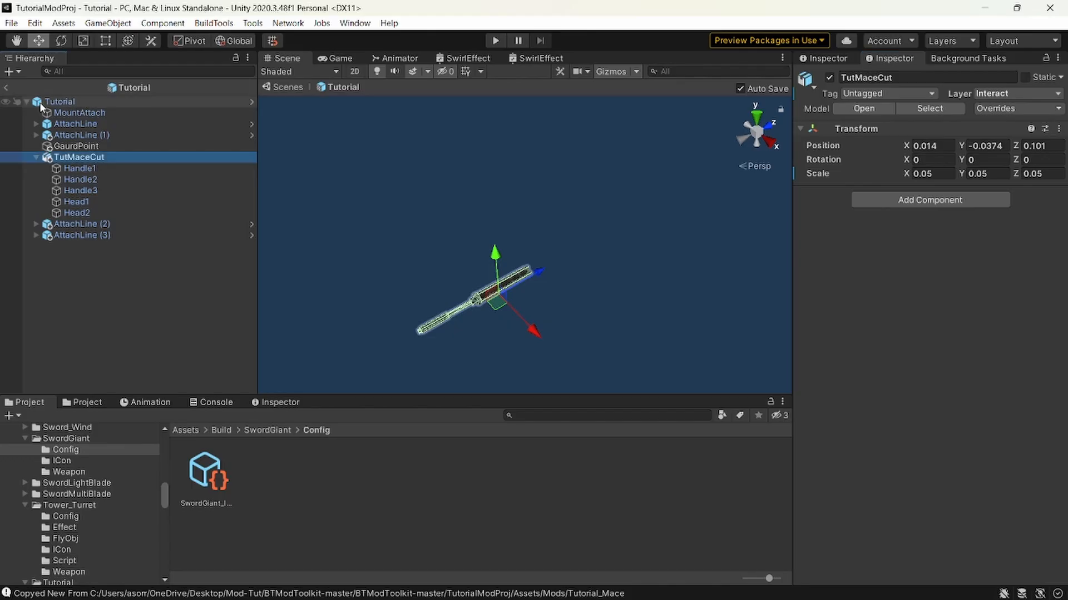
Stretch the TutMaceCut model along Z to a scale of about 0.18 and move it to about Z 1.476, then select the Tutorial root.
scroll(946, 334, "down", 10)
scroll(1001, 342, "down", 10)
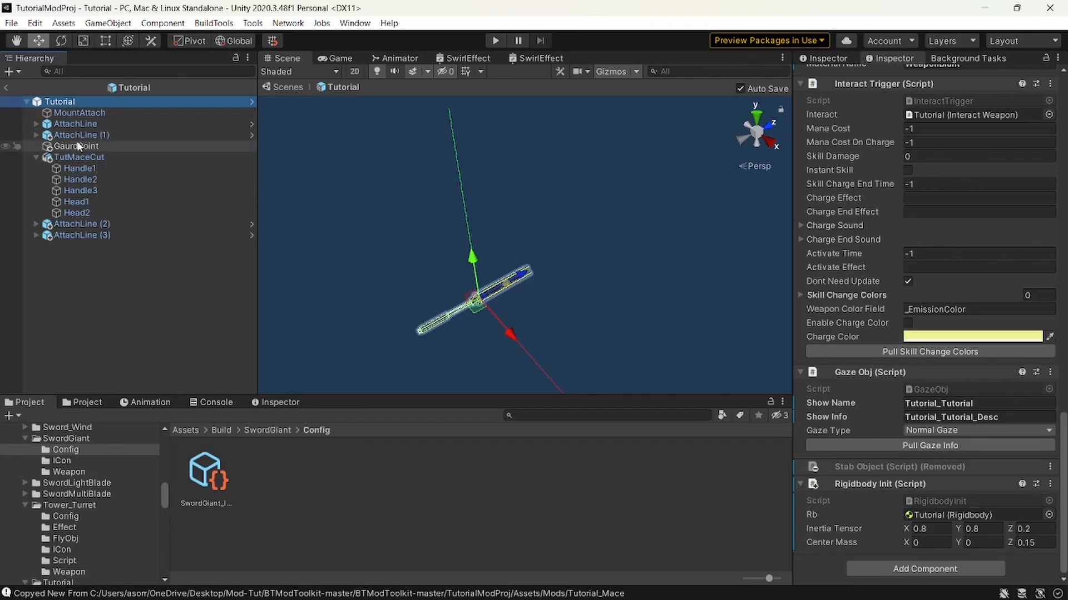
left_click(139, 157)
key("e")
key("r")
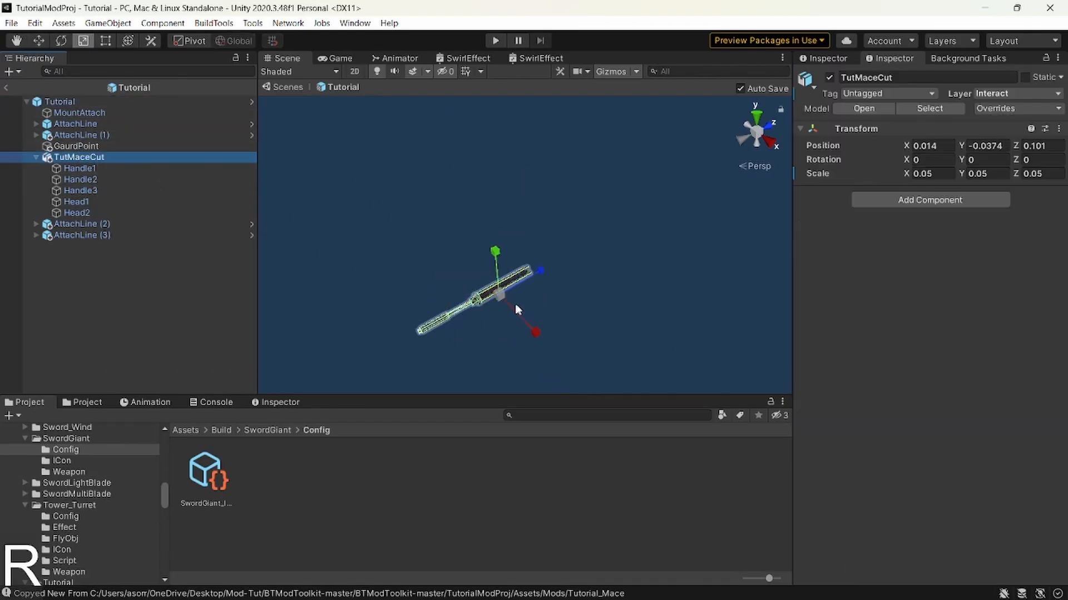
left_click_drag(533, 273, 675, 193)
key("w")
left_click(111, 101)
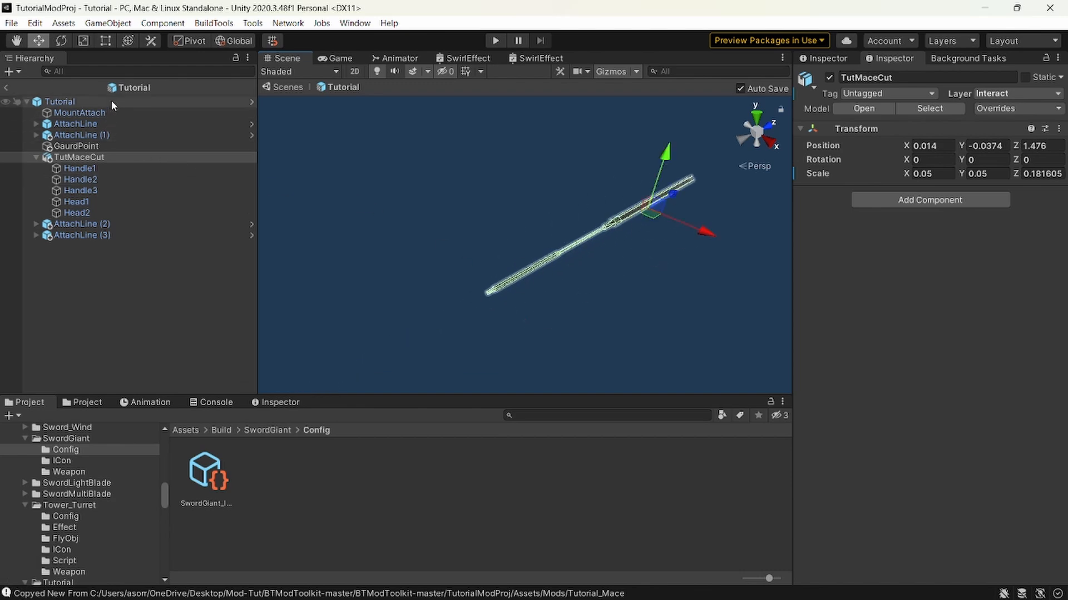
Undo the stretching and moving of the TutMaceCut model.
key("ctrl+z")
key("ctrl+z")
key("ctrl+z")
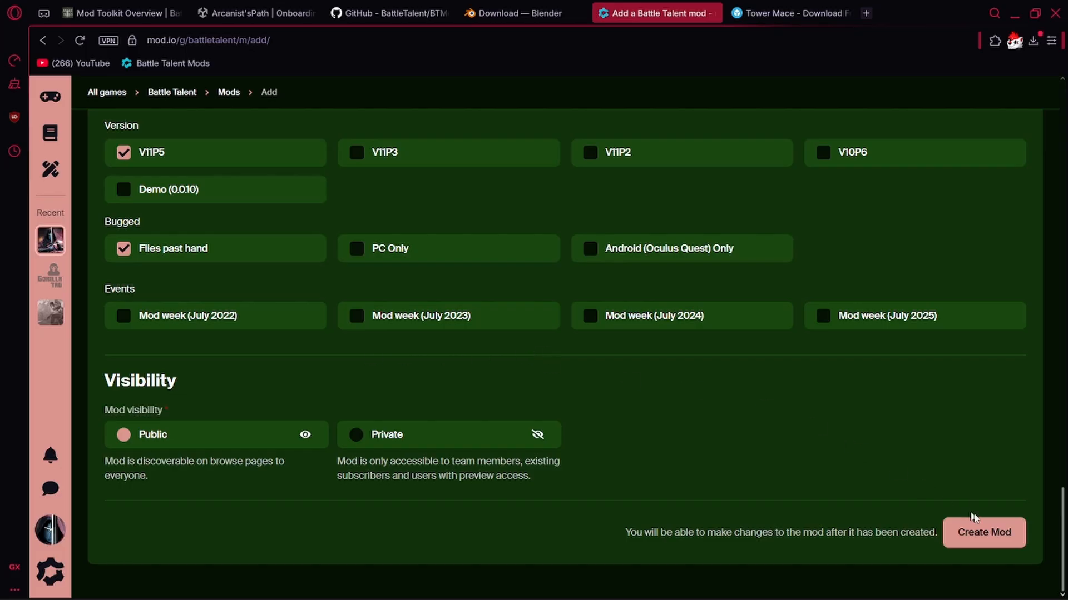
Switch to the mod.io page, create the mod with its current profile settings, and start a Sketchfab URL entry in the media gallery.
left_click(993, 535)
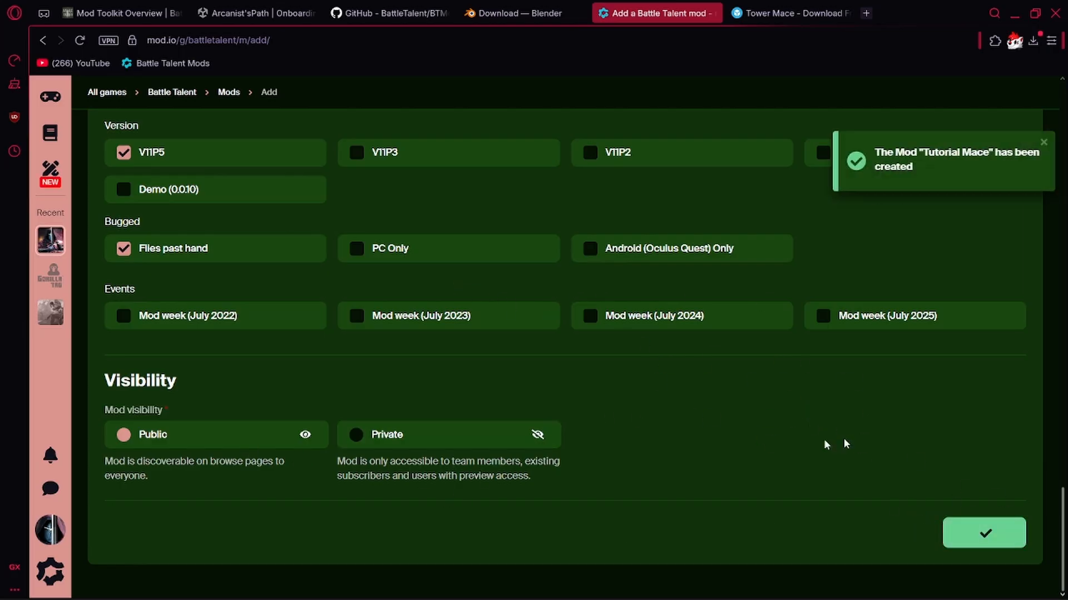
scroll(660, 357, "down", 3)
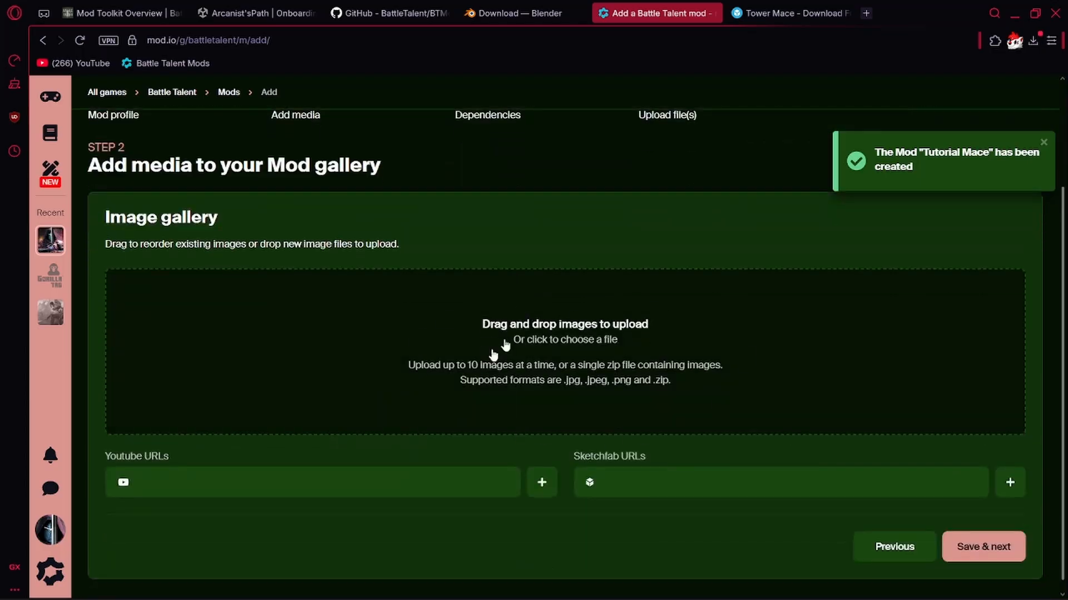
left_click(632, 367)
left_click(717, 501)
left_click(662, 492)
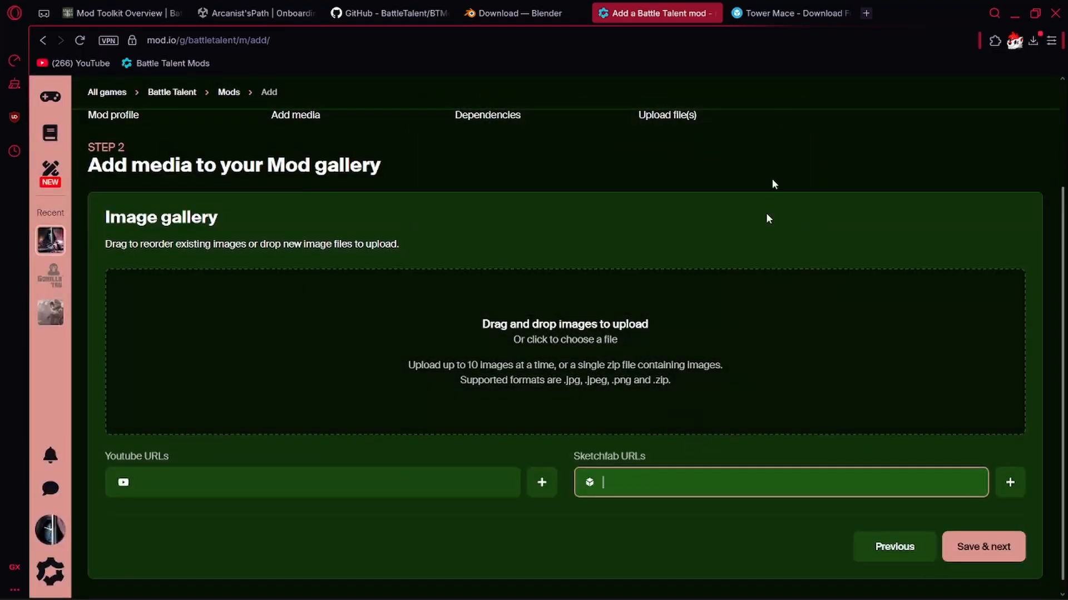
Search Sketchfab for "mace" and open the page of a model named Mace.
left_click(779, 14)
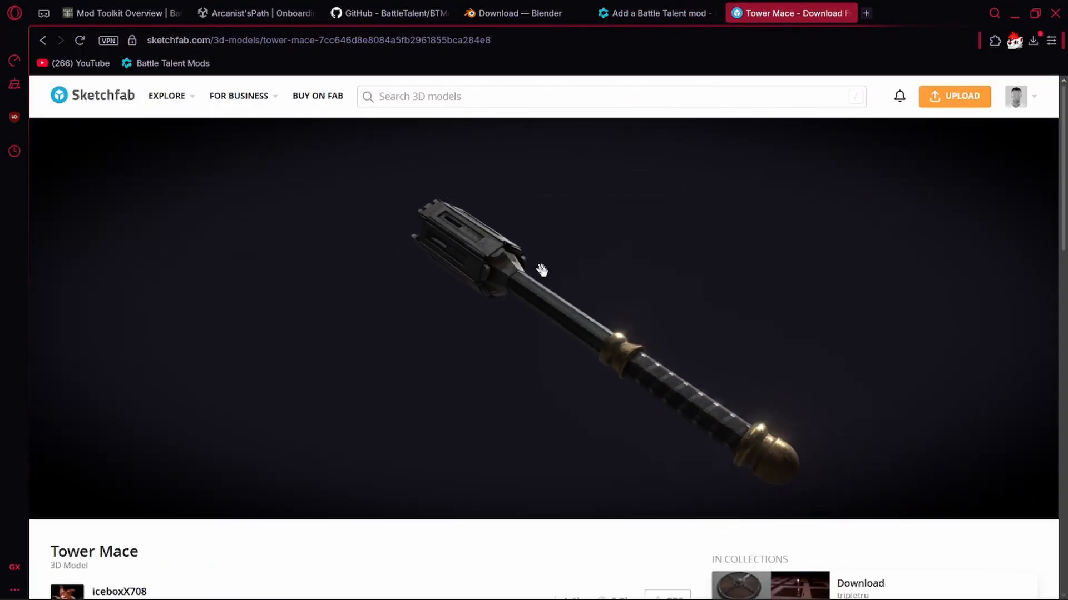
left_click(42, 40)
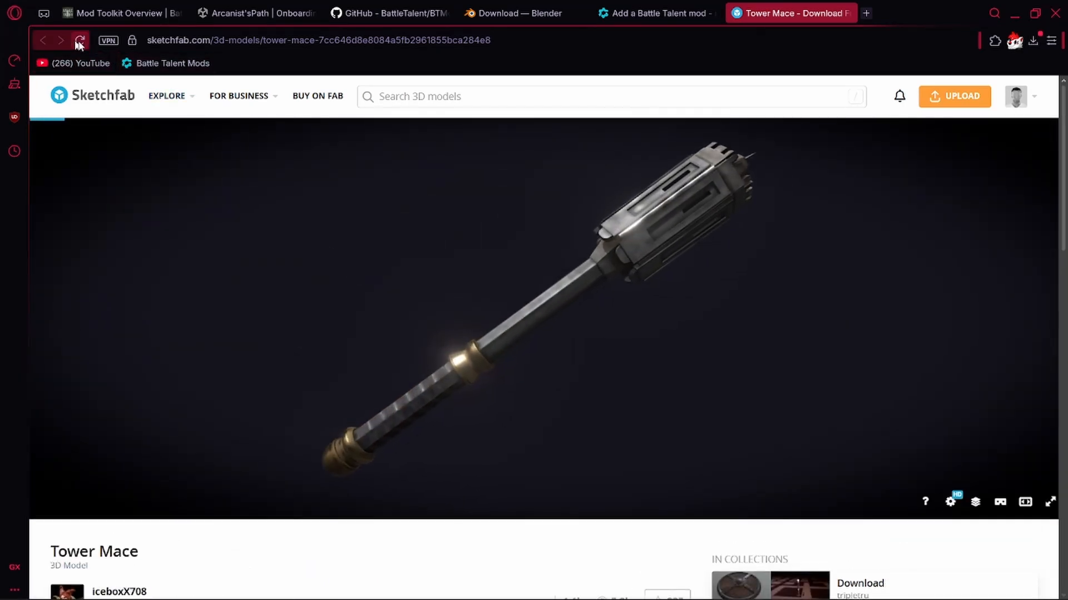
left_click(523, 97)
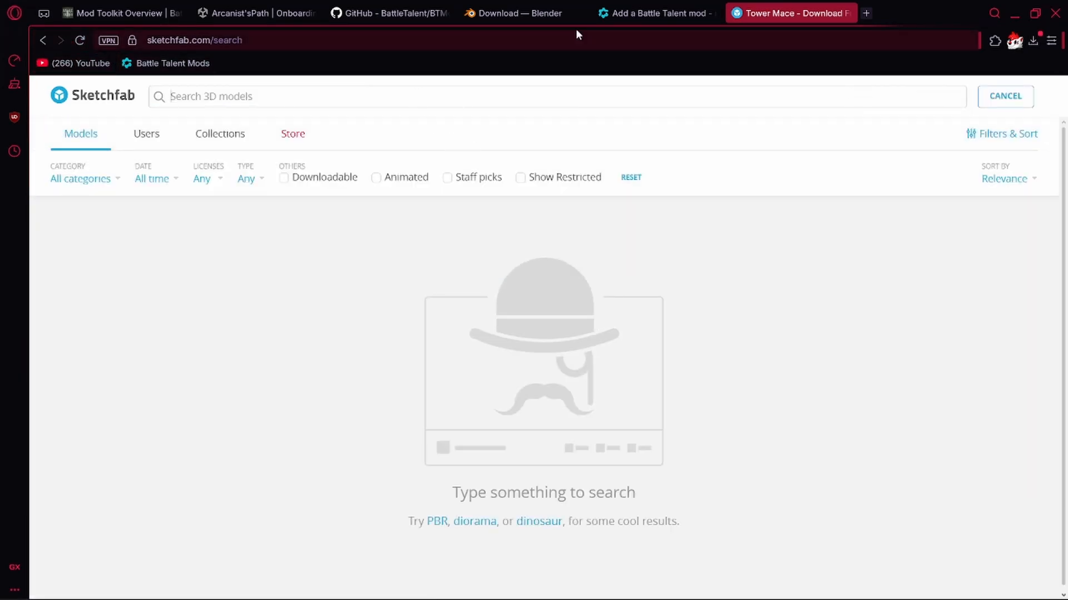
type("mace")
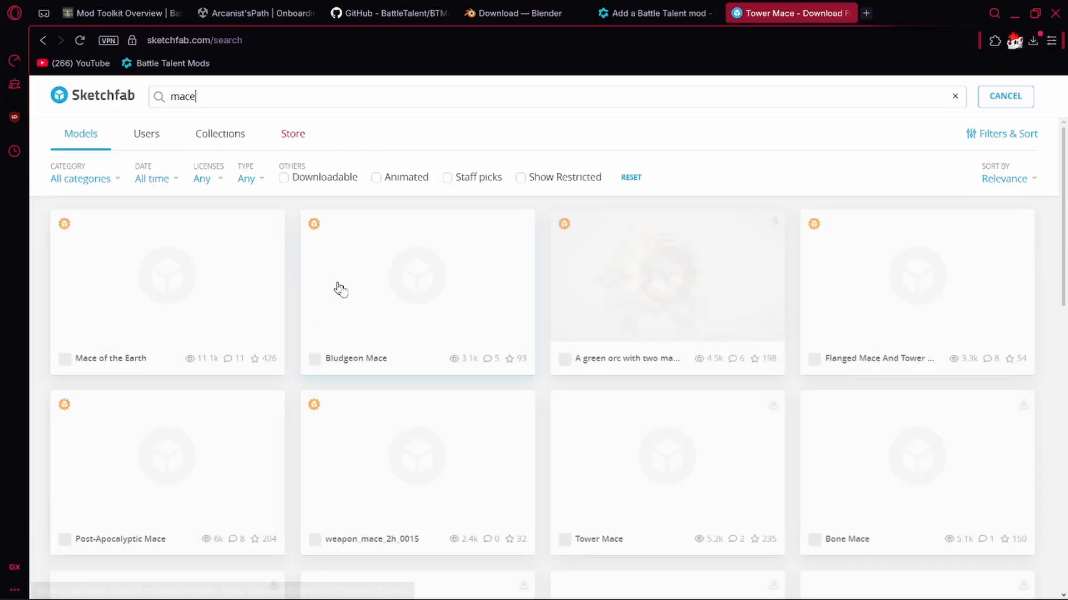
scroll(549, 325, "down", 10)
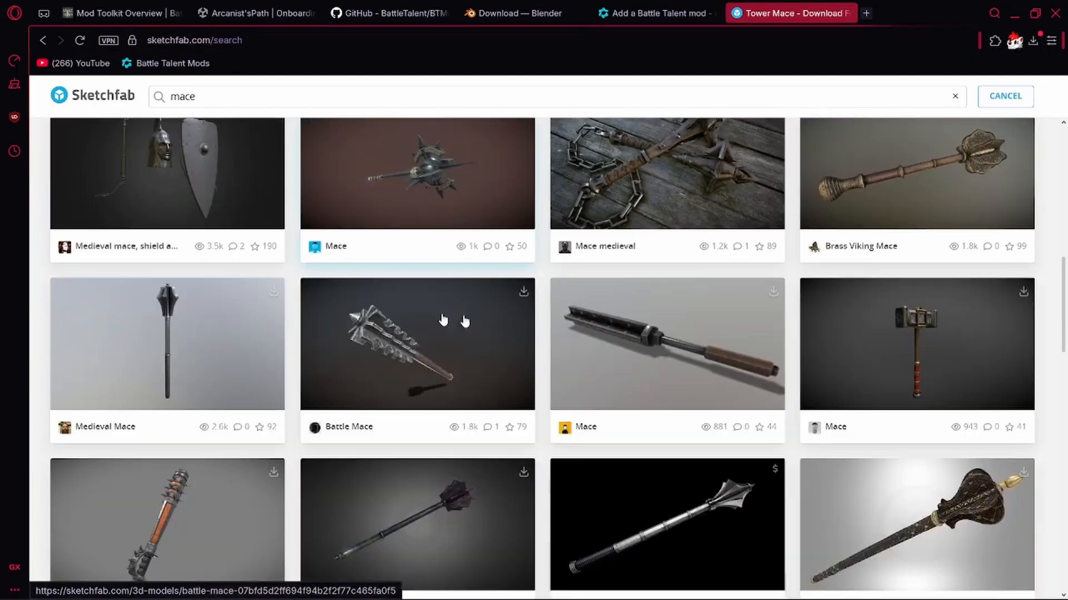
scroll(464, 321, "down", 3)
left_click(589, 183)
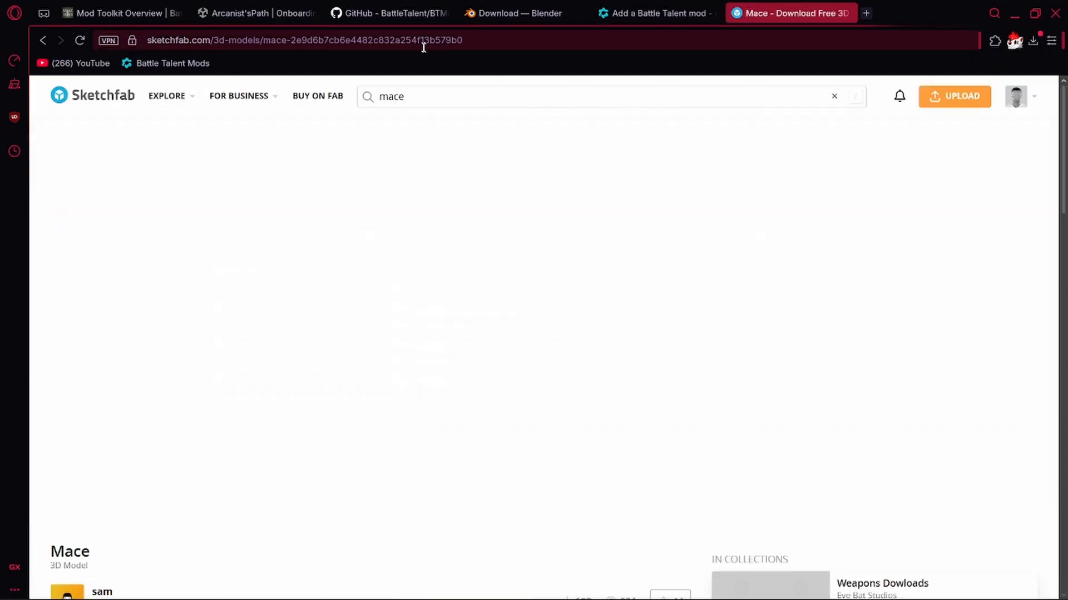
Copy the Mace model's page address into the mod gallery's Sketchfab URLs.
left_click(570, 46)
key("ctrl+c")
left_click(656, 13)
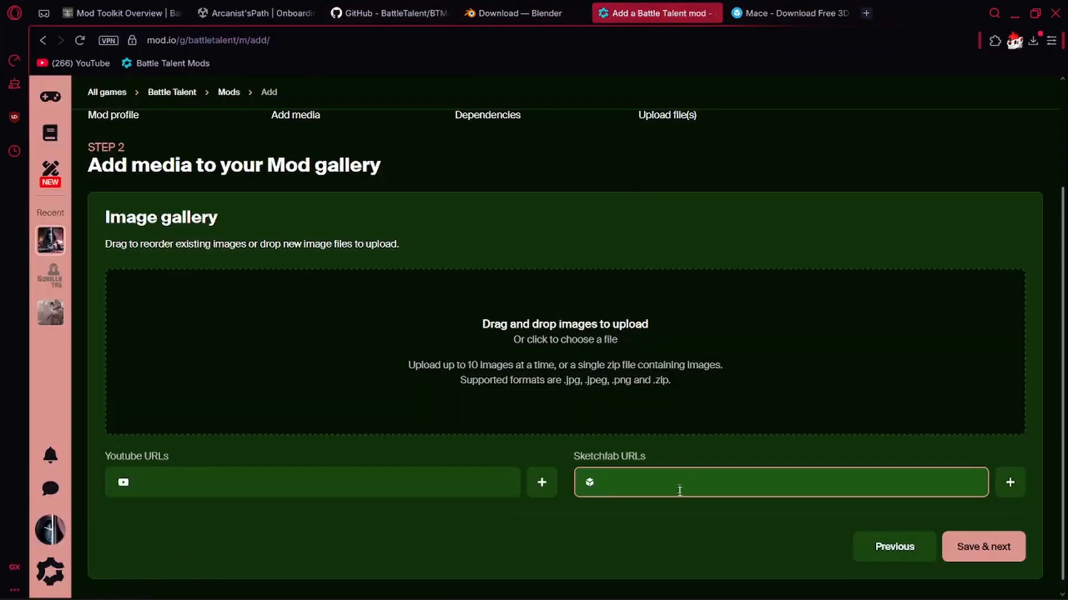
key("ctrl+v")
left_click(690, 523)
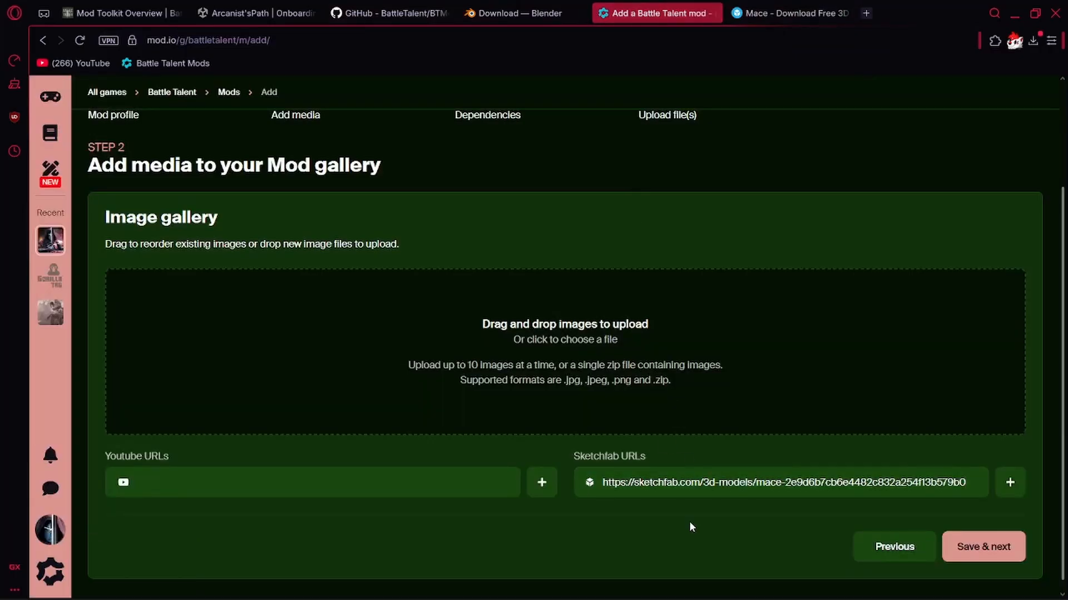
Save the gallery media and continue past the dependencies step without adding any mods.
left_click(967, 546)
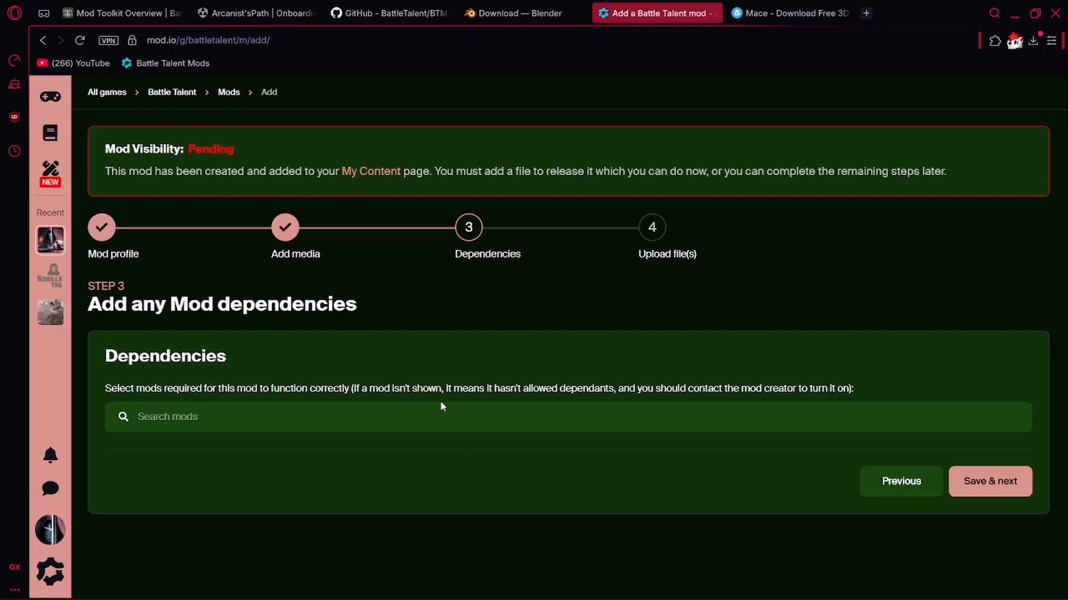
left_click(408, 412)
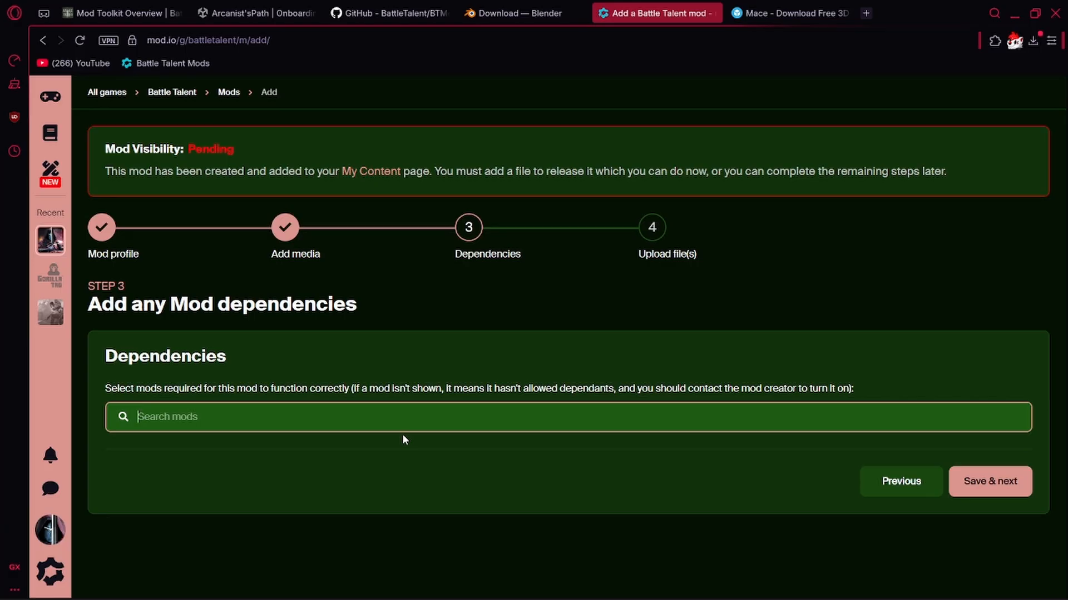
left_click(702, 475)
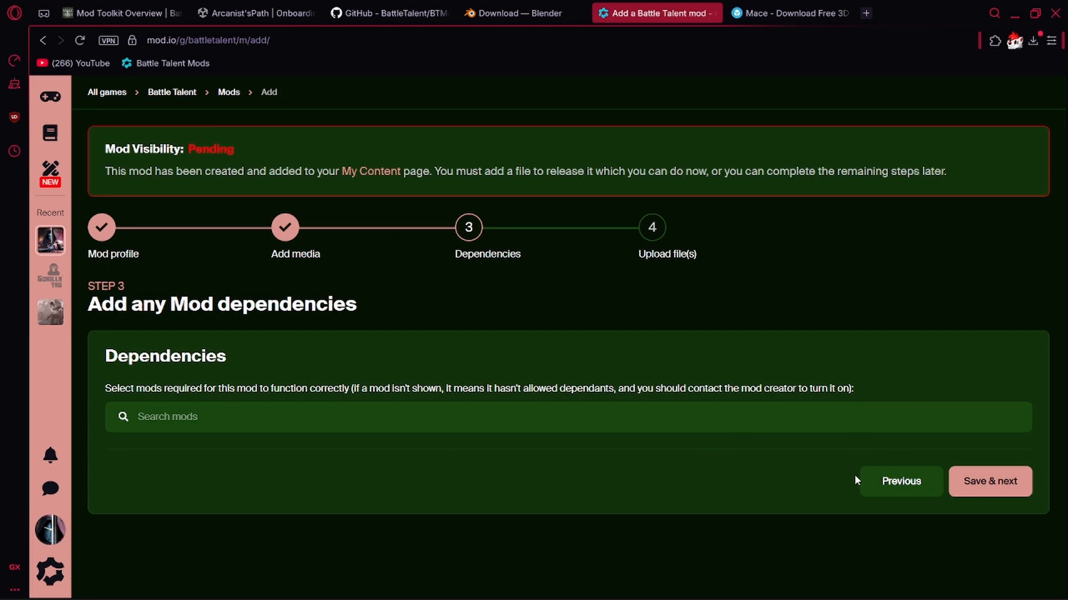
left_click(960, 482)
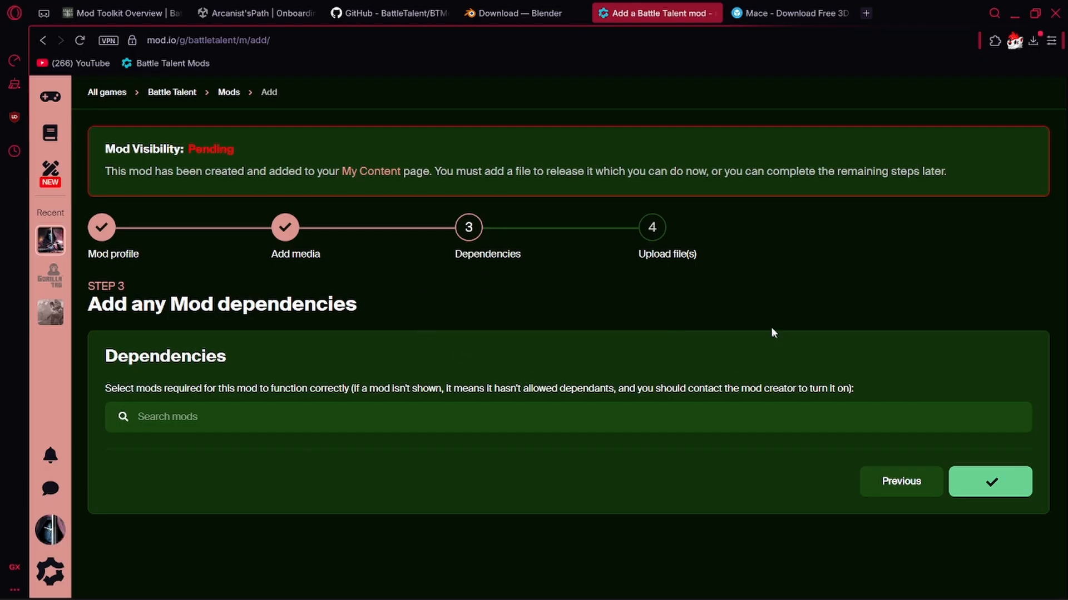
Set the uploaded mod file's version number to 1.0.0.
scroll(827, 399, "down", 3)
scroll(827, 399, "down", 4)
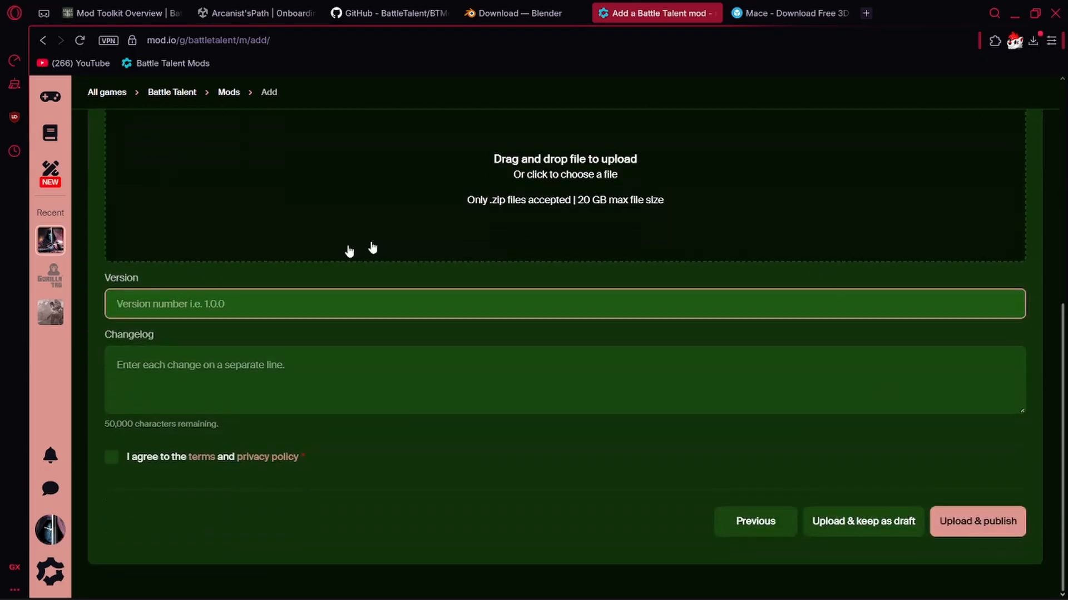
left_click(287, 293)
type("1.0.0")
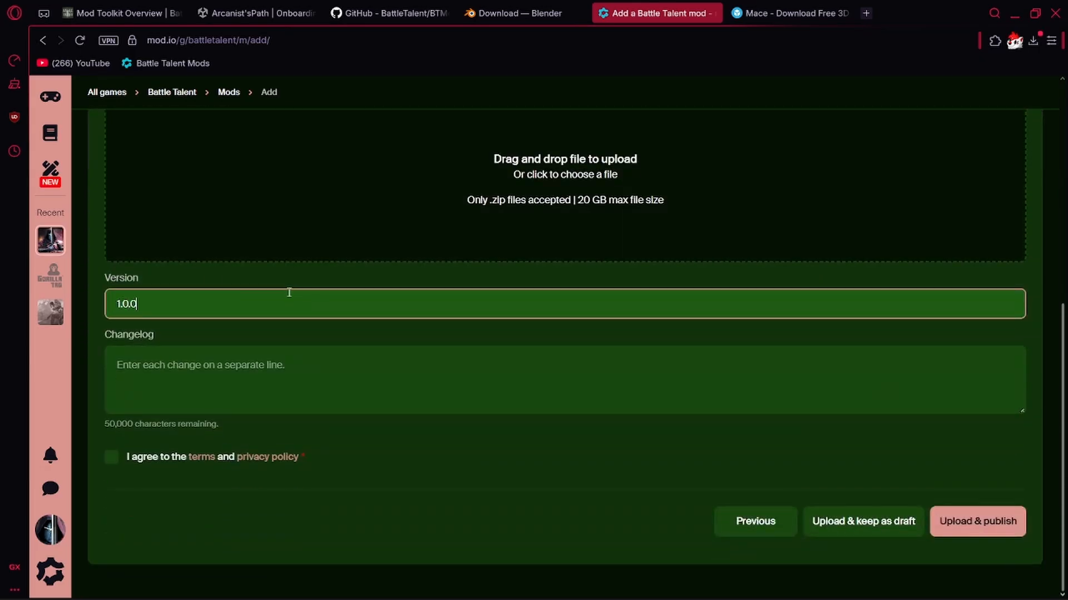
scroll(288, 293, "up", 3)
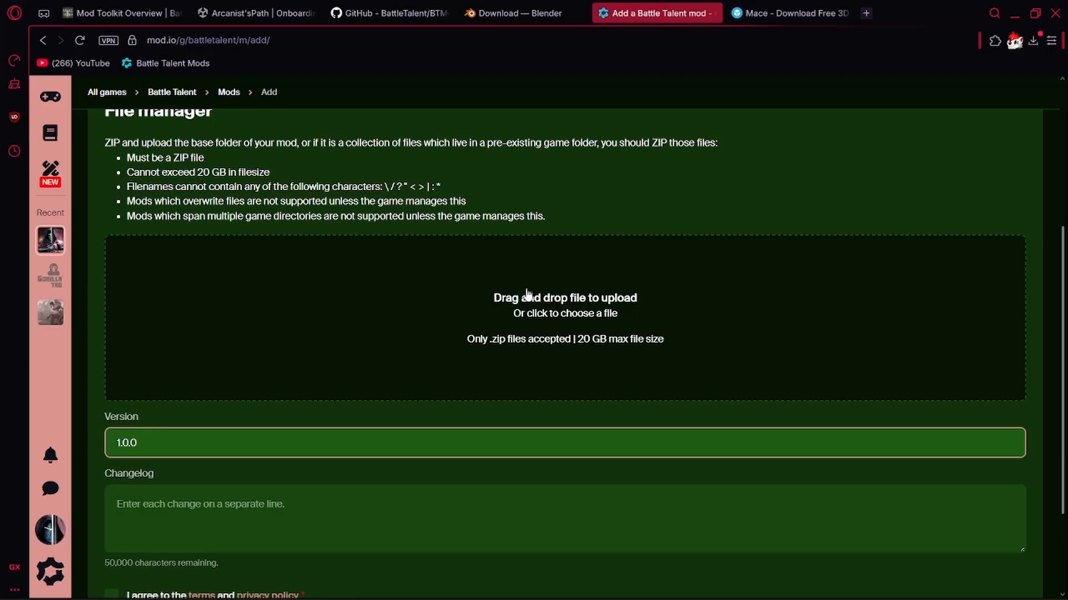
Switch to File Explorer and compress the Tutorial_Mace folder in Mods into a ZIP file.
key("alt+Tab")
left_click(270, 402, "alt")
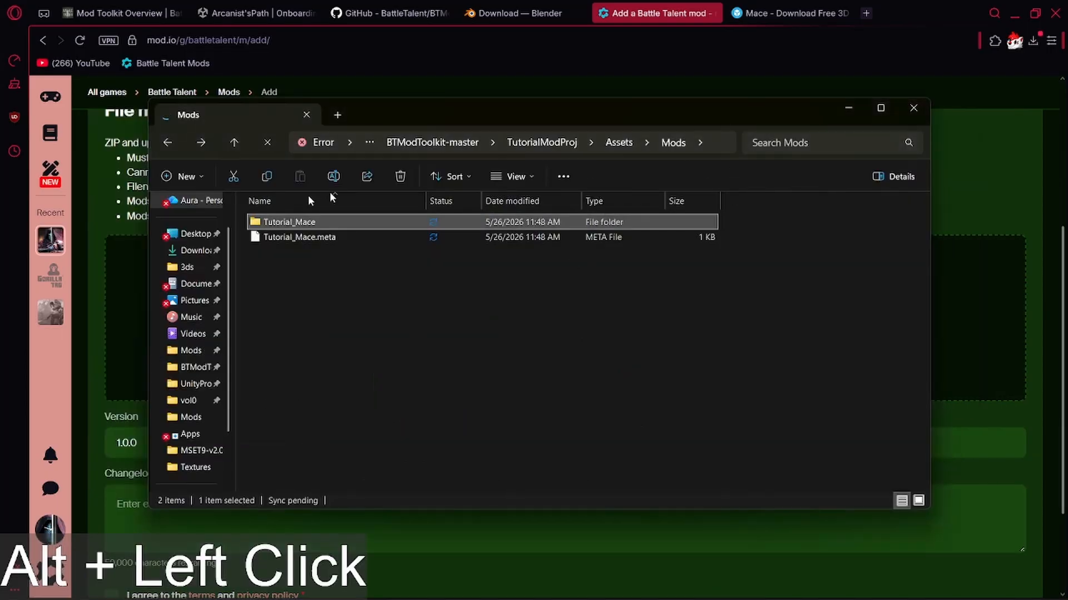
right_click_drag(287, 222, 315, 259)
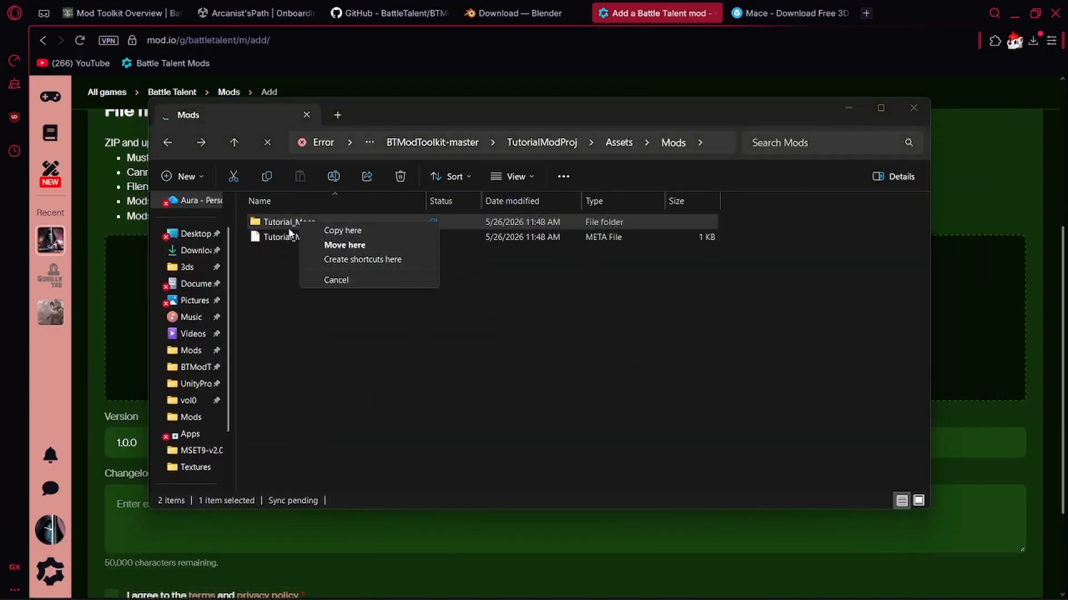
left_click(282, 225)
right_click(276, 222)
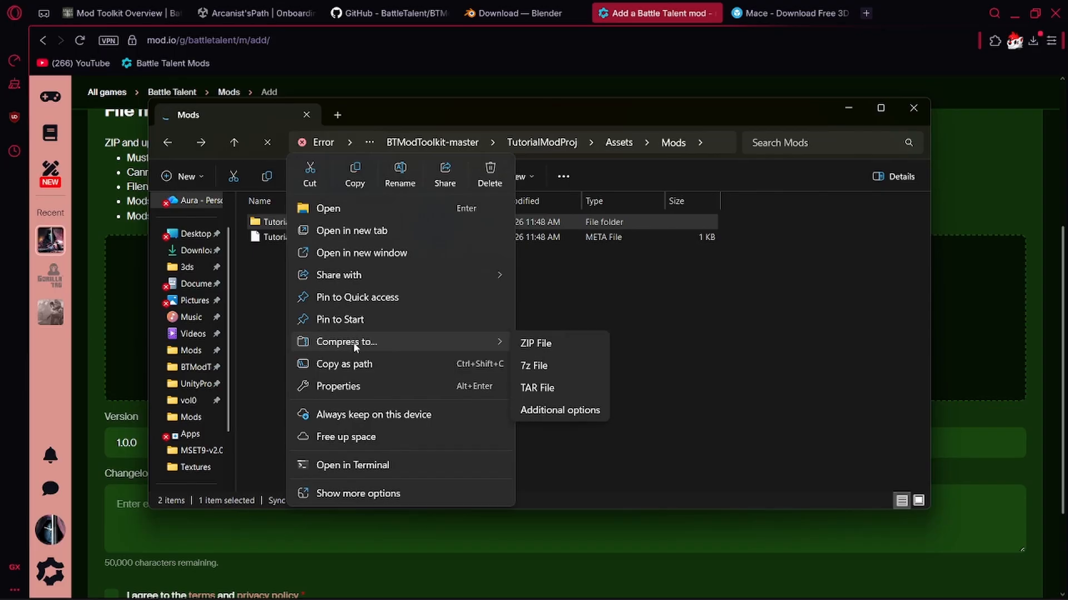
left_click(540, 353)
left_click(522, 351)
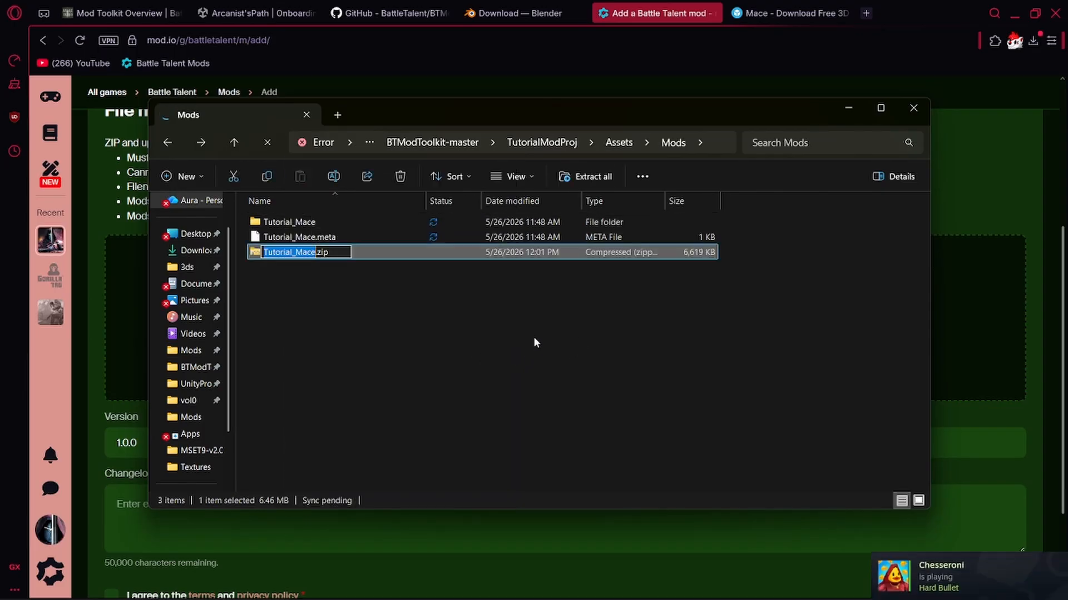
Keep the archive's name and add Tutorial_Mace.zip to the mod's file upload area on mod.io.
left_click(534, 339)
left_click_drag(450, 112, 616, 88)
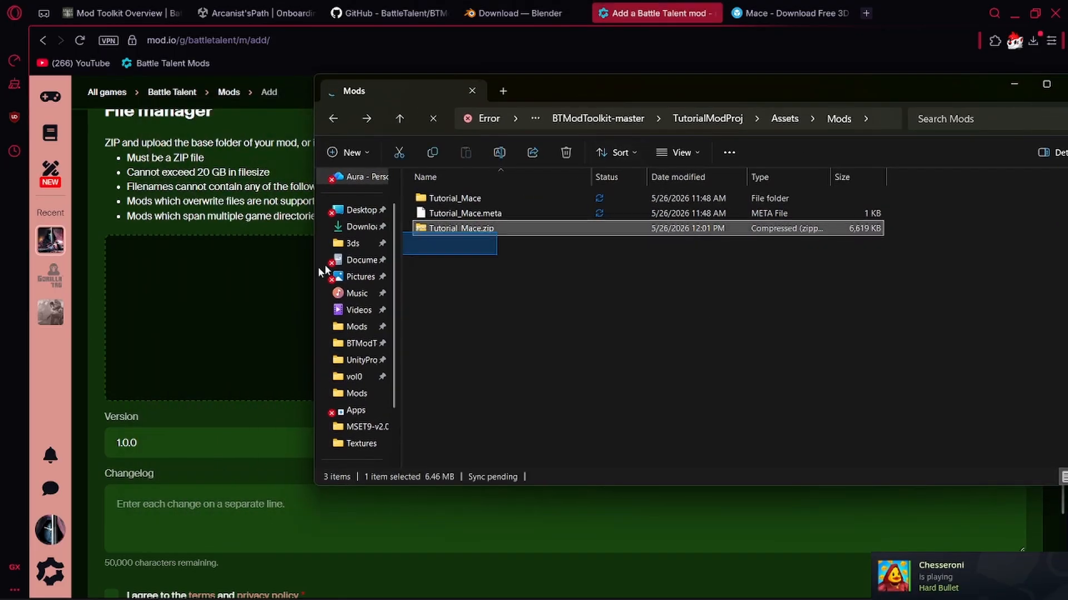
left_click_drag(440, 230, 242, 281)
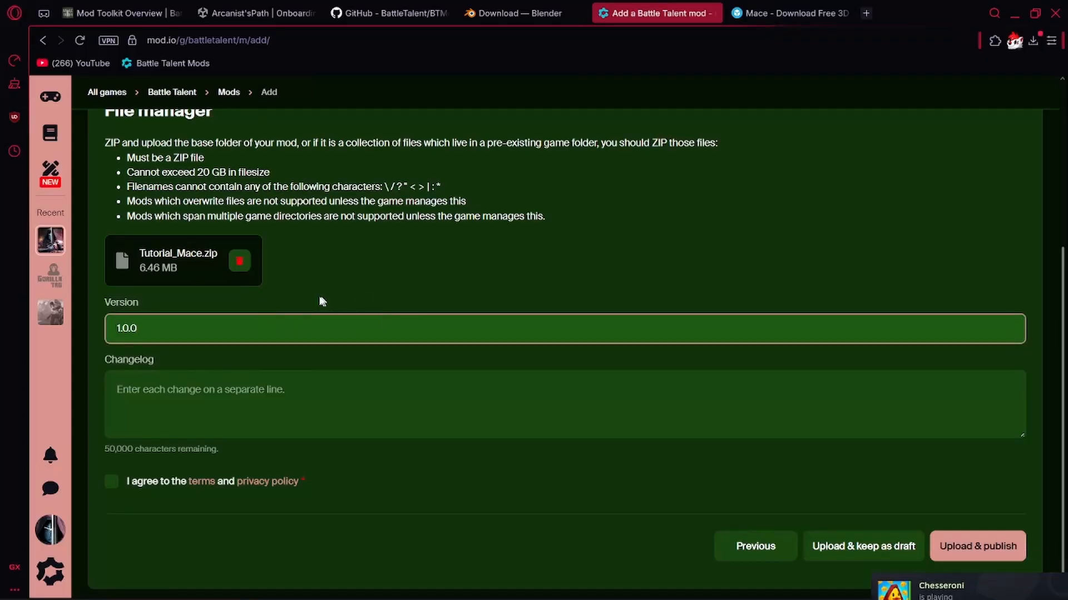
Agree to the terms and privacy policy, leave the changelog empty, and upload and publish the mod.
scroll(245, 341, "down", 1)
left_click(128, 411)
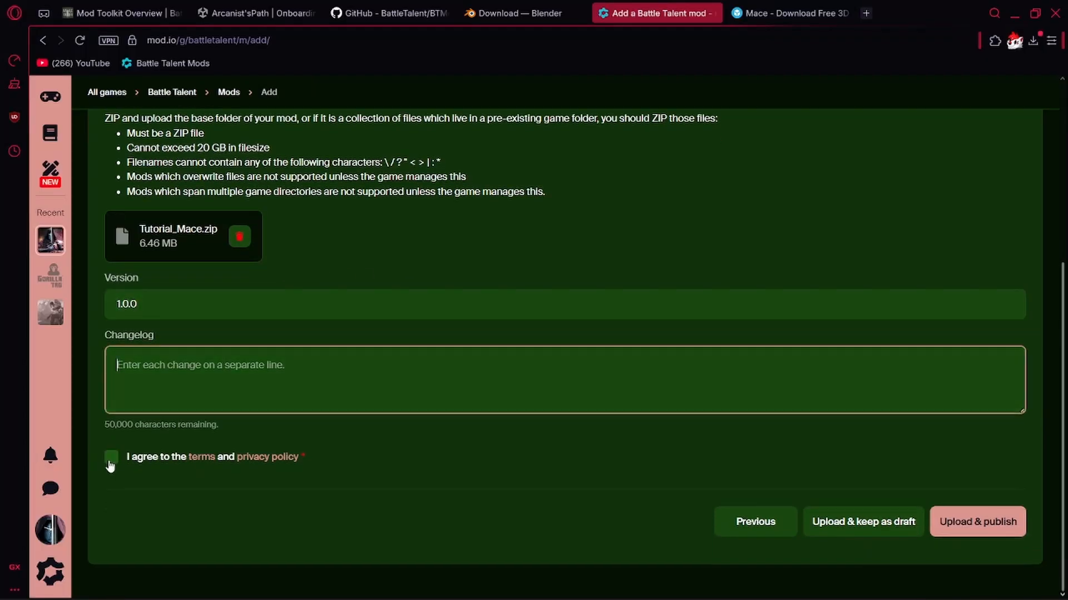
left_click(111, 457)
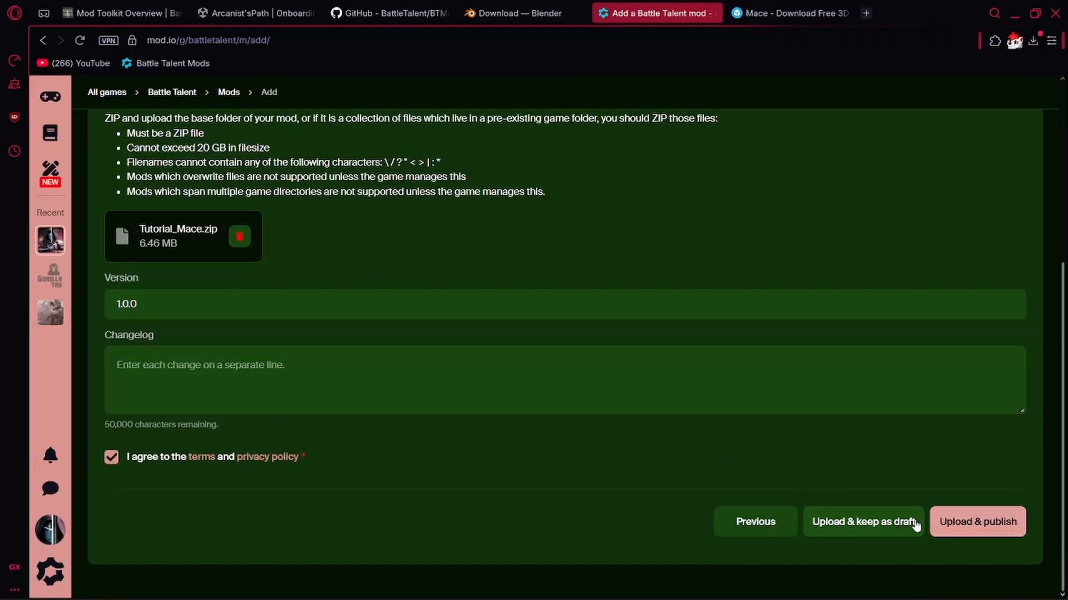
left_click(951, 521)
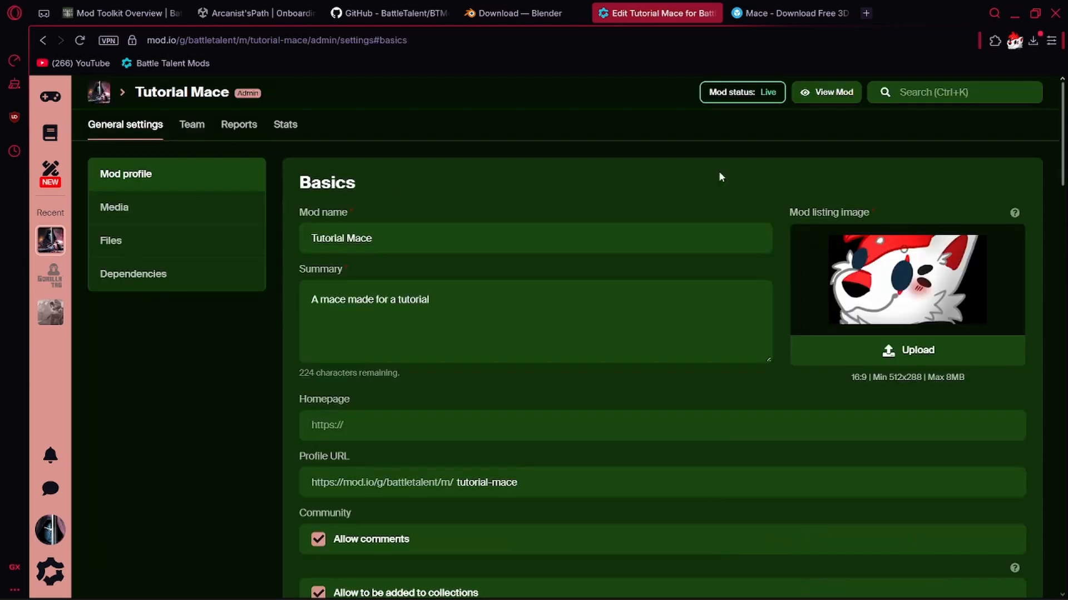